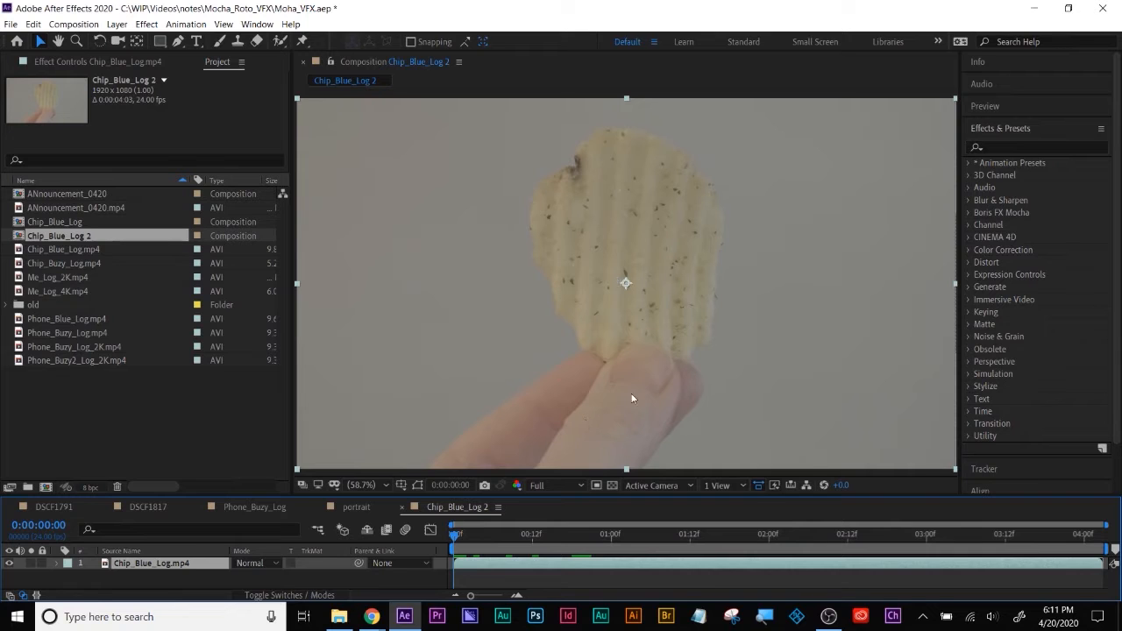
- Switch the composition's preview resolution to Quarter, and set it back to Full
left_click(548, 486)
left_click(561, 567)
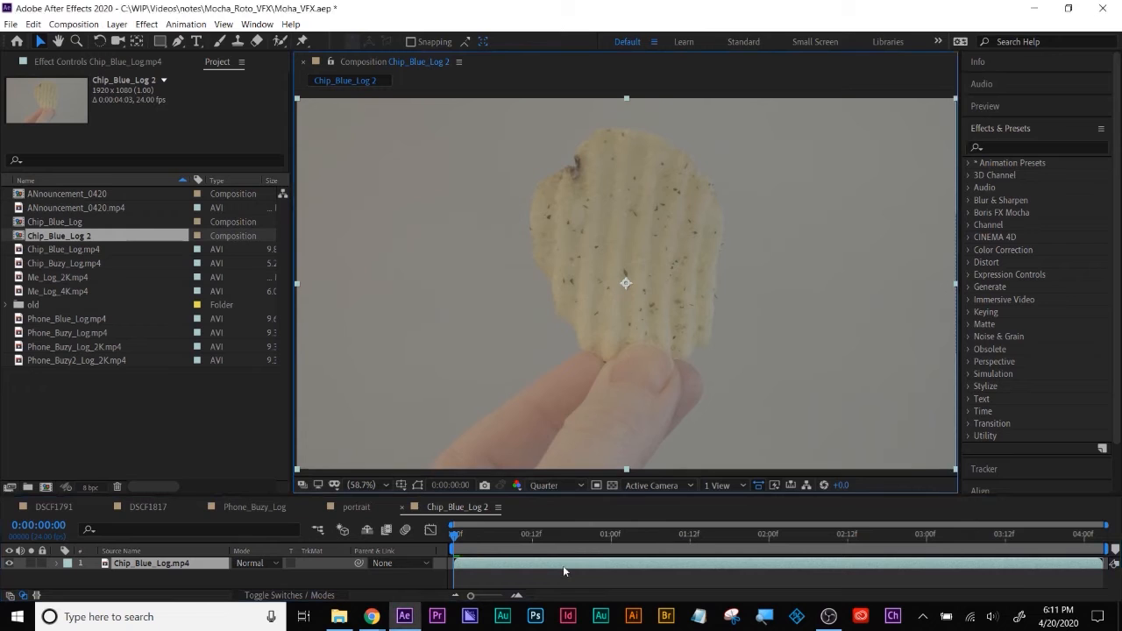
left_click(540, 487)
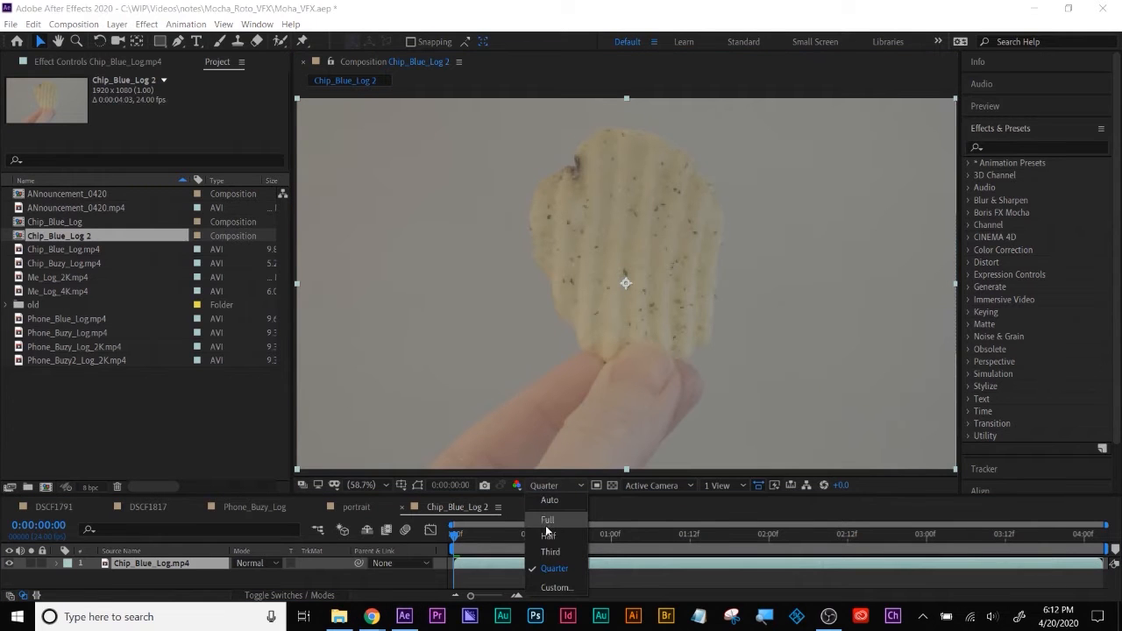
left_click(545, 525)
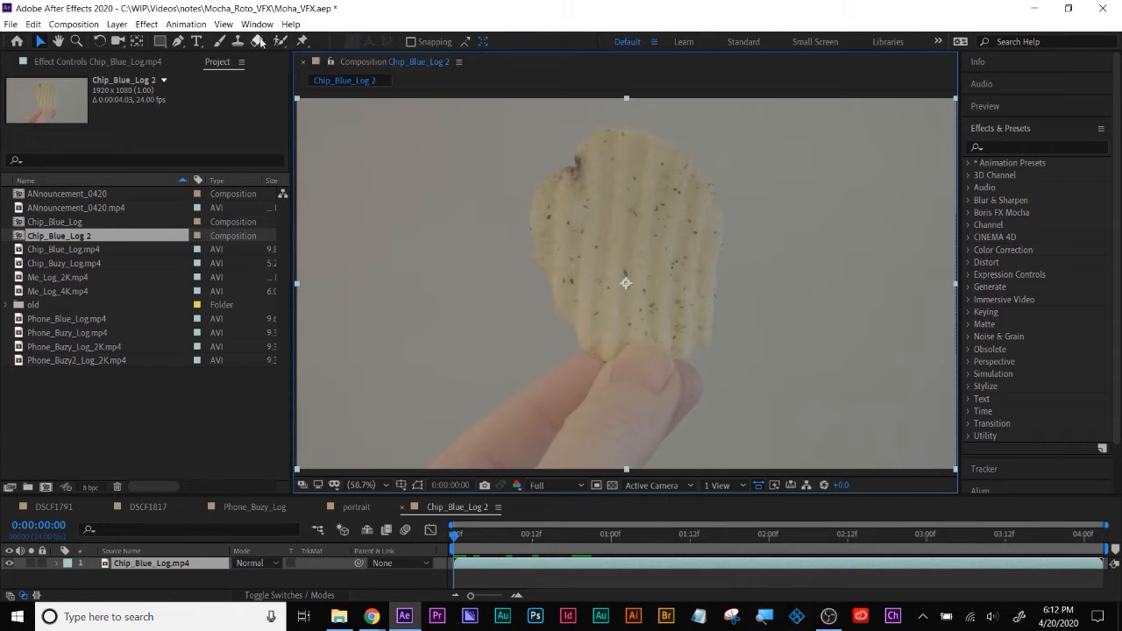
- Activate the Roto Brush tool and open the Chip_Blue_Log.mp4 layer in its own Layer viewer
key("super+plus")
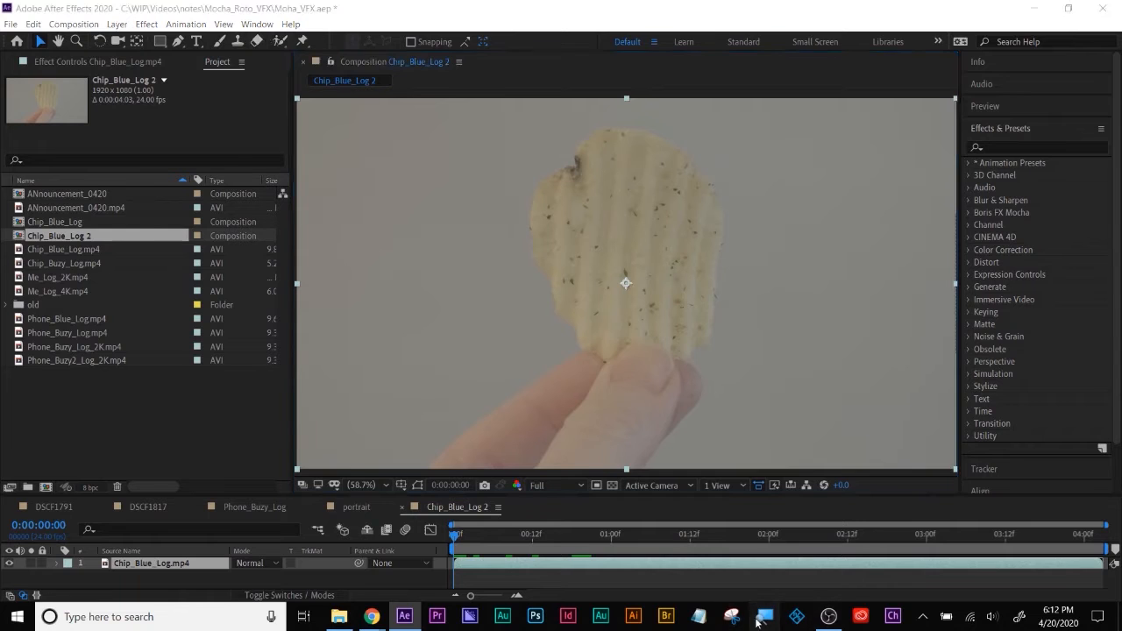
left_click(630, 129)
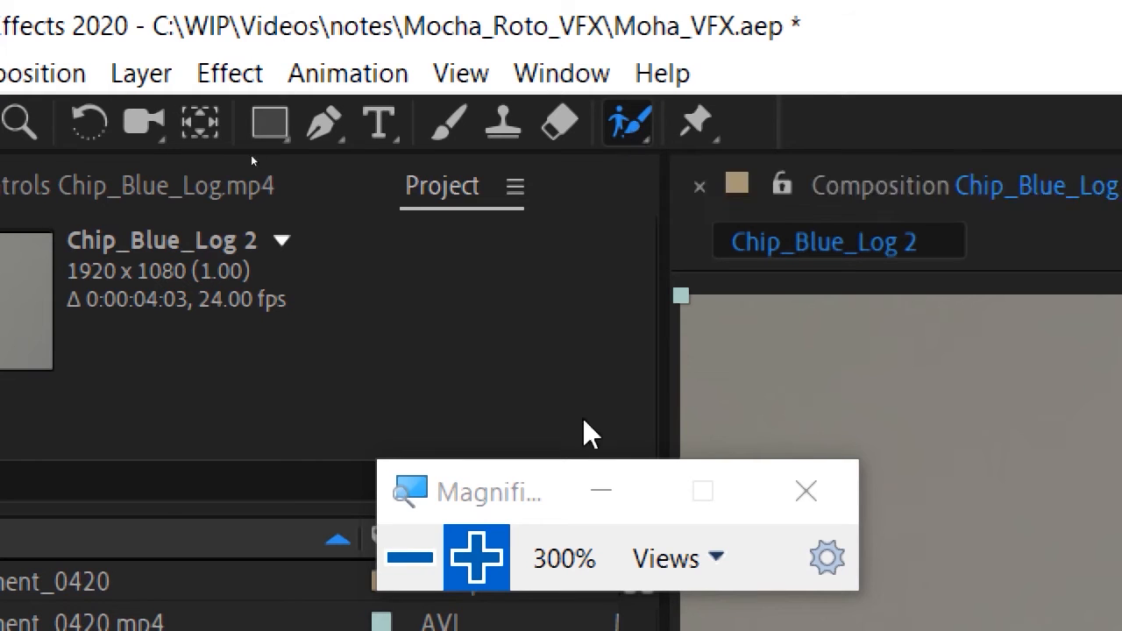
left_click(802, 492)
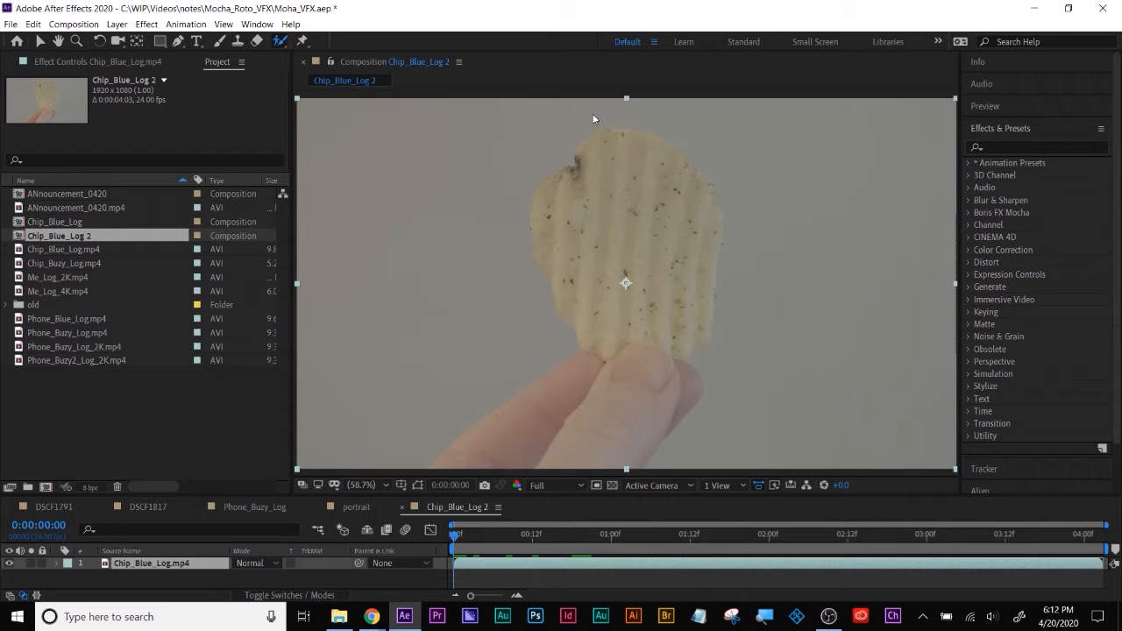
double_click(163, 565)
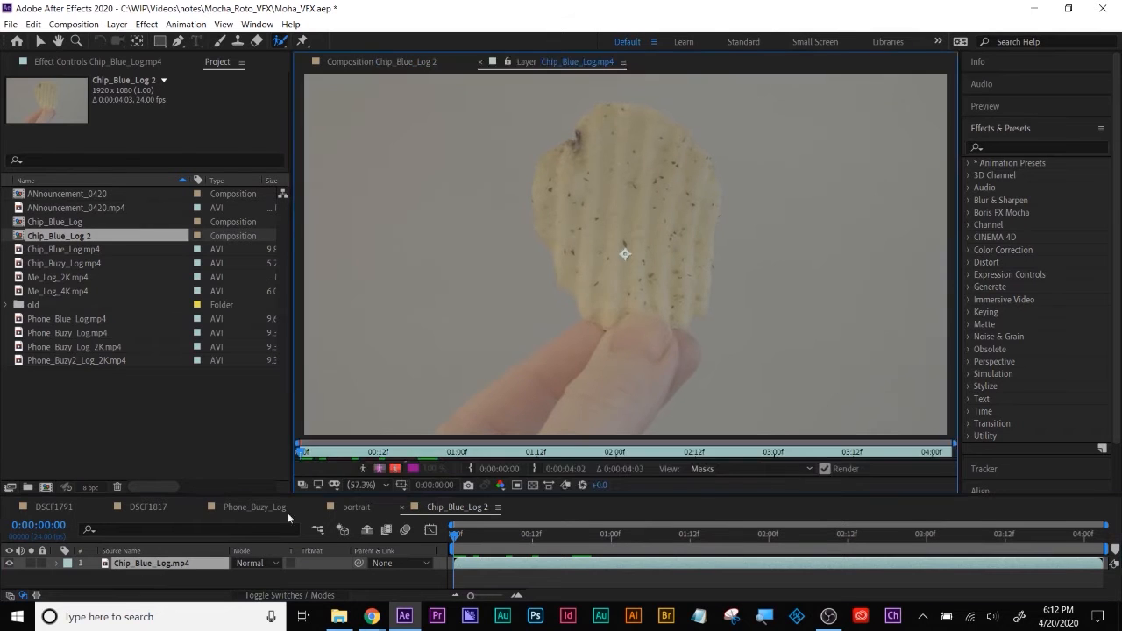
left_click(346, 63)
left_click(550, 63)
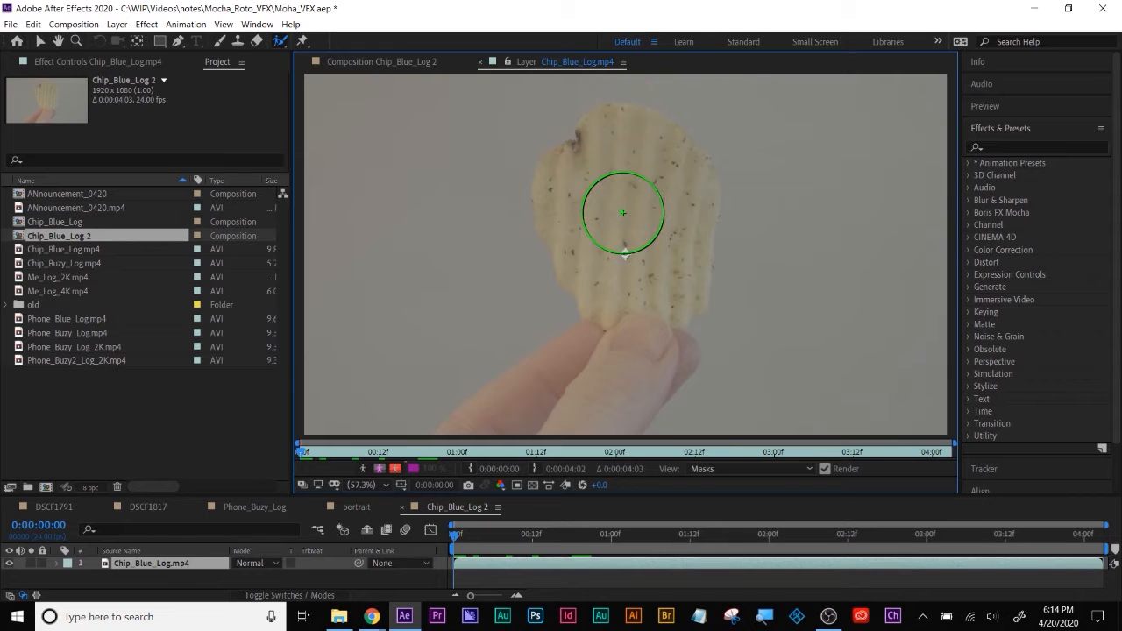
- Reduce the Roto Brush size and paint foreground strokes down the middle of the chip
mouse_move(623, 211)
left_mouse_down()
mouse_move(598, 212)
mouse_move(657, 211)
mouse_move(614, 211)
left_mouse_up()
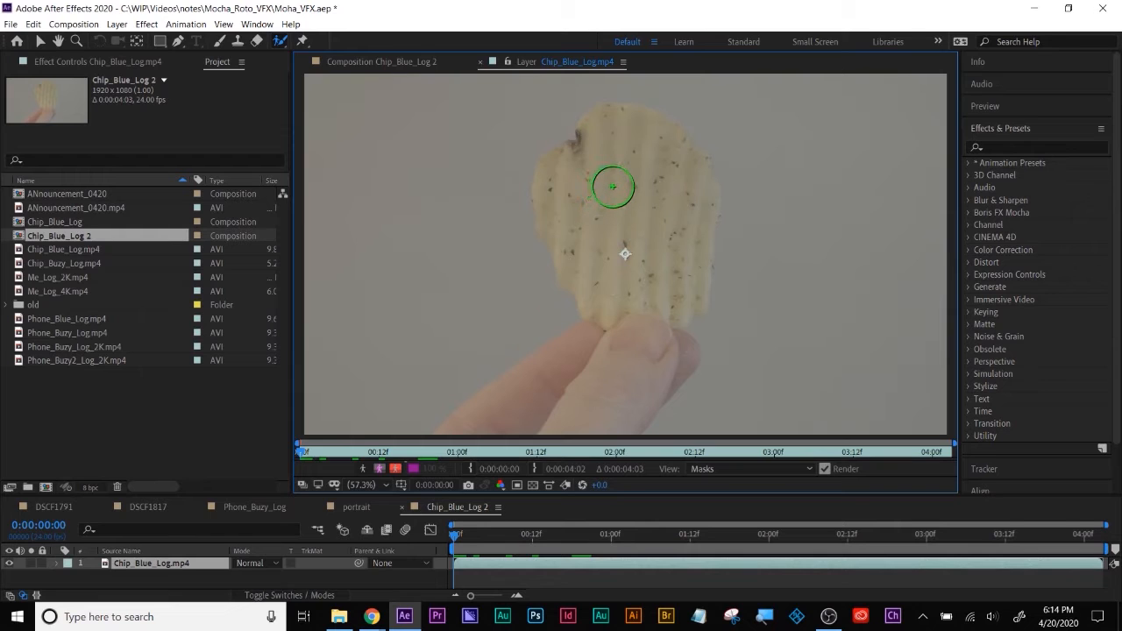
mouse_move(624, 187)
left_mouse_down()
mouse_move(608, 187)
mouse_move(666, 186)
mouse_move(613, 187)
left_mouse_up()
left_click_drag(623, 154, 631, 300)
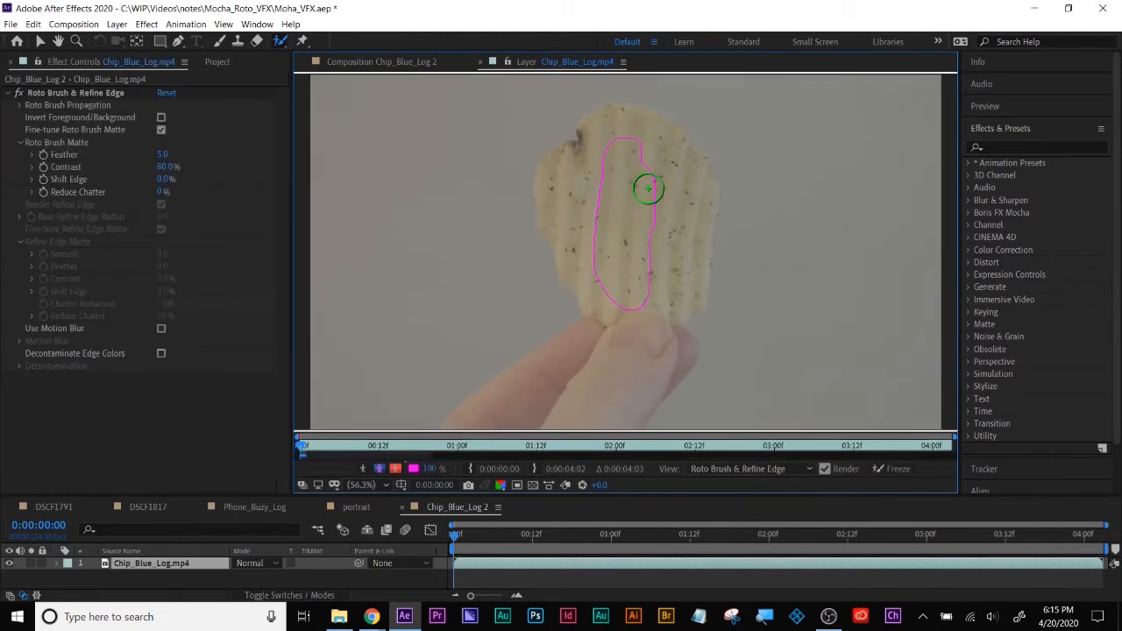
mouse_move(634, 153)
left_mouse_down()
mouse_move(674, 209)
mouse_move(679, 278)
mouse_move(658, 316)
left_mouse_up()
left_click_drag(618, 173, 638, 314)
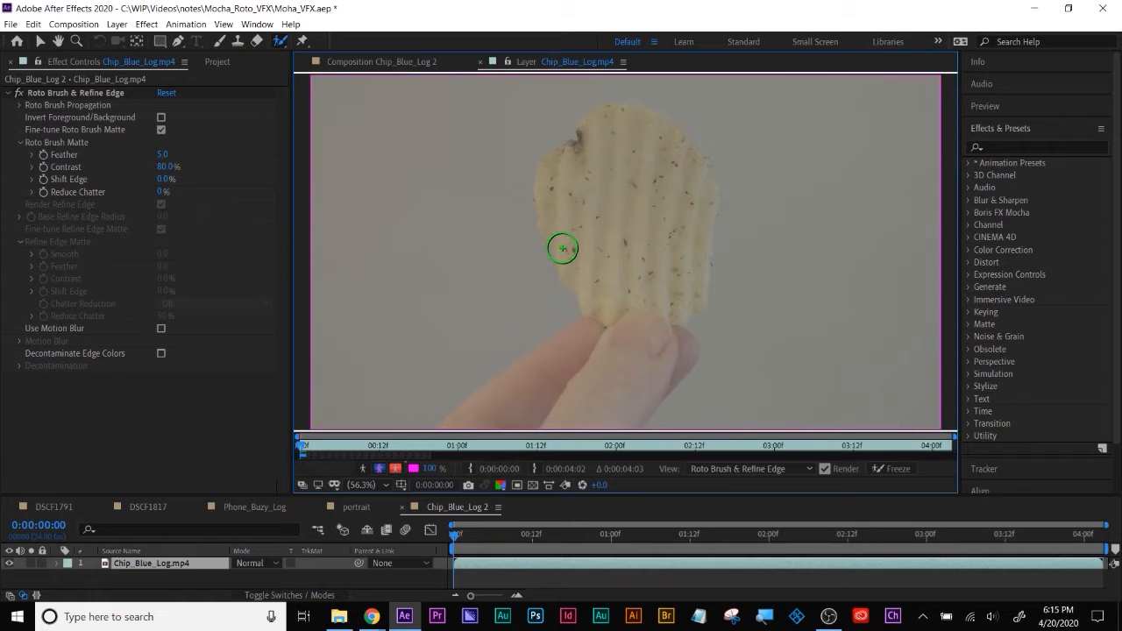
- Delete the existing roto strokes, and try a fresh foreground stroke down the chip before undoing it
left_click_drag(430, 189, 435, 317)
key("Delete")
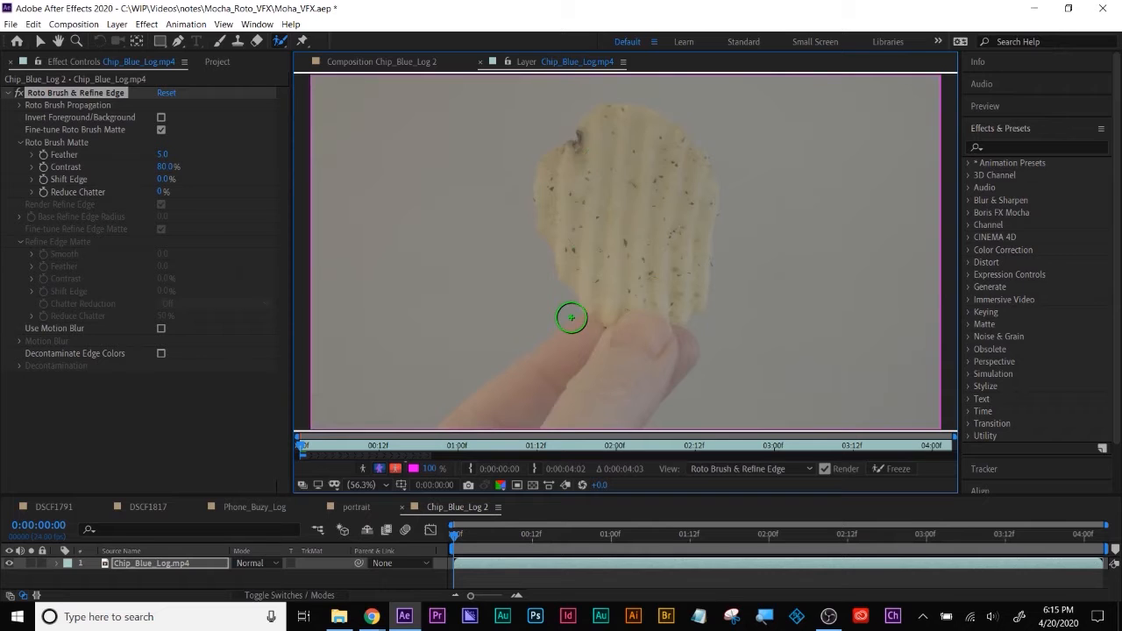
left_click_drag(621, 177, 648, 321)
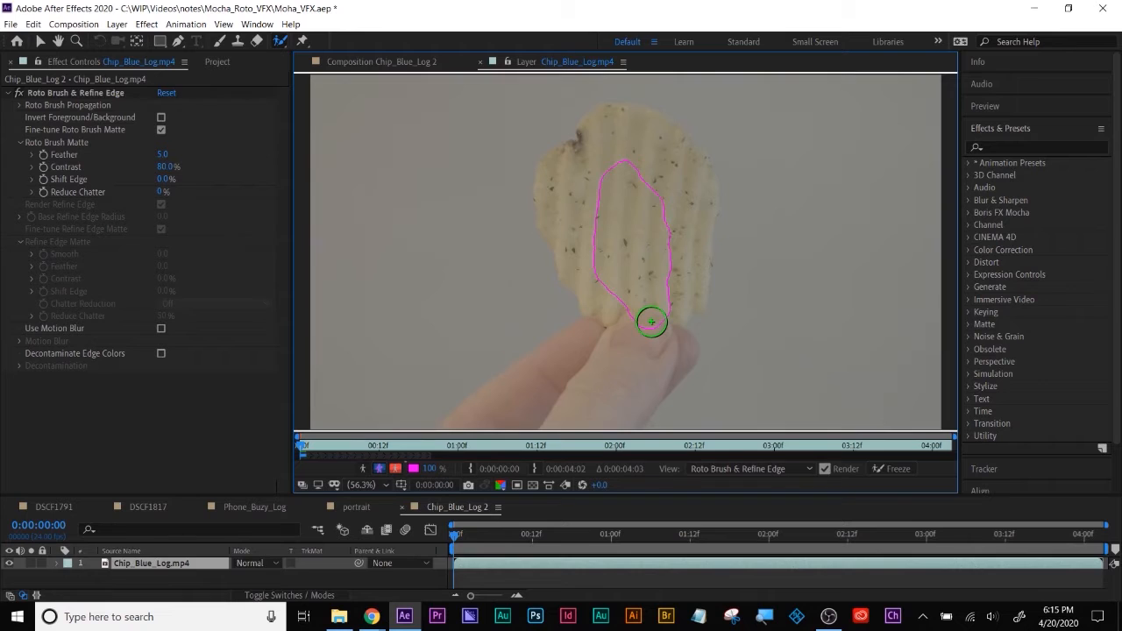
key("ctrl+z")
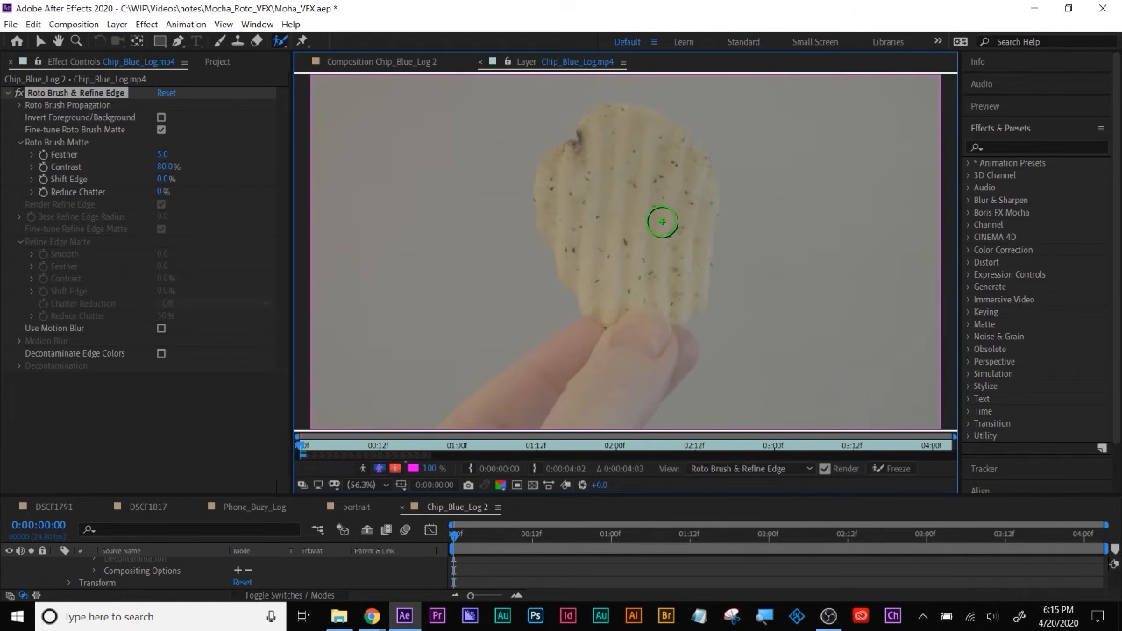
- Search the effects for "lumetri" and try to add Lumetri Color alongside the Roto Brush & Refine Edge effect
left_click(1013, 146)
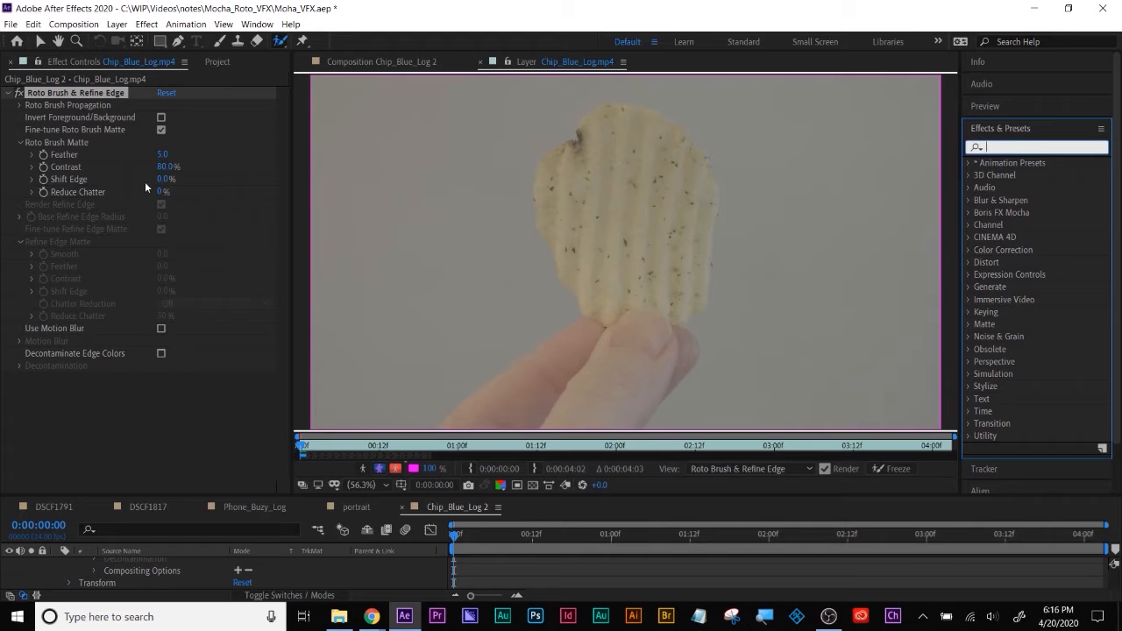
type("lumetri")
left_click_drag(1034, 175, 136, 205)
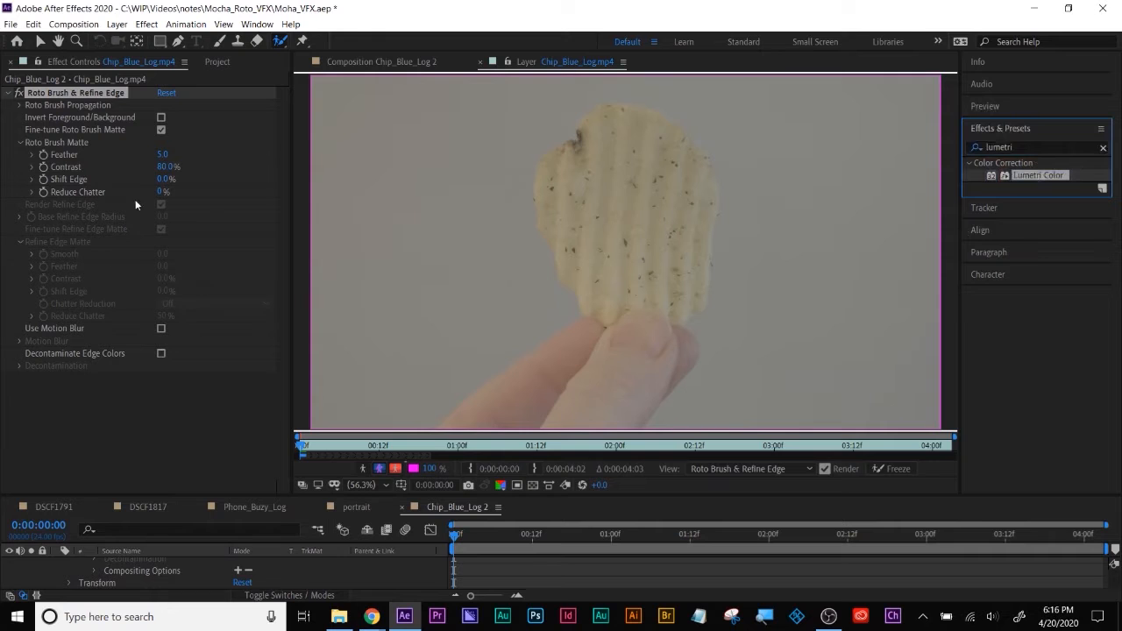
left_click_drag(76, 95, 108, 97)
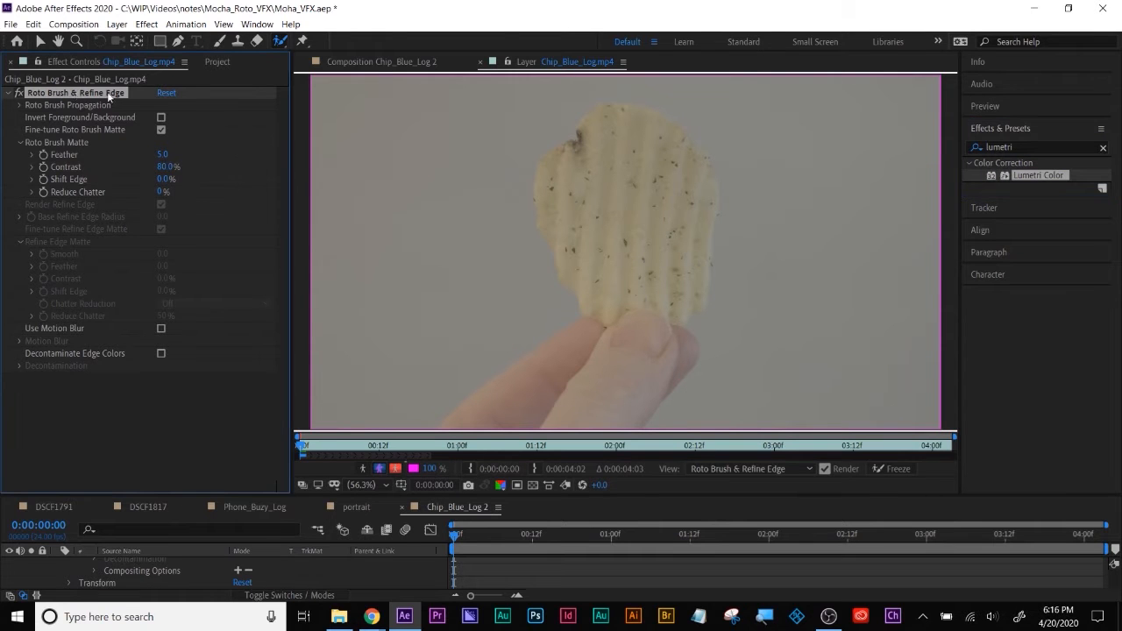
- Close the Layer viewer and delete the Roto Brush & Refine Edge effect from the chip clip
left_click(352, 65)
left_click(518, 63)
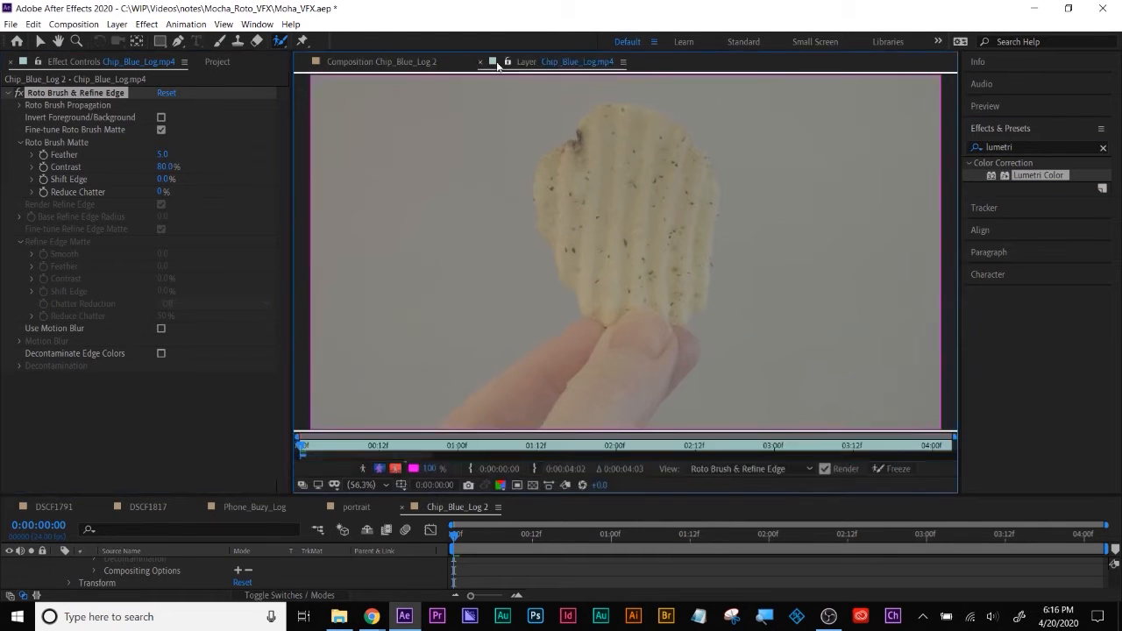
left_click(480, 62)
left_click(52, 94)
key("Delete")
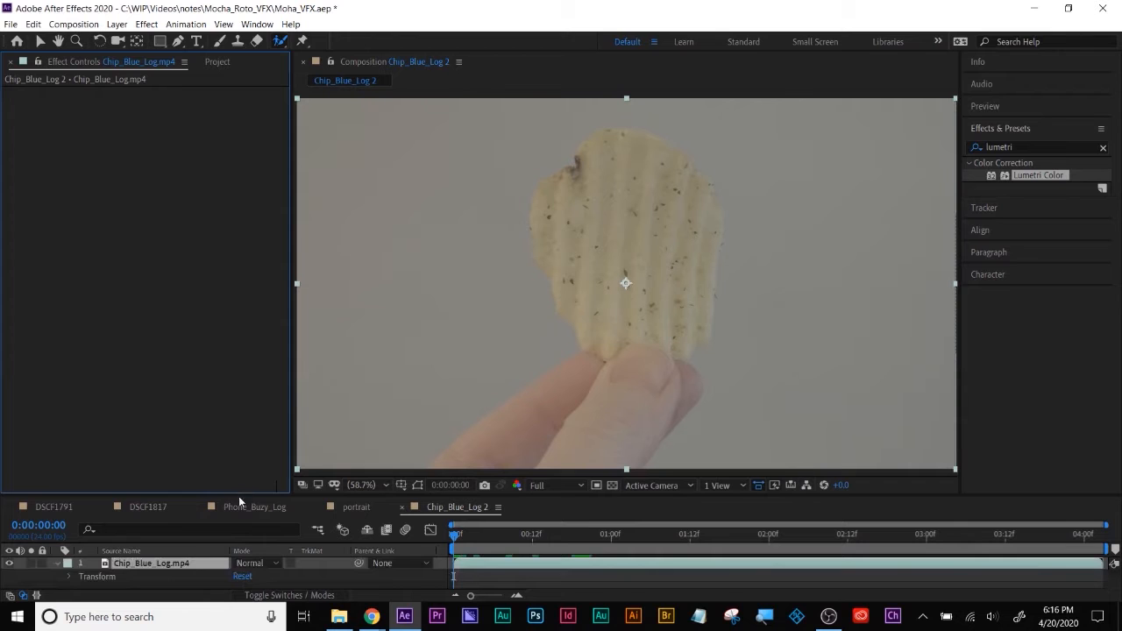
- Apply Lumetri Color to the Chip_Blue_Log.mp4 layer and expand its Creative settings
left_click_drag(238, 496, 233, 449)
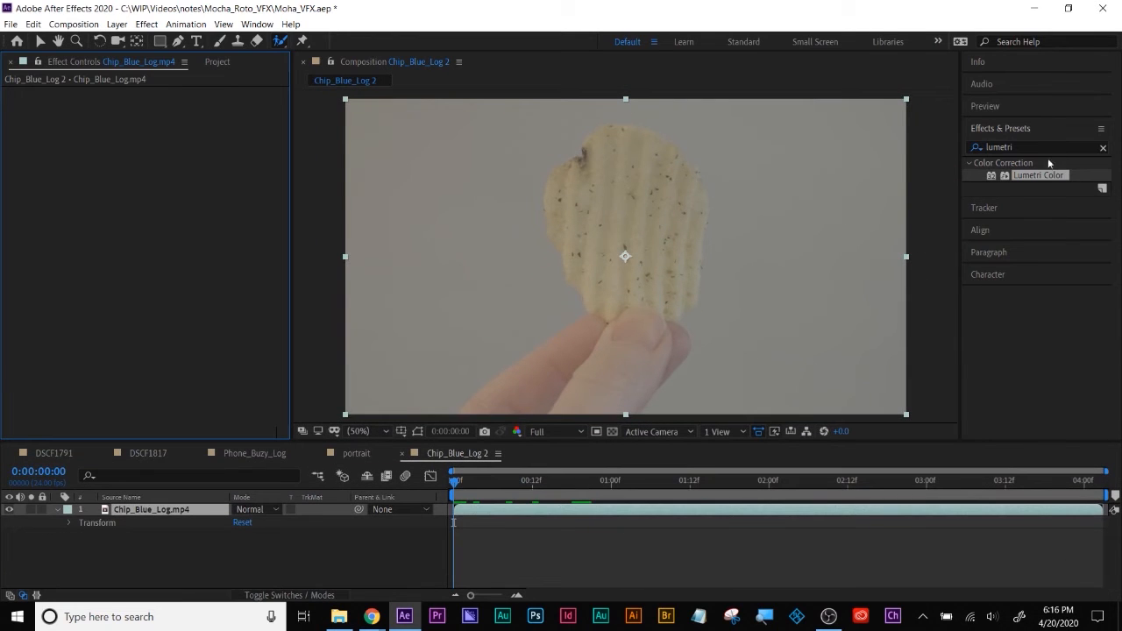
left_click_drag(1035, 178, 682, 512)
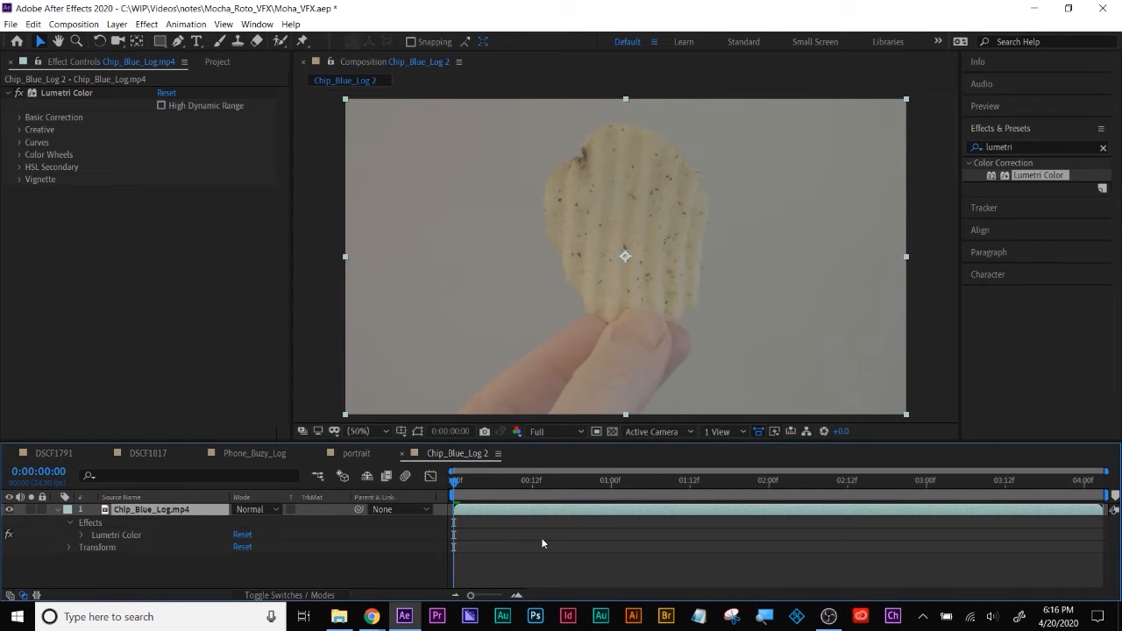
left_click(764, 616)
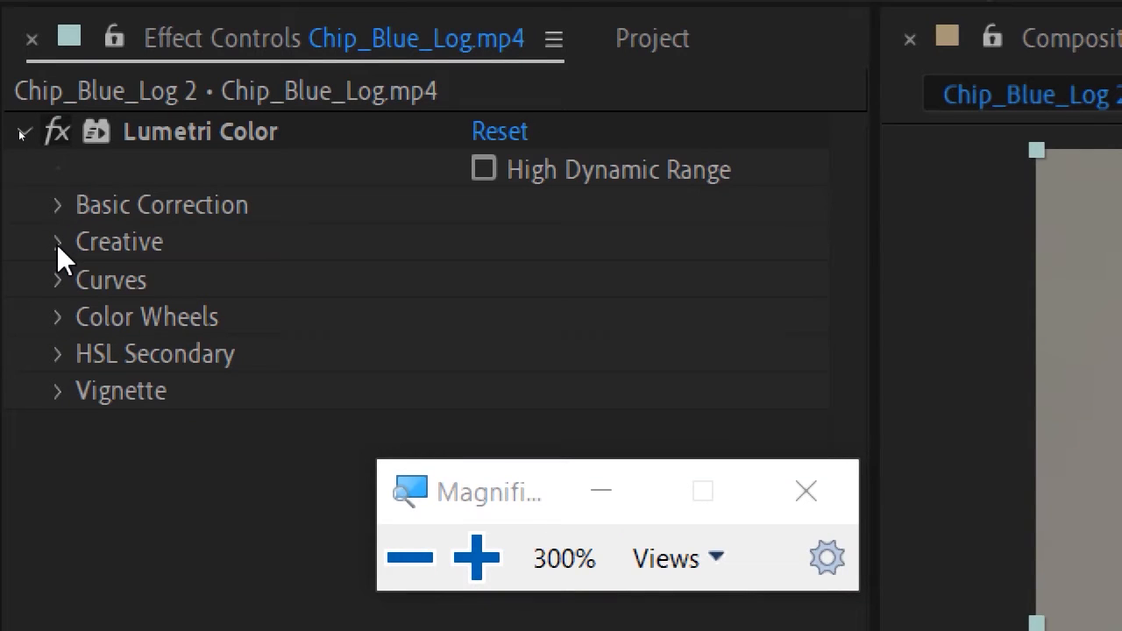
left_click(57, 242)
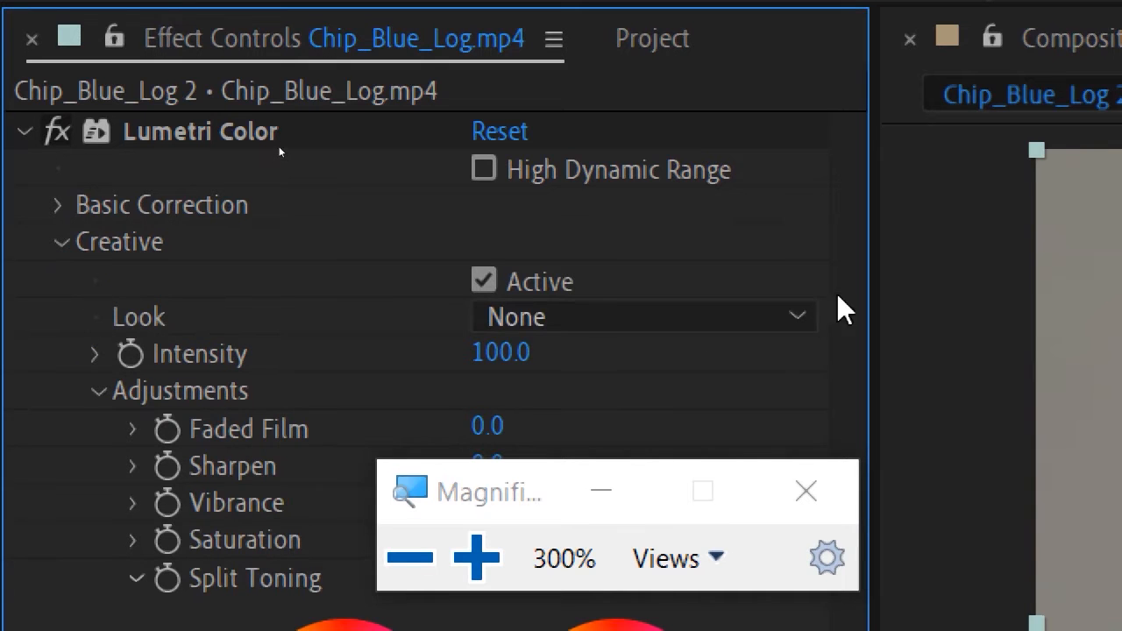
- Load XT2_FLog_FGamut_to_ETERNA_BT.709_33grid_V.1.00.cube from C:\WIP\Videos\Fuji_LUT as the Creative look
left_click(758, 326)
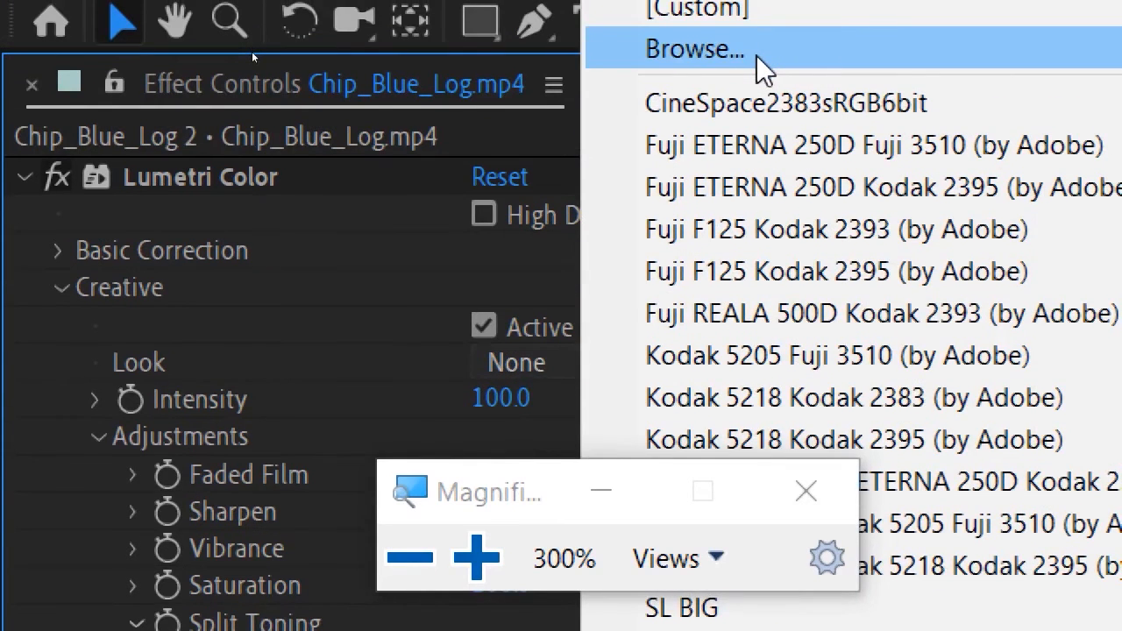
left_click(757, 53)
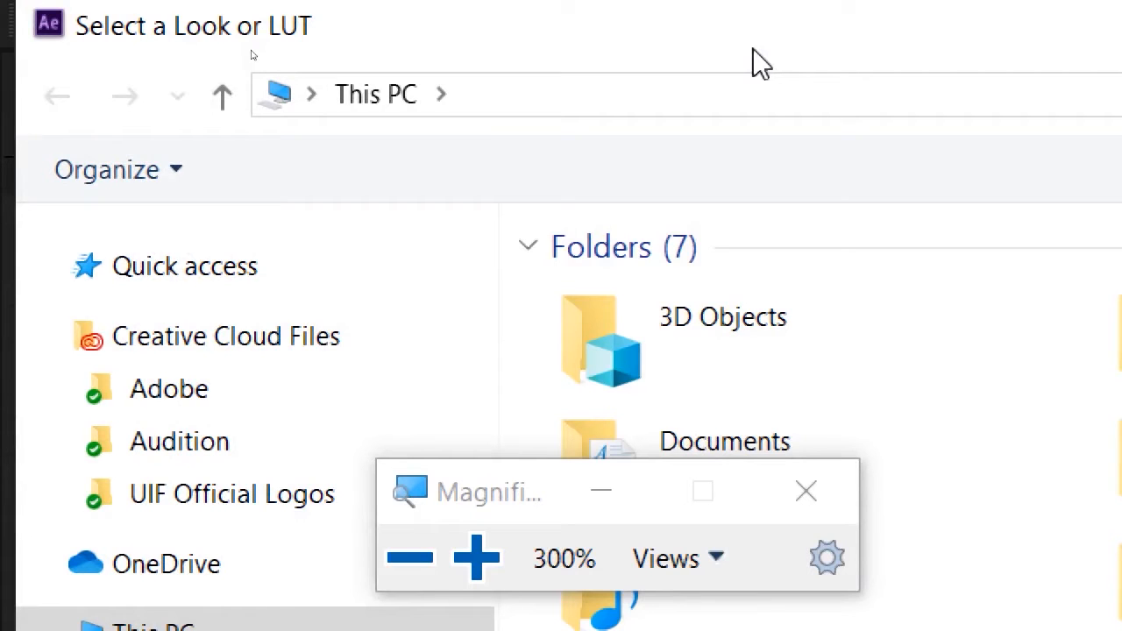
left_click(408, 558)
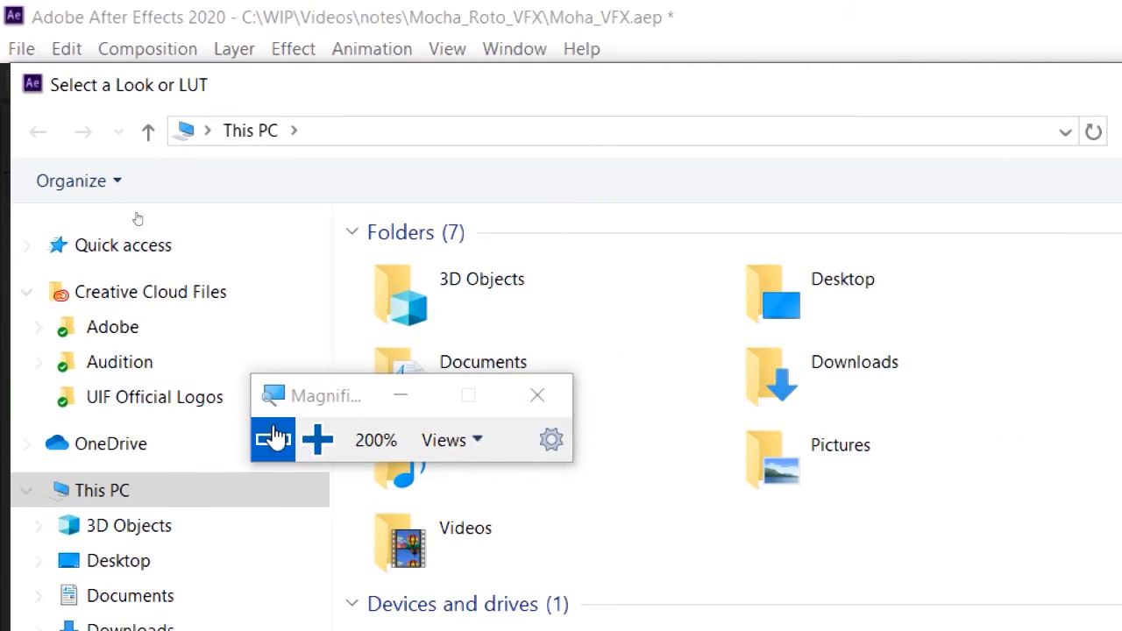
left_click(273, 439)
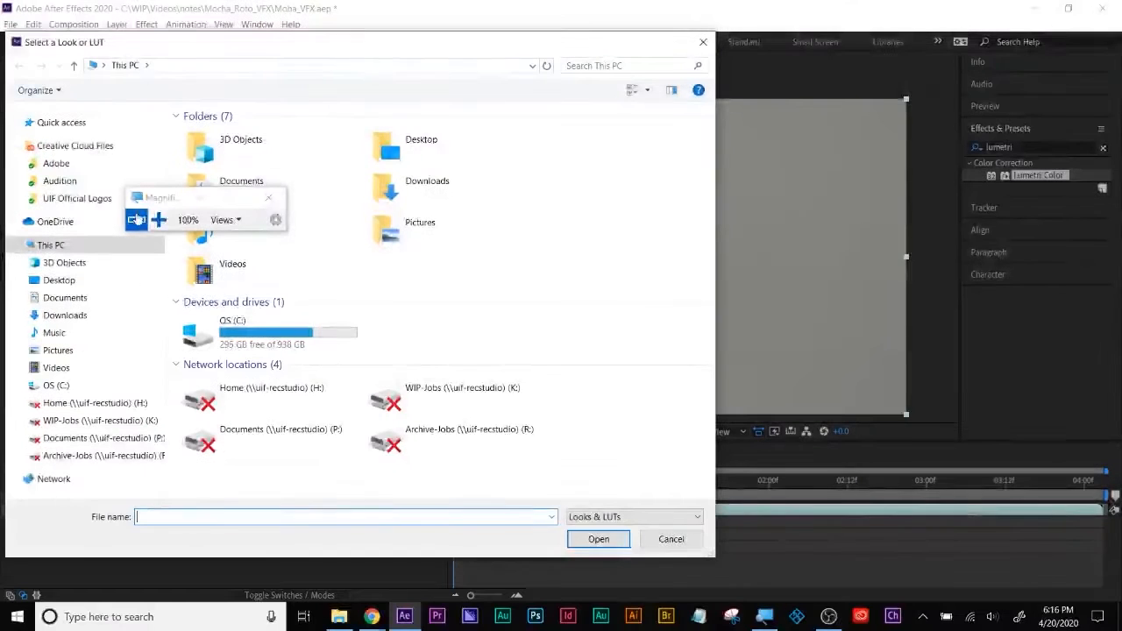
double_click(234, 337)
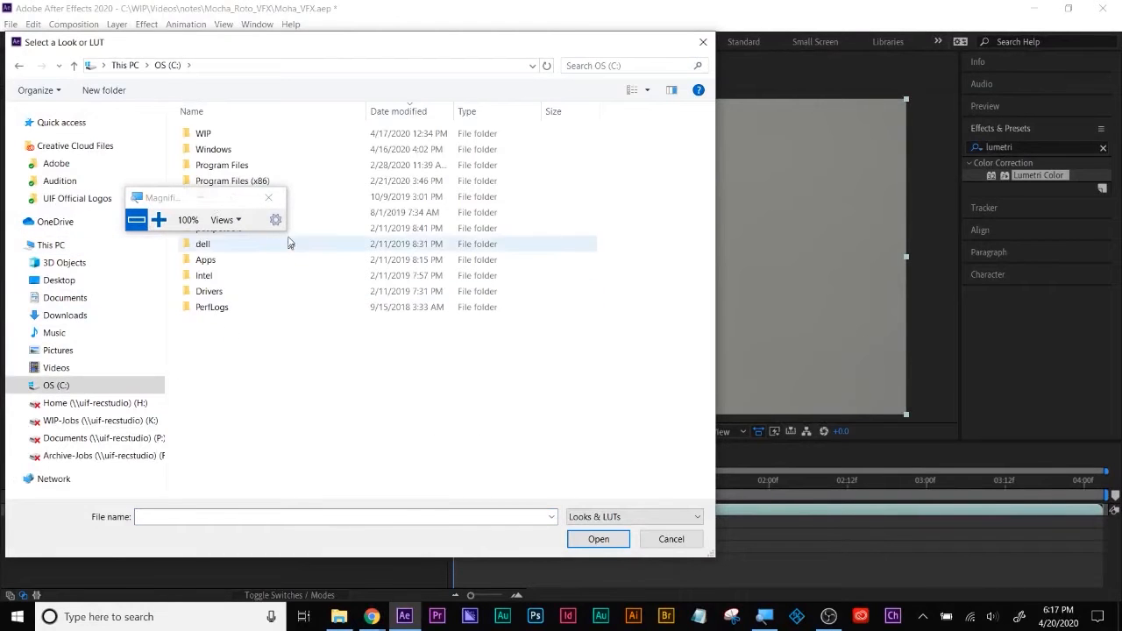
left_click(269, 197)
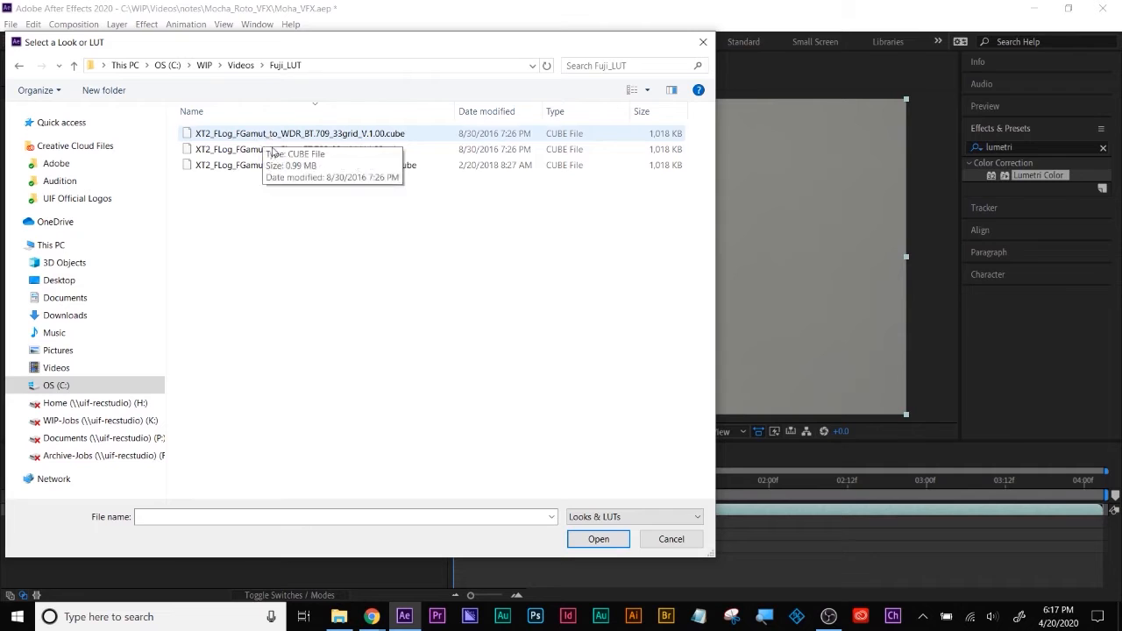
left_click(263, 166)
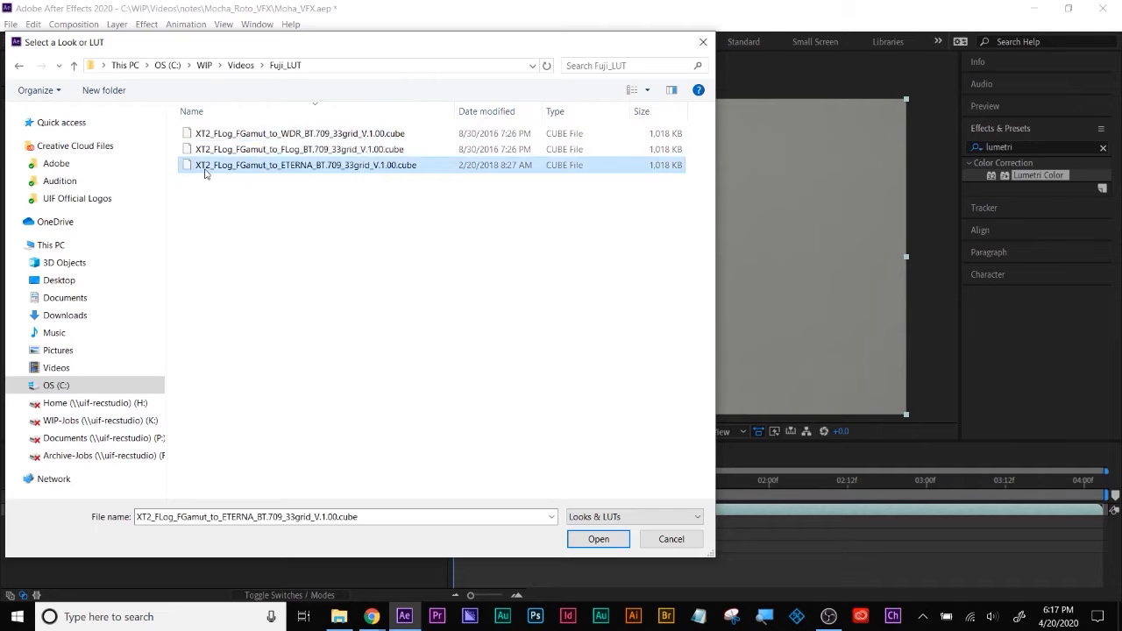
double_click(254, 167)
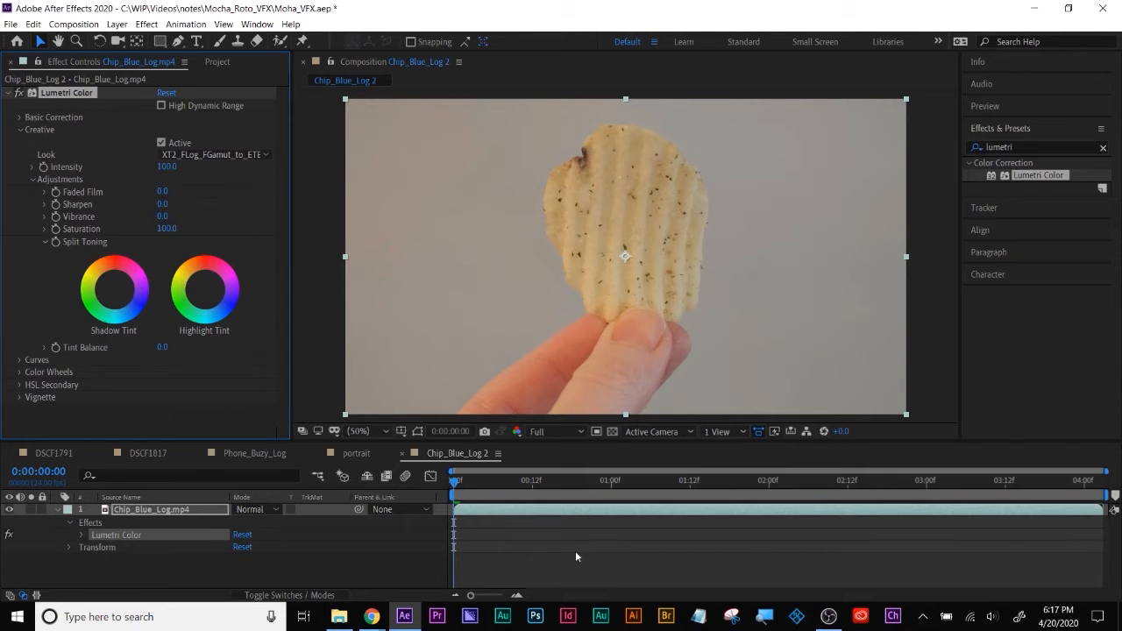
- In Lumetri Color's Creative adjustments, set Sharpen to 60 and raise Saturation to 135
left_click(736, 619)
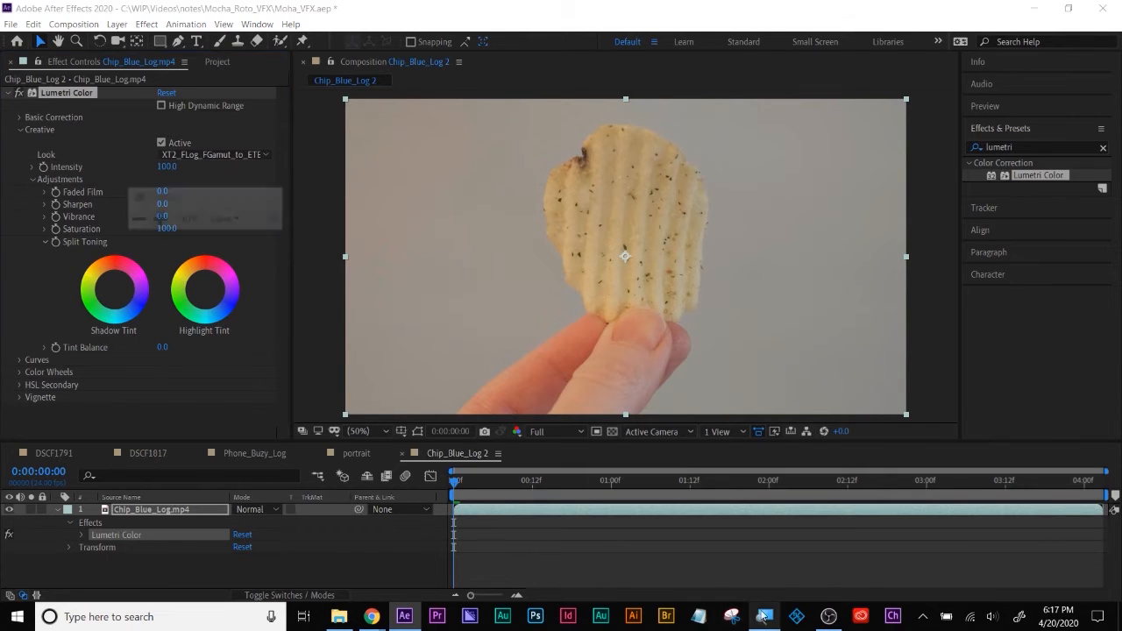
left_click(158, 219)
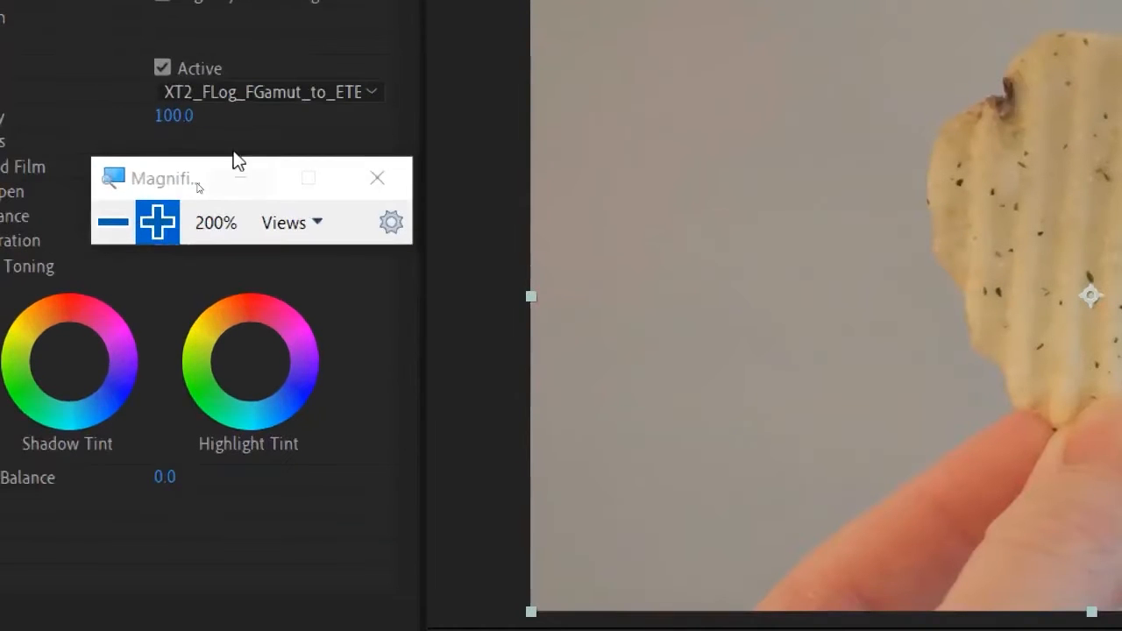
left_click_drag(171, 196, 324, 352)
left_click_drag(489, 476, 486, 500)
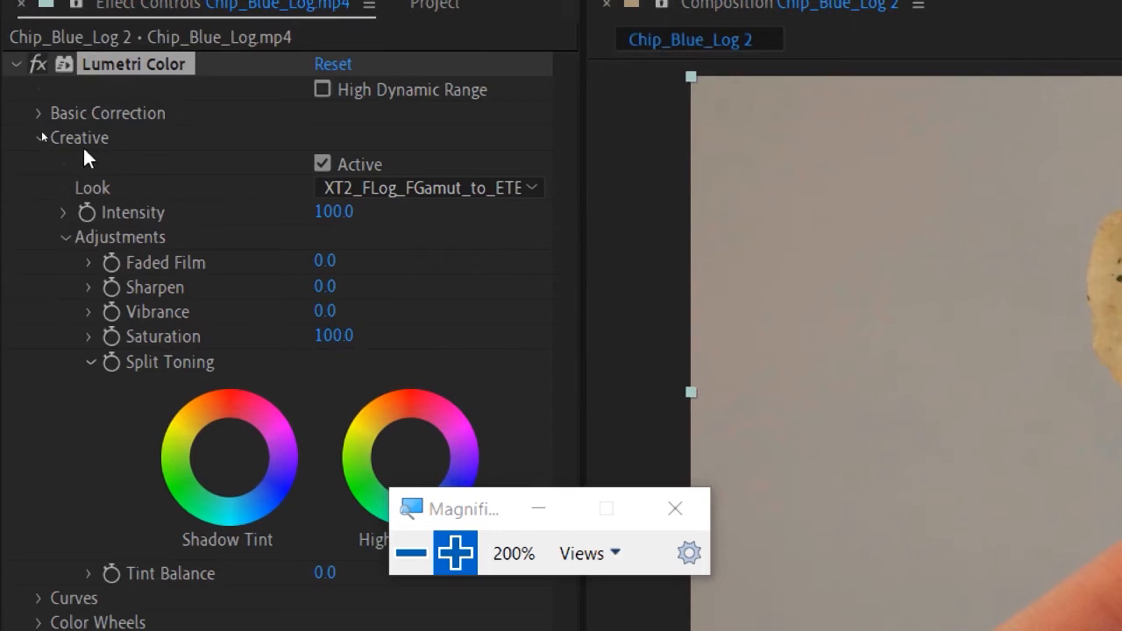
left_click(326, 287)
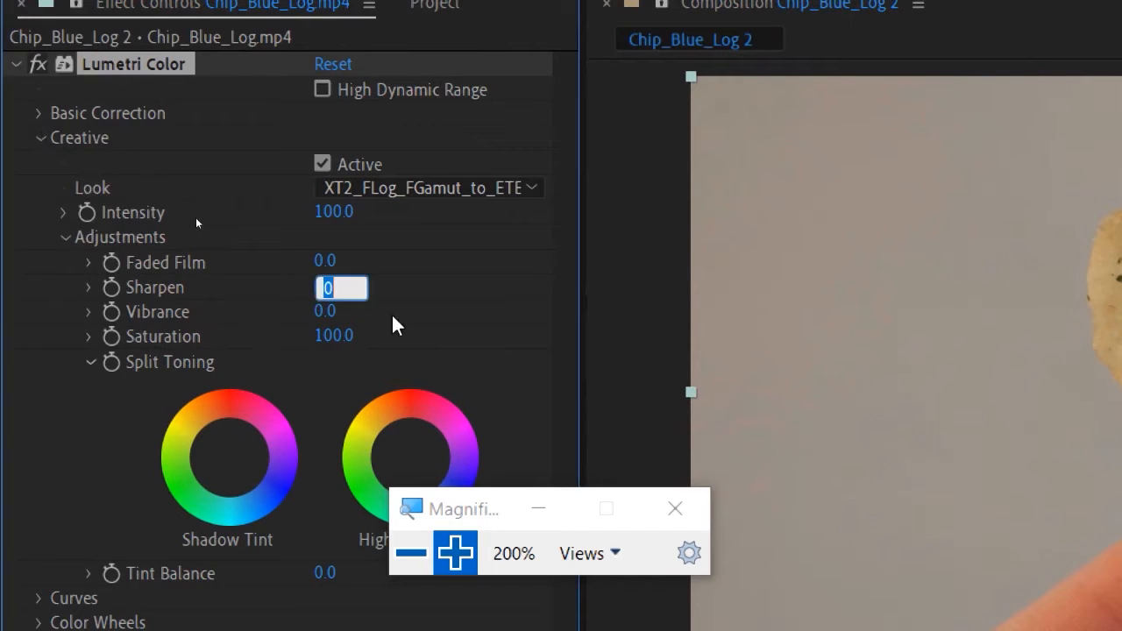
type("60")
key("Return")
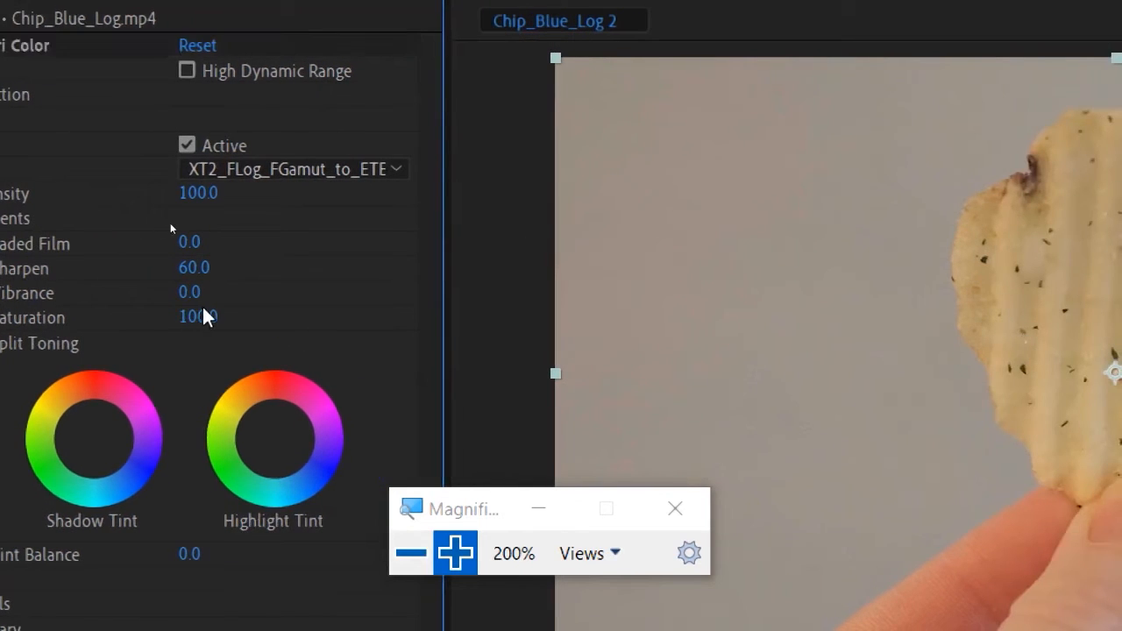
left_click_drag(203, 317, 239, 312)
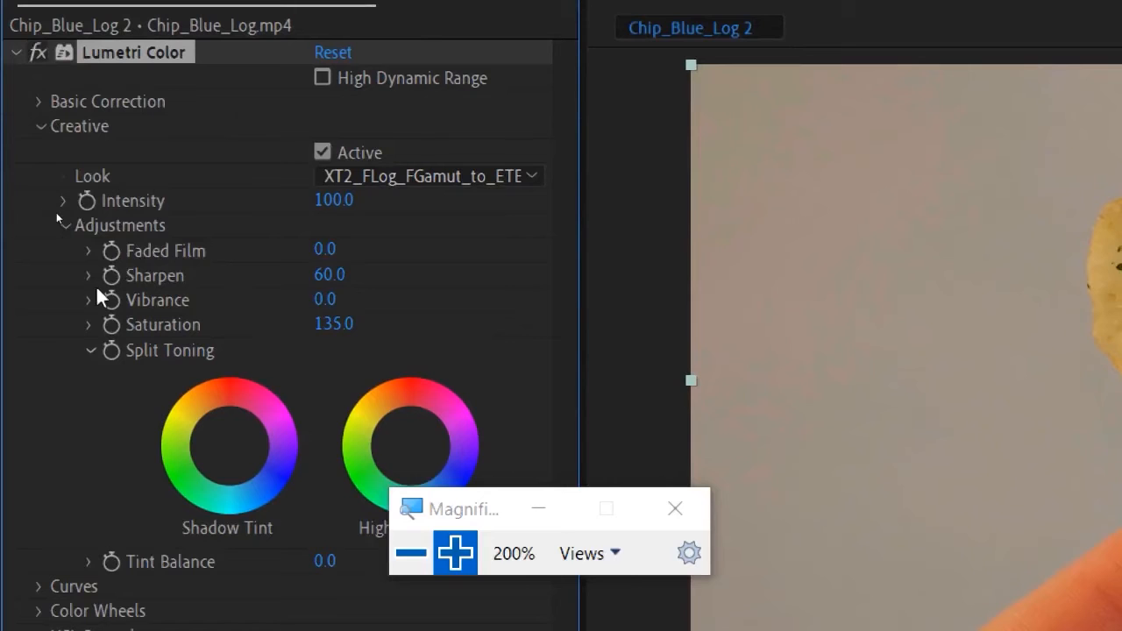
- Set the Basic Correction tone Contrast to 40 in Lumetri Color
left_click(40, 127)
left_click(40, 101)
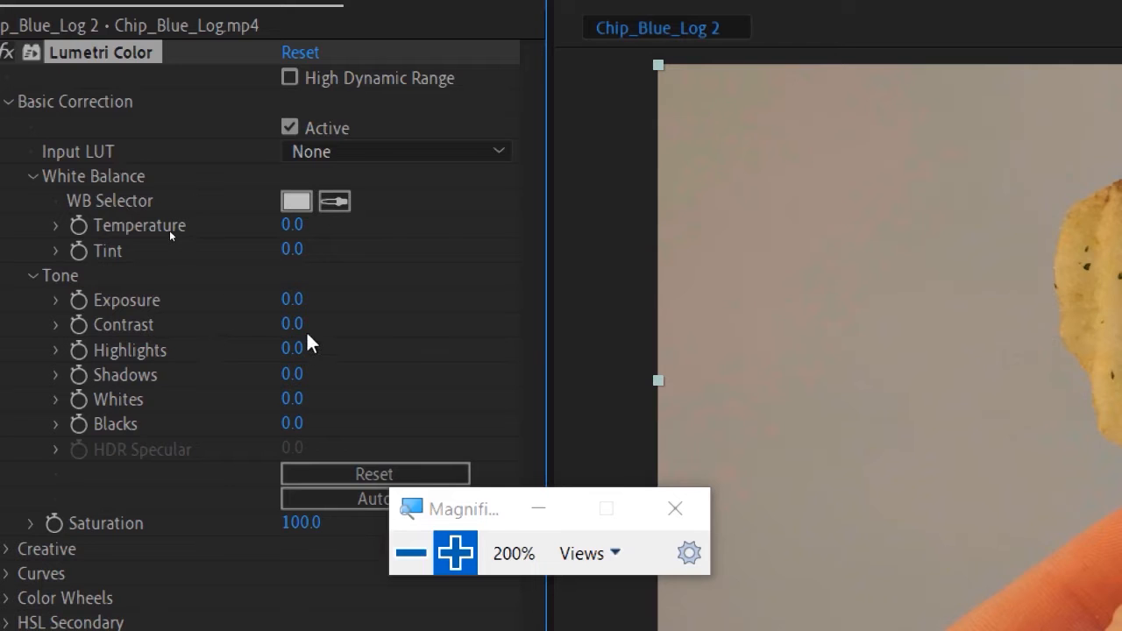
left_click_drag(293, 323, 345, 308)
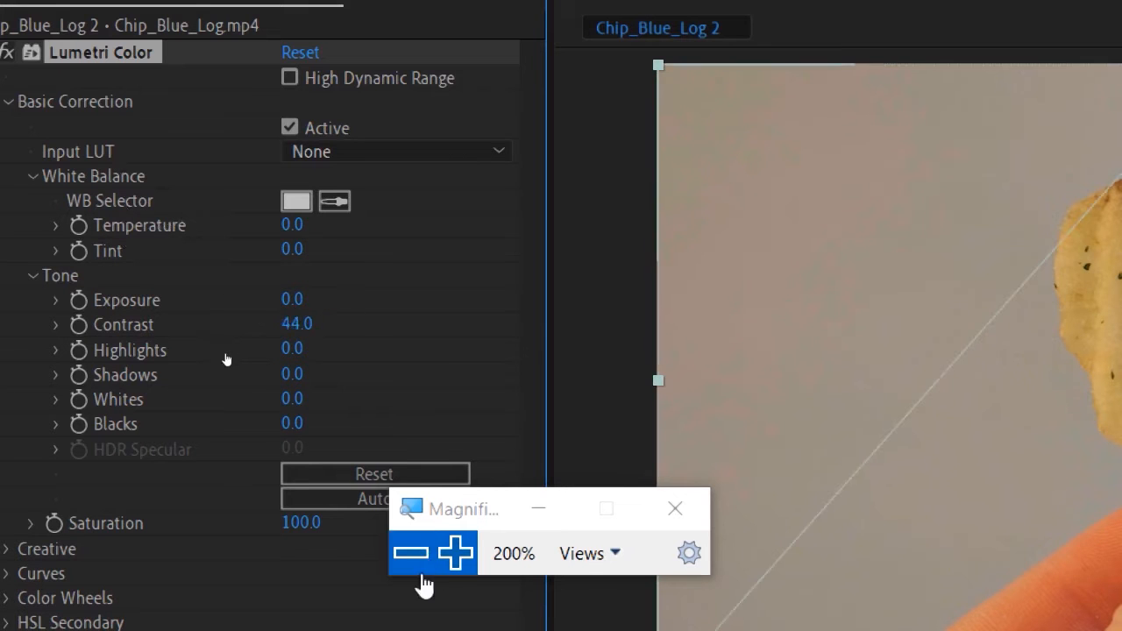
left_click(412, 554)
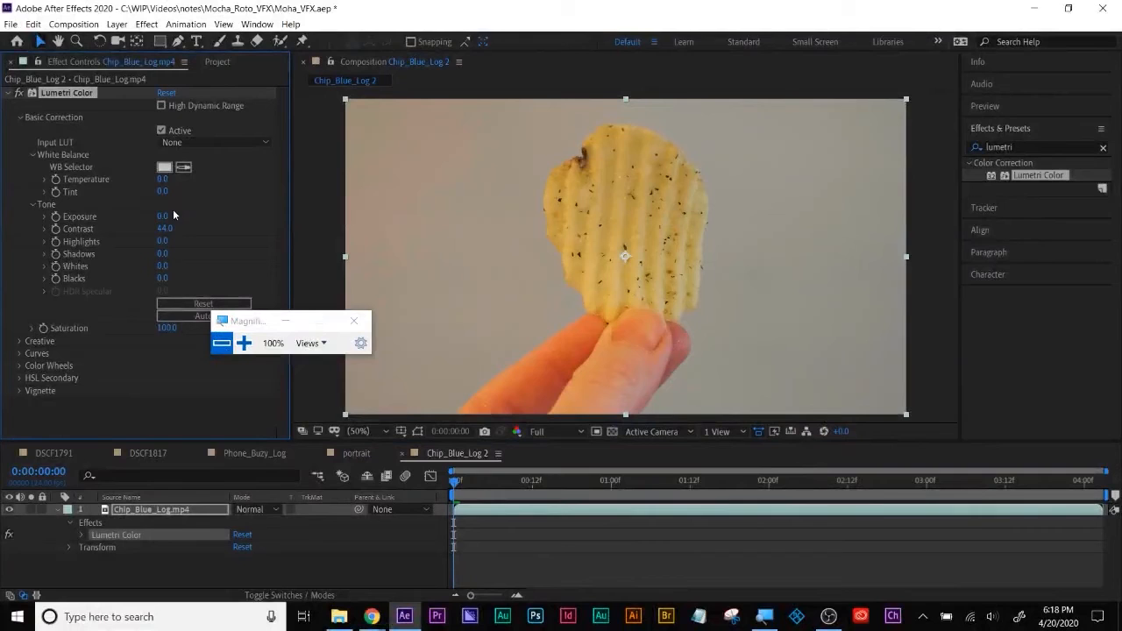
left_click_drag(166, 228, 181, 228)
left_click(164, 228)
type("40")
key("Return")
left_click(354, 324)
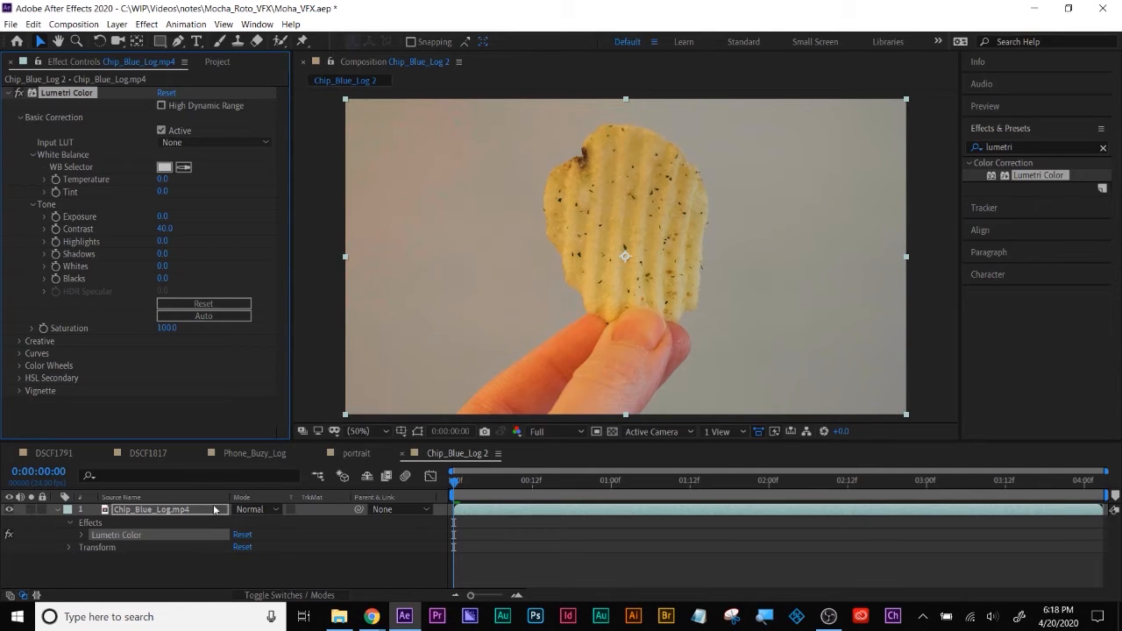
- Open Chip_Blue_Log.mp4 for Roto Brush work and paint foreground strokes over the chip and fingers on the first frame
left_click(280, 42)
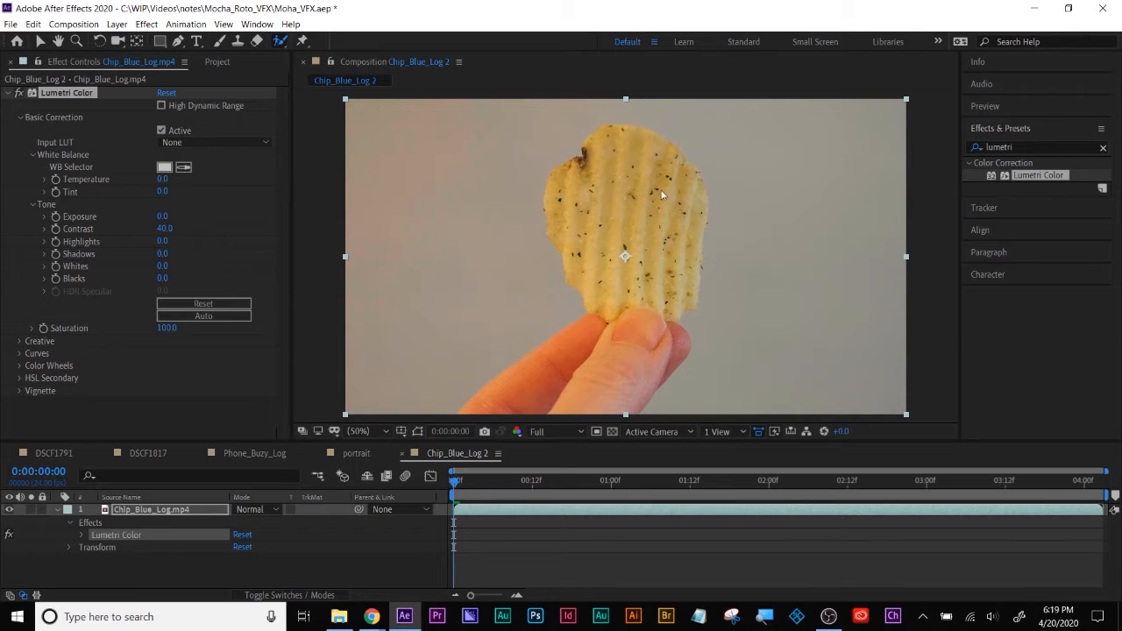
double_click(171, 511)
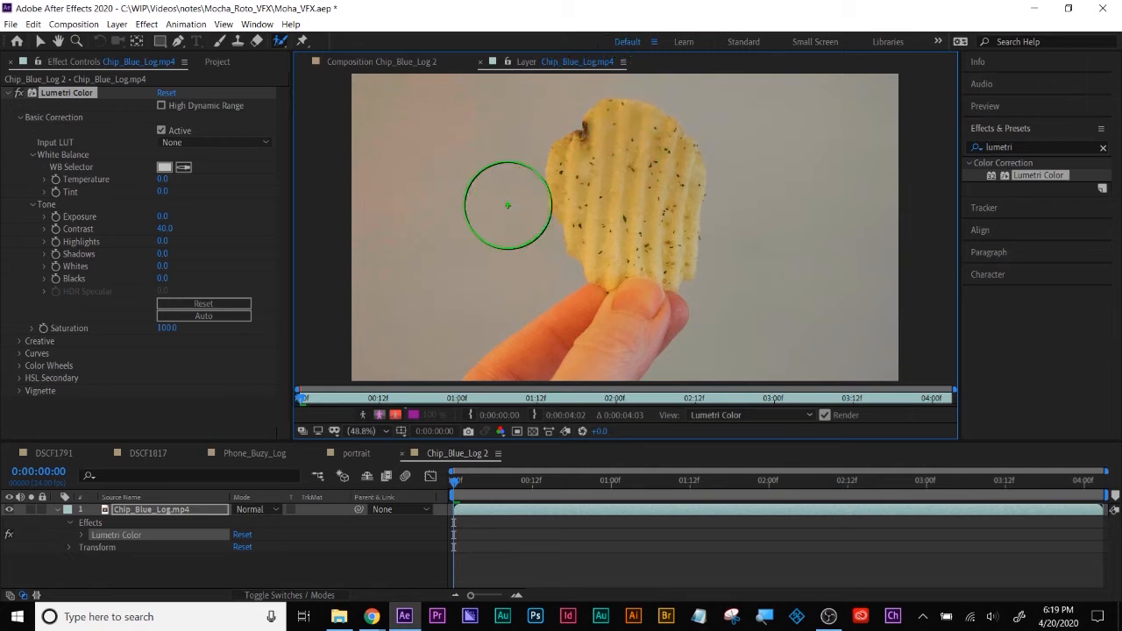
mouse_move(630, 181)
left_mouse_down()
mouse_move(636, 258)
mouse_move(624, 301)
left_mouse_up()
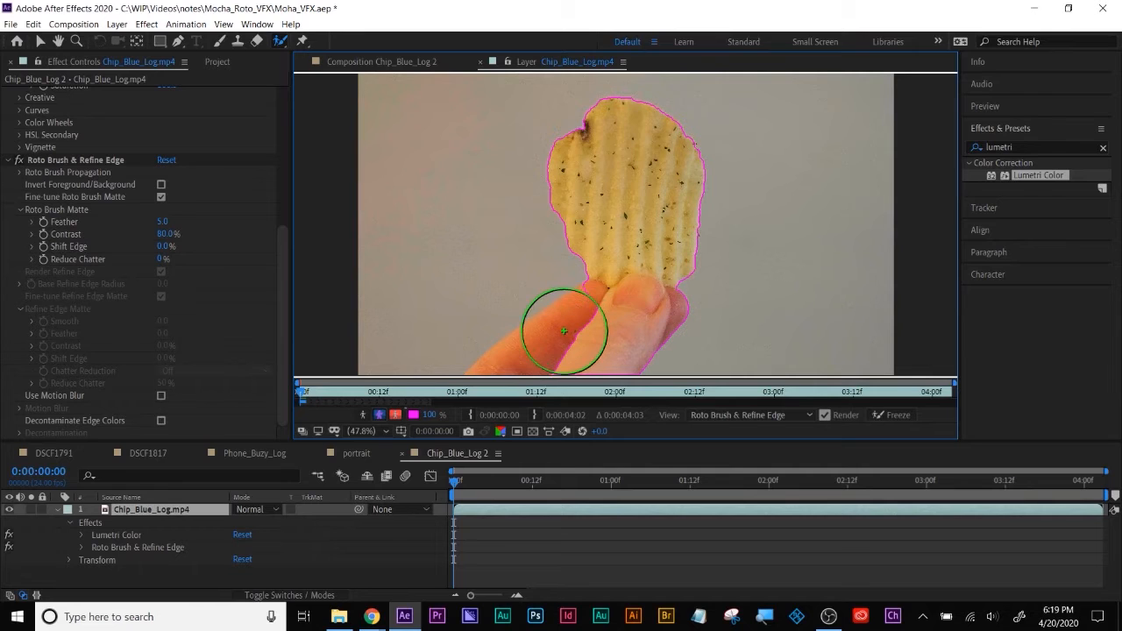
left_click_drag(565, 331, 560, 396)
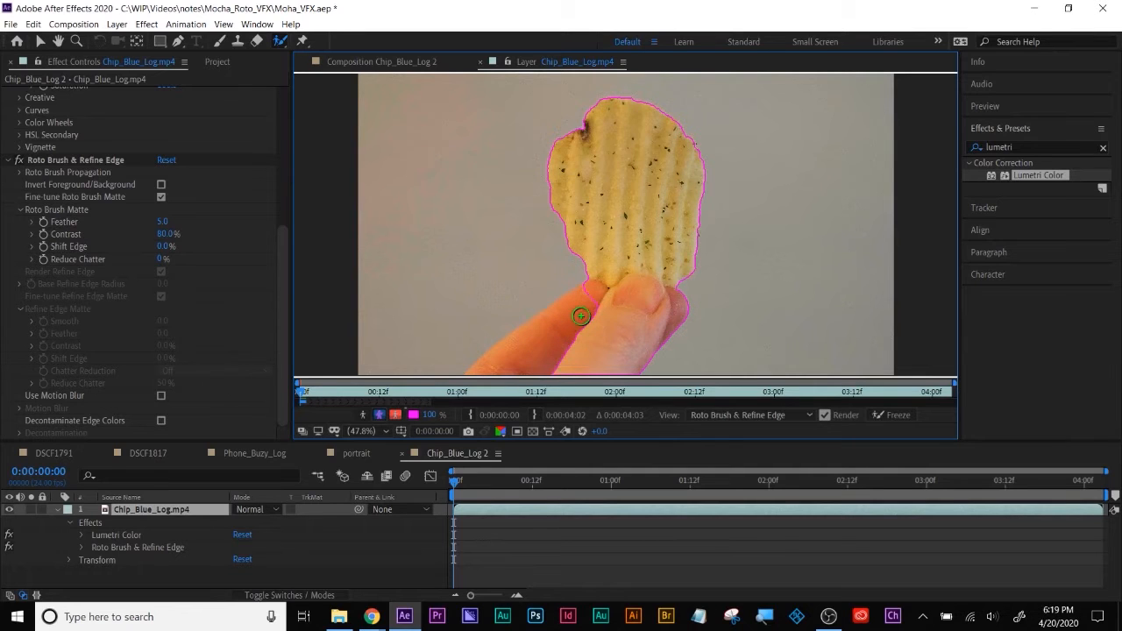
left_click_drag(587, 301, 515, 366)
mouse_move(473, 155)
left_mouse_down()
mouse_move(461, 184)
mouse_move(450, 286)
left_mouse_up()
left_click_drag(777, 163, 776, 317)
- Propagate the Roto Brush selection forward to frame 0:00:00:12
key("super+plus")
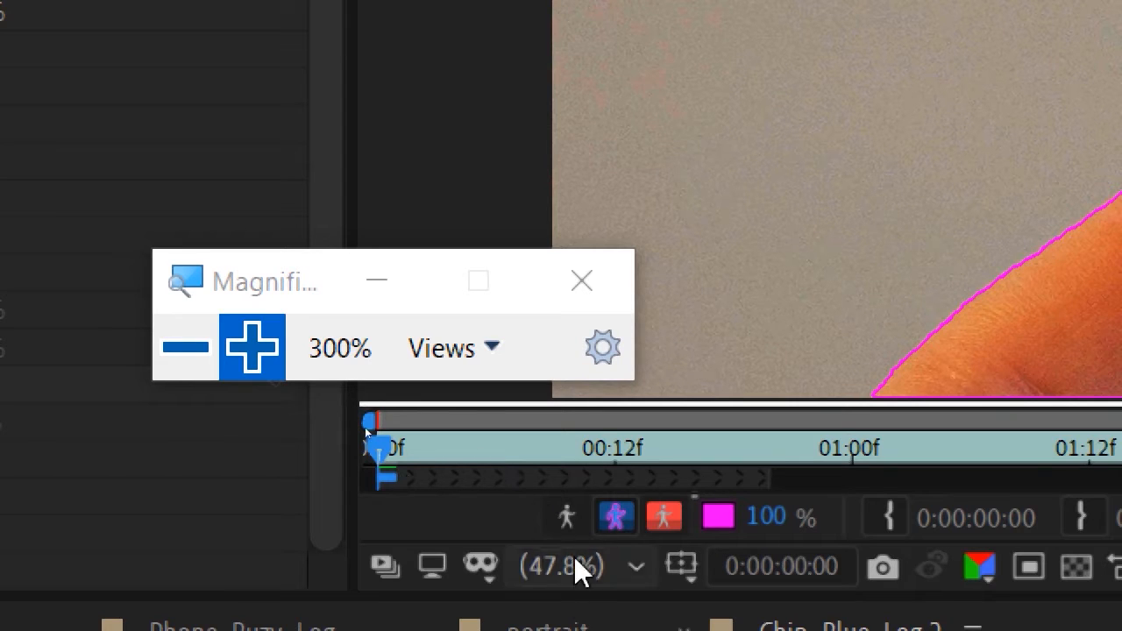
left_click(197, 351)
left_click(198, 351)
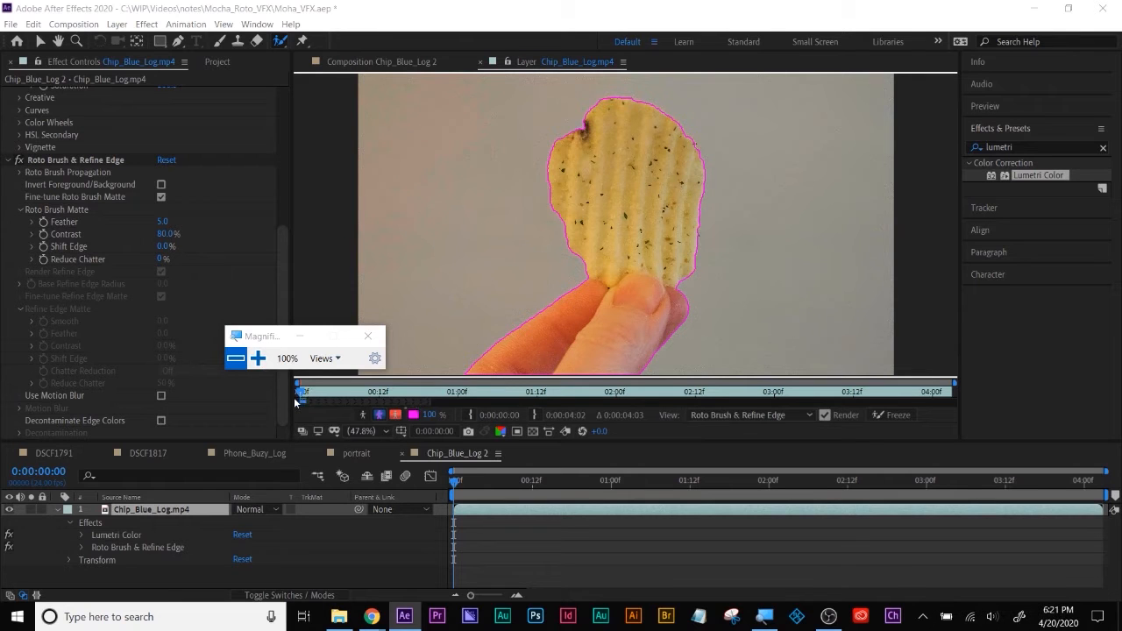
left_click_drag(456, 490, 490, 484)
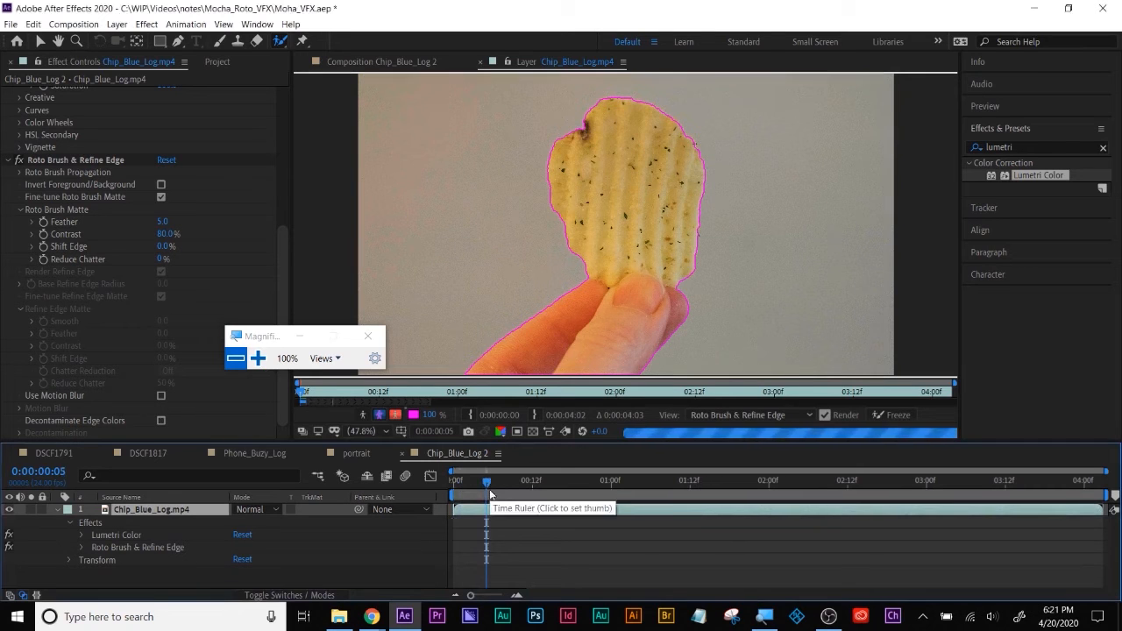
left_click(531, 483)
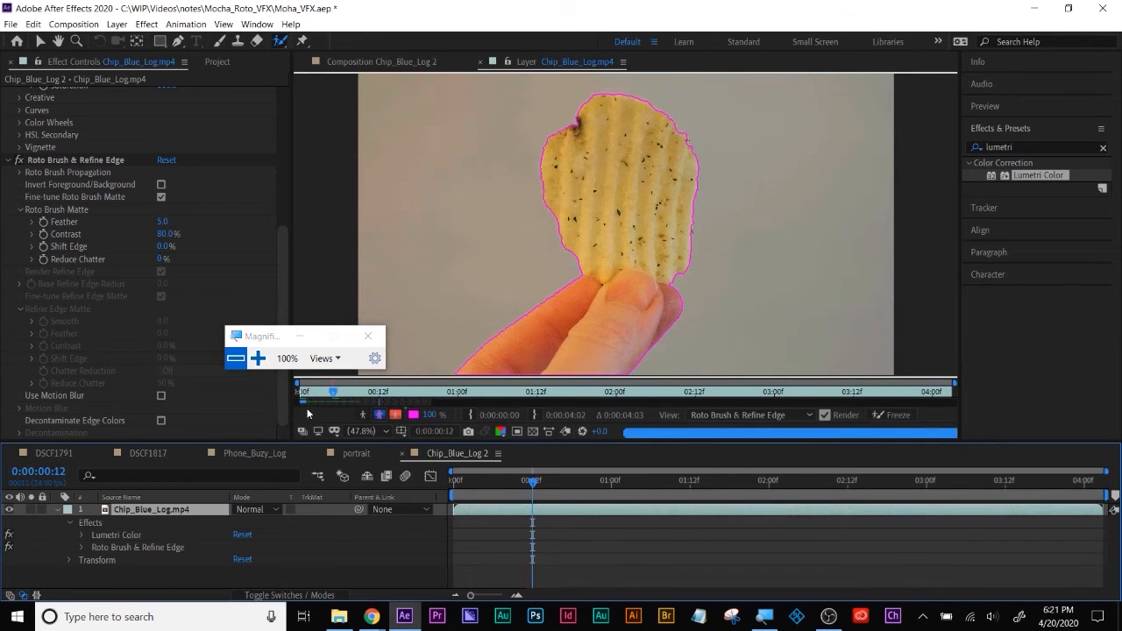
- Paint a background stroke just above the chip's upper edge at 0:00:00:12 to refine the Roto Brush boundary
left_click(258, 358)
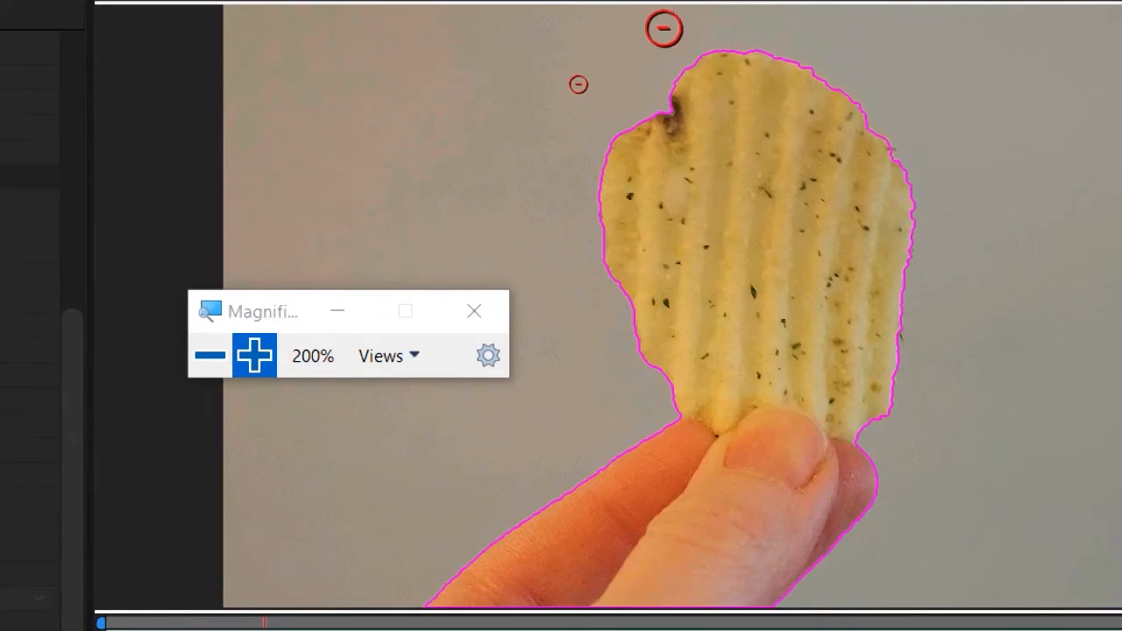
mouse_move(658, 64)
left_mouse_down()
mouse_move(717, 29)
mouse_move(698, 45)
mouse_move(798, 36)
left_mouse_up()
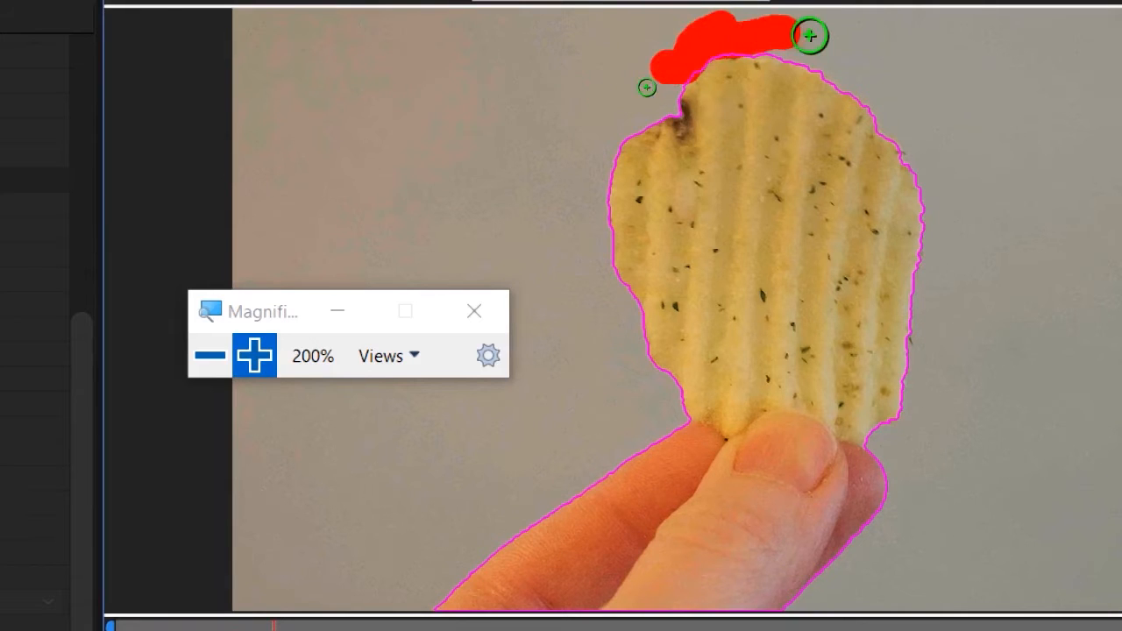
left_click(736, 77)
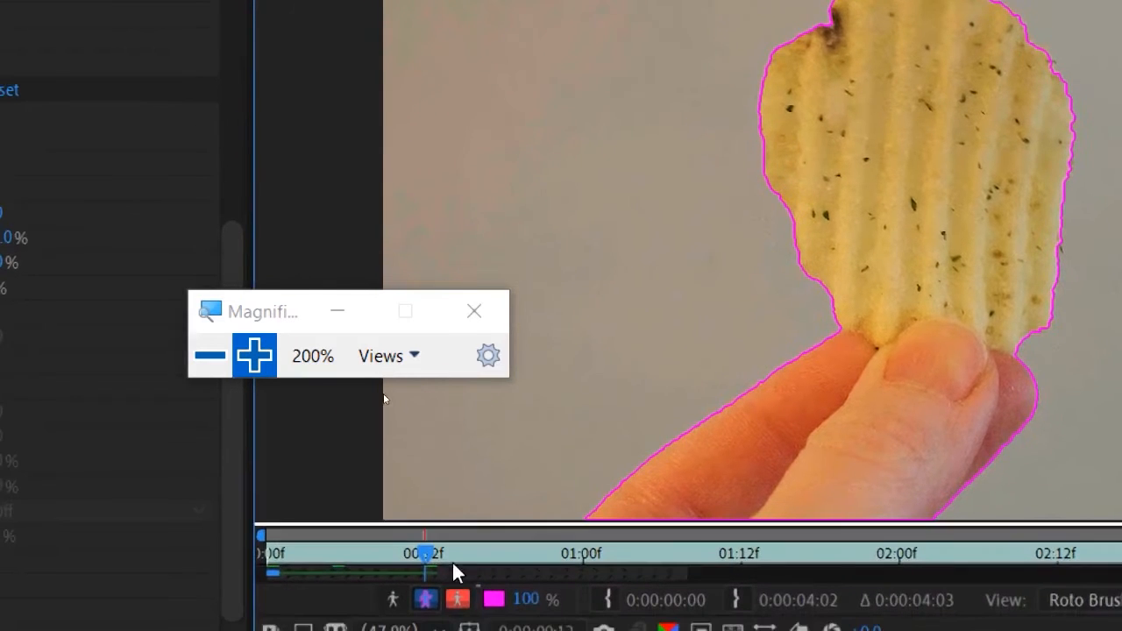
- Advance to 0:00:01:12 and correct the Roto Brush selection with strokes over the chip, its upper-left edge and the fingers
left_click_drag(423, 561, 574, 558)
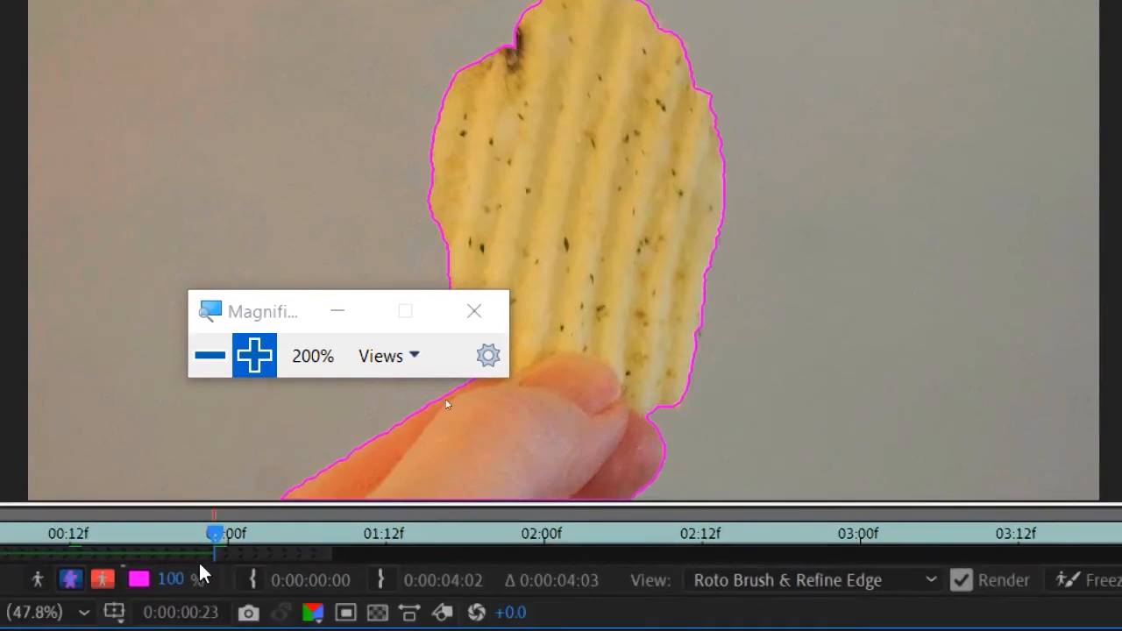
left_click_drag(213, 533, 385, 546)
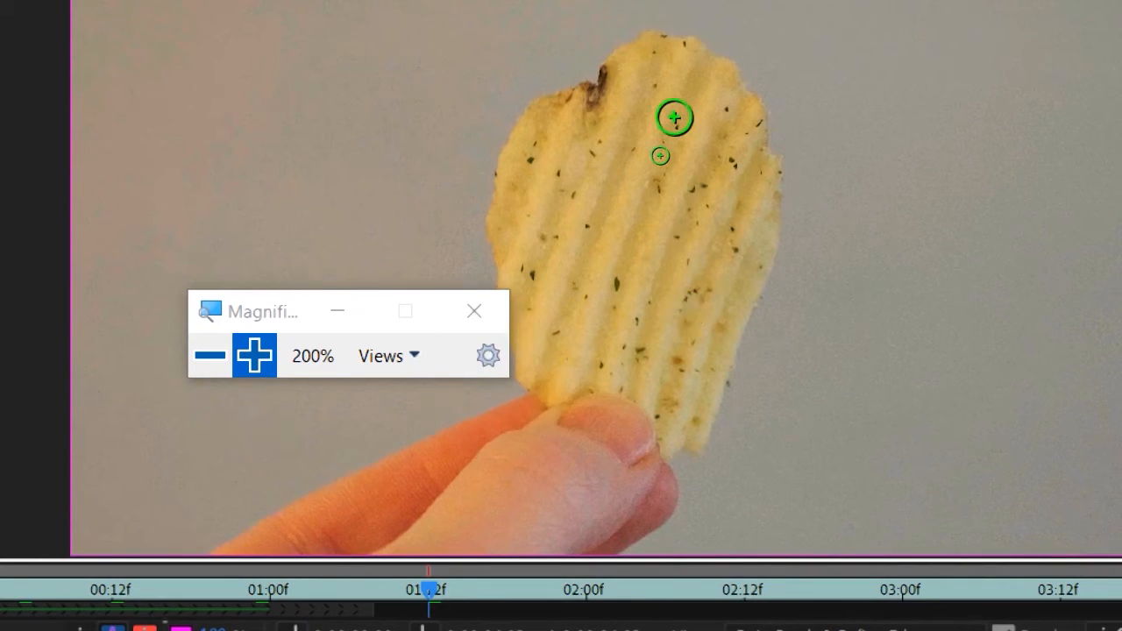
mouse_move(674, 117)
left_mouse_down()
mouse_move(681, 307)
mouse_move(651, 454)
mouse_move(611, 287)
mouse_move(596, 27)
left_mouse_up()
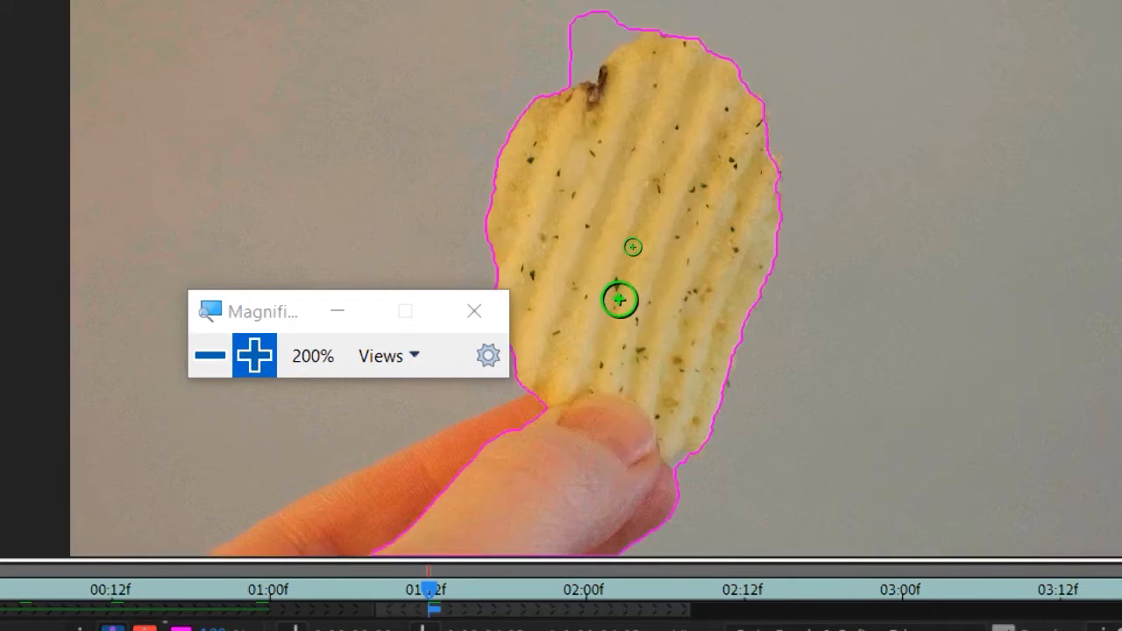
mouse_move(512, 50)
left_mouse_down()
mouse_move(604, 25)
mouse_move(529, 97)
mouse_move(533, 131)
mouse_move(548, 121)
left_mouse_up()
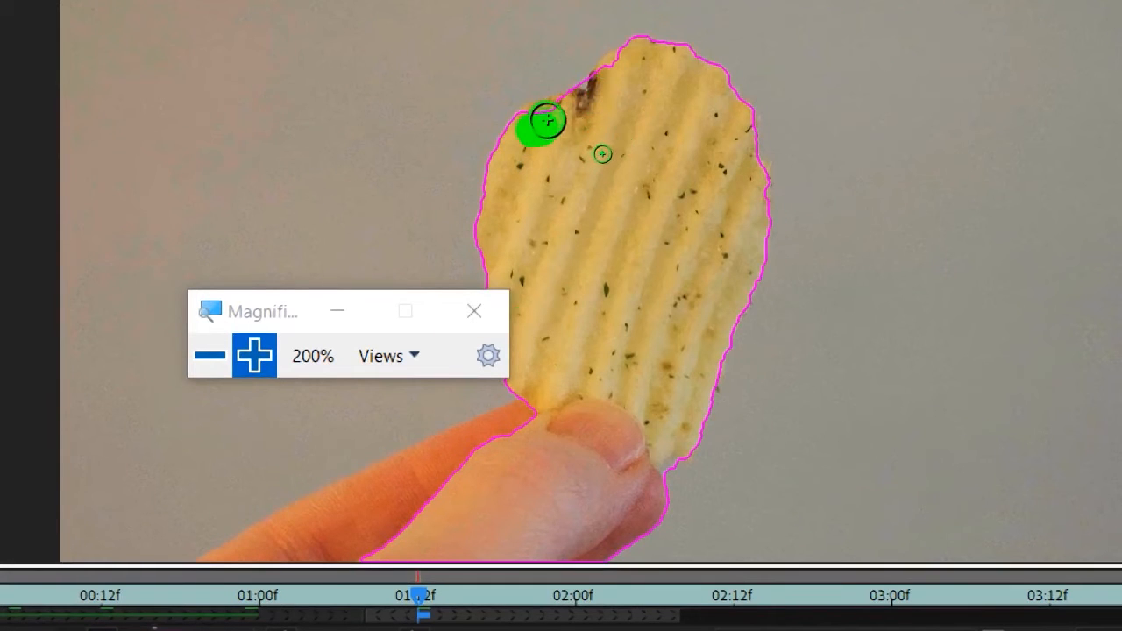
left_click_drag(614, 92, 620, 81)
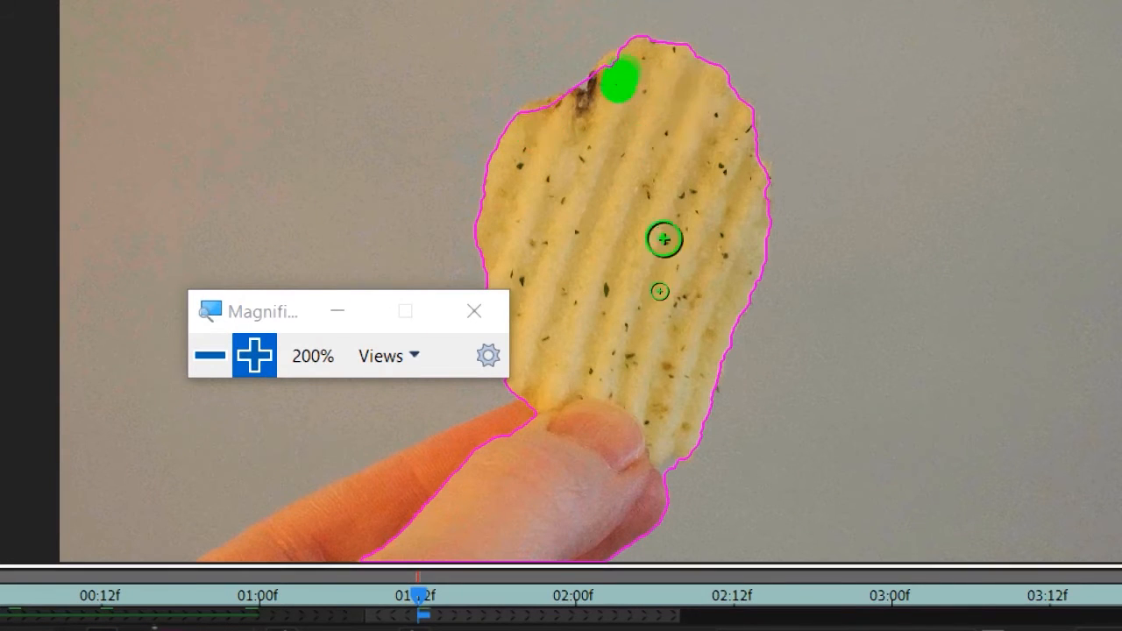
mouse_move(561, 450)
left_mouse_down()
mouse_move(462, 479)
mouse_move(303, 548)
left_mouse_up()
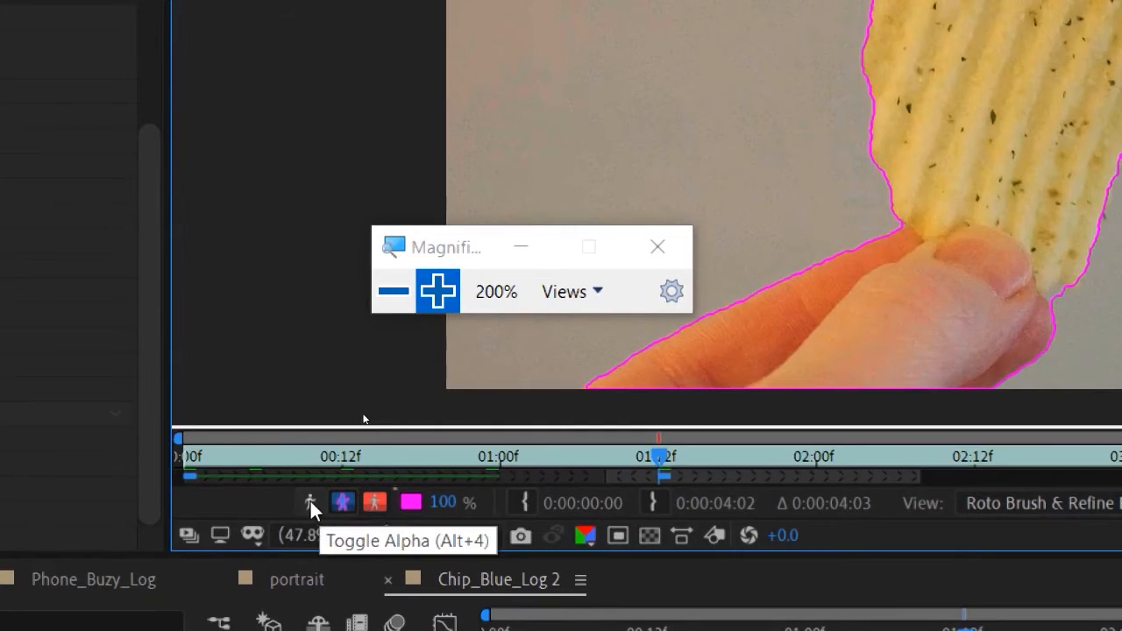
- Toggle the Alpha view on and off to inspect the black-and-white matte and the cut-out at 0:00:01:12
left_click(302, 504)
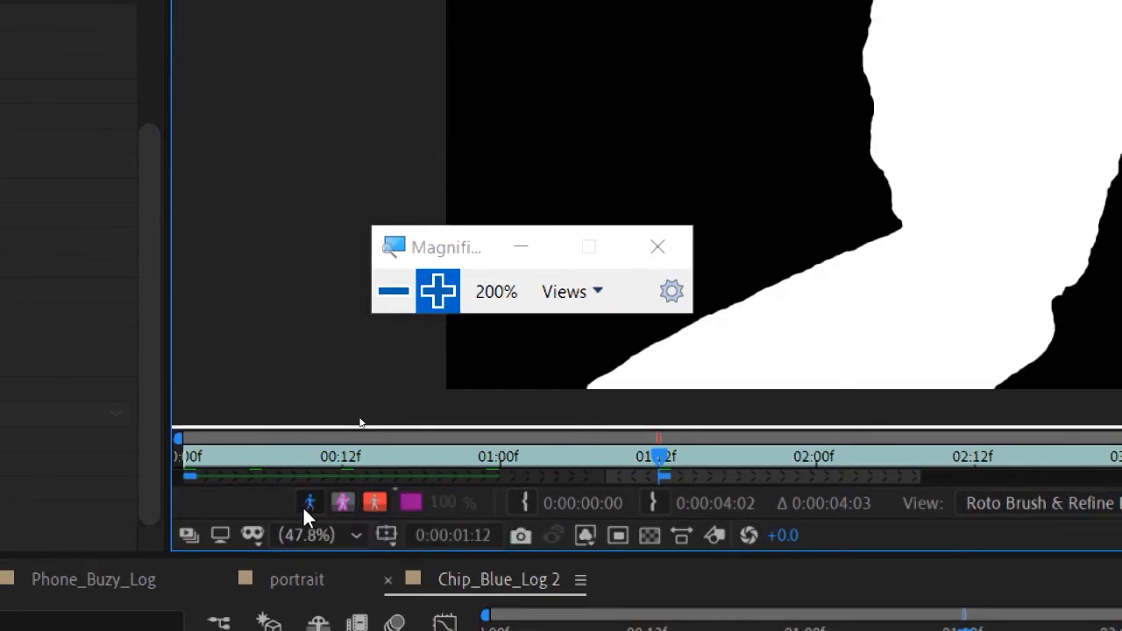
left_click(309, 505)
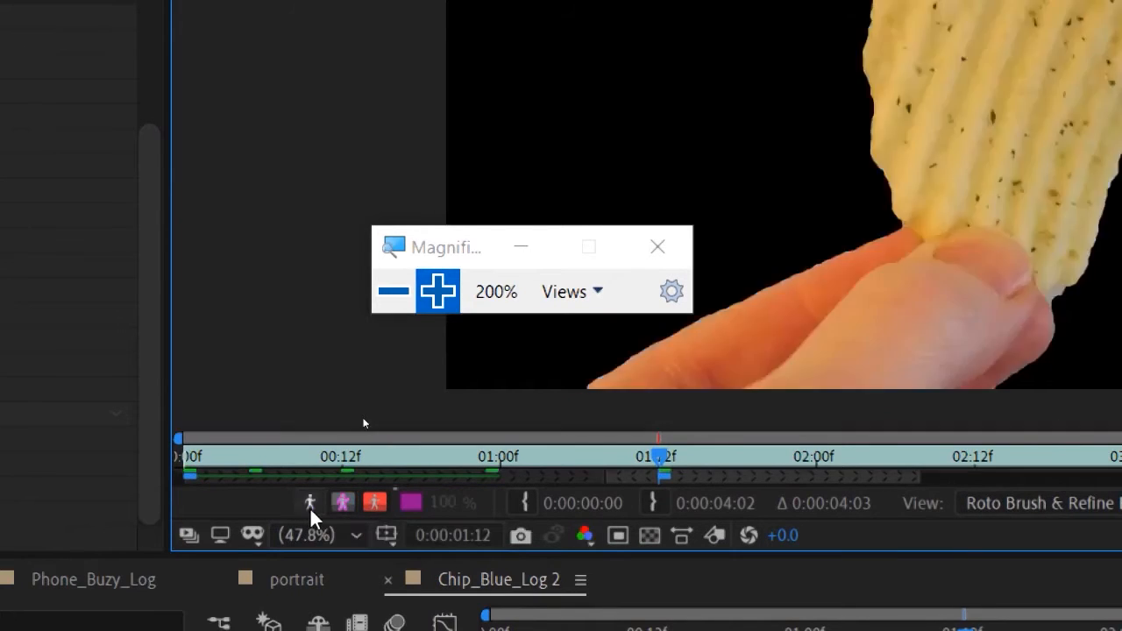
left_click(310, 505)
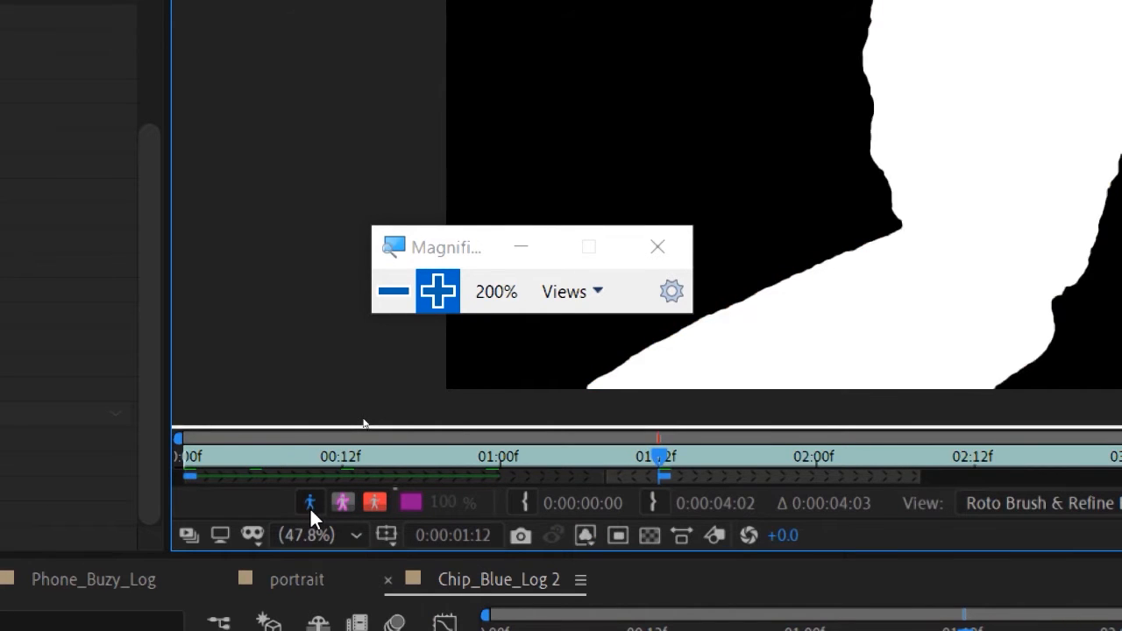
left_click(309, 506)
left_click(310, 506)
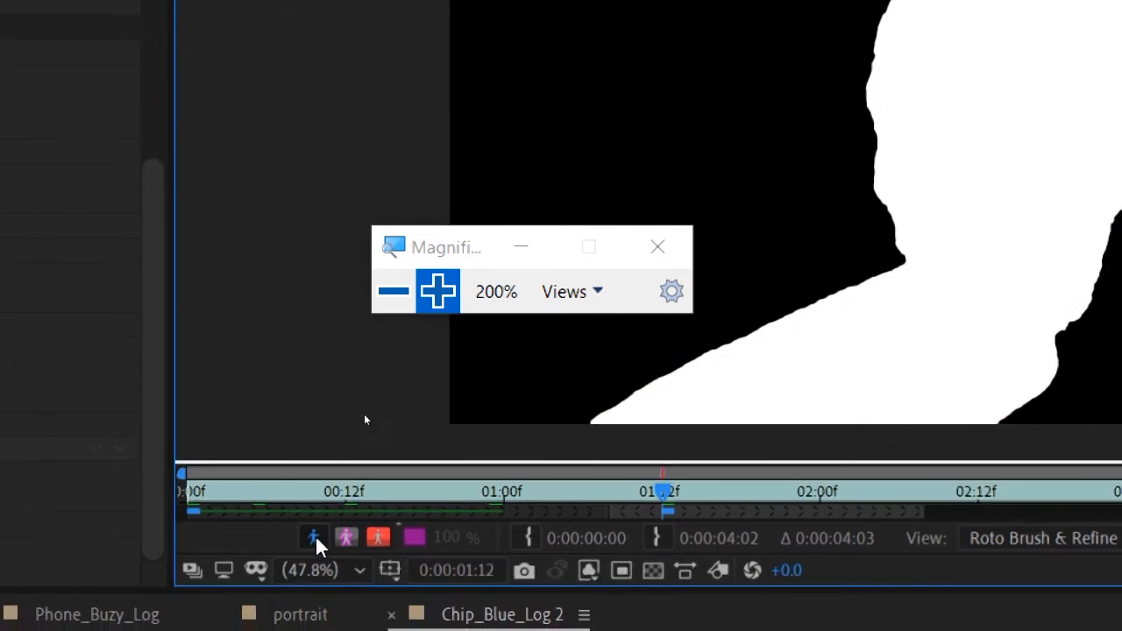
left_click(312, 540)
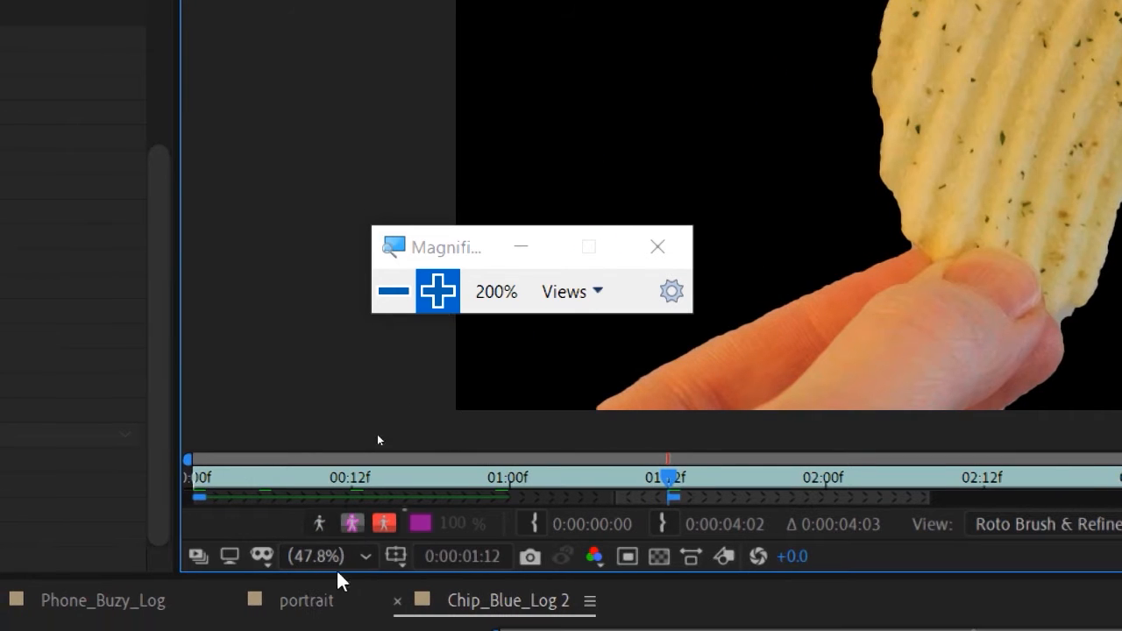
- Switch to the Alpha Boundary view and toggle it to compare the outlined footage with the cut-out
left_click(347, 537)
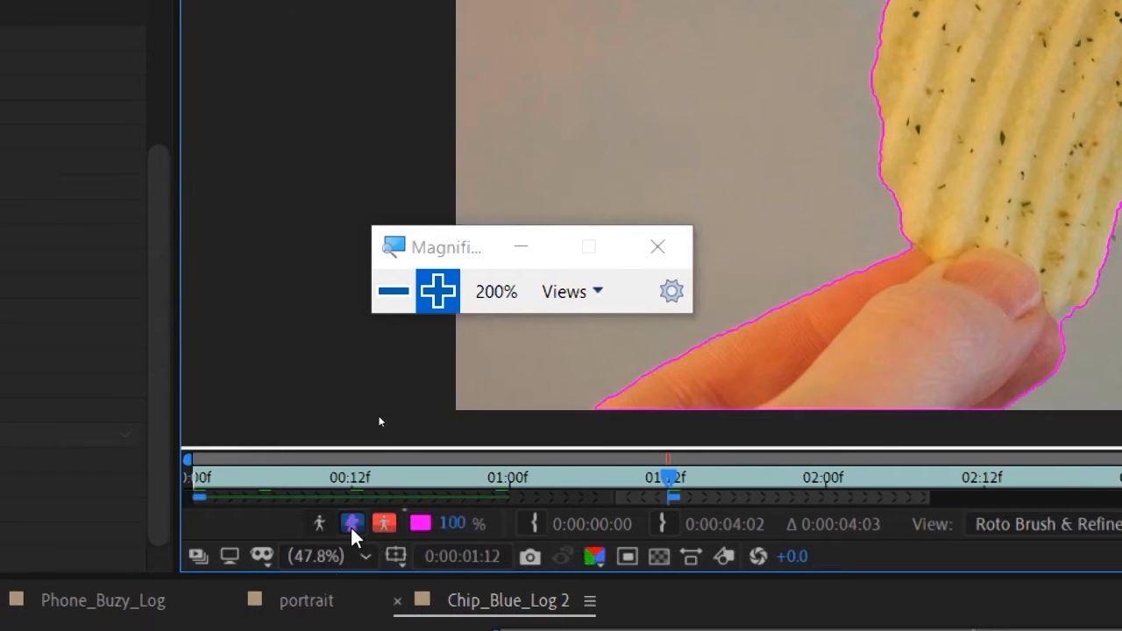
left_click(353, 531)
left_click(351, 529)
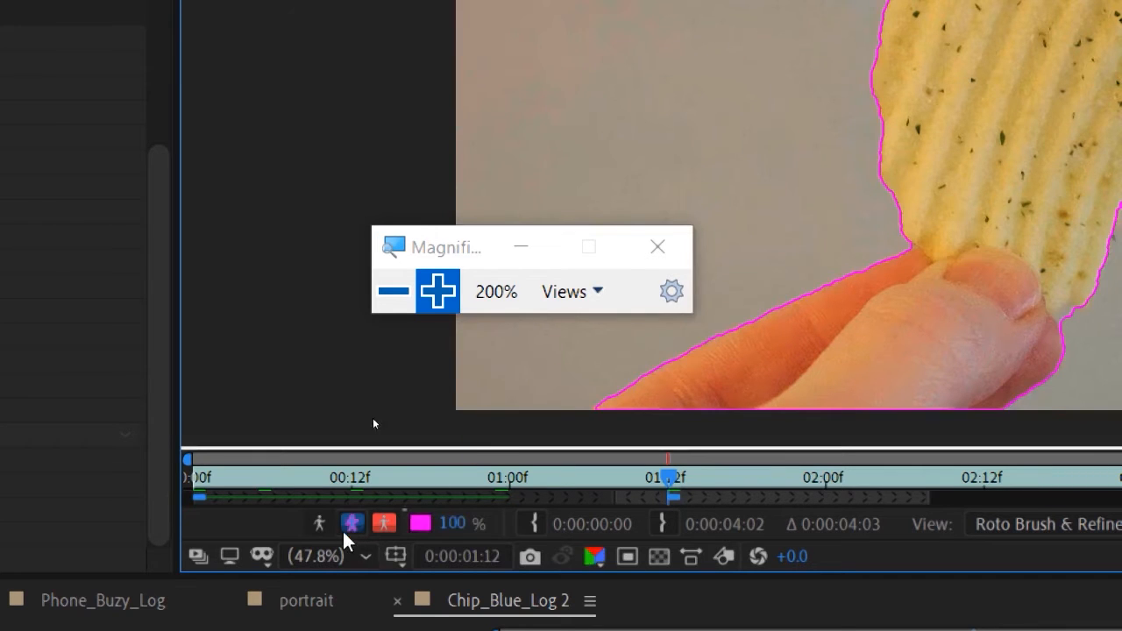
left_click(347, 530)
left_click(350, 526)
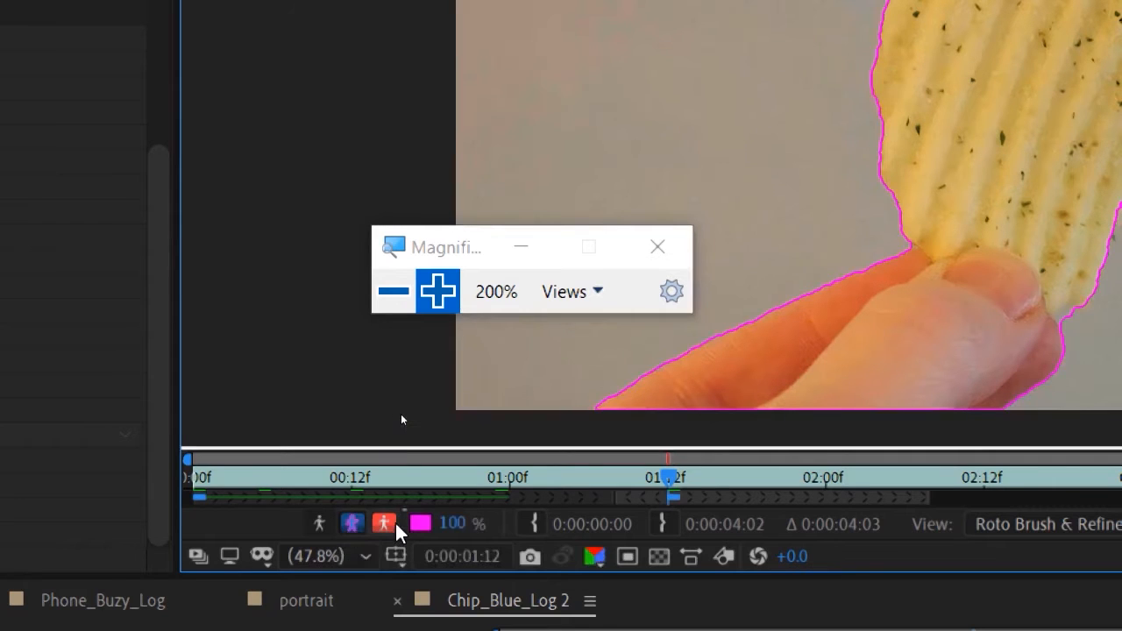
- Switch to the Alpha Overlay view and set its overlay to dark blue 022E89 at 76% opacity
left_click(386, 525)
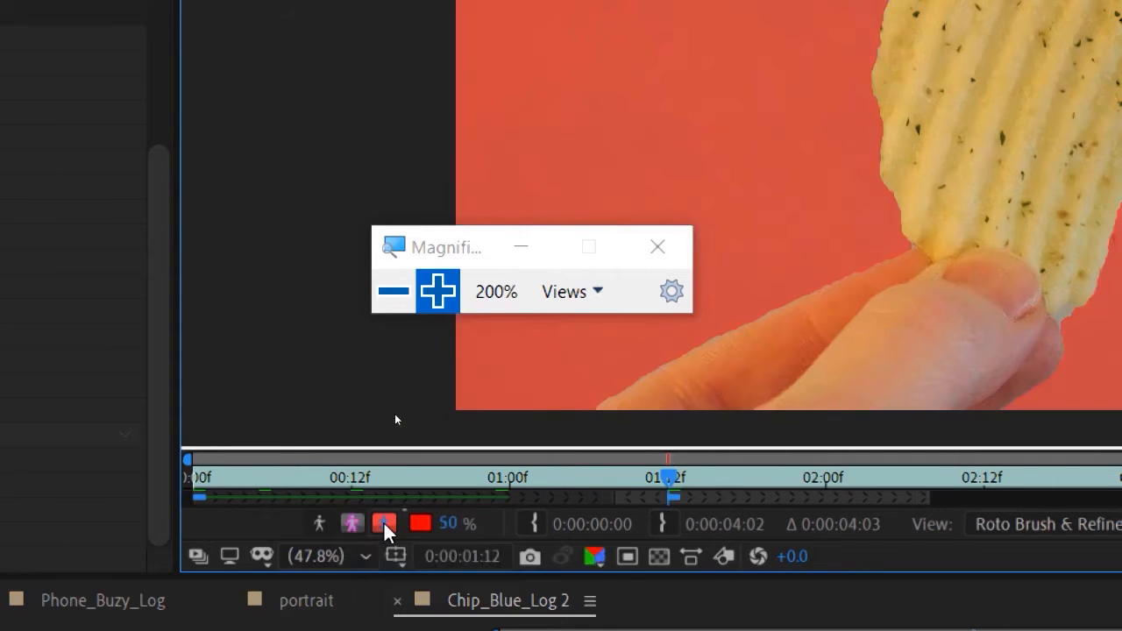
left_click(385, 523)
left_click(385, 523)
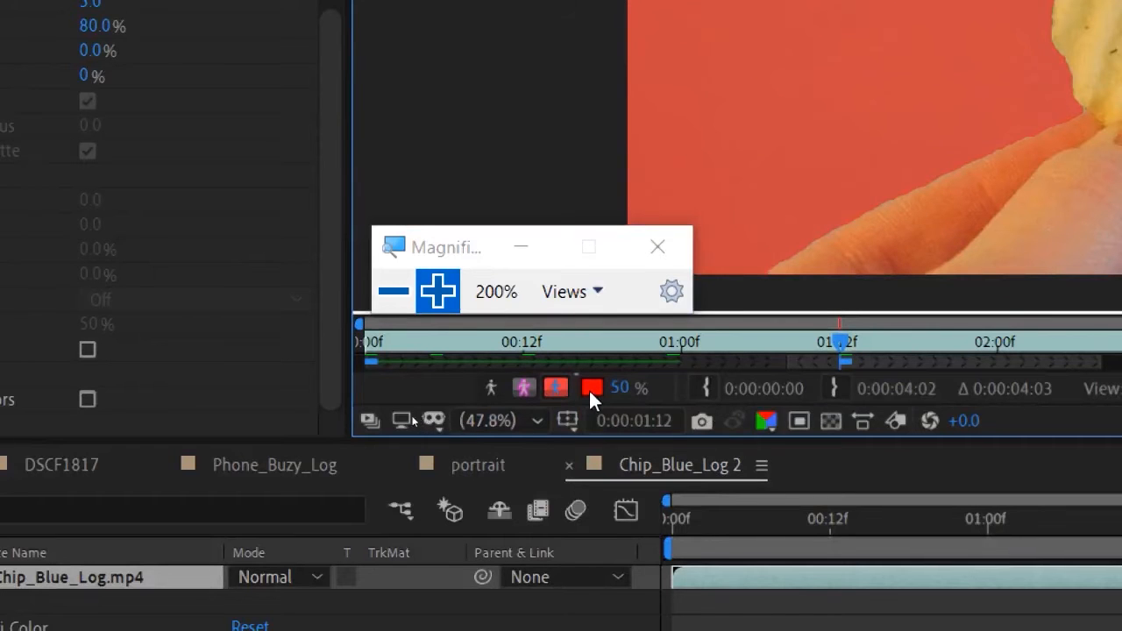
left_click(591, 391)
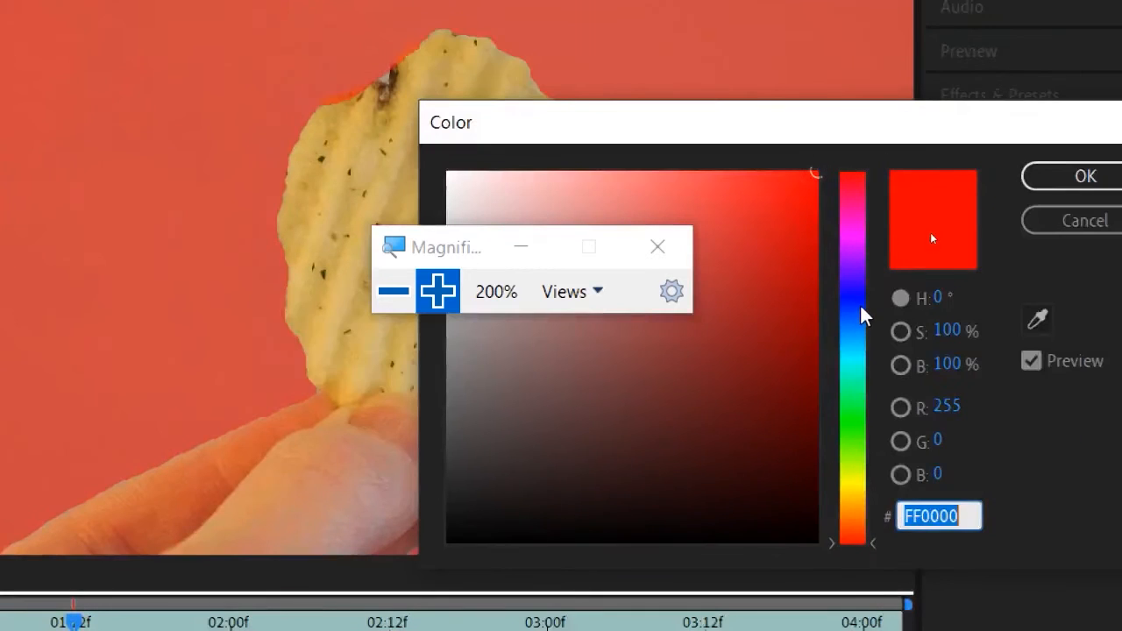
left_click_drag(861, 307, 861, 315)
mouse_move(736, 413)
left_mouse_down()
mouse_move(791, 348)
mouse_move(813, 341)
left_mouse_up()
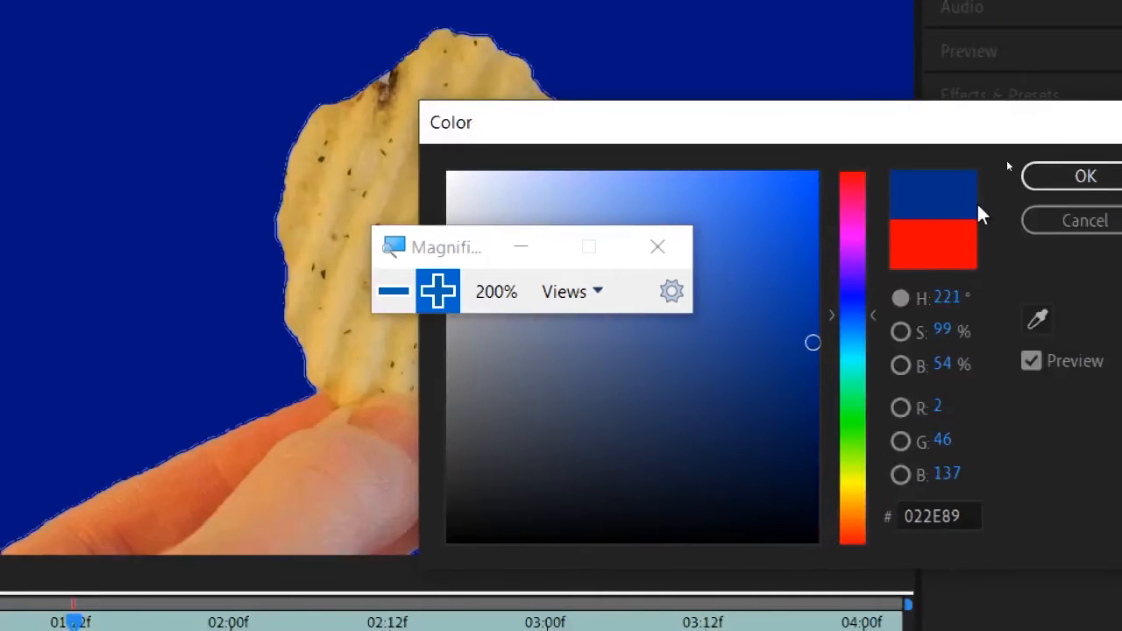
left_click(1084, 175)
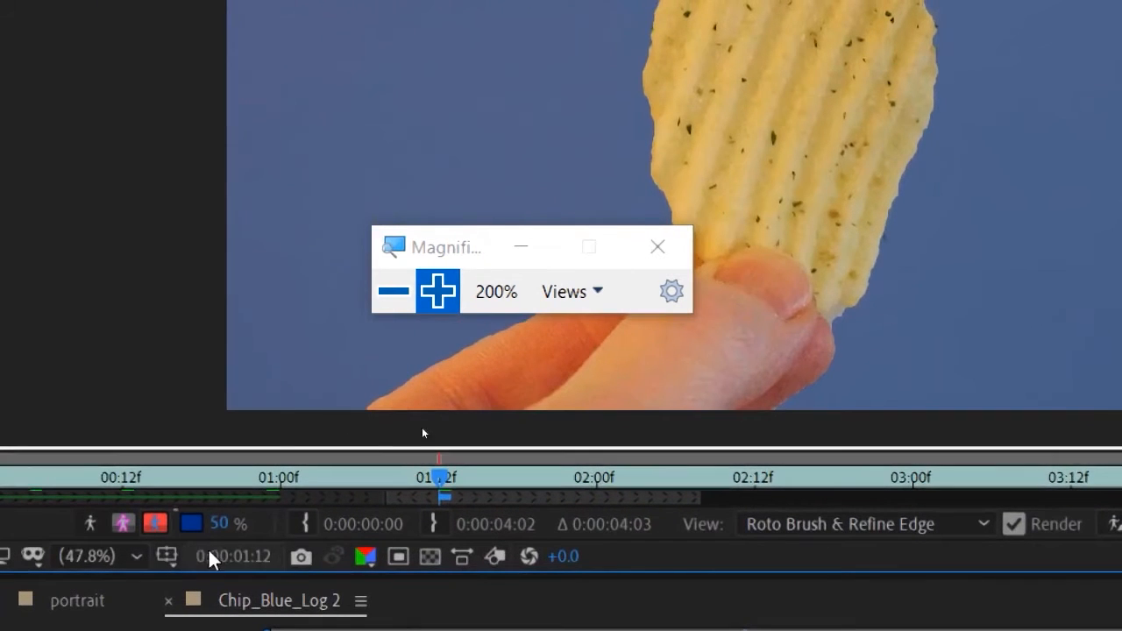
left_click_drag(223, 530, 283, 510)
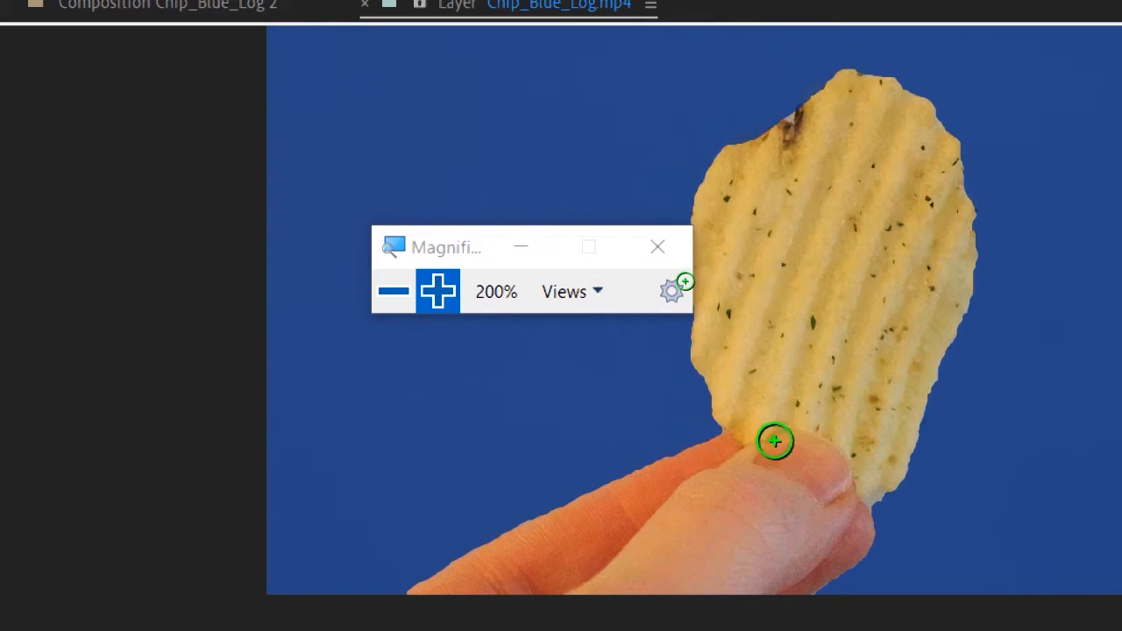
- Freeze the Roto Brush & Refine Edge propagation on the Chip_Blue_Log.mp4 layer
left_click(394, 291)
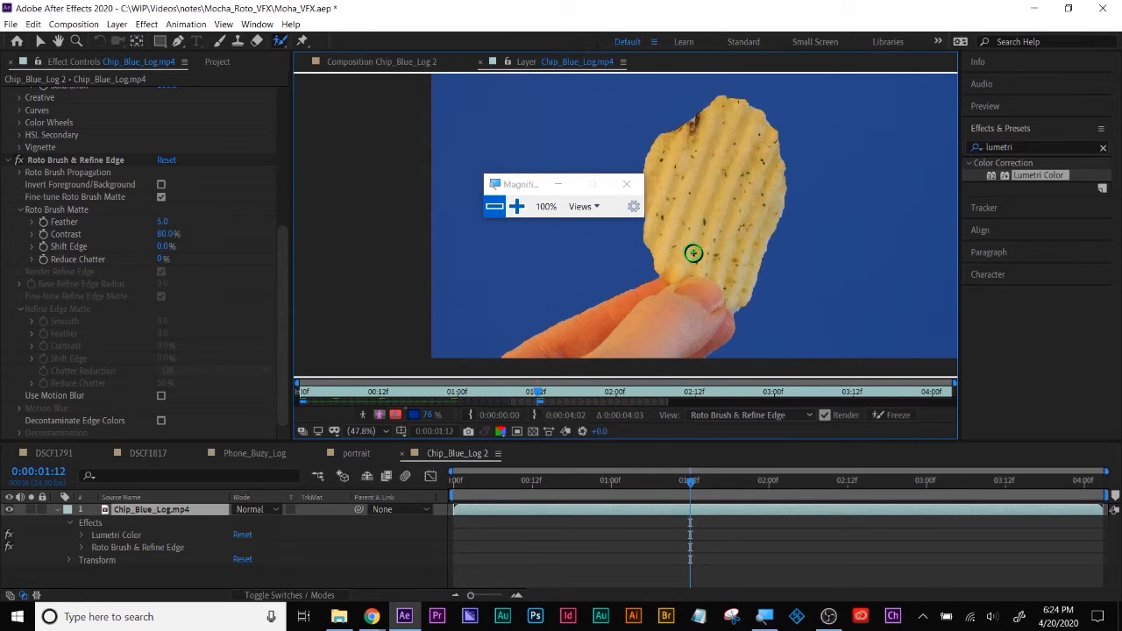
left_click(516, 206)
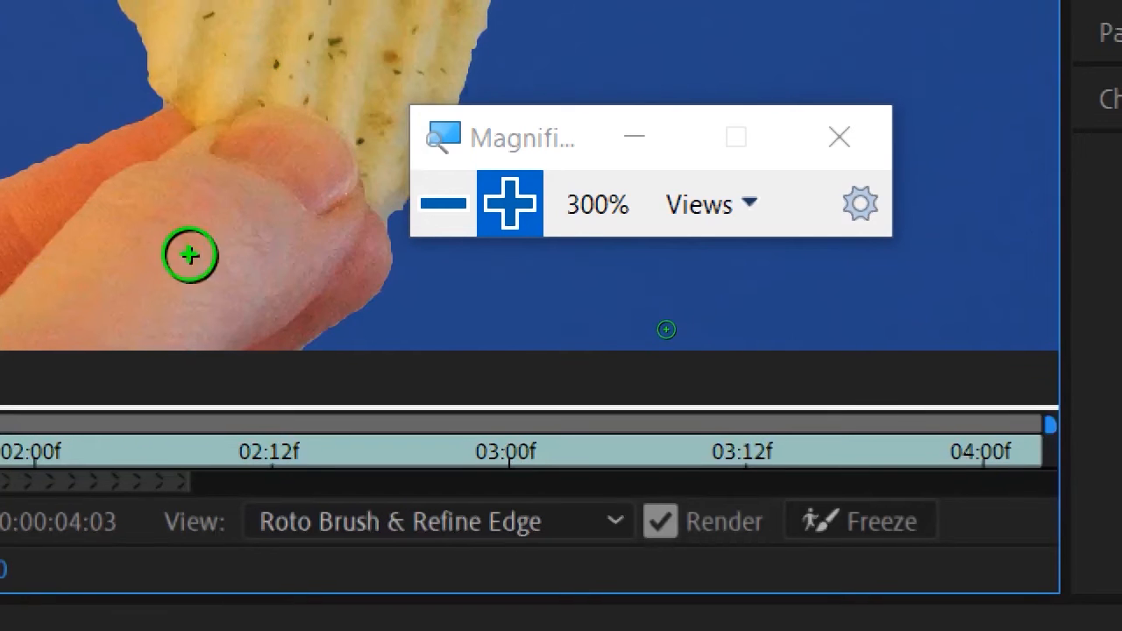
left_click(869, 531)
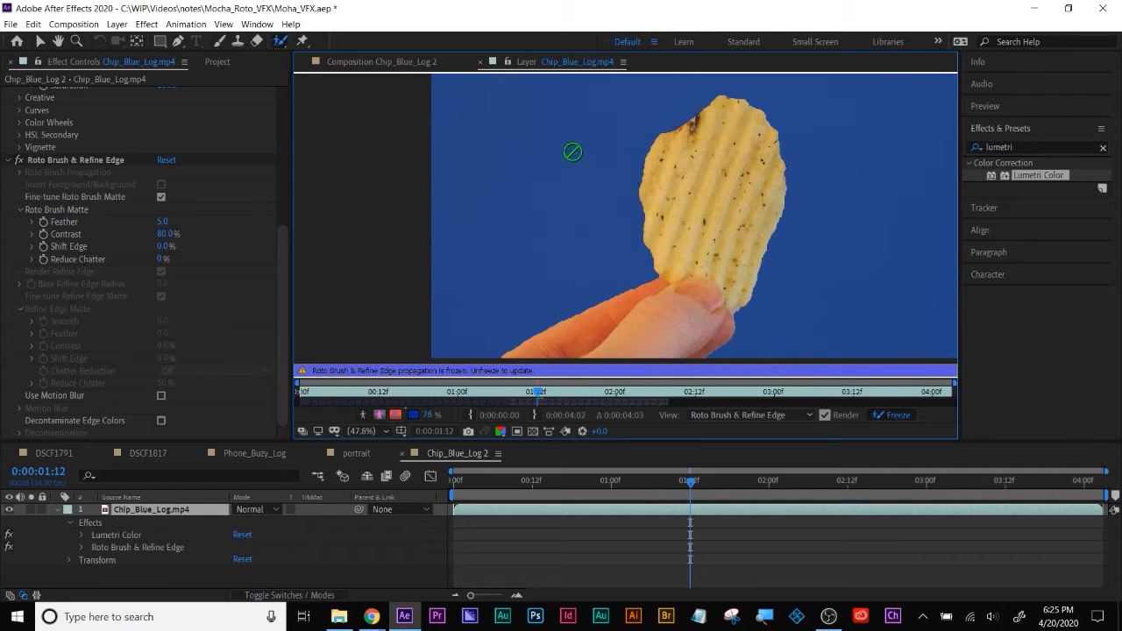
- Close the layer viewer and return to the Chip_Blue_Log 2 composition view
left_click(480, 66)
left_click(395, 68)
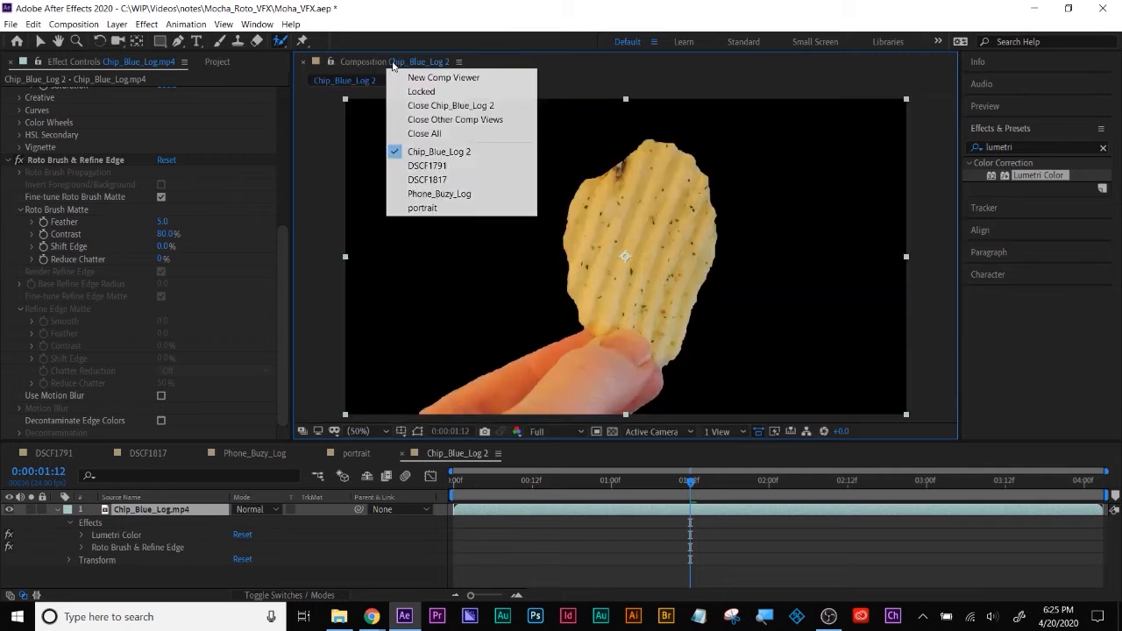
left_click(357, 63)
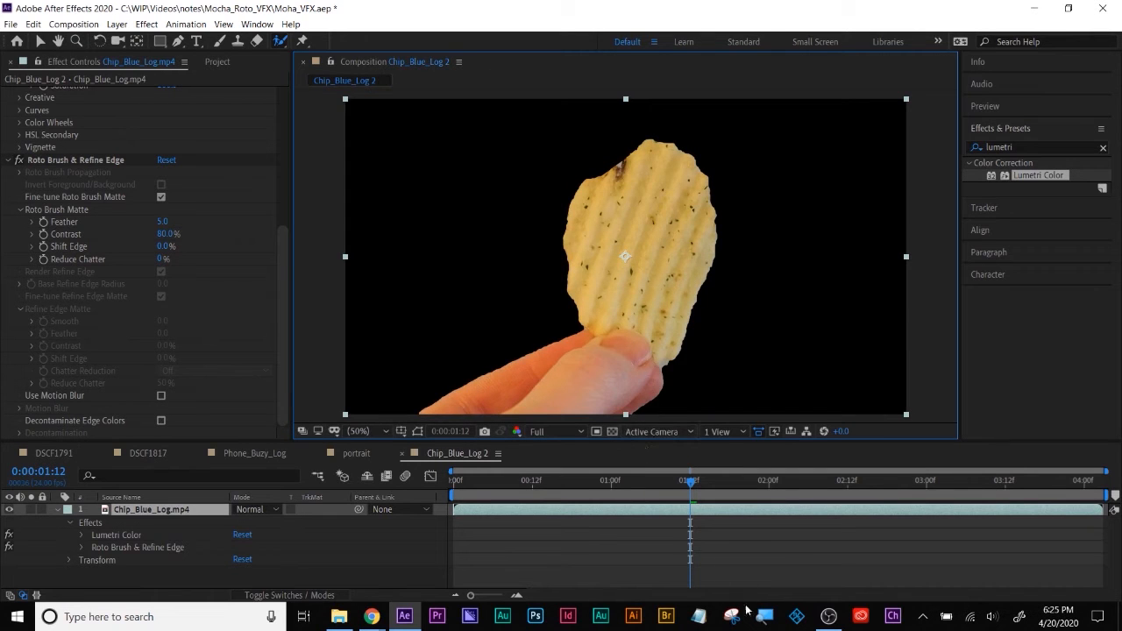
- Toggle the transparency grid on and off to inspect the cut-out chip and hand in the composition
left_click(612, 431)
key("super+plus")
left_click(612, 431)
left_click(612, 431)
left_click(846, 477)
left_click(846, 477)
left_click(845, 478)
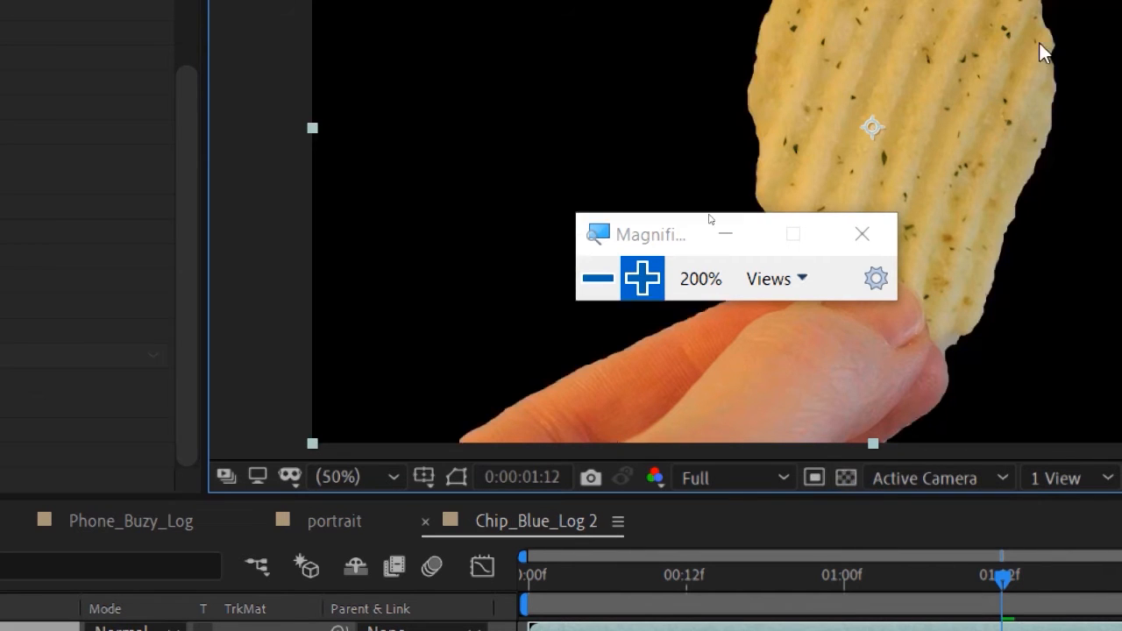
left_click(846, 478)
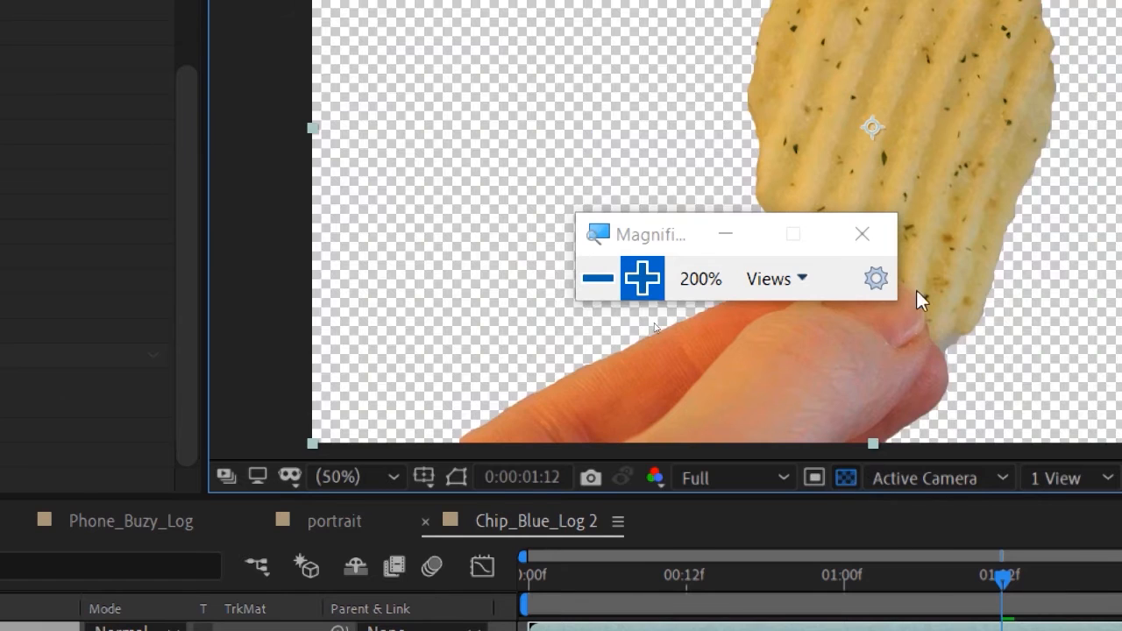
left_click(781, 464)
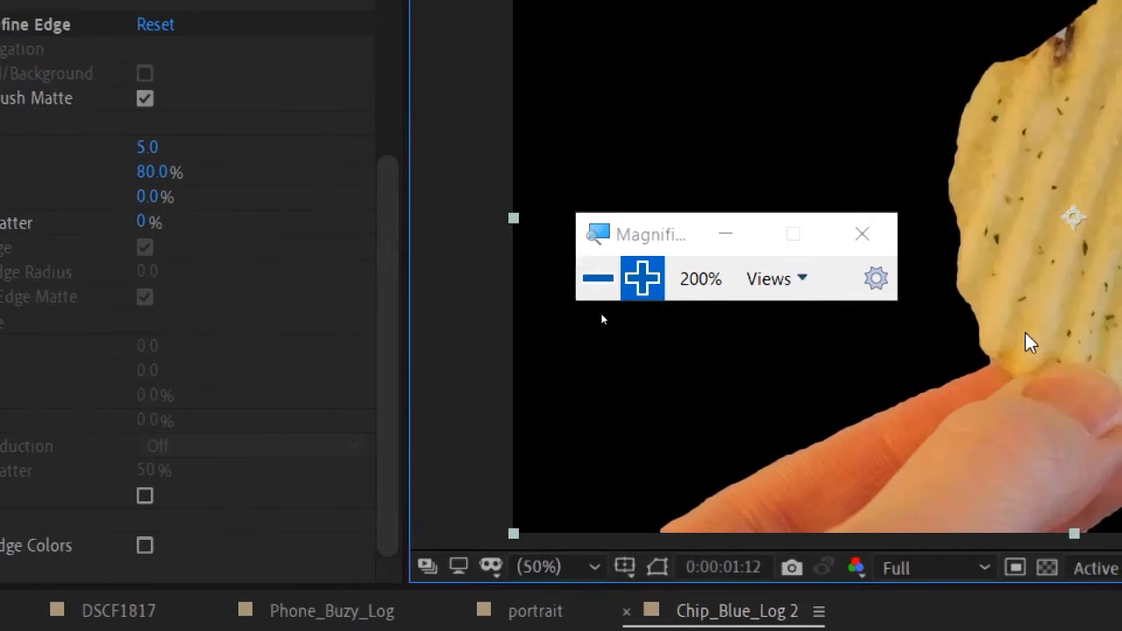
- Set the Roto Brush matte's Reduce Chatter to 100% and its Feather to 8.5
left_click_drag(140, 221, 305, 220)
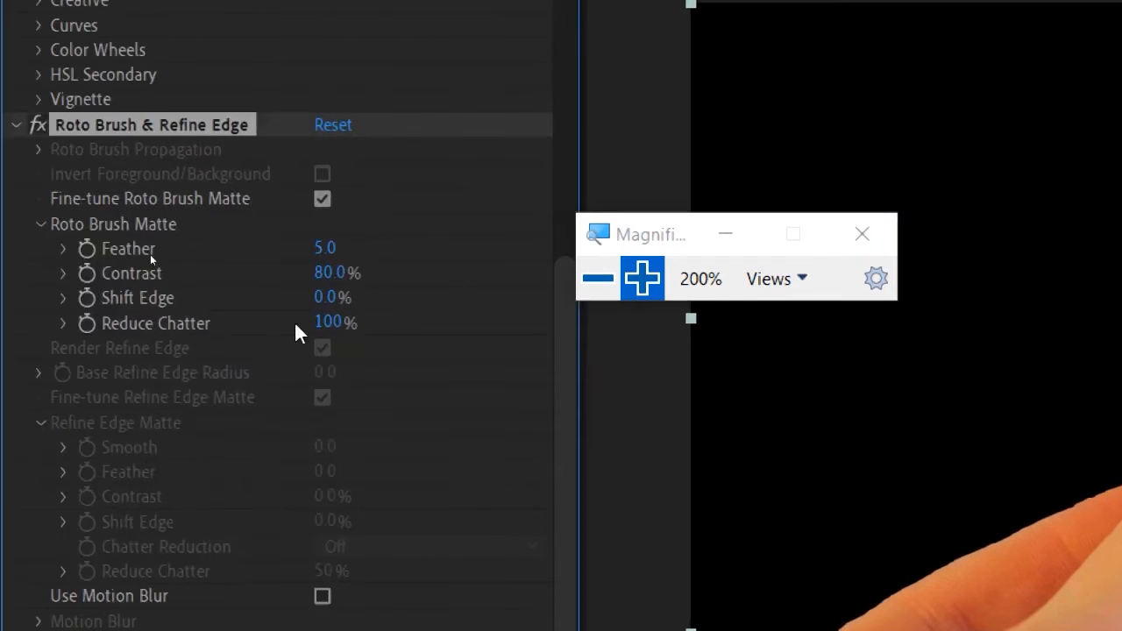
left_click_drag(326, 248, 363, 248)
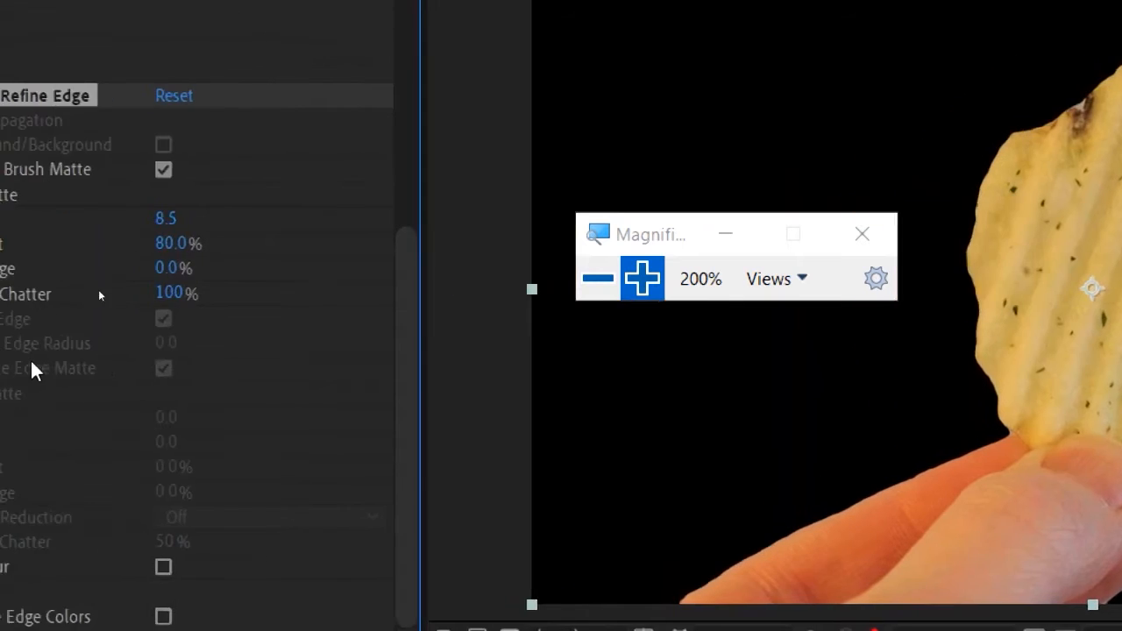
key("super+minus")
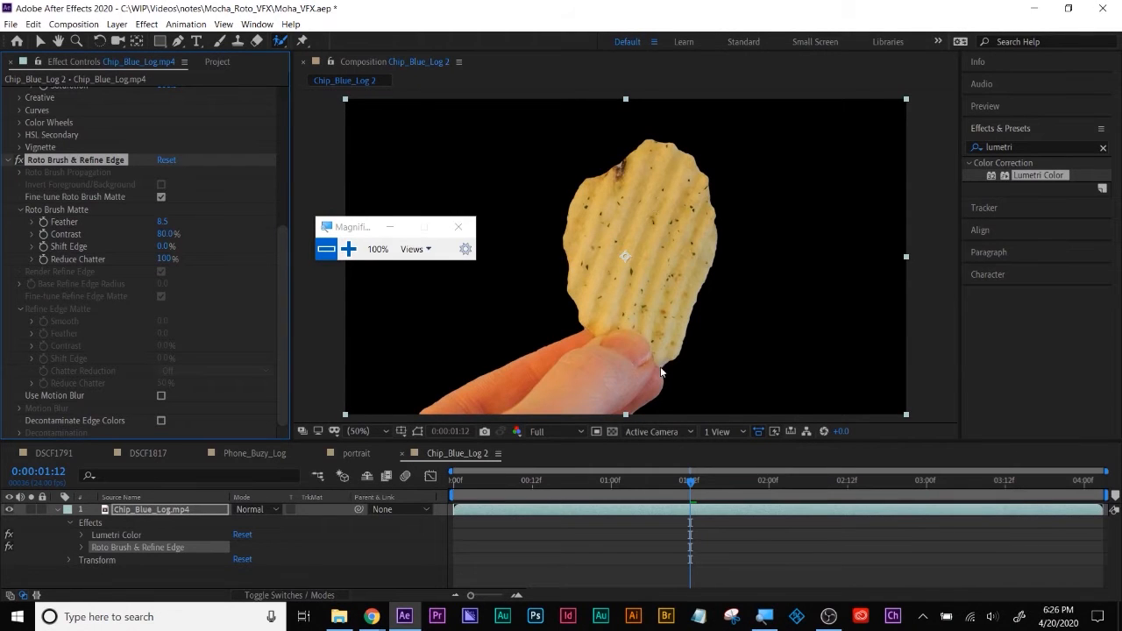
- Collapse the footage layer's properties, lower the preview resolution to Quarter and move to 0:00:01:00
left_click(57, 510)
left_click_drag(546, 485, 450, 486)
left_click(551, 432)
left_click(558, 514)
left_click_drag(456, 487, 611, 487)
- Add the text CHIPS across the frame and place its layer beneath Chip_Blue_Log.mp4
left_click(196, 40)
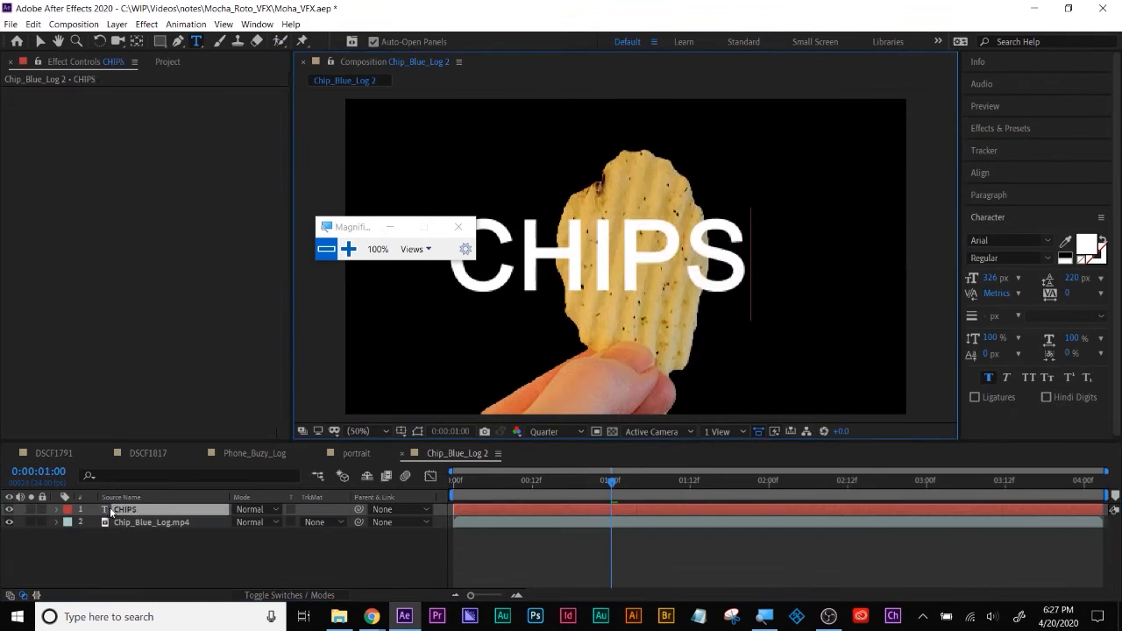
left_click_drag(131, 510, 146, 561)
- Scale the CHIPS text to 182% and reposition it to span the frame behind the chip
left_click(41, 41)
left_click_drag(498, 283, 520, 269)
key("s")
left_click_drag(252, 535, 299, 529)
left_click_drag(355, 227, 341, 546)
left_click_drag(493, 195, 370, 237)
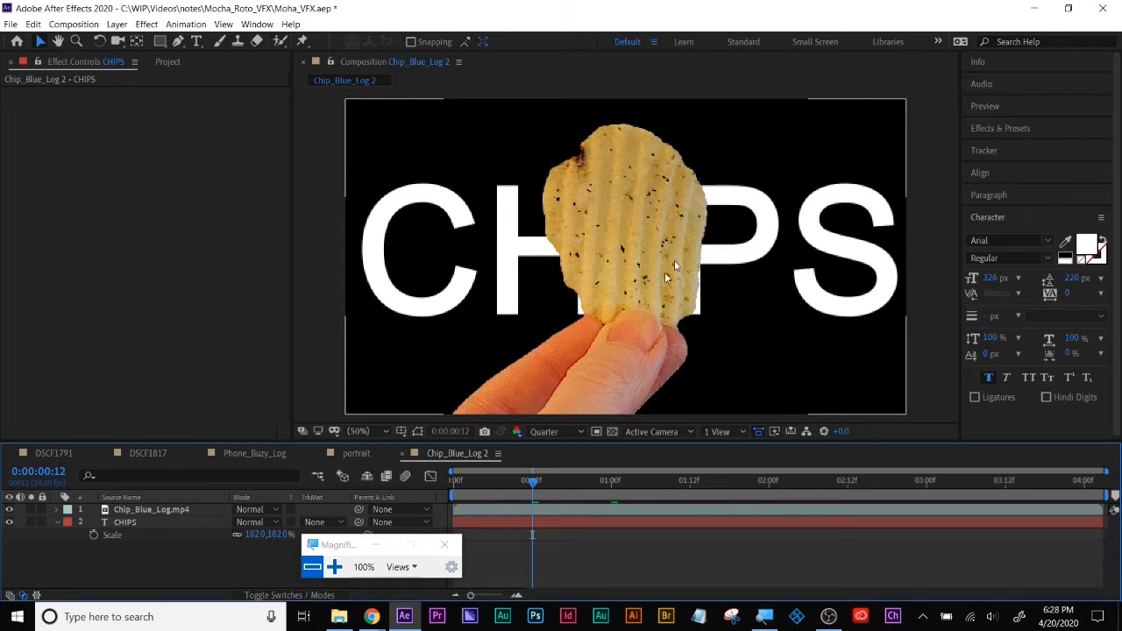
- Enable Use Motion Blur and Decontaminate Edge Colors in the footage layer's Roto Brush & Refine Edge effect
left_click(138, 513)
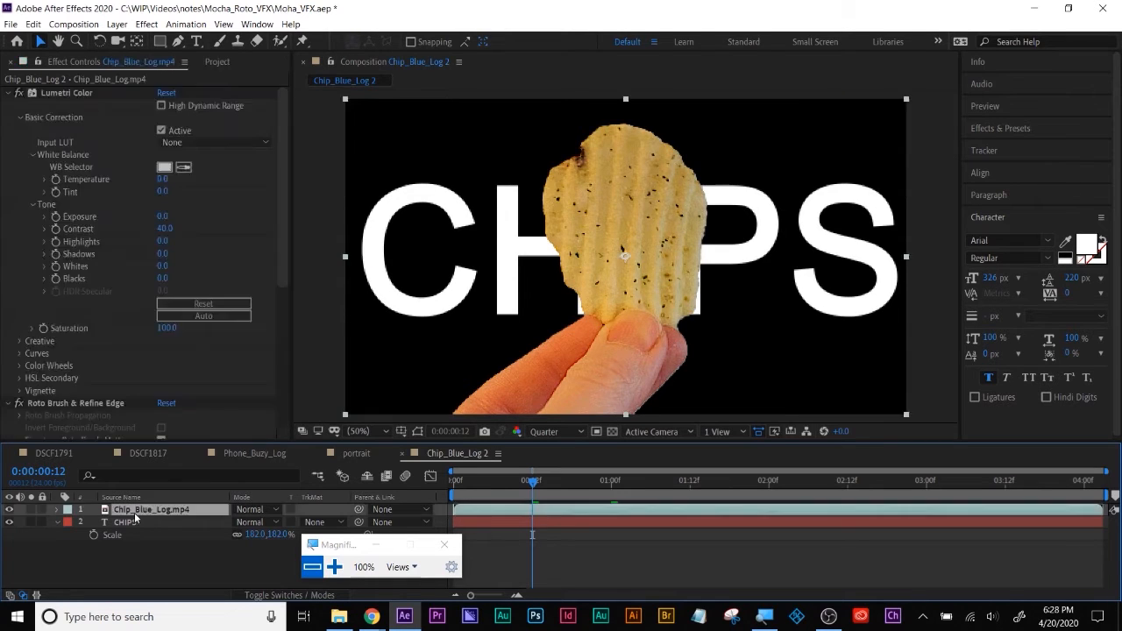
scroll(245, 340, "down", 5)
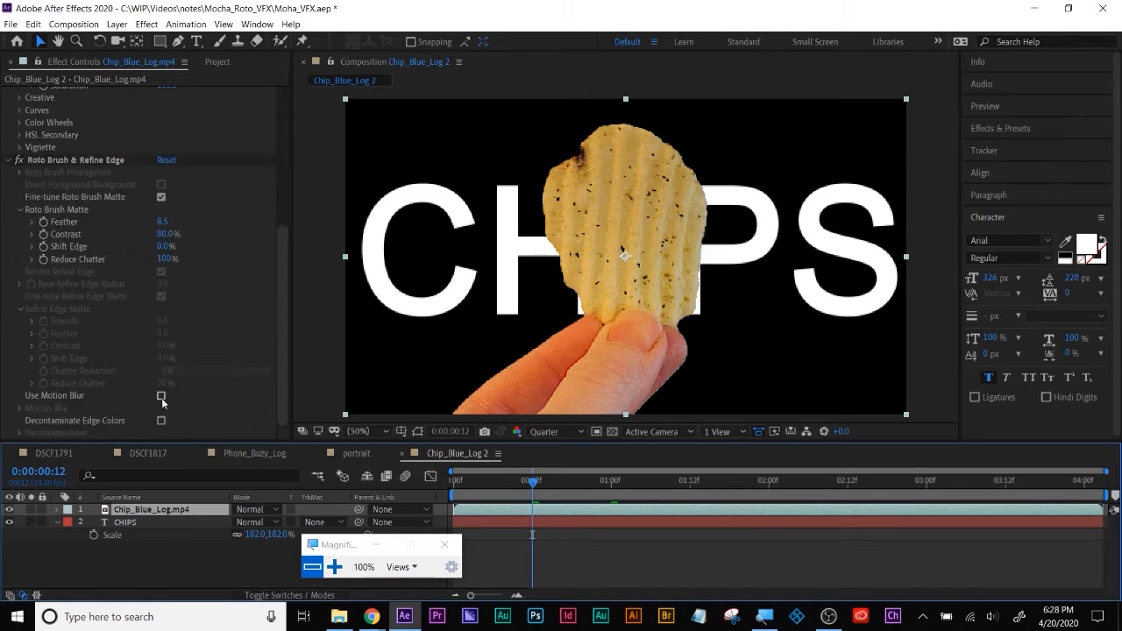
left_click(162, 397)
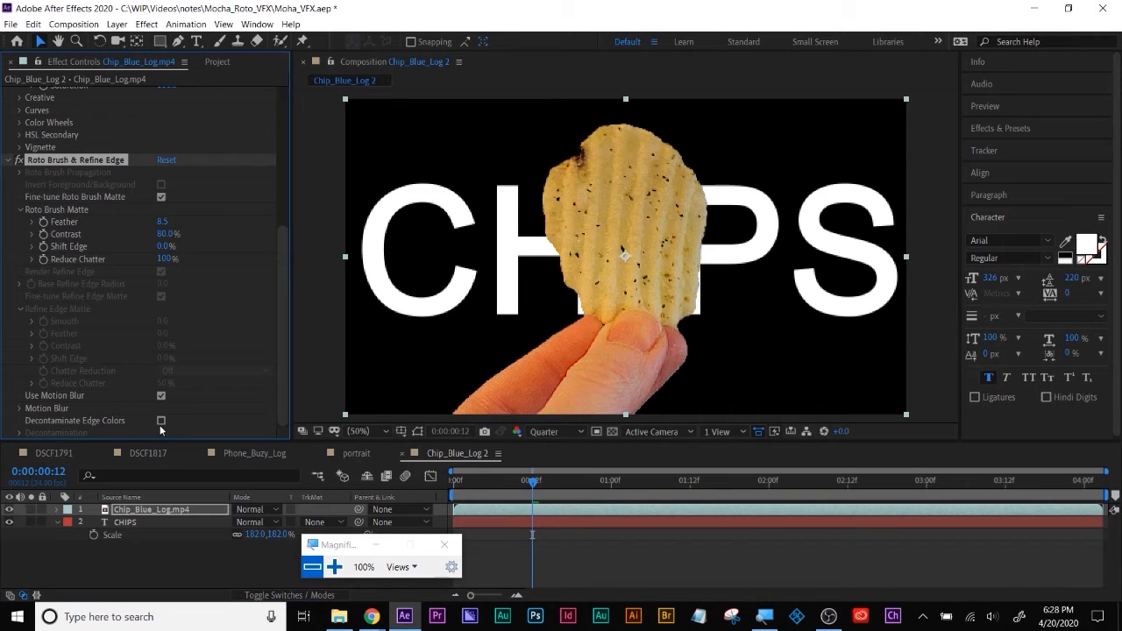
left_click(160, 426)
left_click(161, 422)
- Shorten the work area to end at about 0:00:01:00 and preview the composite from the first frame
left_click_drag(1107, 495, 610, 520)
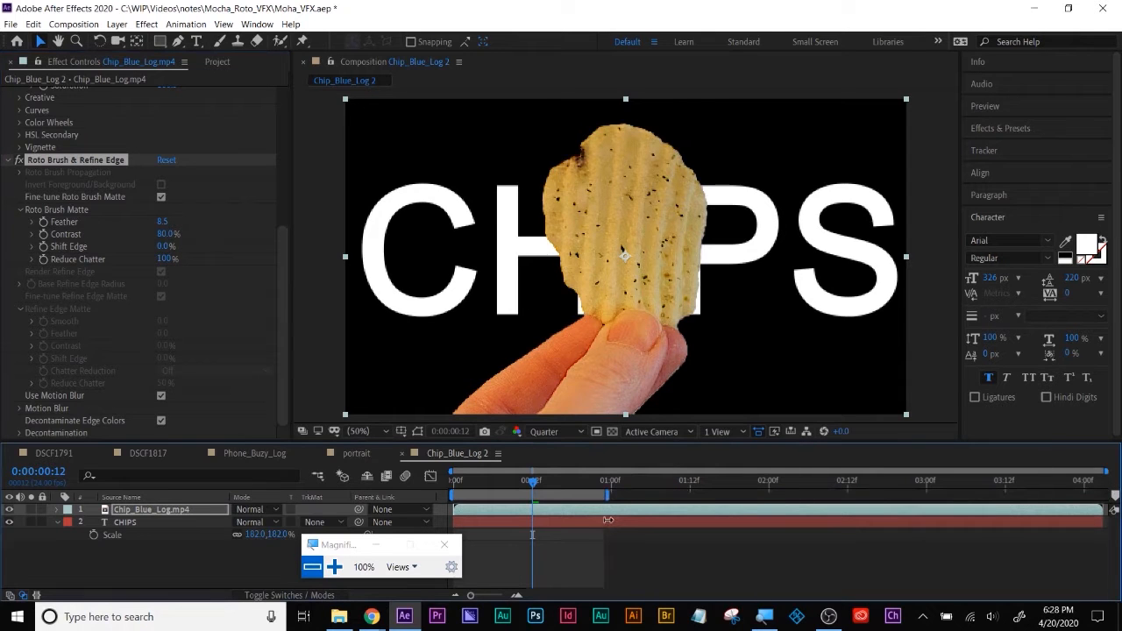
left_click_drag(509, 476, 431, 482)
key("space")
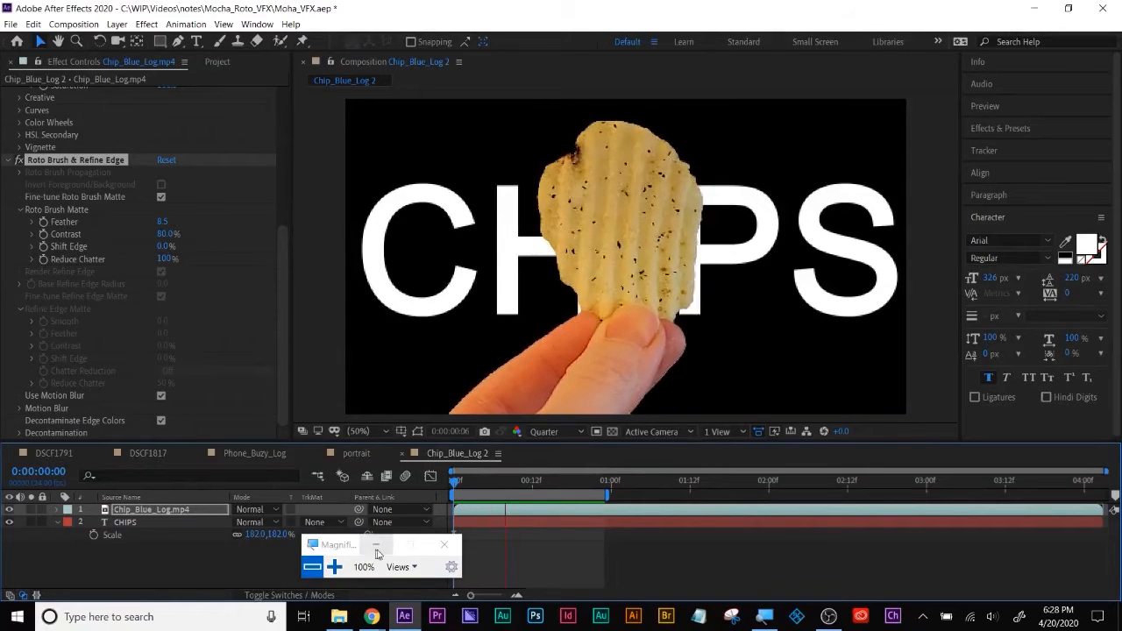
left_click(443, 546)
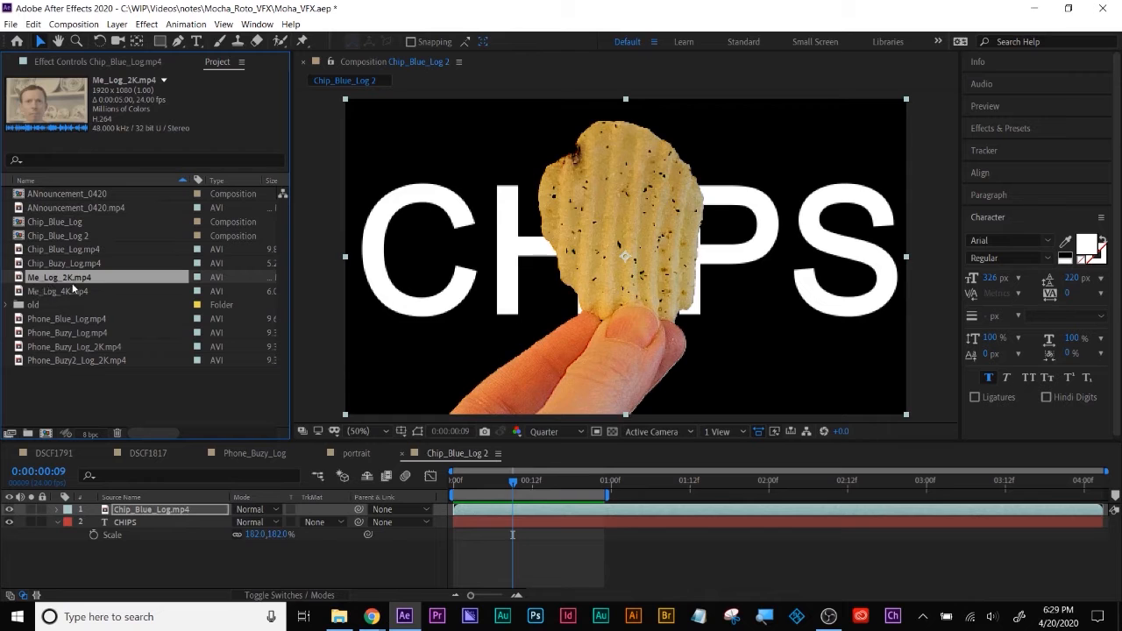
- Create a new composition from Me_Log_2K.mp4, then play and scrub through its footage
right_click(74, 285)
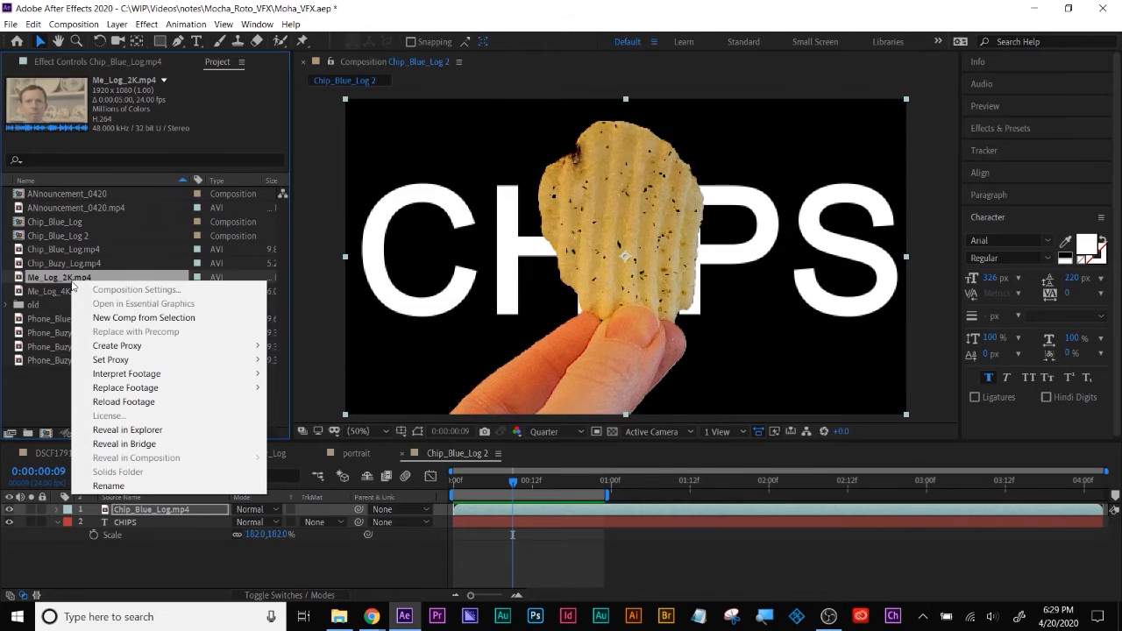
left_click(95, 318)
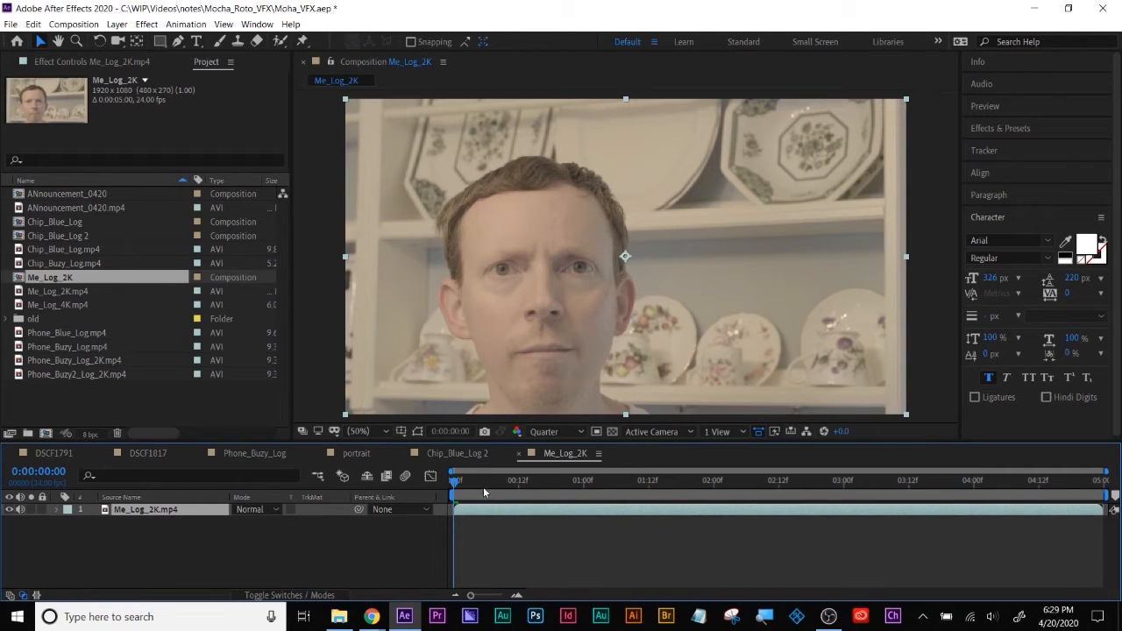
key("space")
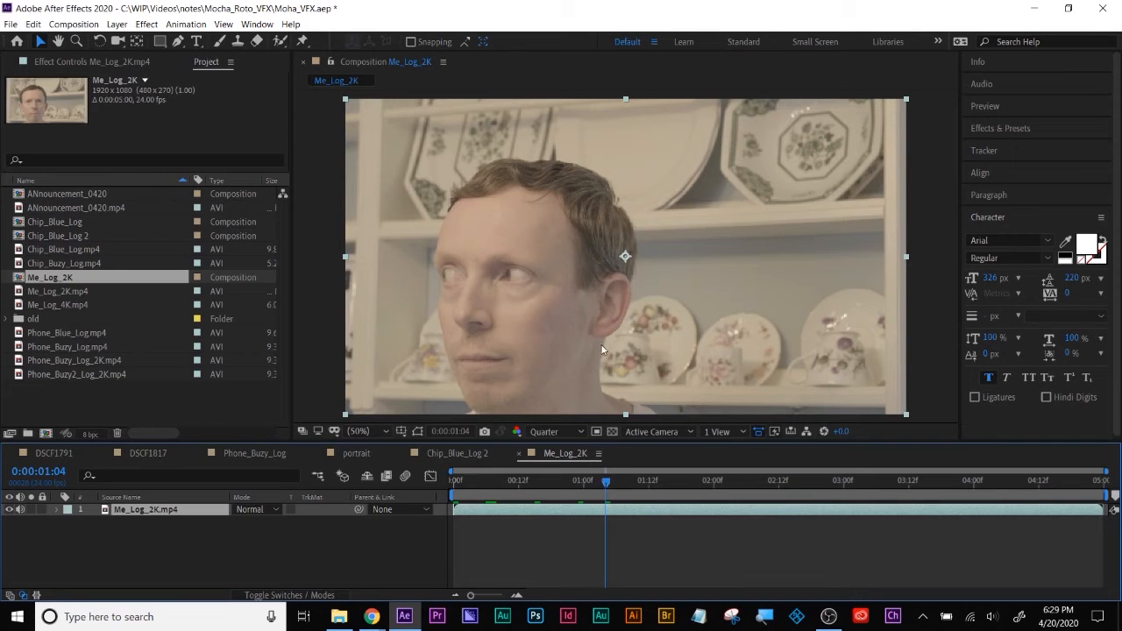
left_click_drag(604, 488, 633, 483)
left_click_drag(558, 478, 436, 489)
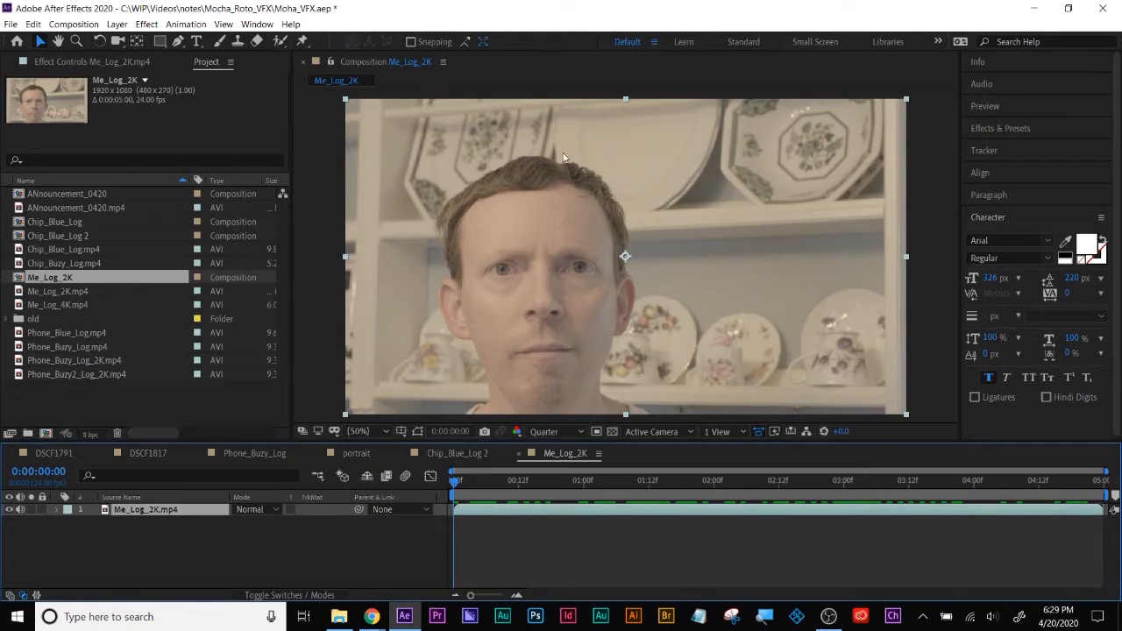
- Copy the Lumetri Color effect from Chip_Blue_Log.mp4 and paste it onto the Me_Log_2K.mp4 layer
left_click(454, 452)
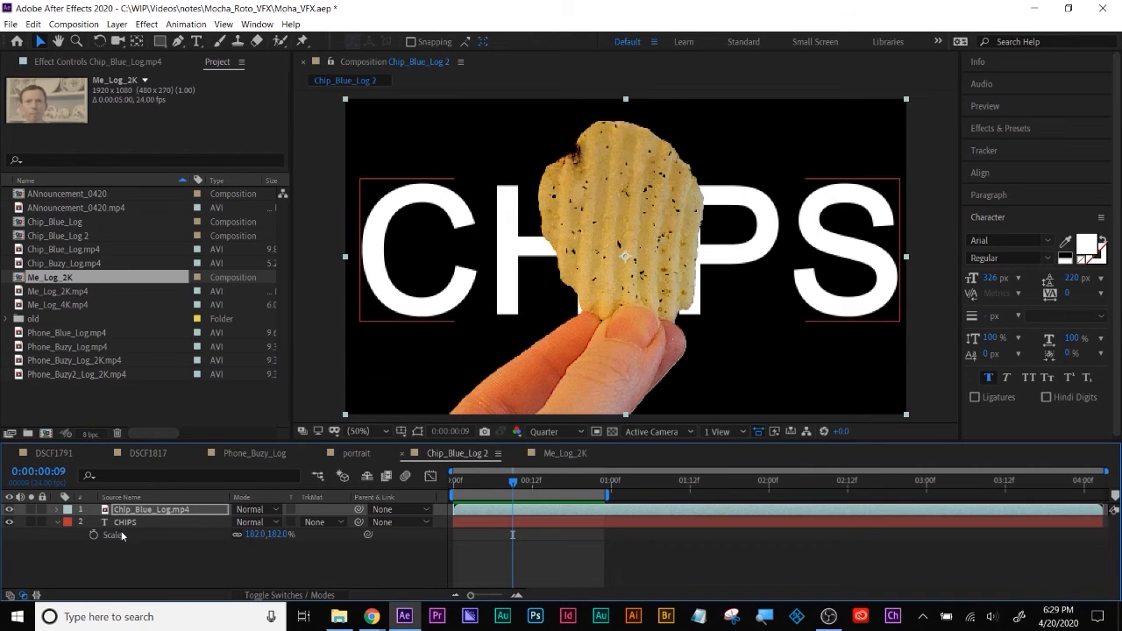
left_click(151, 509)
left_click(113, 67)
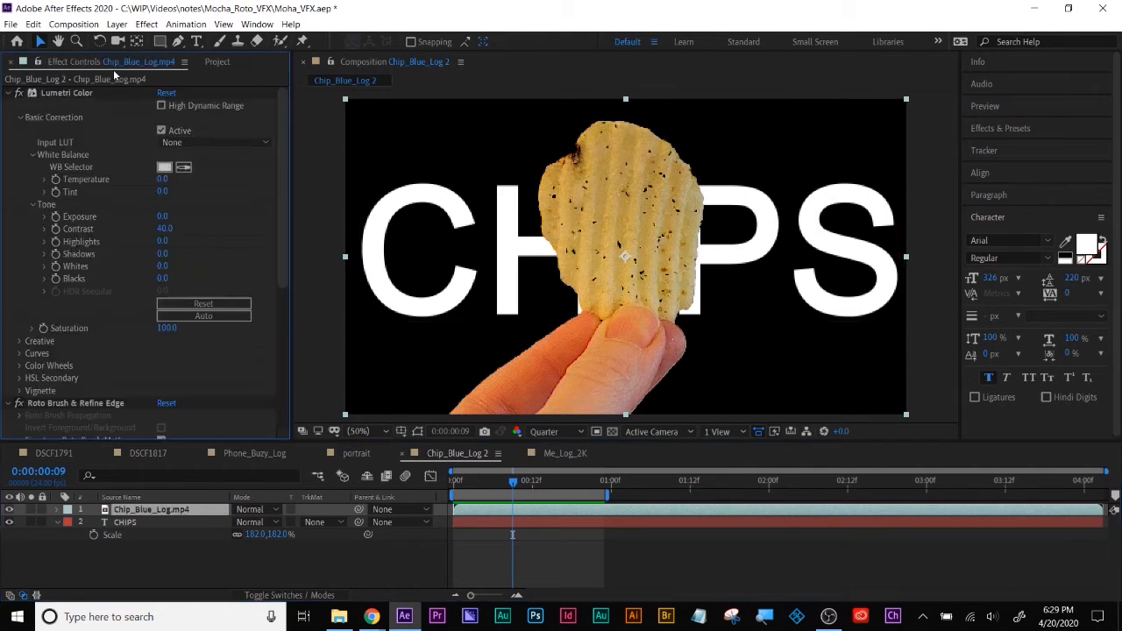
left_click(67, 94)
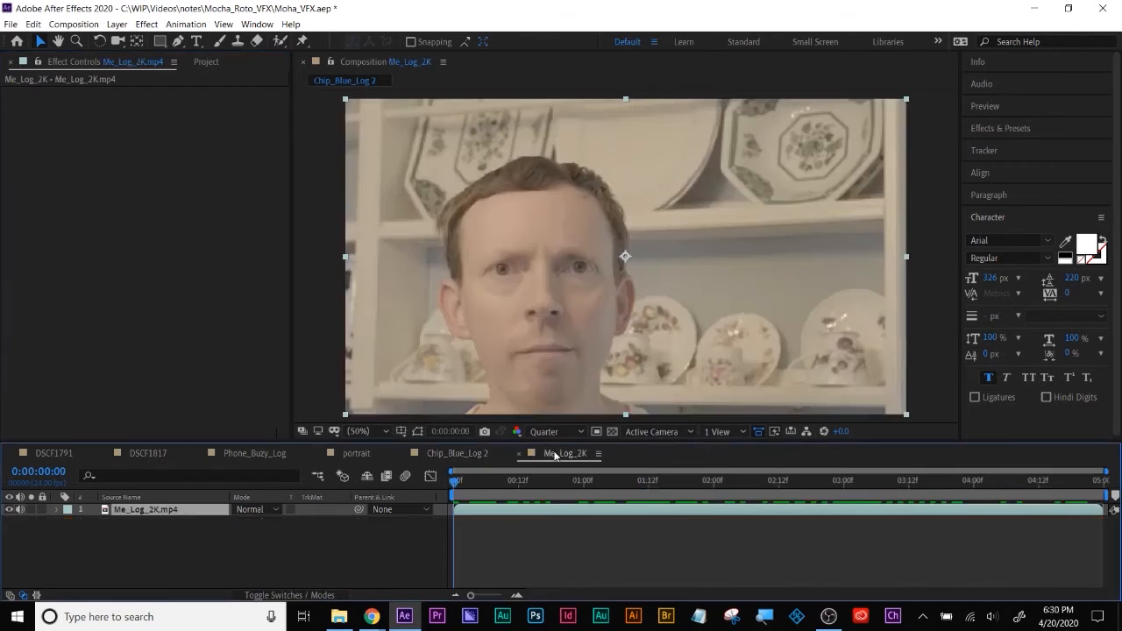
left_click(557, 454)
key("ctrl+v")
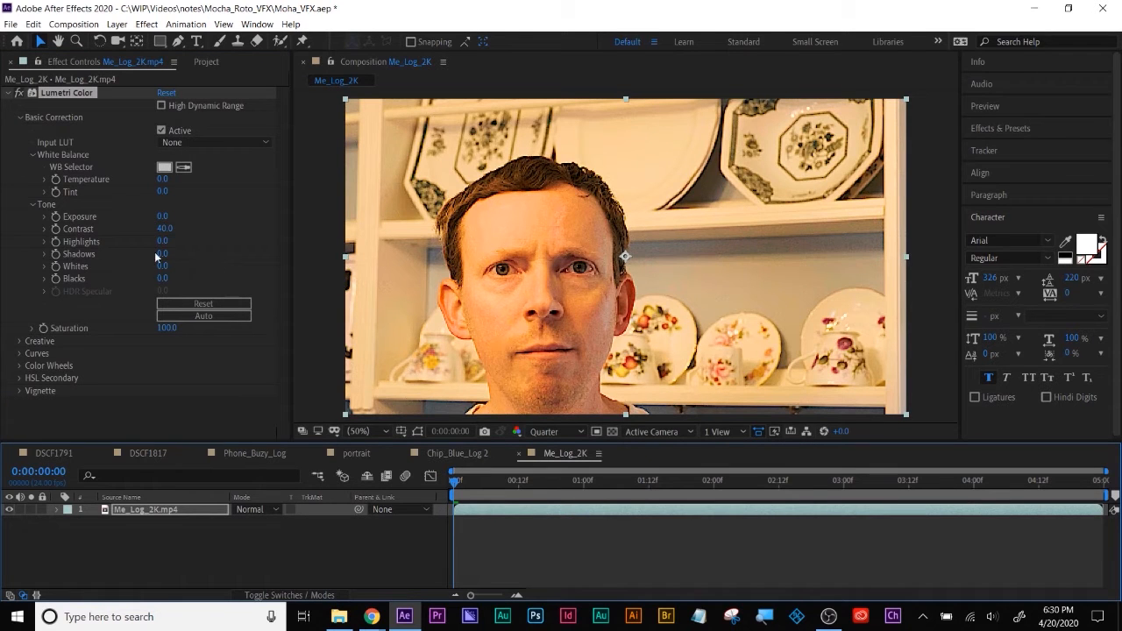
- Set the Lumetri Color Highlights to -32 and Temperature to -23 on the Me_Log_2K.mp4 layer
left_click_drag(161, 242, 144, 250)
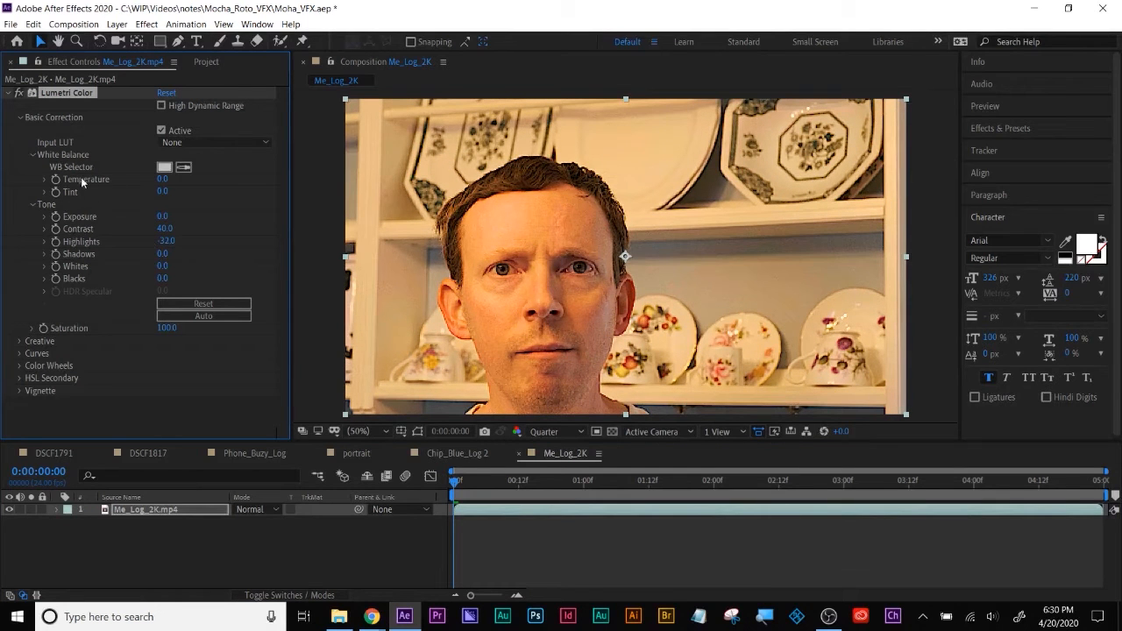
left_click_drag(165, 179, 160, 187)
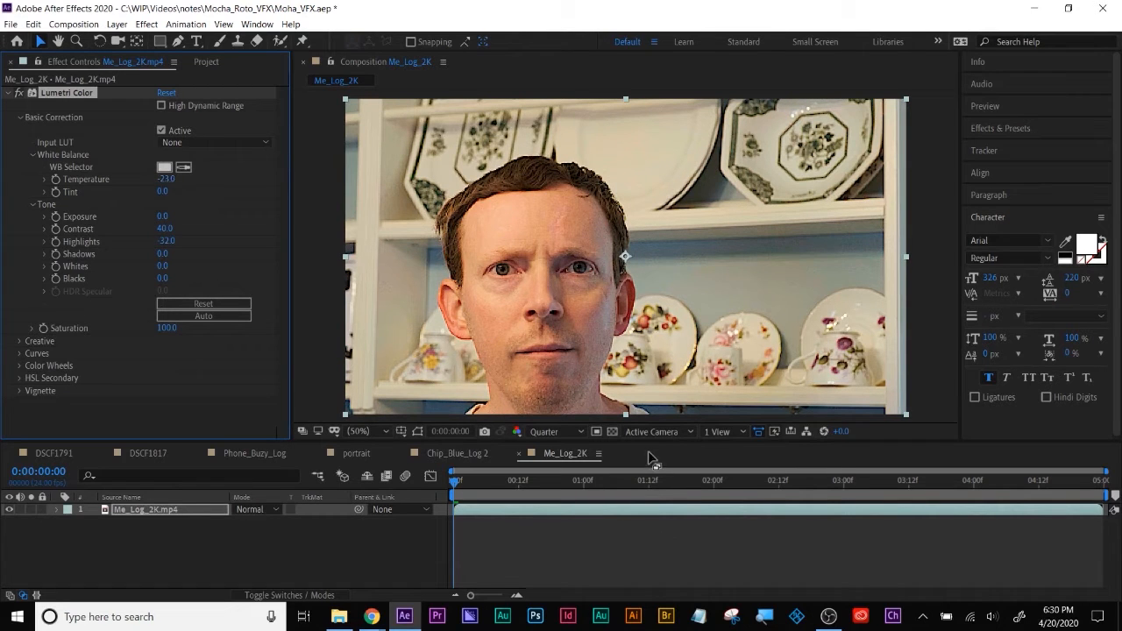
- Enlarge the composition viewer, set its resolution to Full, and compare the footage with Lumetri Color off and on
left_click_drag(655, 443, 654, 471)
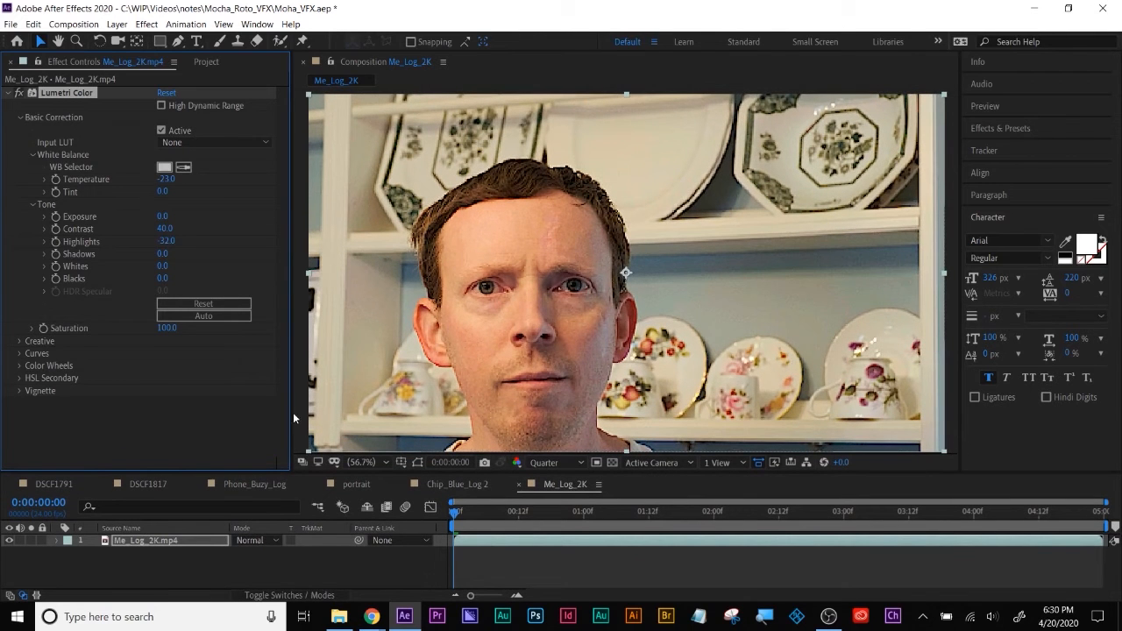
left_click(548, 462)
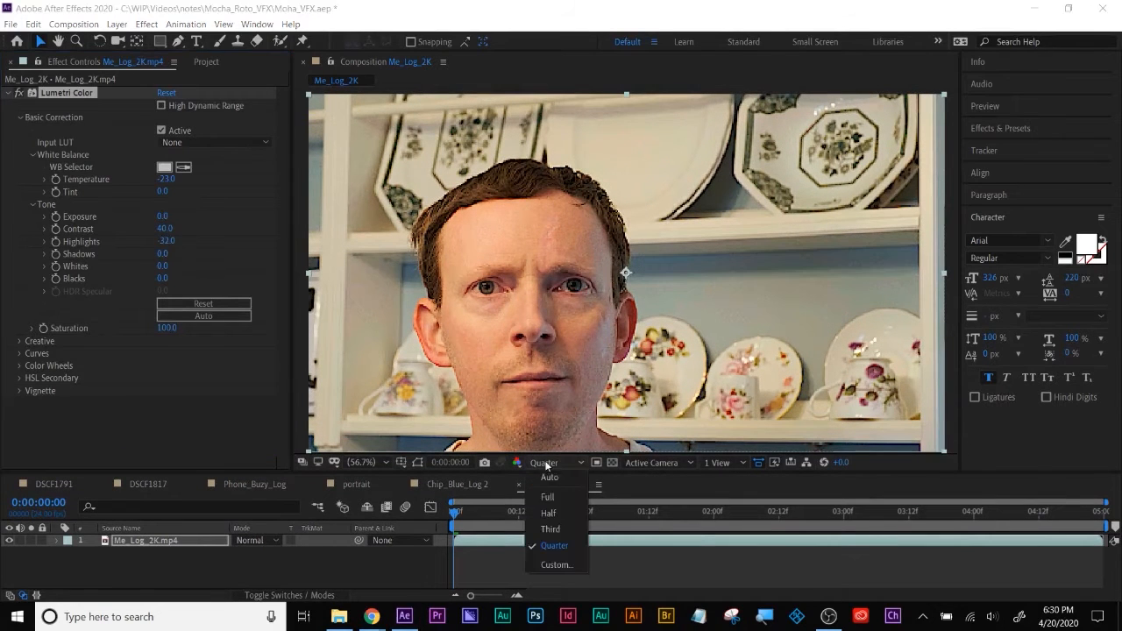
left_click(547, 494)
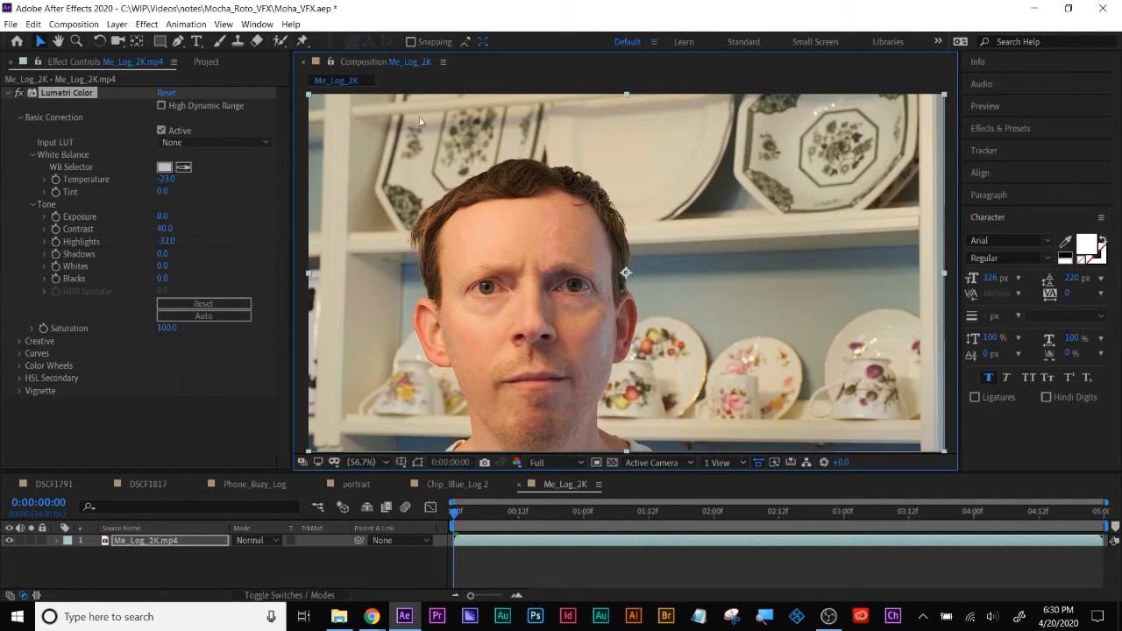
left_click(20, 93)
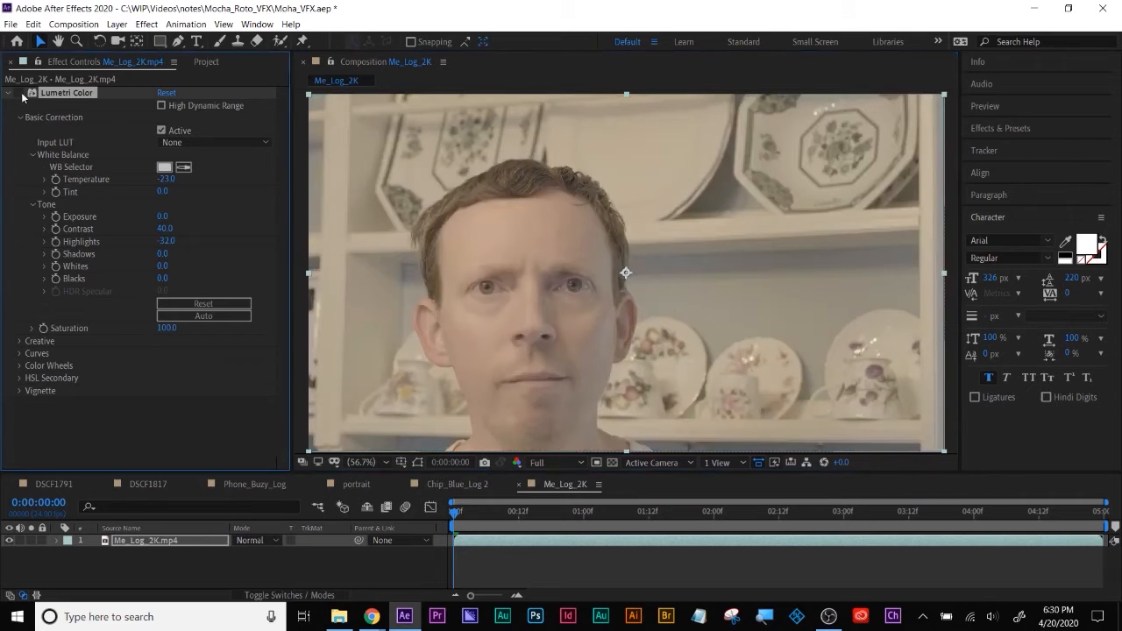
left_click(20, 93)
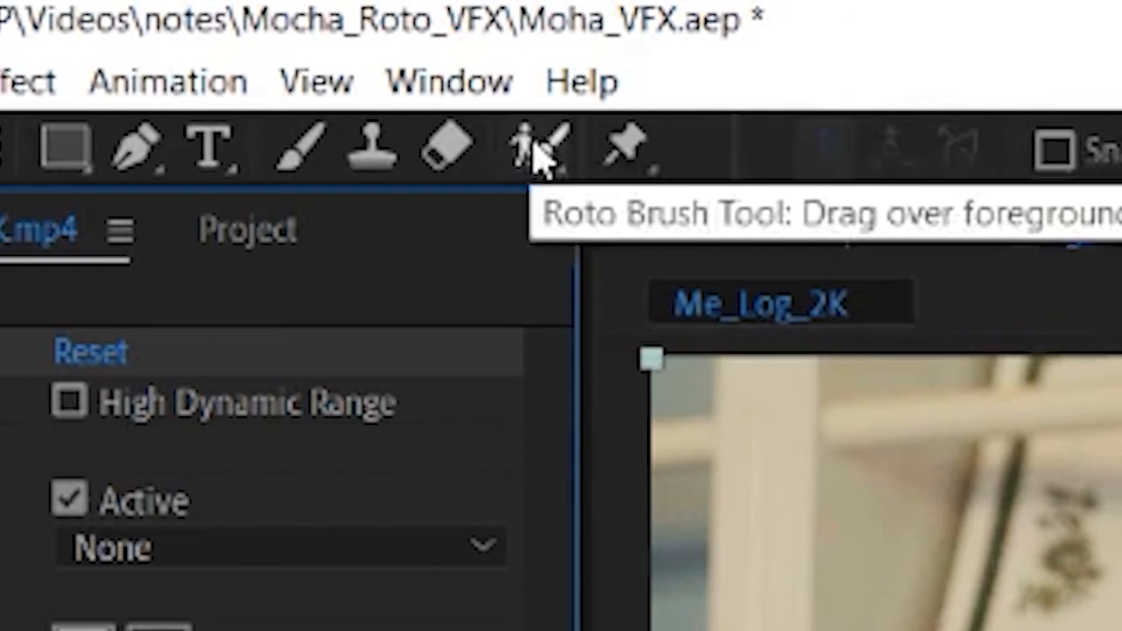
- Open the Me_Log_2K.mp4 layer for rotoscoping and paint a Roto Brush foreground stroke down the man's face
left_click(536, 153)
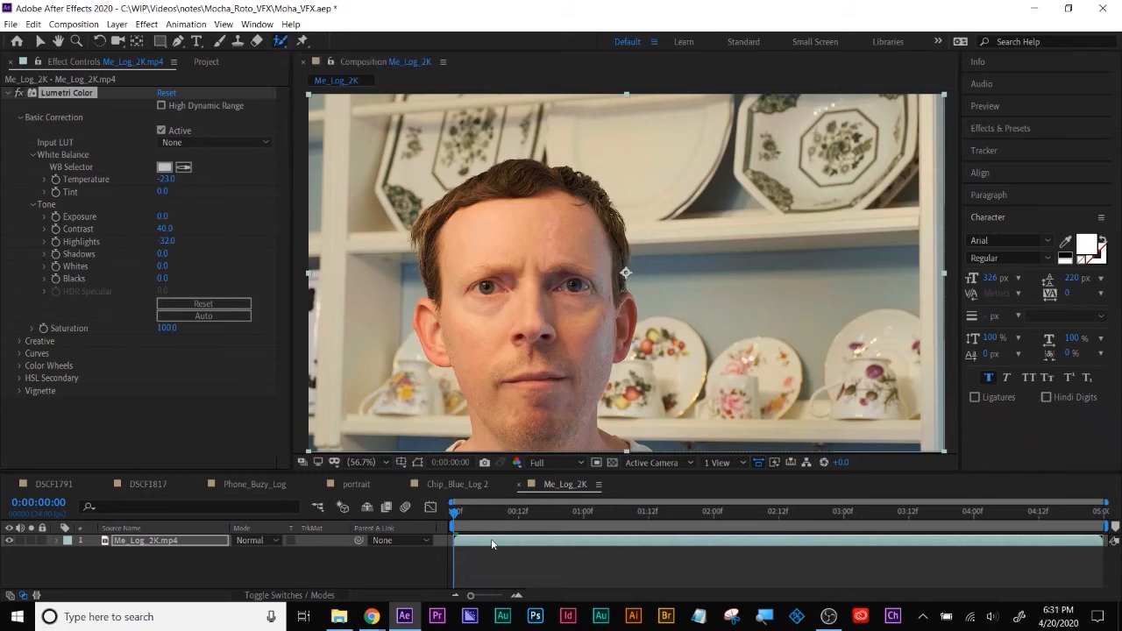
double_click(490, 538)
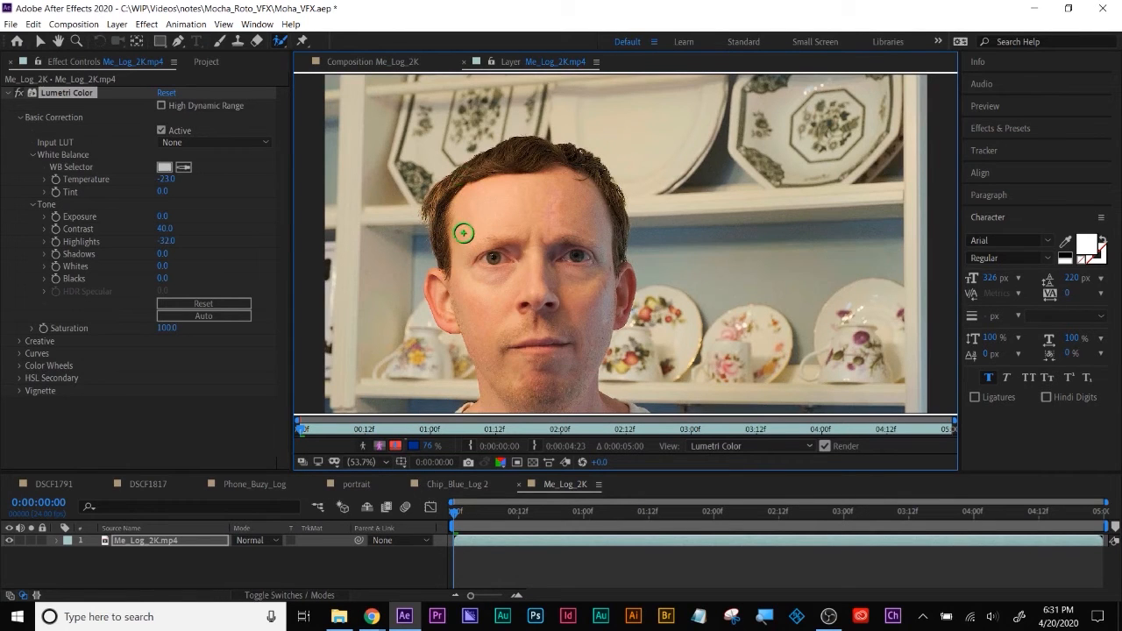
mouse_move(463, 233)
left_mouse_down()
mouse_move(546, 180)
mouse_move(530, 359)
left_mouse_up()
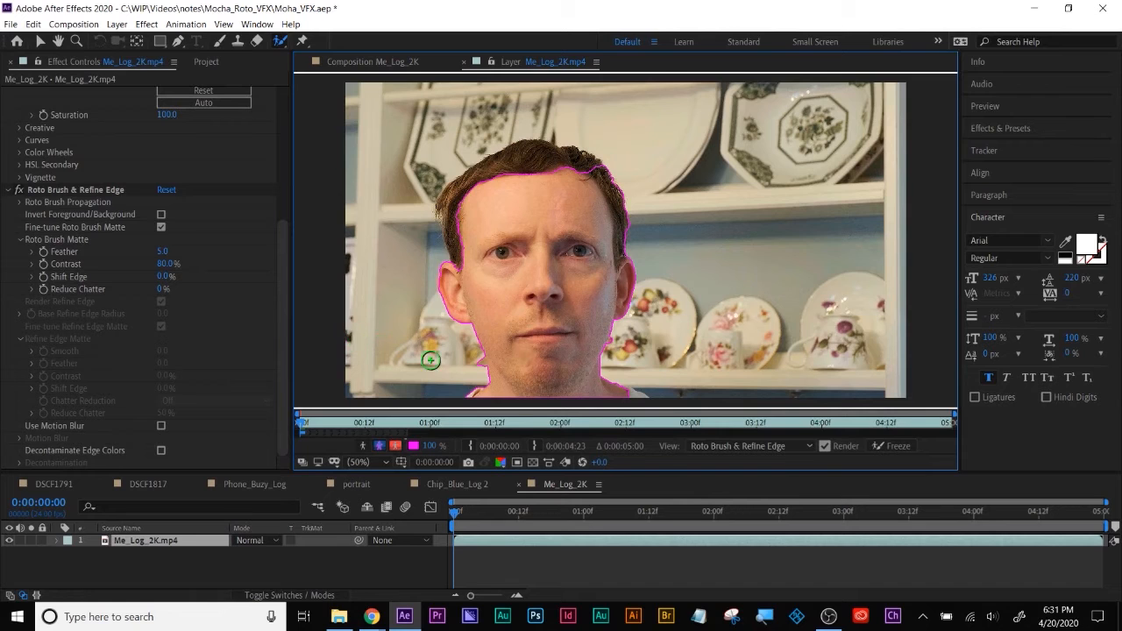
- Subtract the background spots beside both sides of the jaw from the Roto Brush selection and add the hair along the forehead
scroll(536, 342, "up", 2)
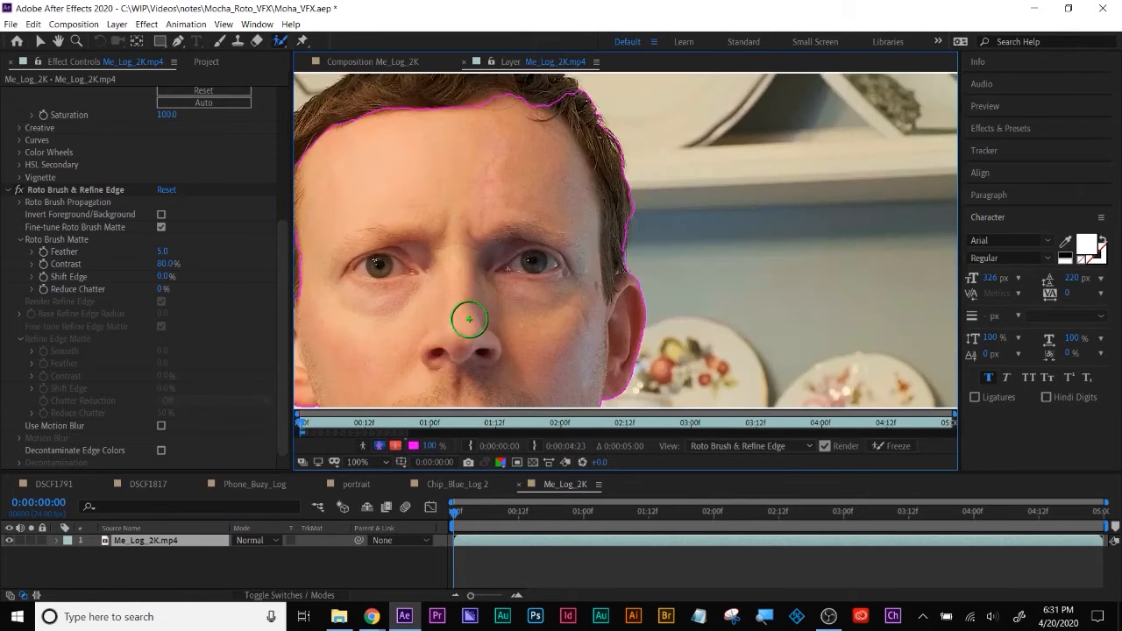
scroll(471, 321, "down", 5)
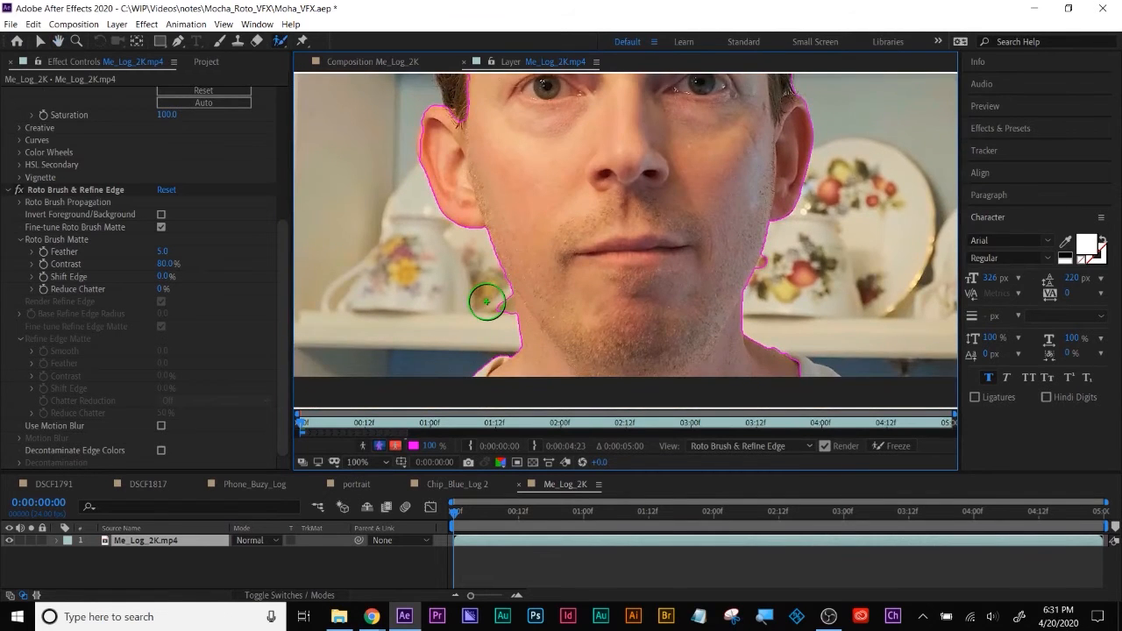
left_click(491, 303, "alt")
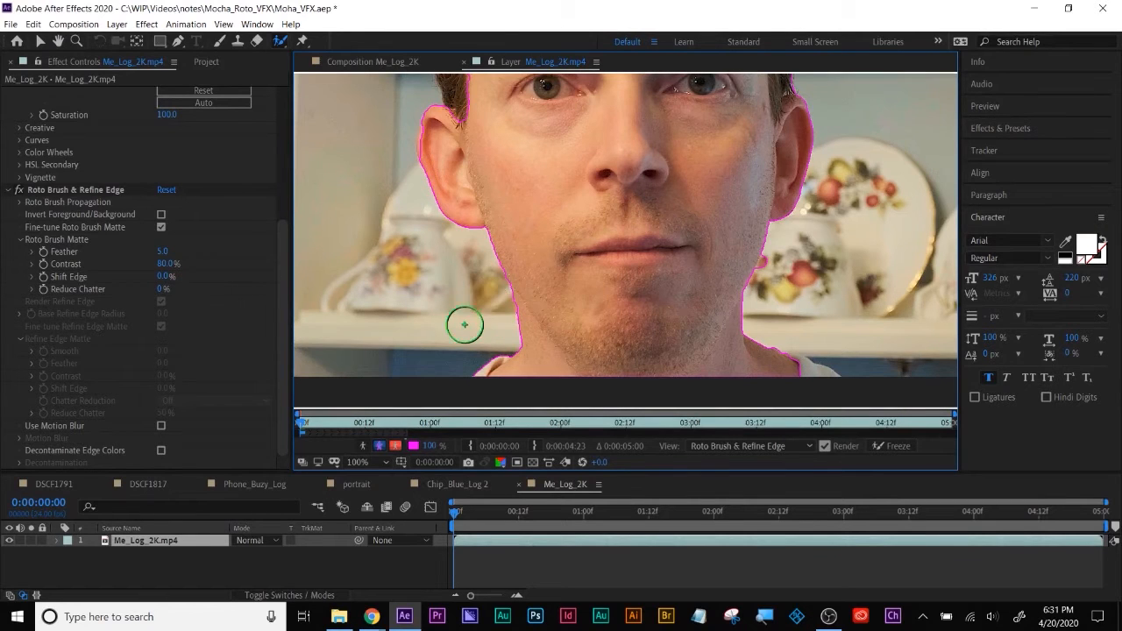
left_click(783, 261, "alt")
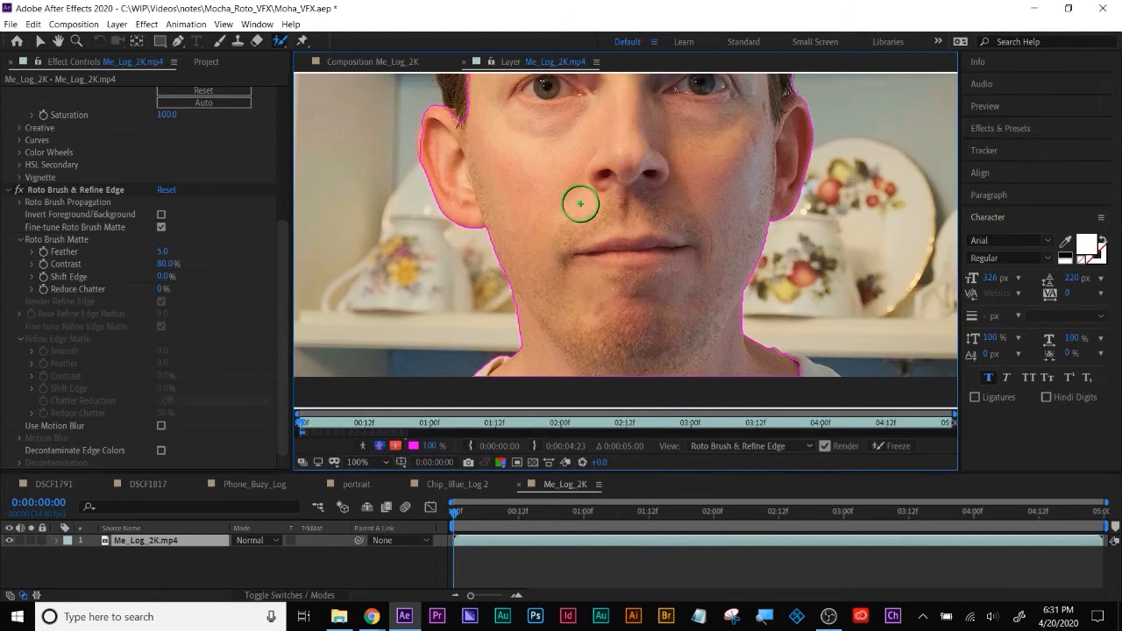
left_click_drag(586, 167, 586, 318)
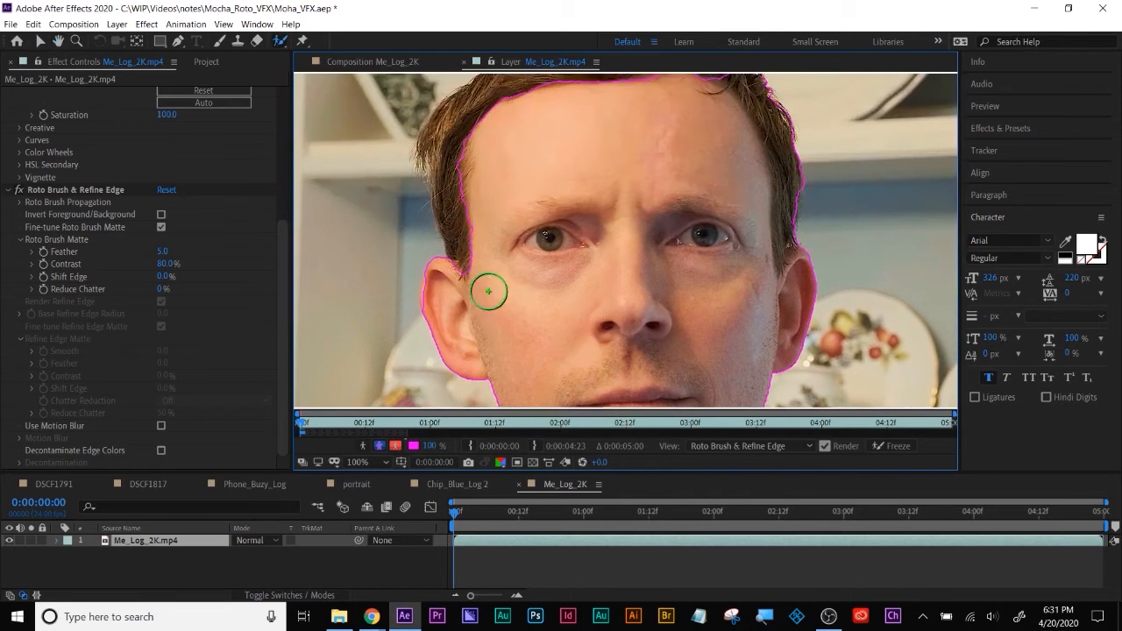
mouse_move(478, 258)
left_mouse_down()
mouse_move(457, 167)
mouse_move(479, 121)
mouse_move(517, 106)
left_mouse_up()
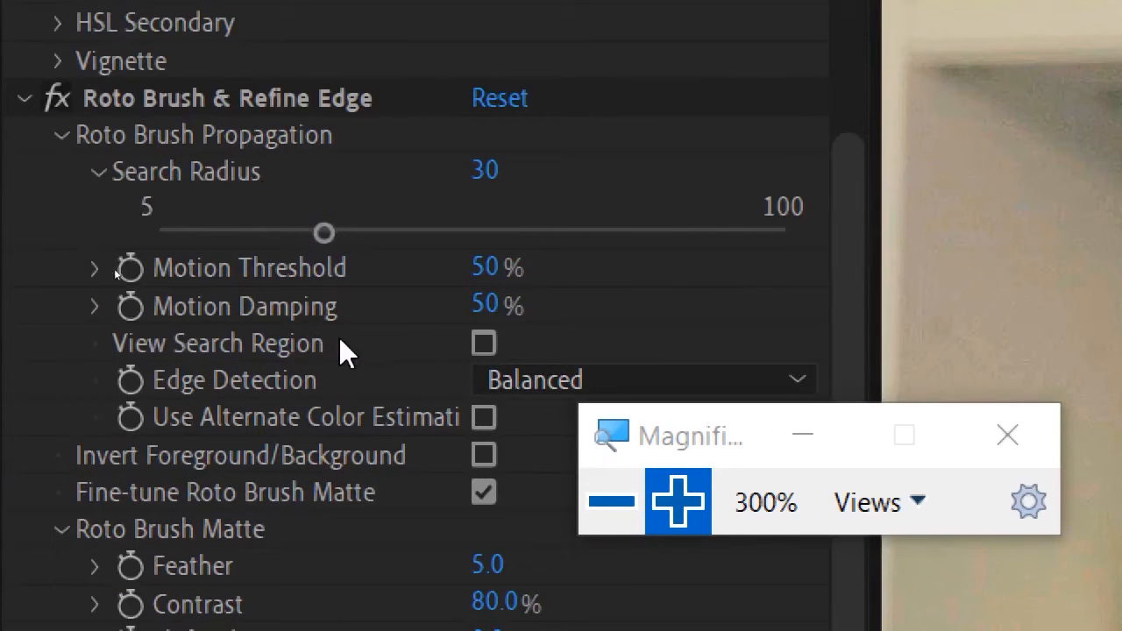
- Set the Roto Brush Search Radius to 50, showing the search region temporarily to check its coverage
left_click(483, 344)
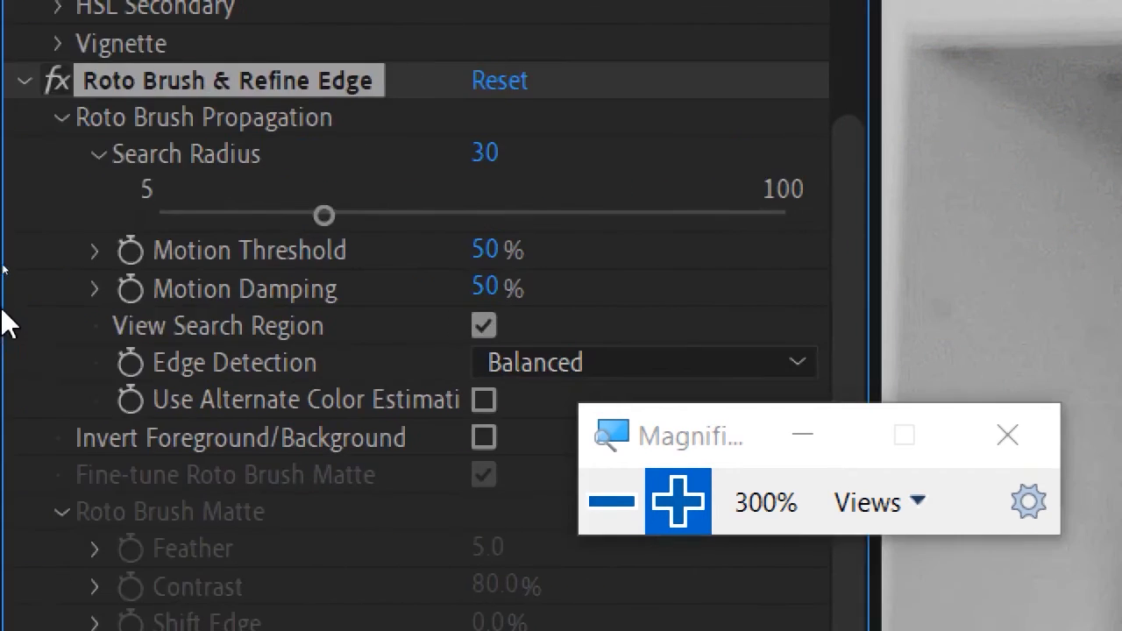
left_click_drag(333, 211, 458, 210)
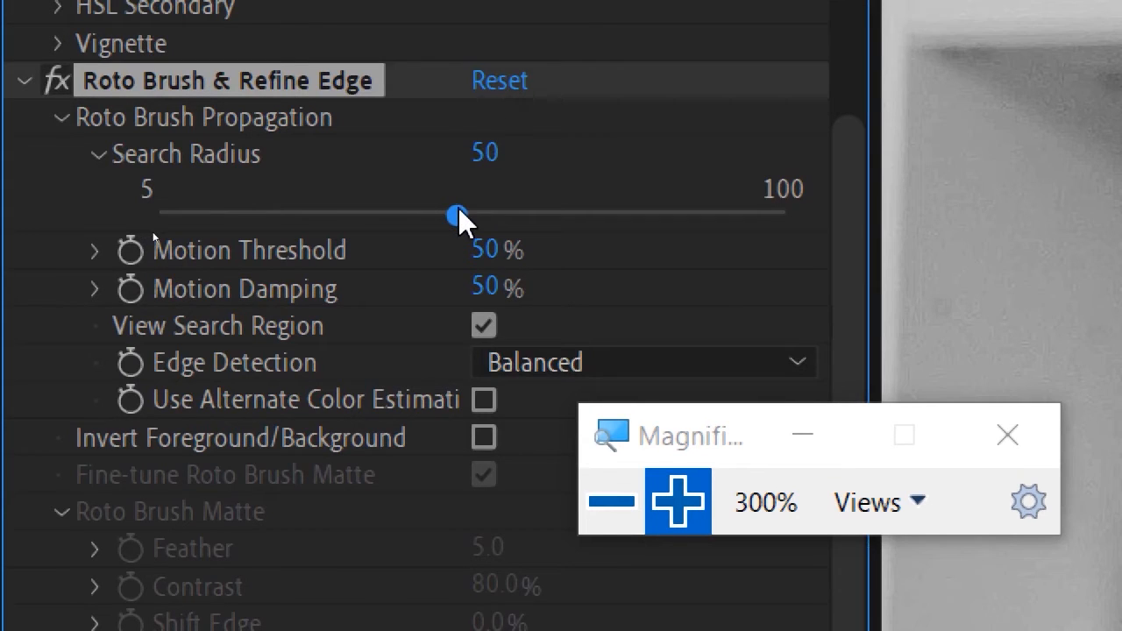
key("super+minus")
key("super+minus")
left_click(161, 272)
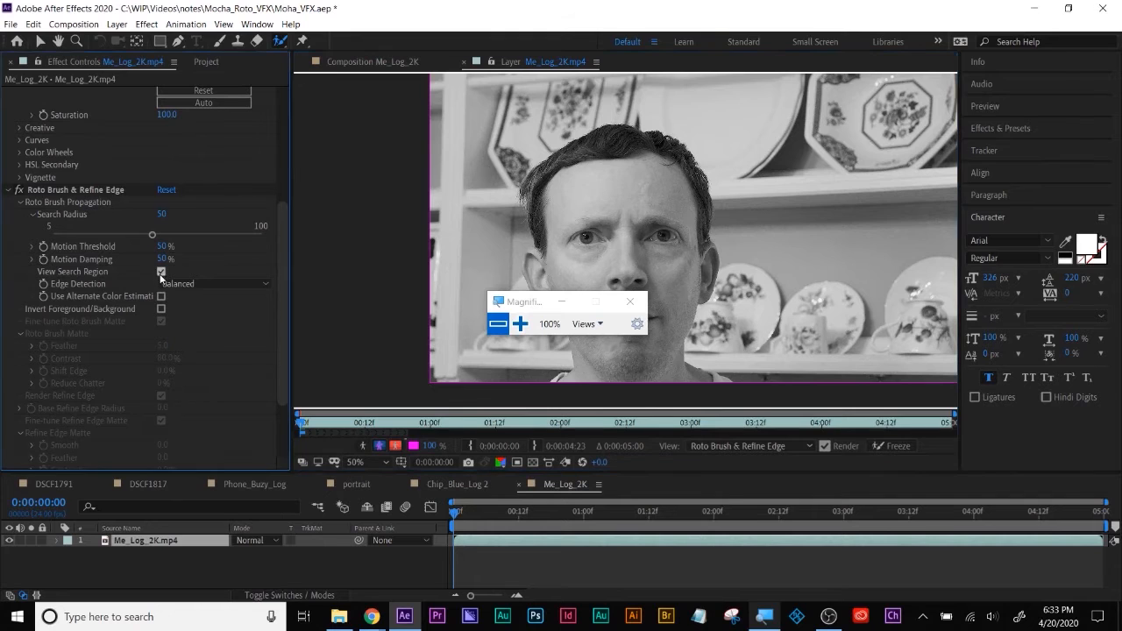
left_click_drag(603, 186, 622, 286)
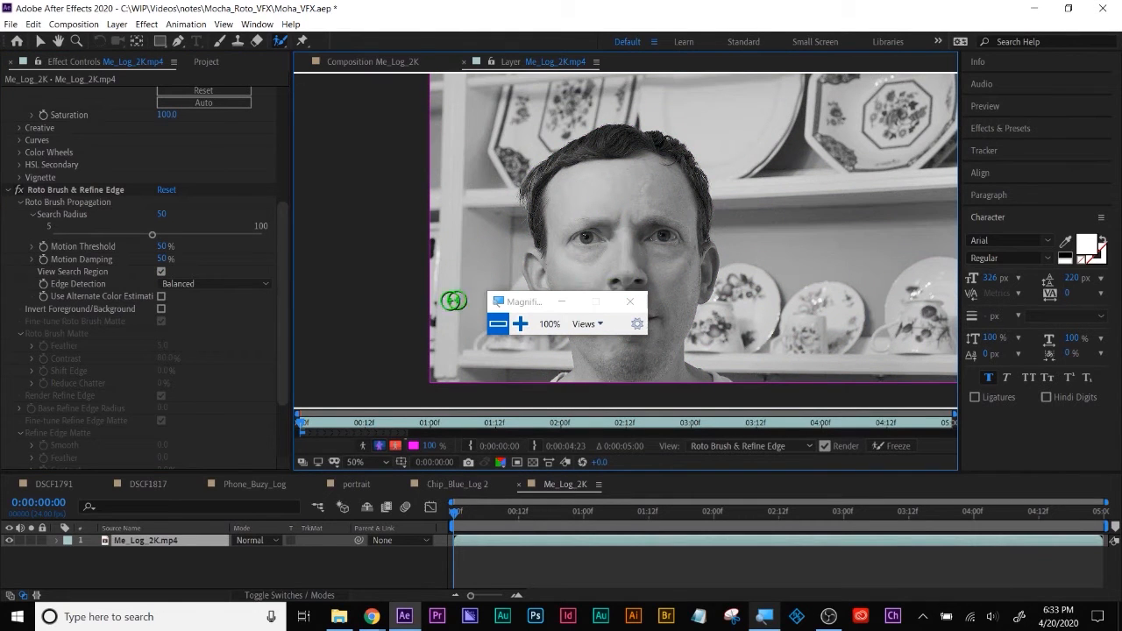
left_click(161, 272)
- Set the Roto Brush Motion Threshold to 15% and Motion Damping to 40%
left_click(162, 246)
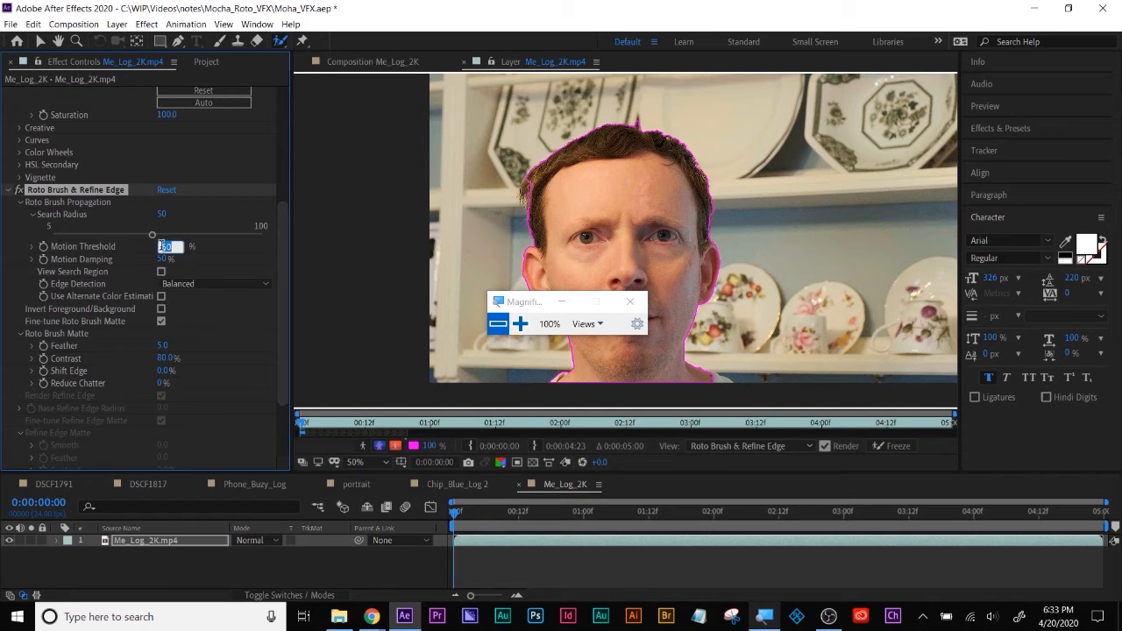
type("1")
key("Return")
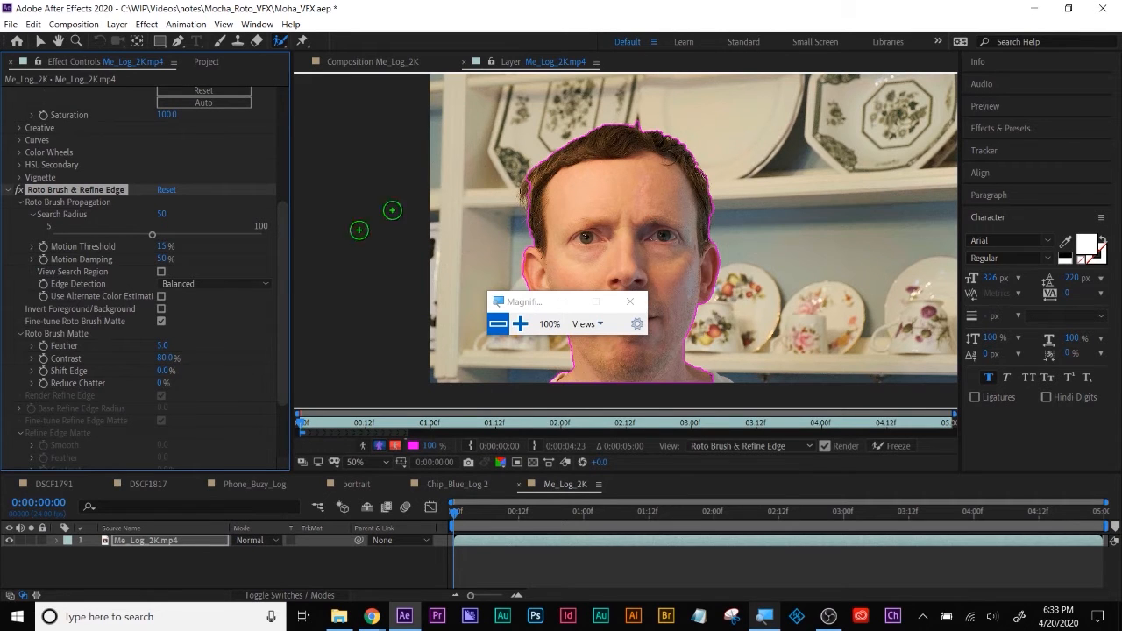
left_click(162, 259)
type("4")
key("Return")
key("super+plus")
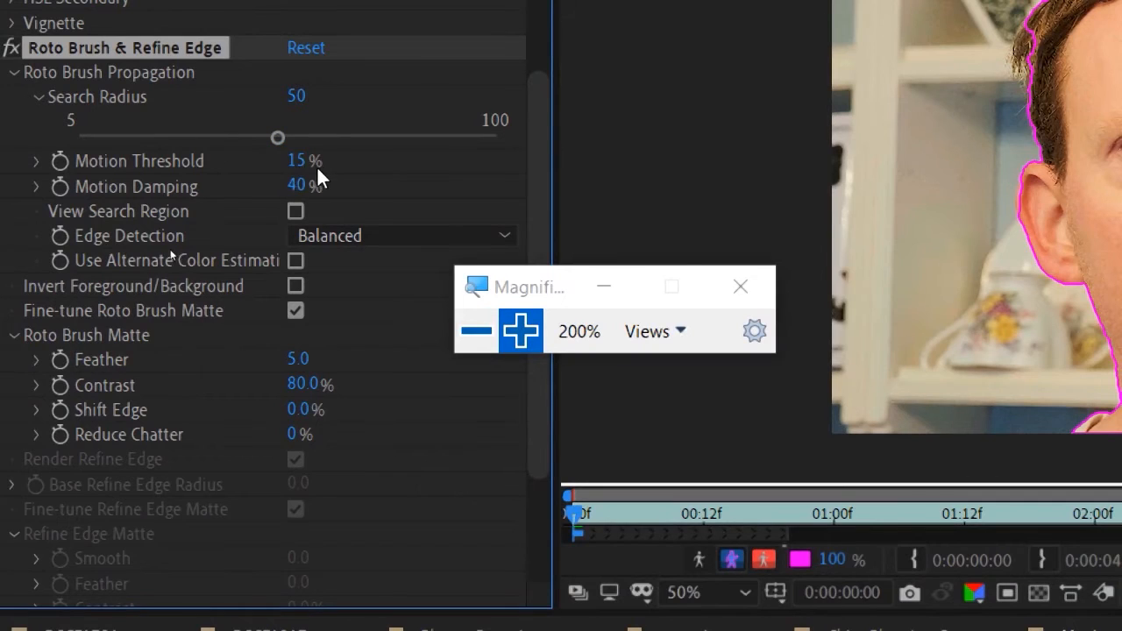
- Set Motion Threshold to 25%, check the search region briefly, and set Edge Detection to Favor Current Edges
left_click(298, 161)
type("25")
key("Return")
left_click(295, 211)
left_click(295, 211)
left_click(403, 236)
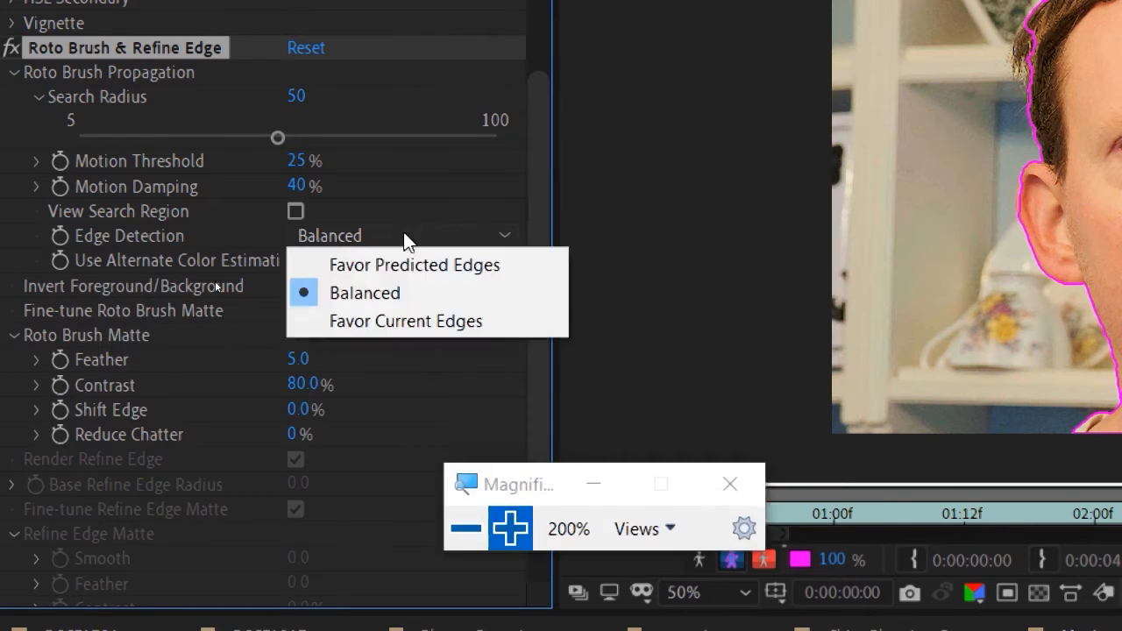
left_click(406, 327)
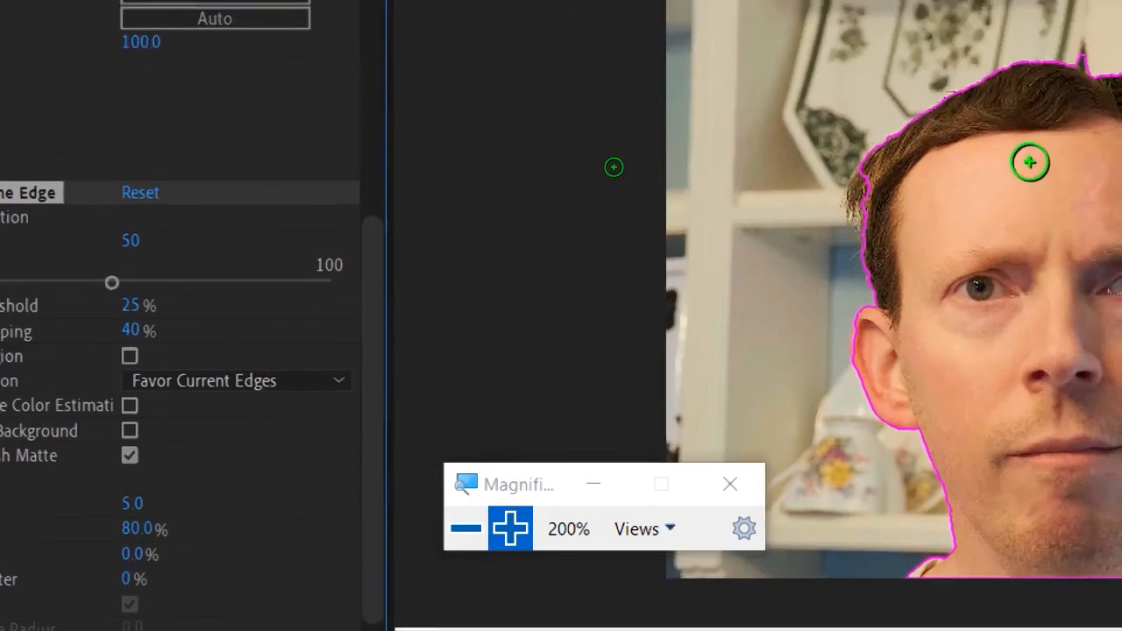
- Clean up the Roto Brush outline by subtracting the spike above the hair and adding the missed hair above the ear
left_click_drag(1028, 162, 1027, 386)
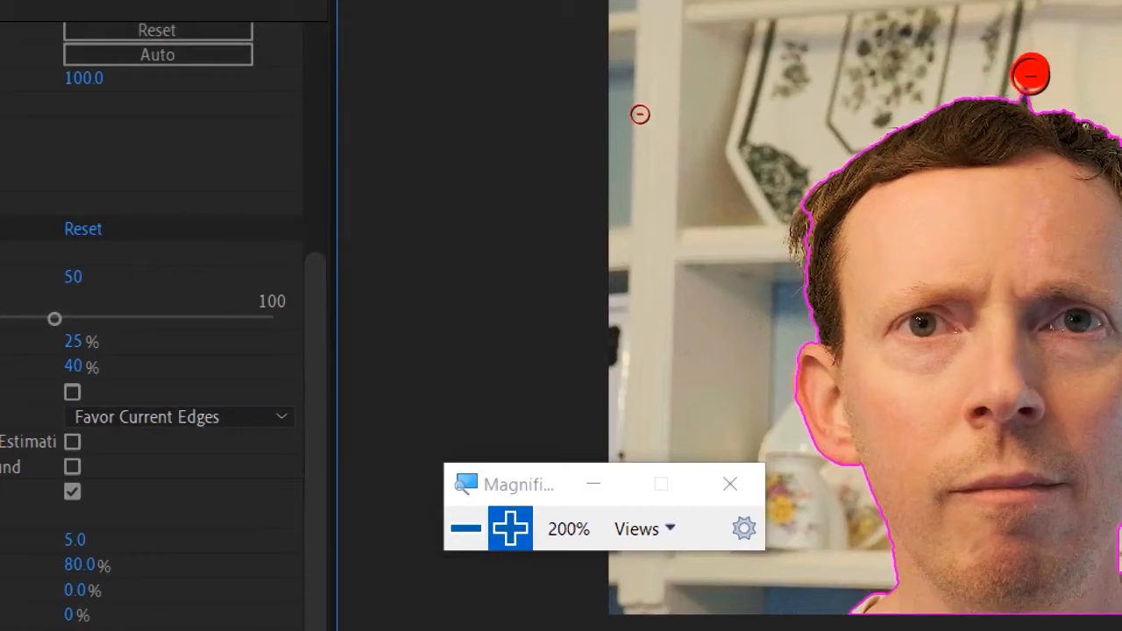
left_click_drag(1030, 75, 1023, 91)
left_click_drag(935, 465, 886, 388)
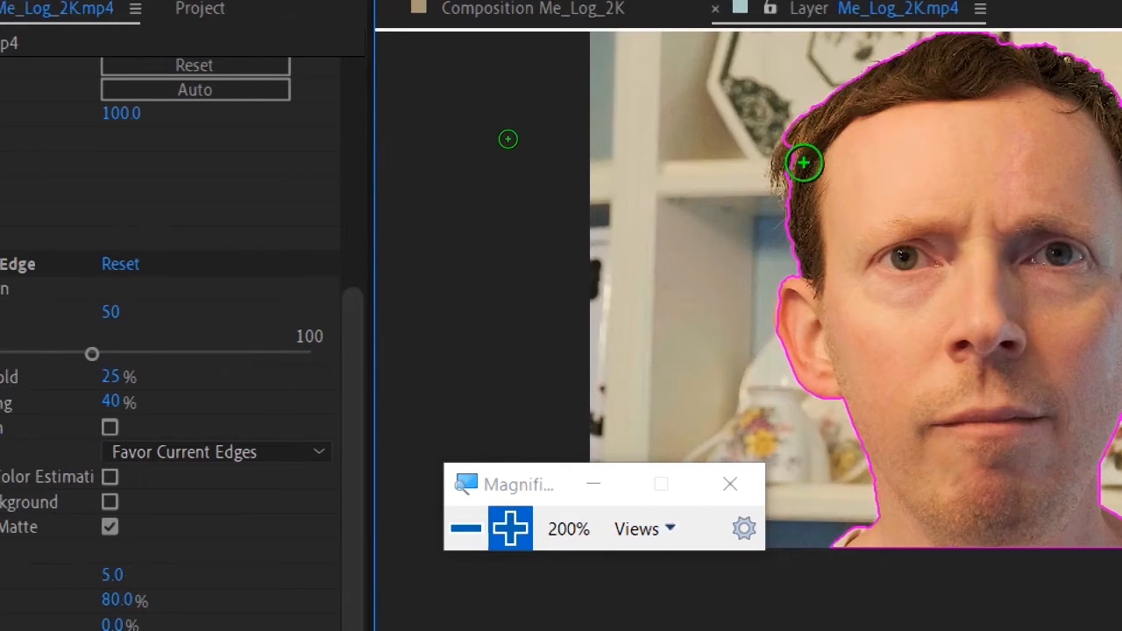
key("comma")
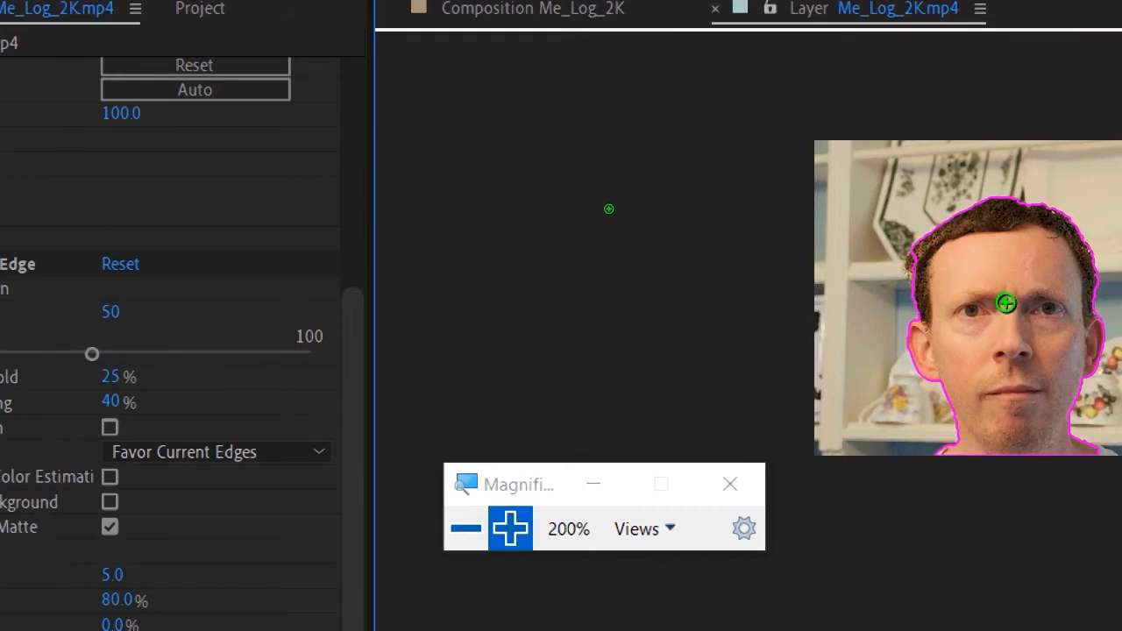
key("period")
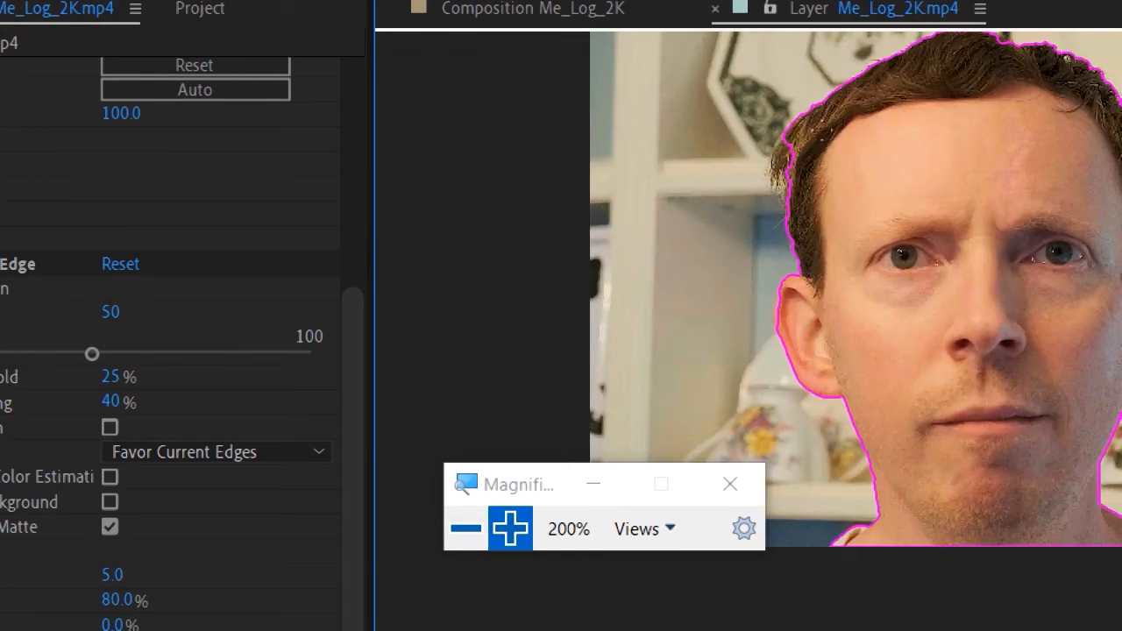
left_click_drag(794, 129, 780, 160)
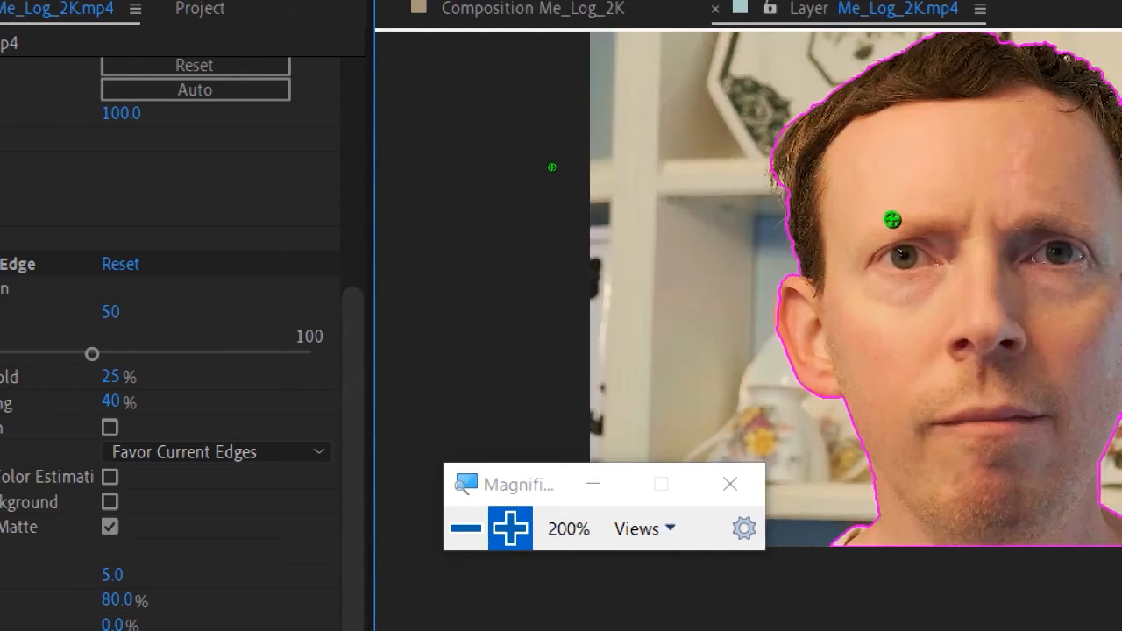
- Enable the alternate color estimation option for Roto Brush propagation
scroll(1000, 230, "down", 1)
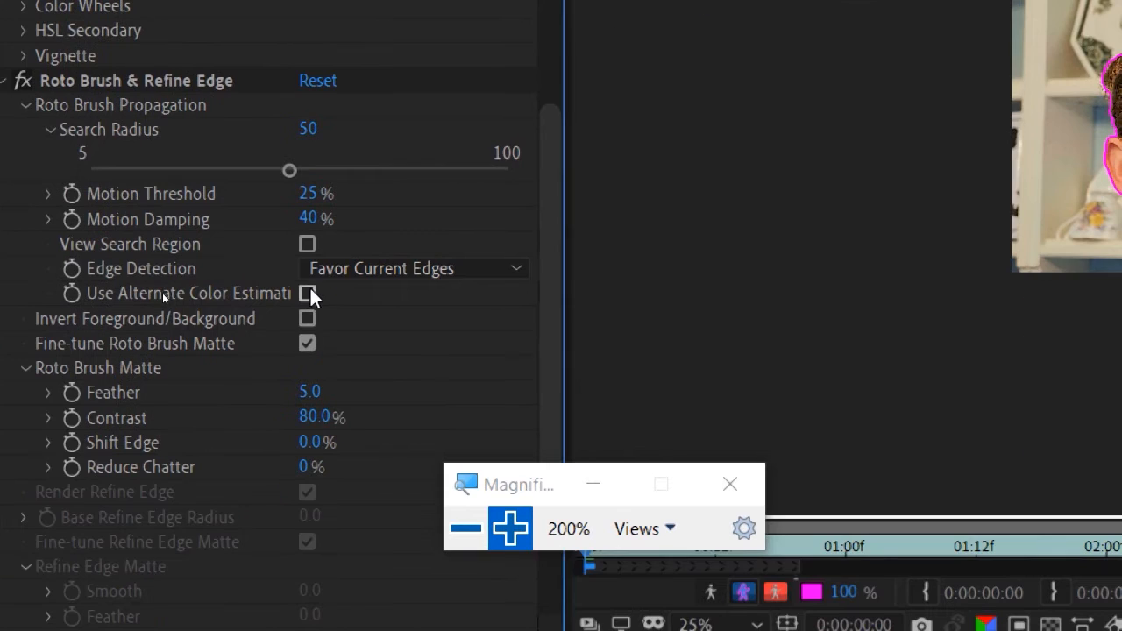
left_click(306, 293)
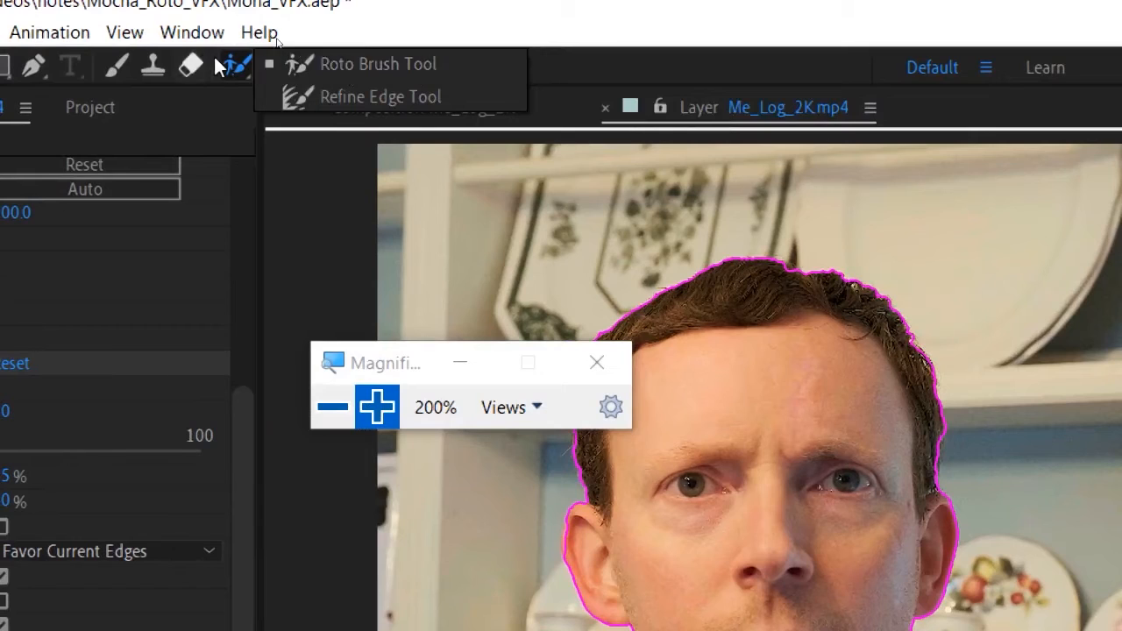
- Paint Refine Edge Tool strokes along the entire hairline from ear to ear, filling the gaps at the crown
left_click(461, 96)
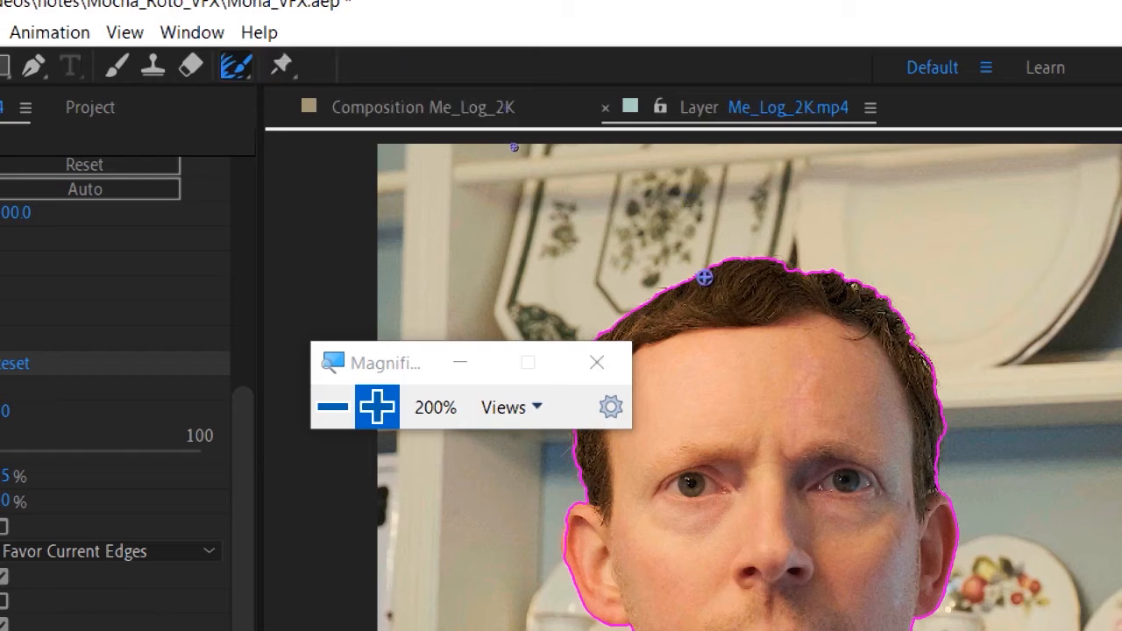
left_click_drag(386, 362, 233, 426)
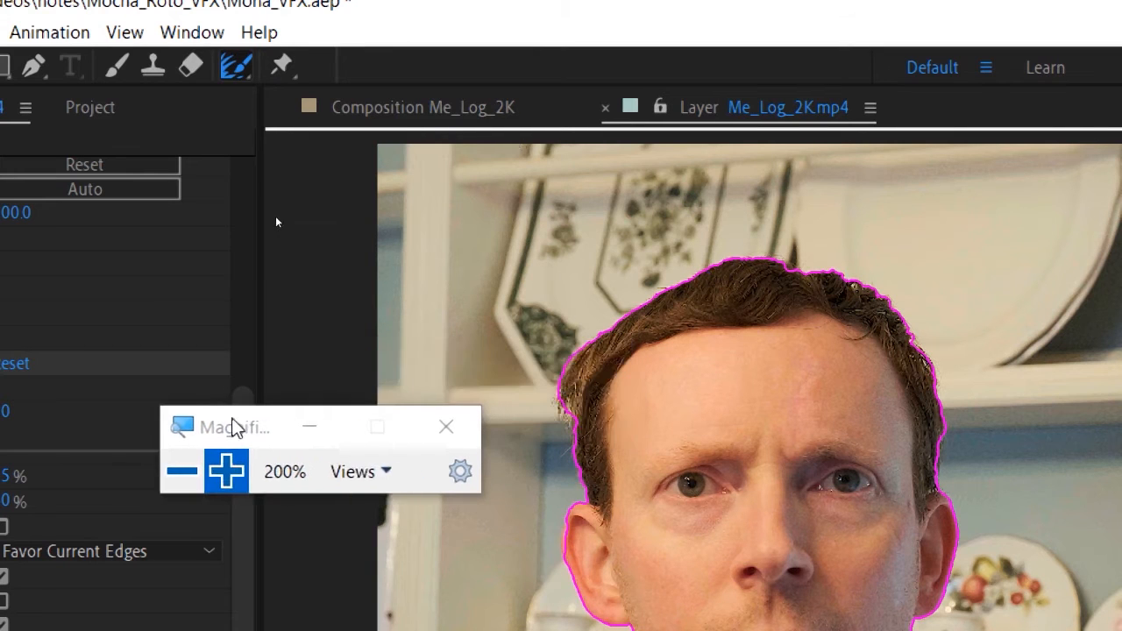
mouse_move(589, 489)
left_mouse_down()
mouse_move(555, 385)
mouse_move(607, 327)
mouse_move(886, 316)
mouse_move(939, 485)
left_mouse_up()
left_click_drag(858, 277, 890, 313)
left_click_drag(785, 267, 838, 275)
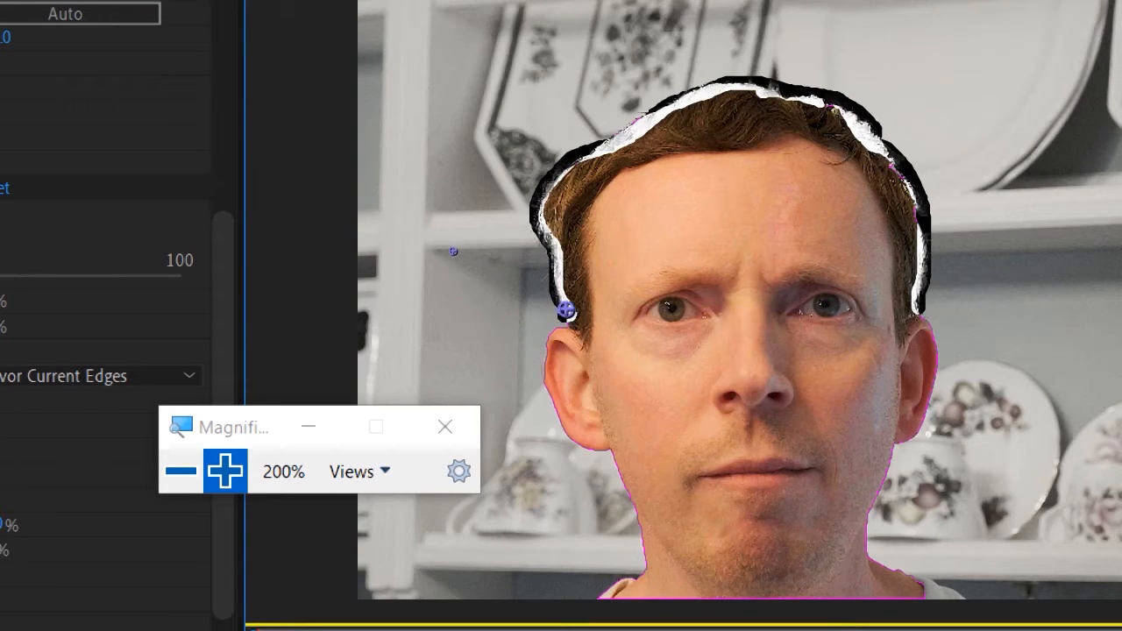
- Continue the refine edge strokes around the ear, down the cheek and jaw, and along the neck to the collar
left_click_drag(564, 323, 568, 333)
mouse_move(547, 351)
left_mouse_down()
mouse_move(558, 420)
mouse_move(606, 457)
left_mouse_up()
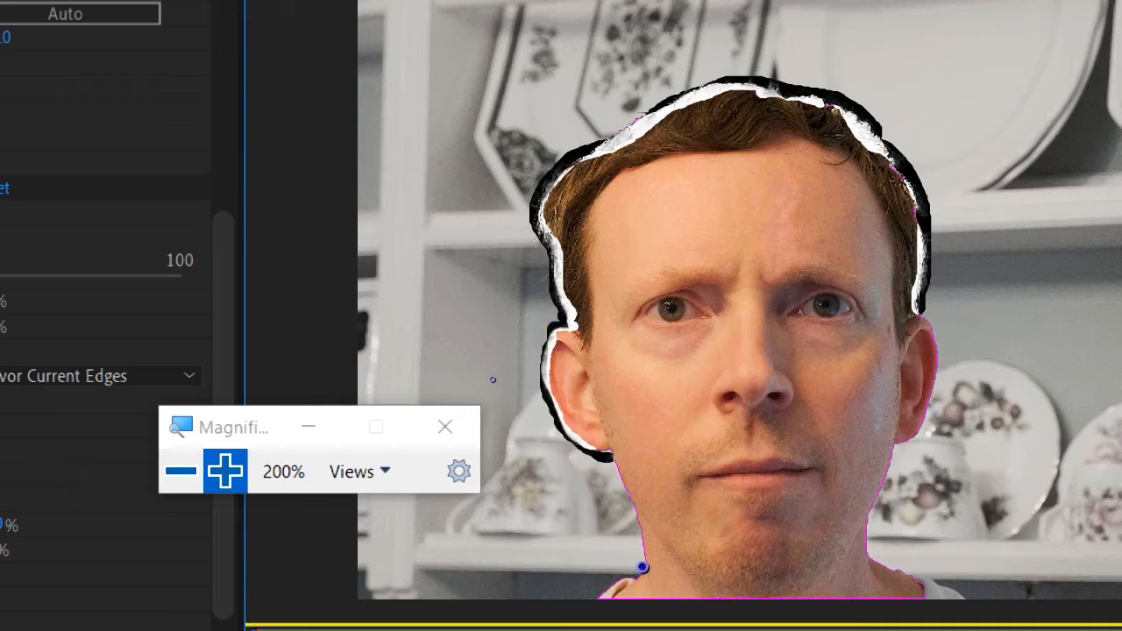
left_click_drag(637, 536, 622, 470)
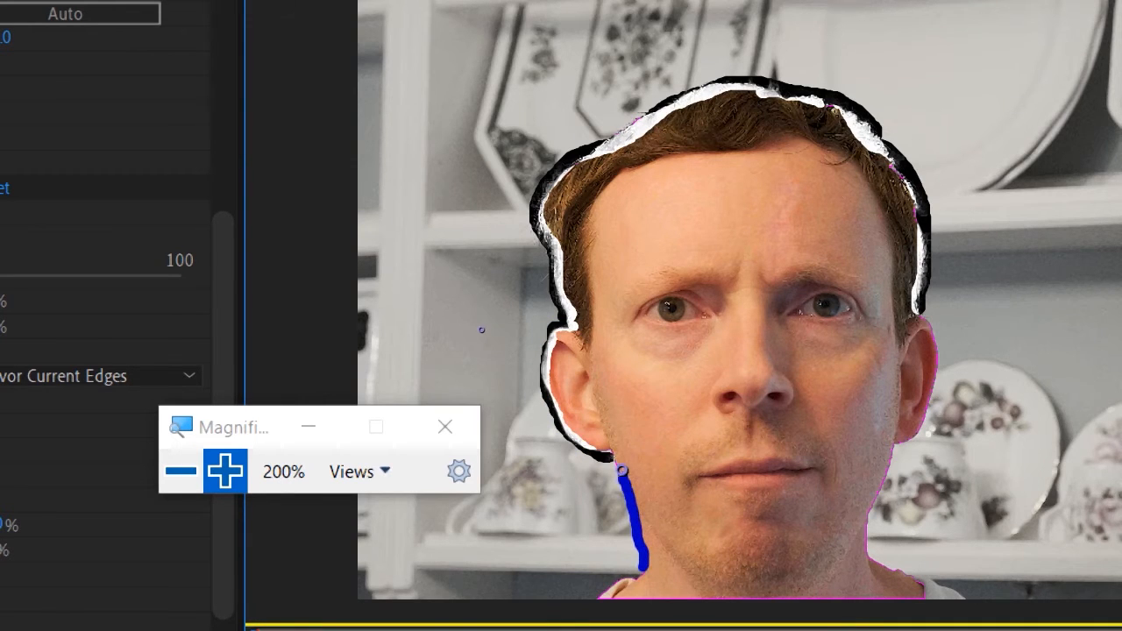
left_click_drag(693, 510, 790, 175)
left_click_drag(740, 230, 680, 276)
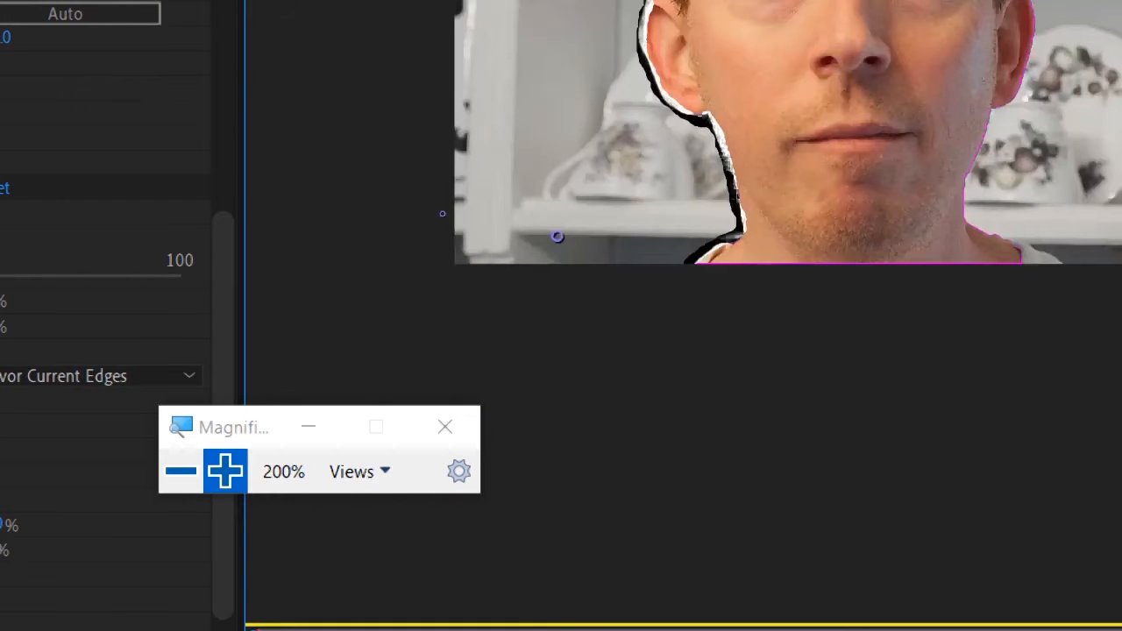
- Propagate the matte to frame 12, inspect how the outline follows the head turn, and return toward the start
left_click(181, 471)
left_click_drag(563, 178, 521, 330)
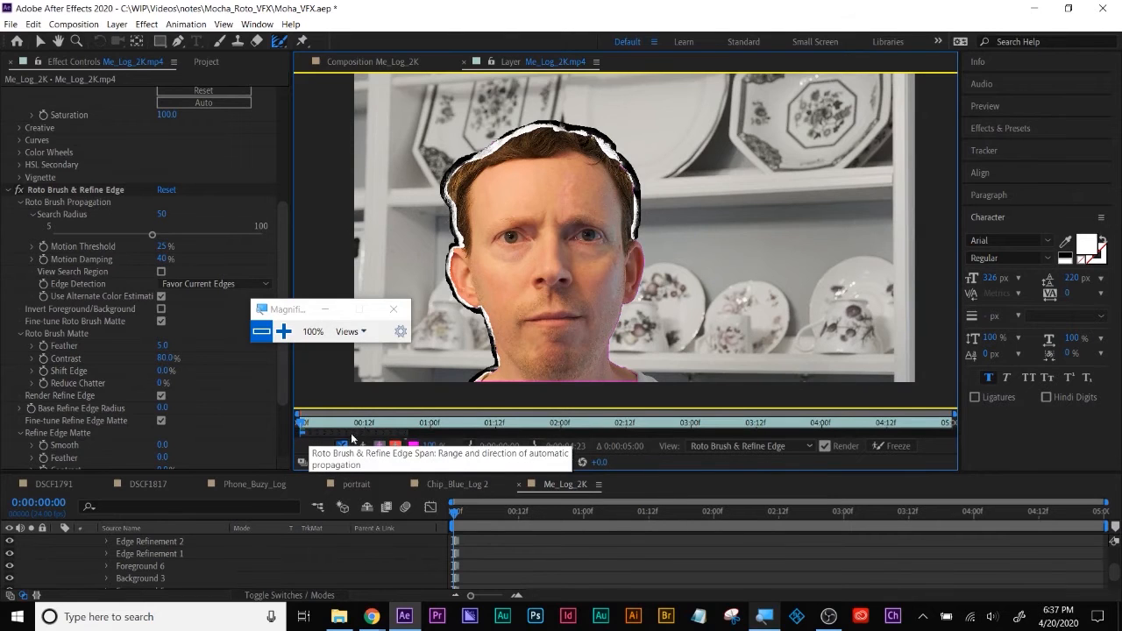
left_click(474, 523)
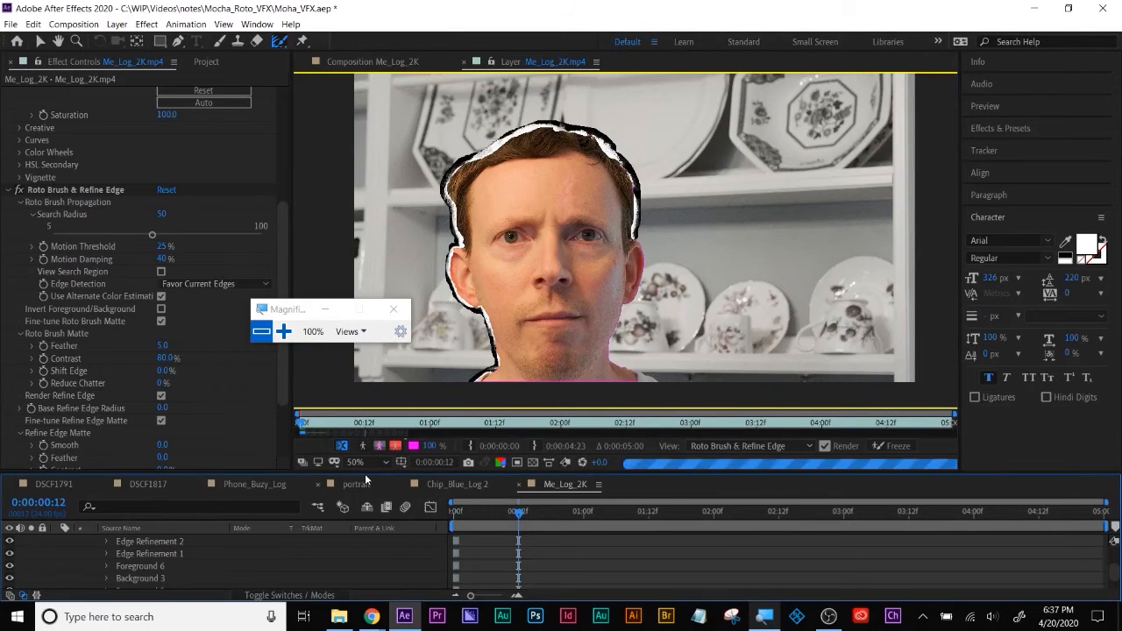
key("super+plus")
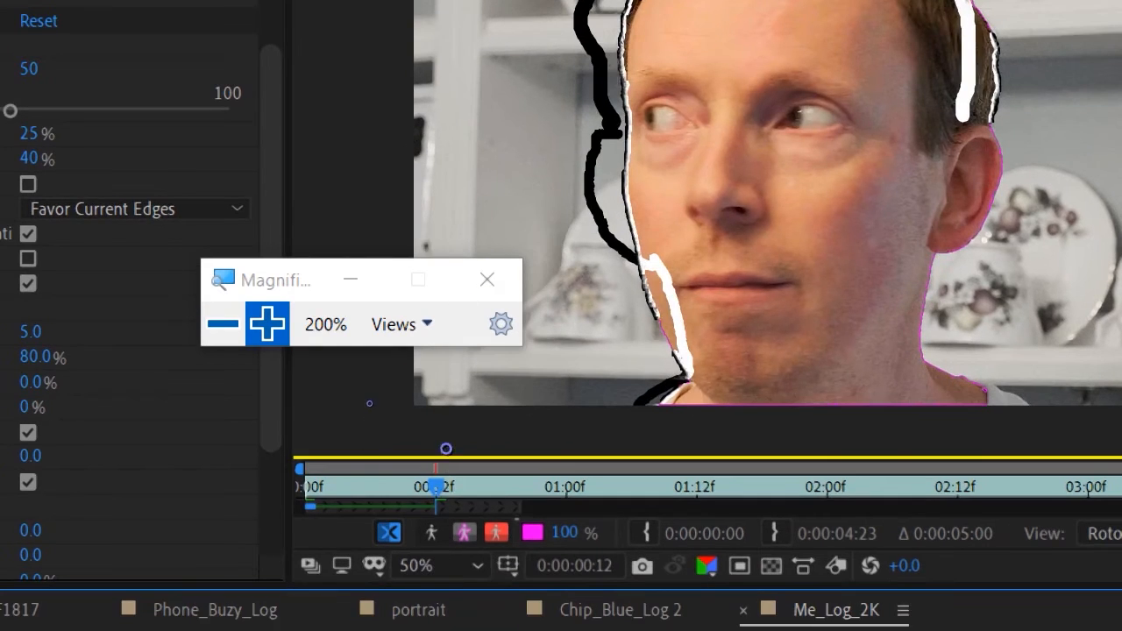
left_click_drag(438, 489, 327, 495)
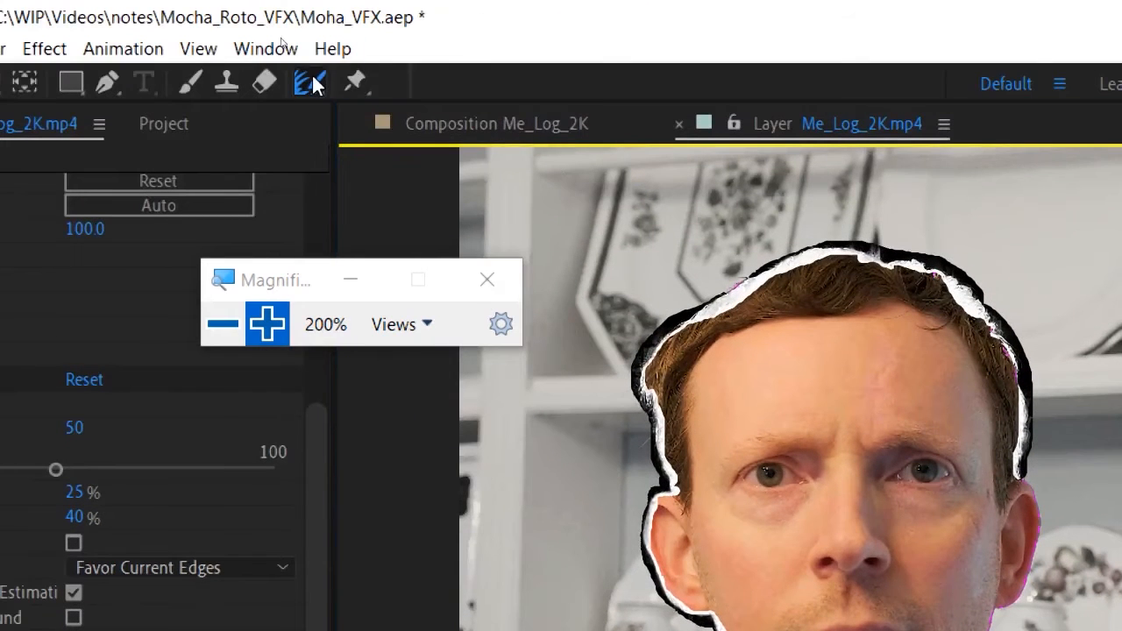
- Switch to the Roto Brush tool and correct the jaw and neck outline on frames 2 and 4
mouse_move(311, 72)
left_mouse_down()
mouse_move(371, 125)
mouse_move(391, 87)
left_mouse_up()
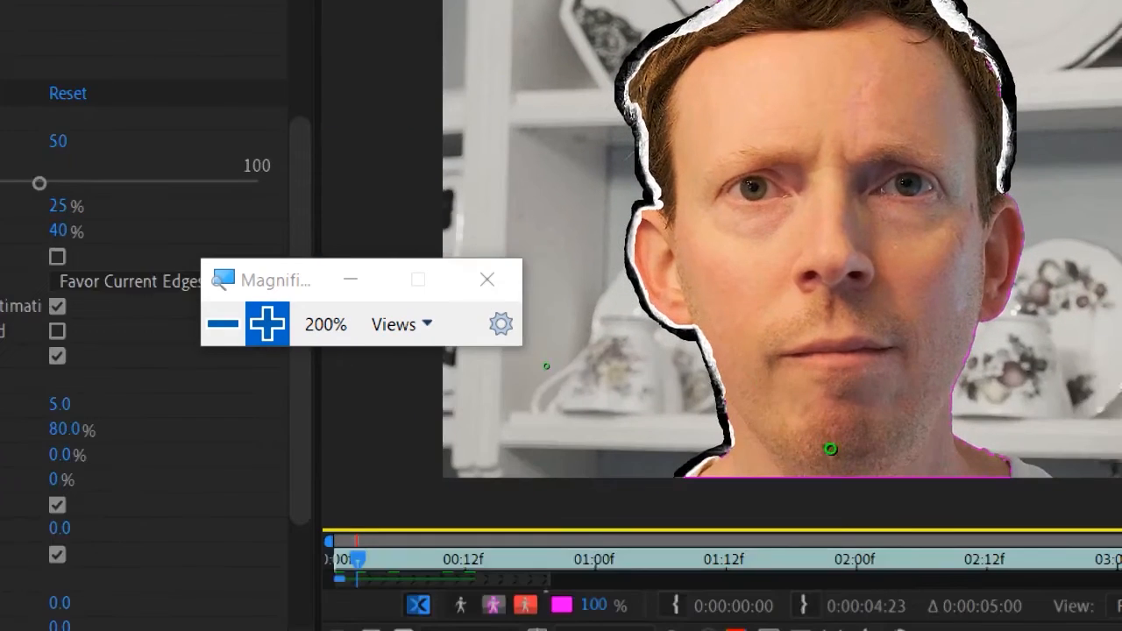
mouse_move(707, 328)
left_mouse_down()
mouse_move(731, 396)
mouse_move(694, 326)
mouse_move(734, 412)
left_mouse_up()
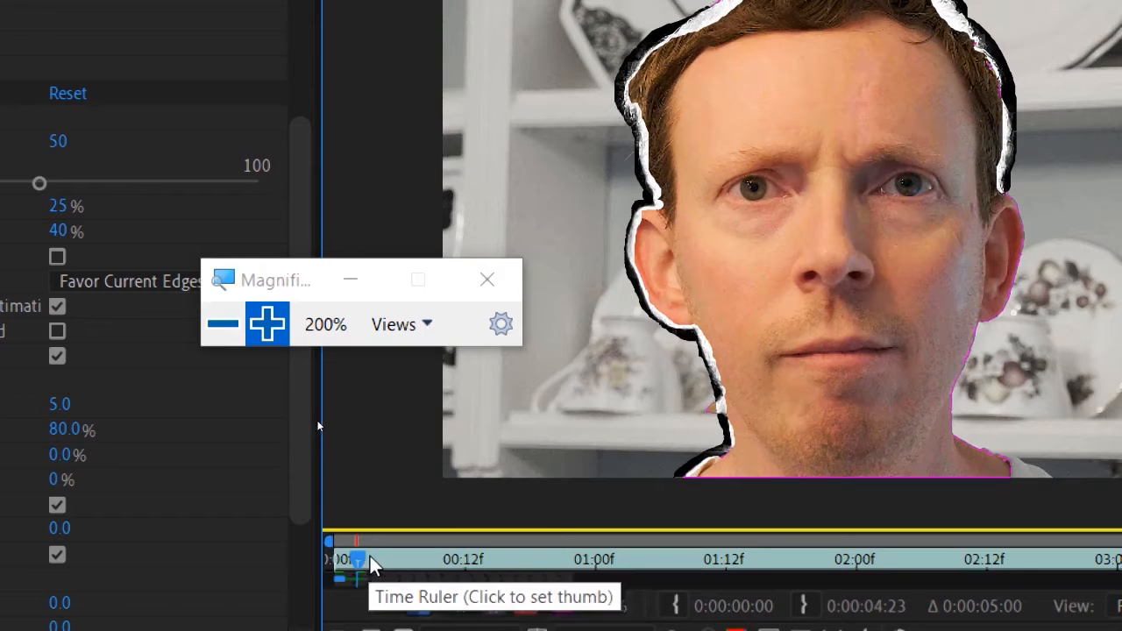
left_click(380, 560)
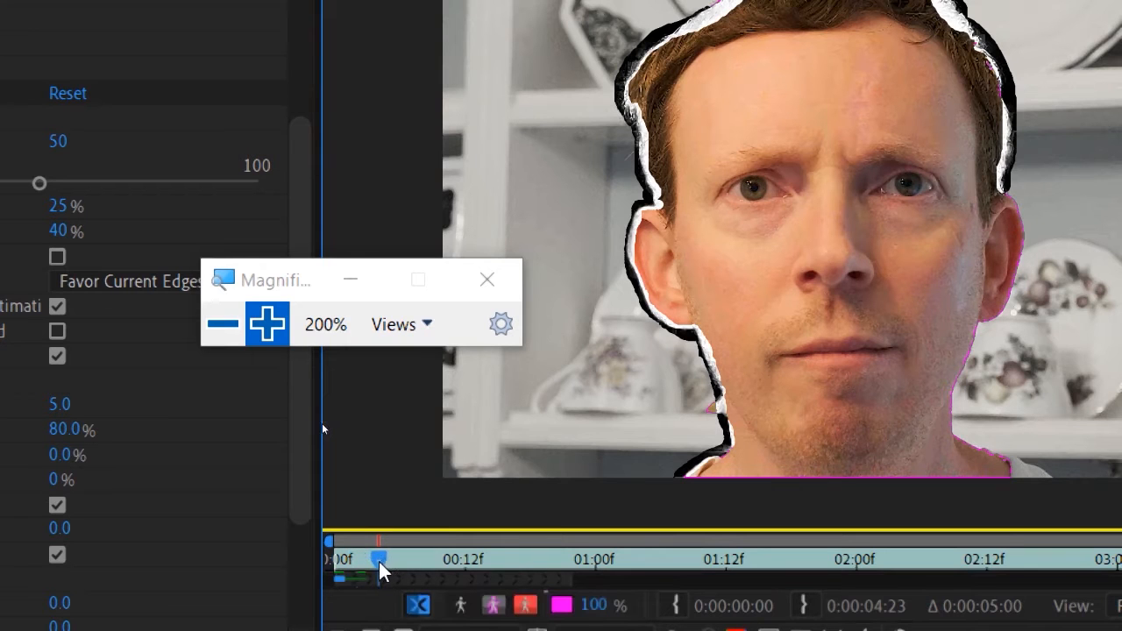
left_click_drag(701, 321, 730, 410)
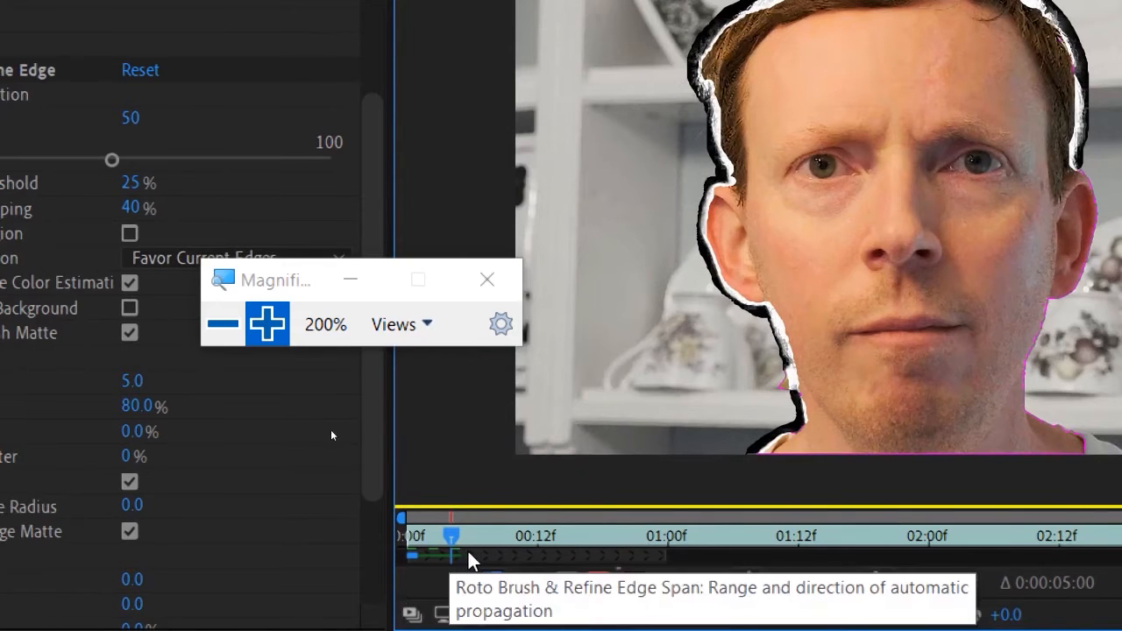
- Advance two frames to frame 6 and correct the outline along the cheek and jaw with Roto Brush strokes
key("Page_Down")
key("Page_Down")
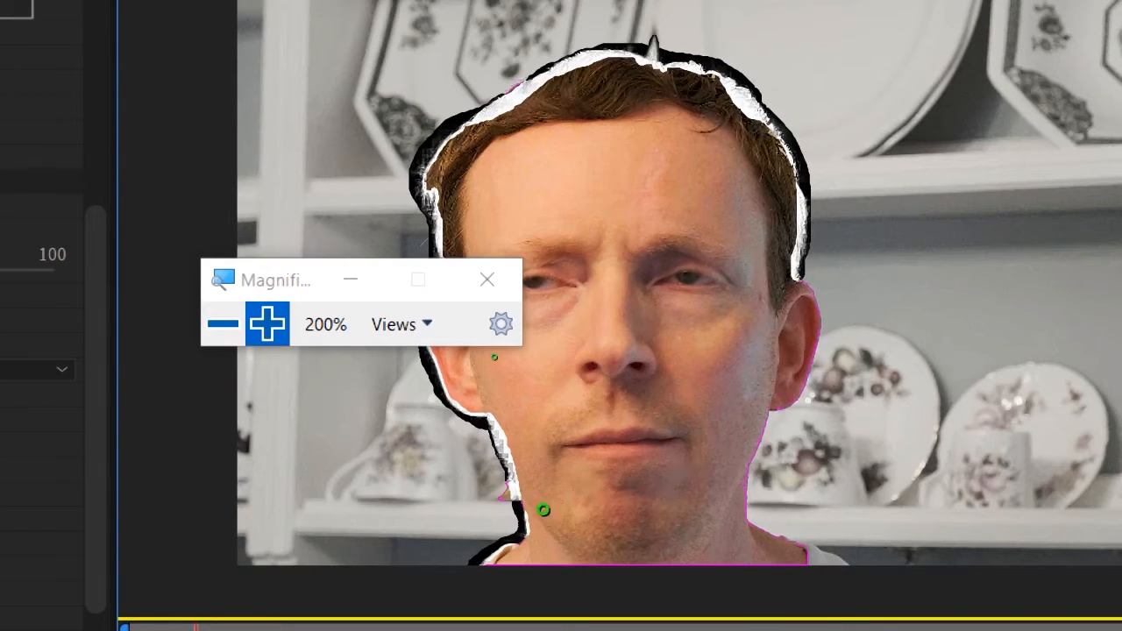
left_click_drag(497, 417, 527, 505)
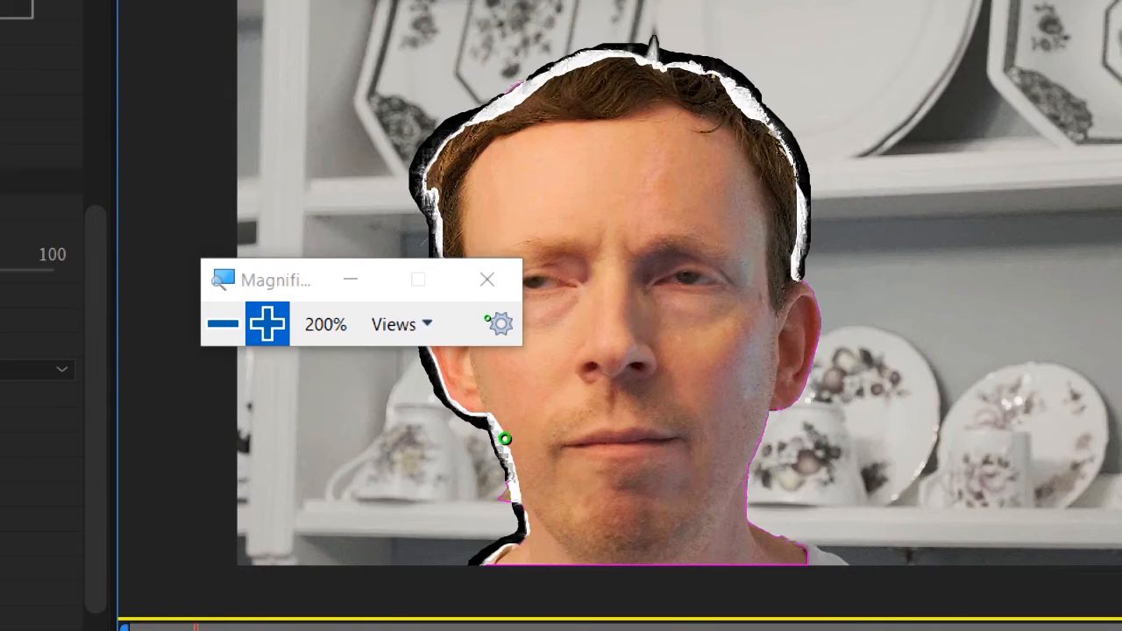
left_click_drag(505, 439, 486, 391)
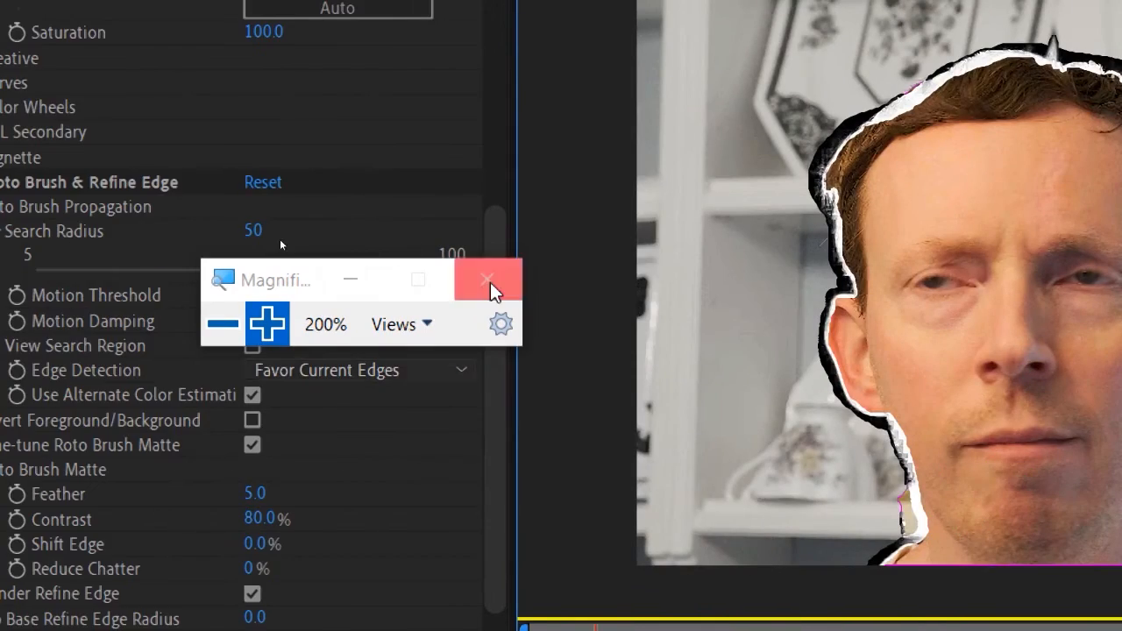
- Close the screen magnifier and, with the search region displayed, reduce the Search Radius to 10 before hiding the region again
left_click(490, 283)
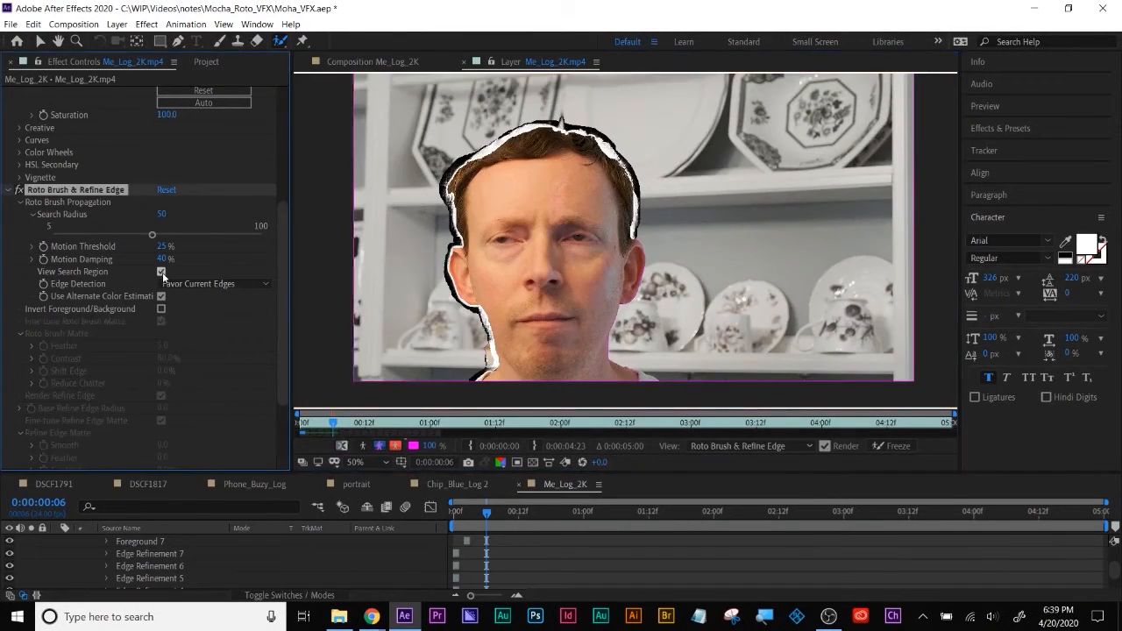
left_click(162, 272)
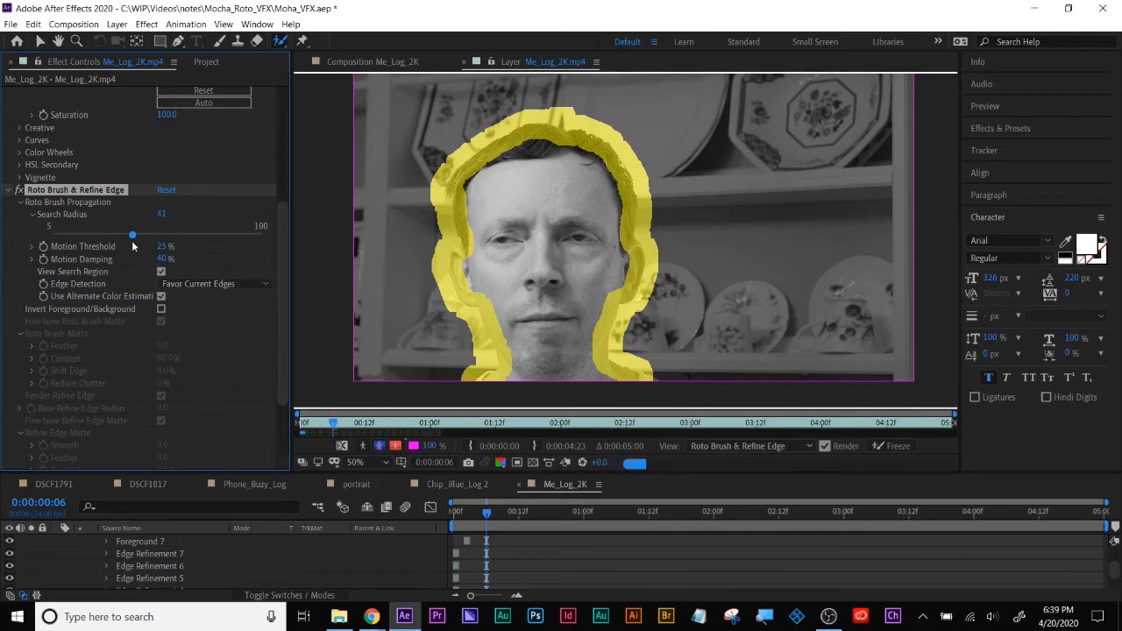
left_click_drag(123, 245, 119, 245)
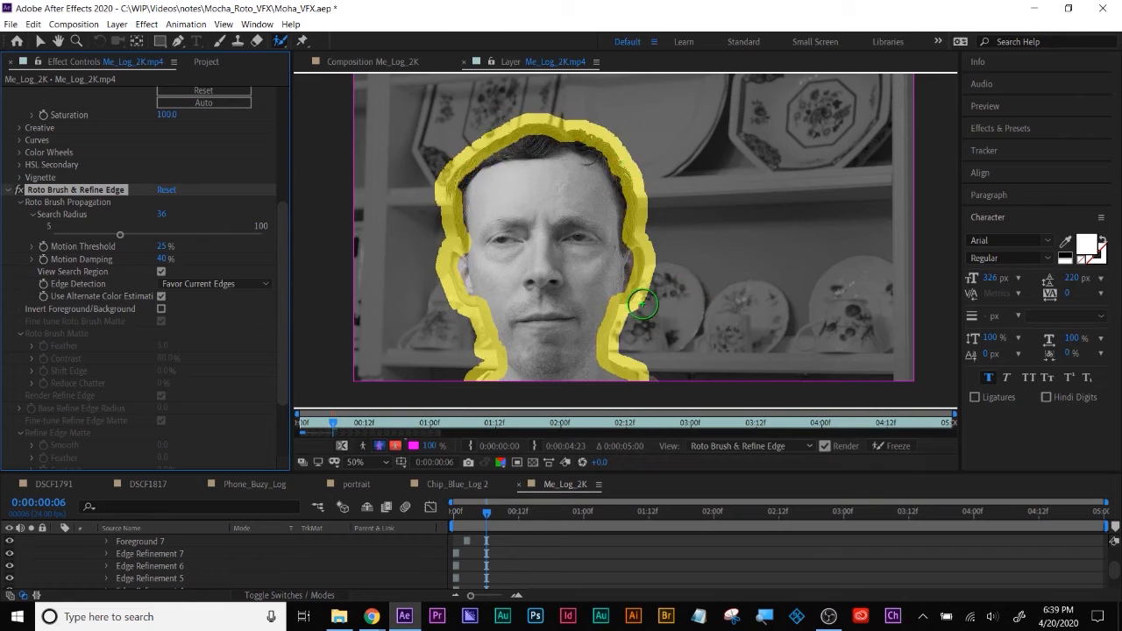
left_click_drag(120, 235, 88, 236)
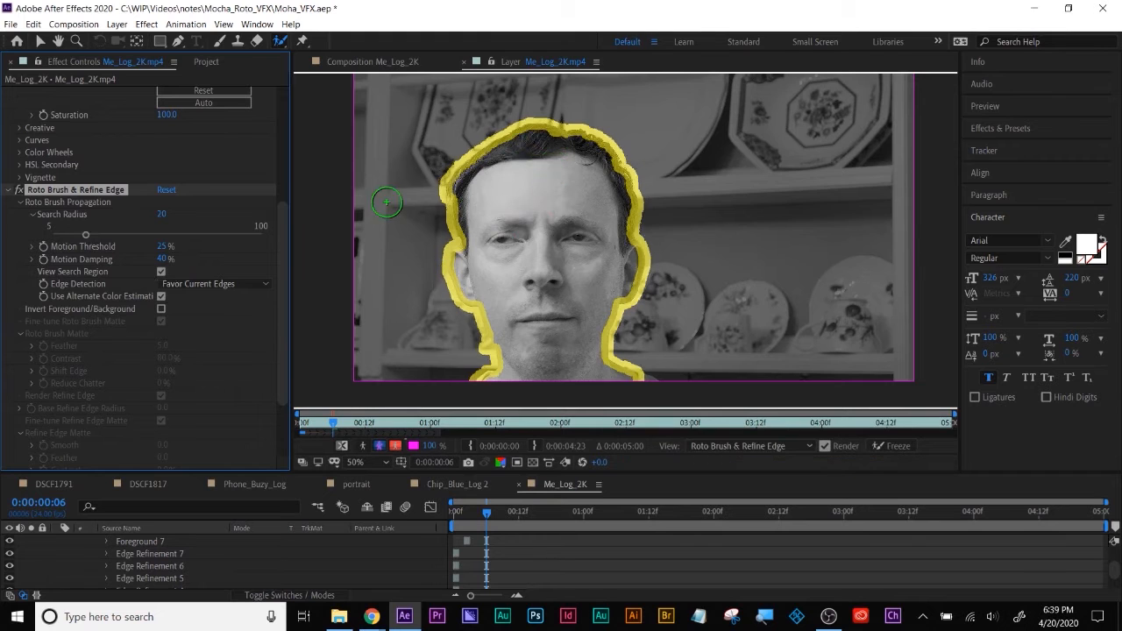
left_click_drag(67, 235, 63, 234)
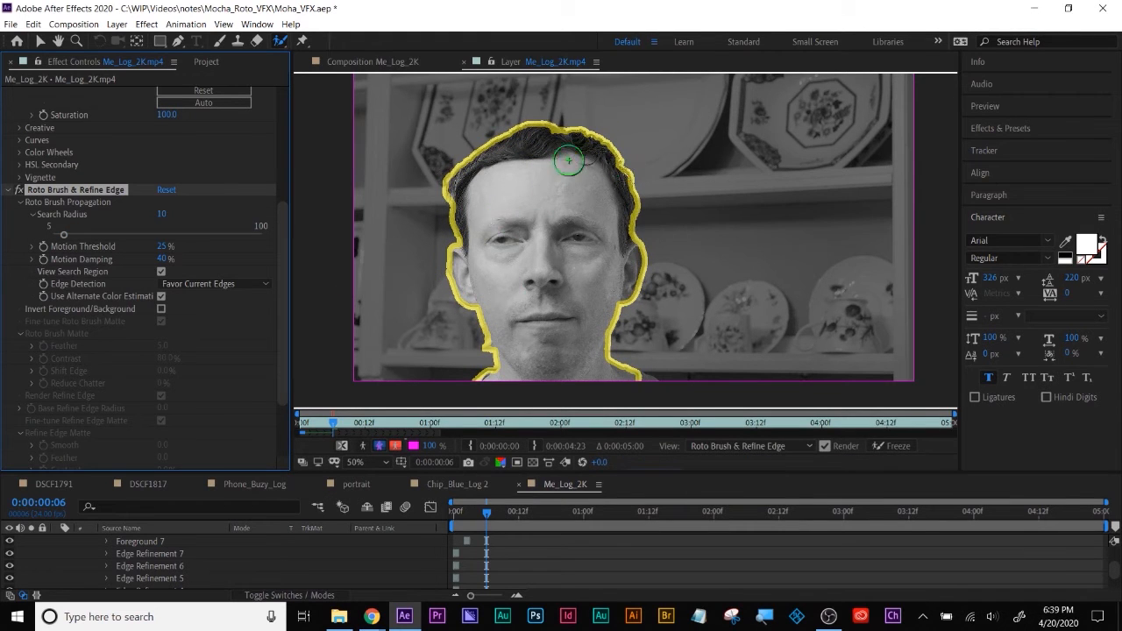
left_click(161, 272)
- On frame 9, remove the excess background beside the jaw and neck, undoing the misplaced stroke, and add a foreground stroke inside the opposite neck edge
left_click(347, 424)
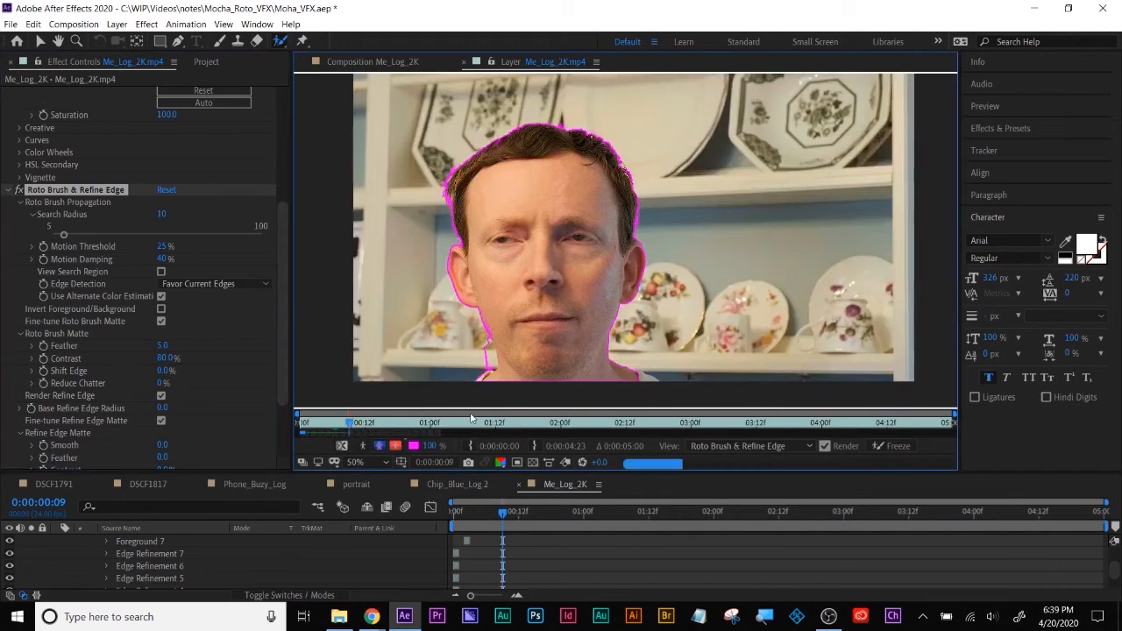
scroll(496, 306, "up", 1)
left_click_drag(494, 306, 744, 117)
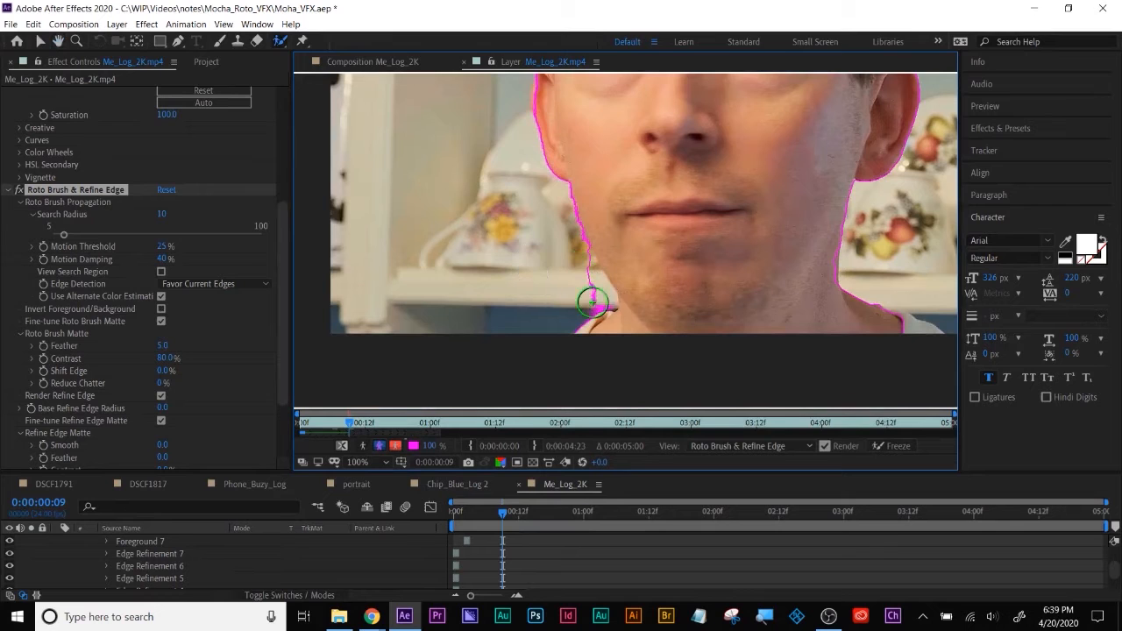
left_click_drag(579, 270, 595, 295)
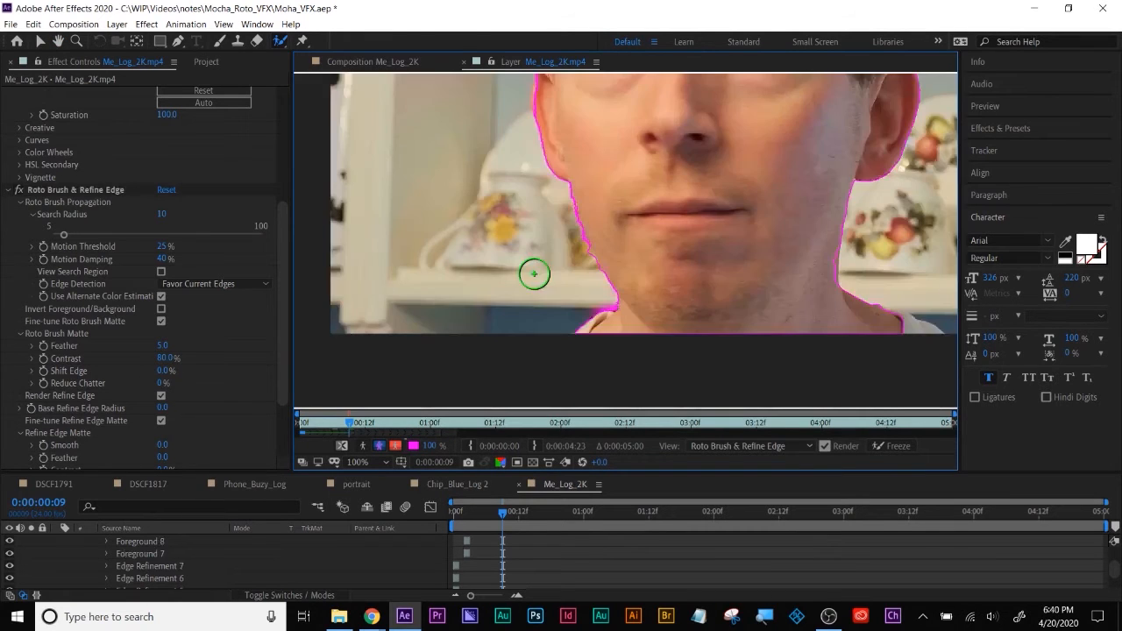
left_click_drag(577, 279, 566, 239)
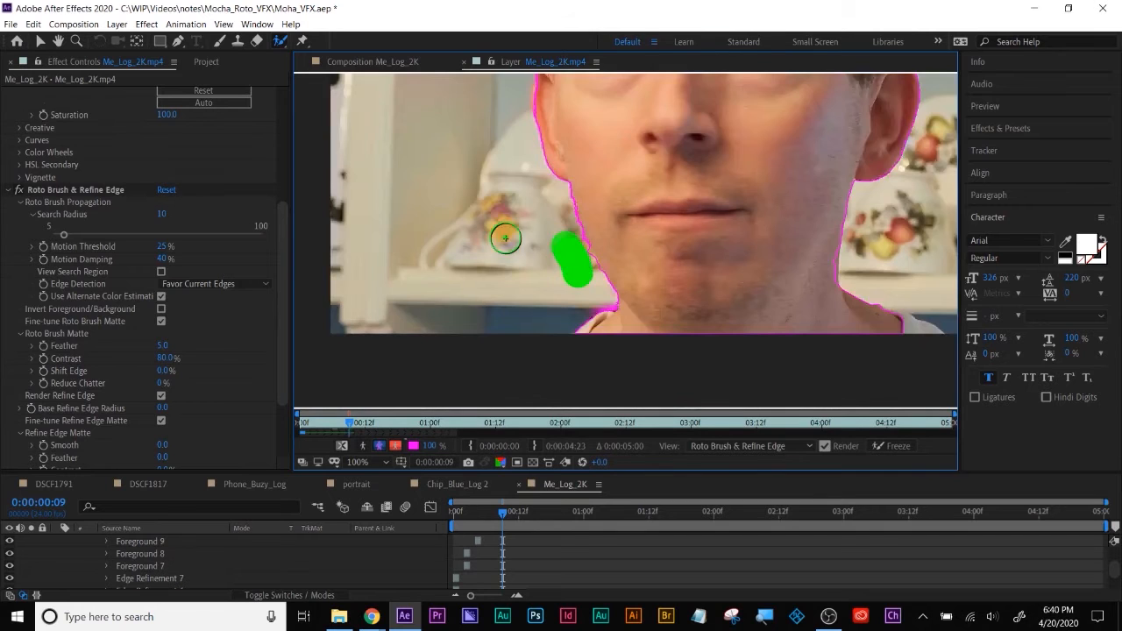
key("ctrl+z")
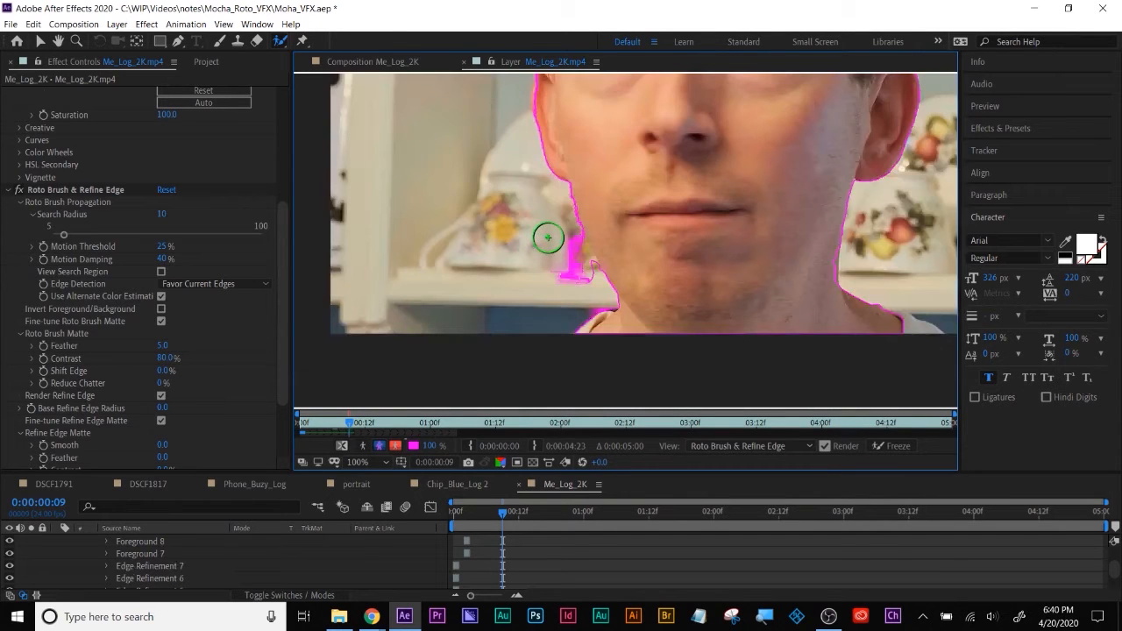
left_click_drag(557, 219, 580, 277)
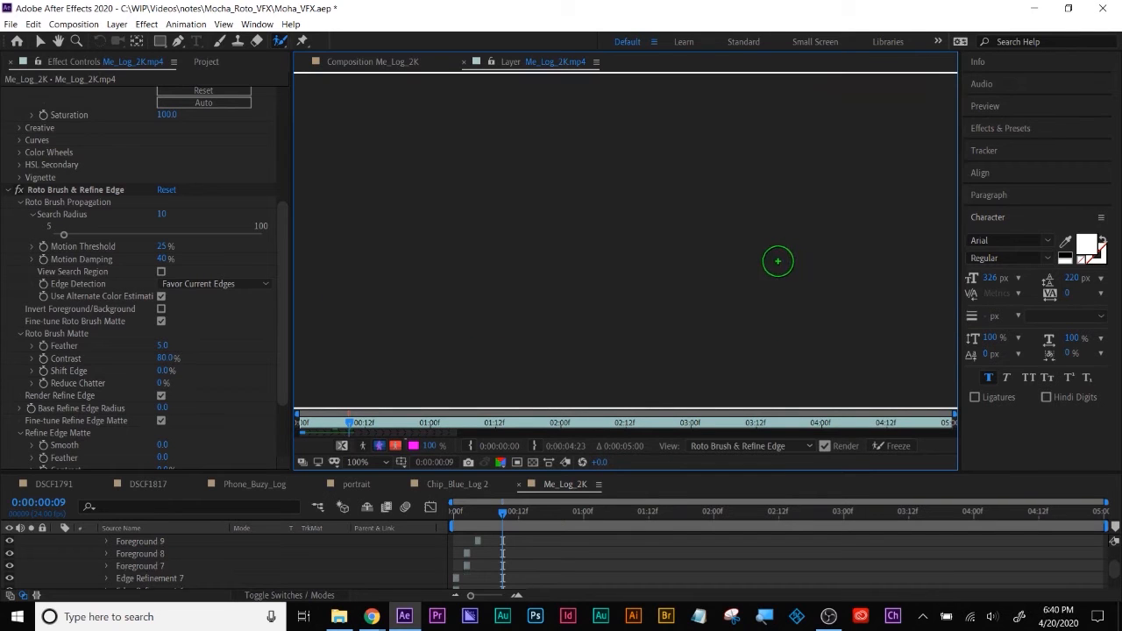
mouse_move(715, 319)
left_mouse_down()
mouse_move(716, 342)
mouse_move(717, 282)
left_mouse_up()
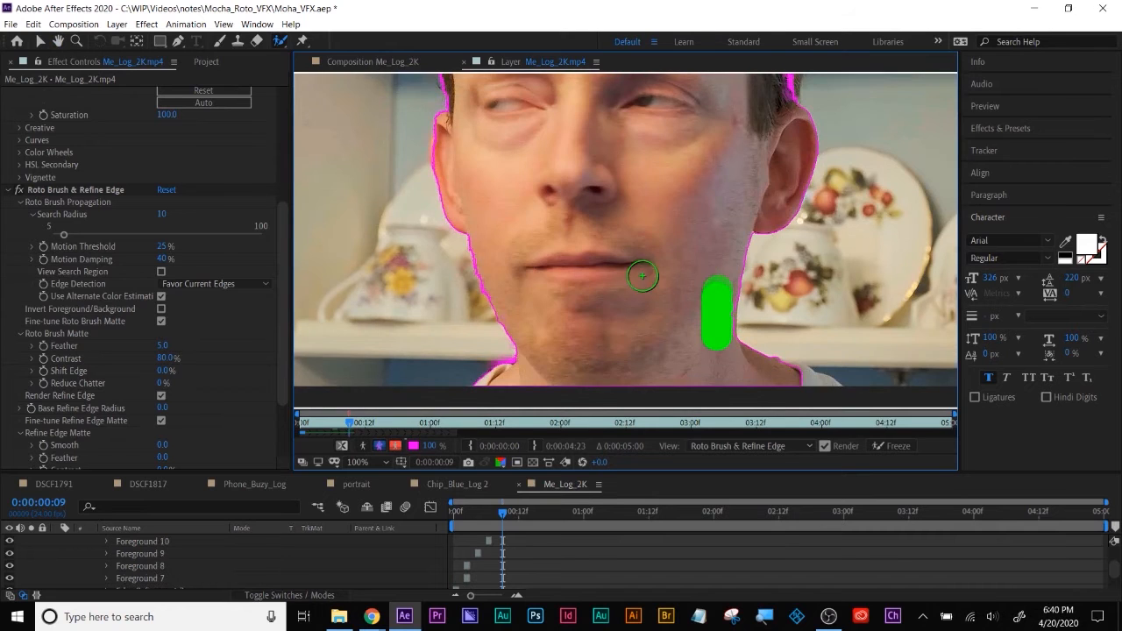
- Add the missed hair above the ear and subtract the background spill beside the hair on the opposite side
left_click_drag(674, 171, 658, 312)
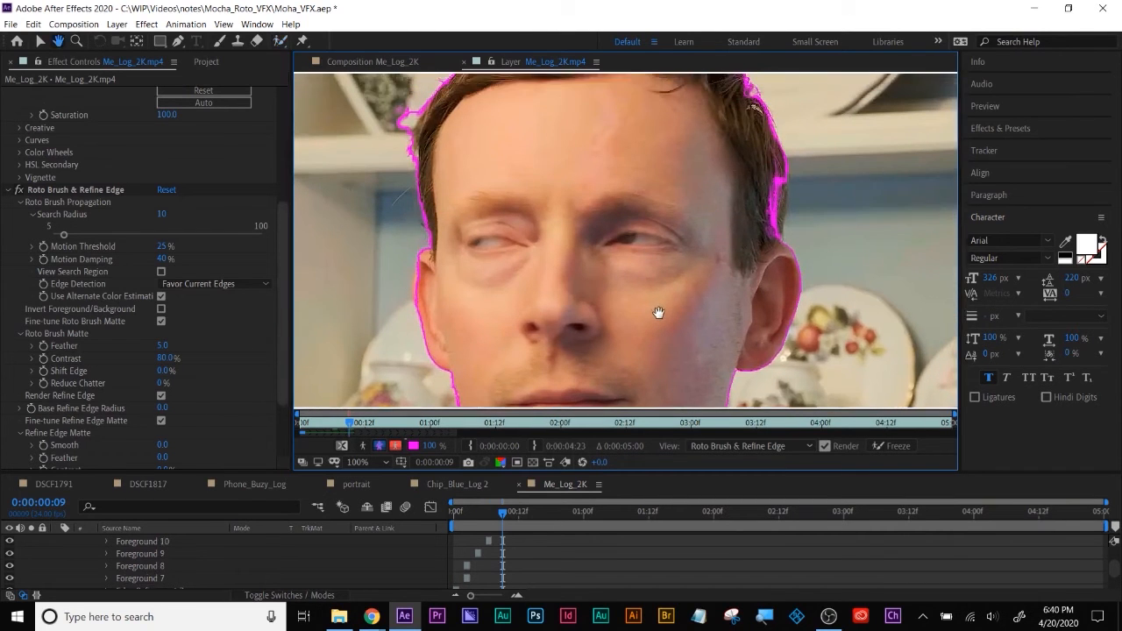
key("alt+w")
left_click_drag(742, 245, 752, 189)
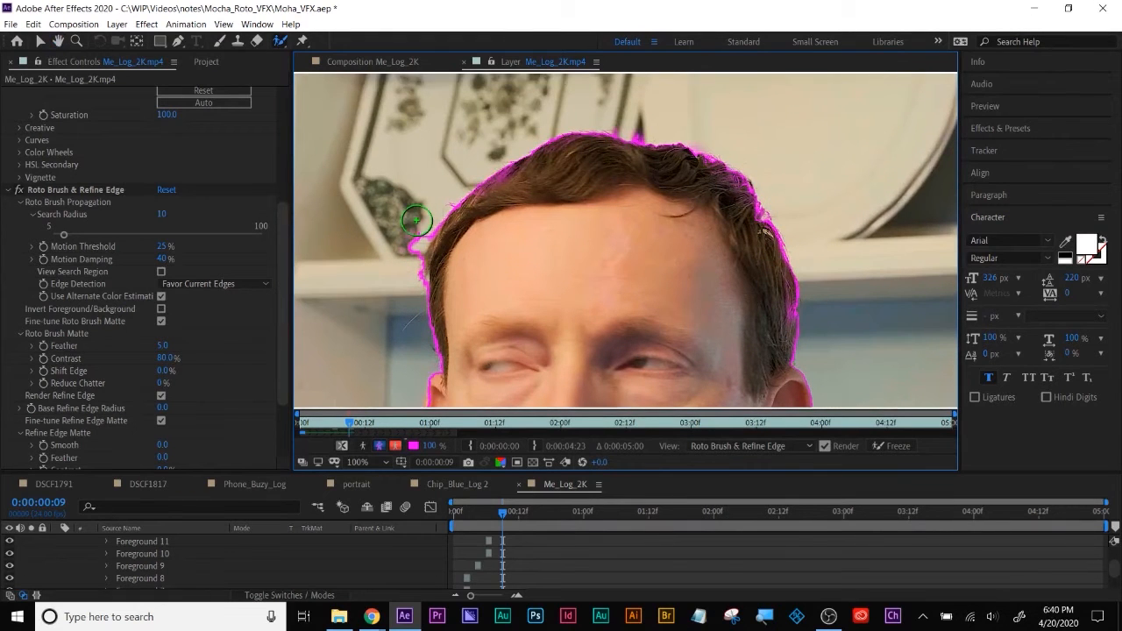
left_click_drag(422, 208, 386, 293)
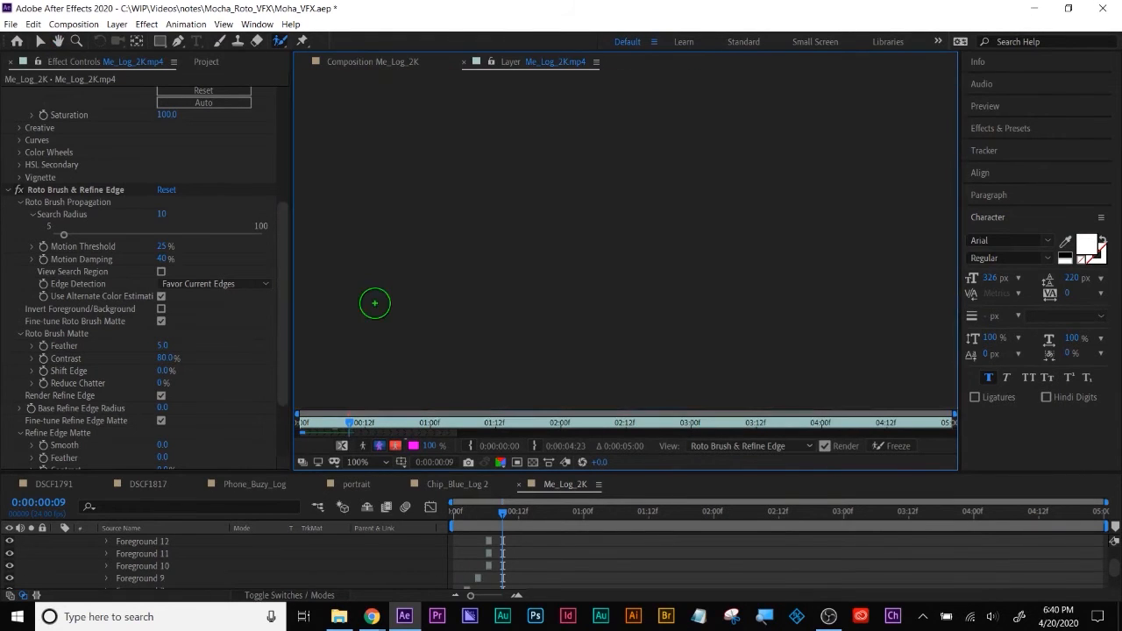
- Freeze the Roto Brush and Refine Edge result and close the layer view to return to the composition
scroll(521, 281, "down", 2)
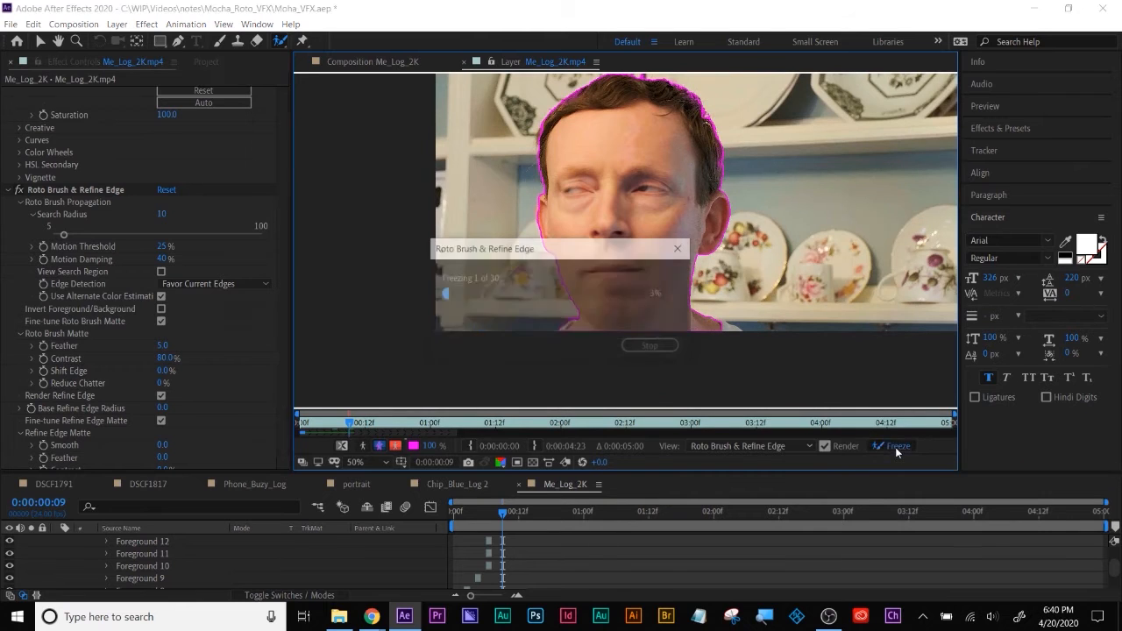
left_click(895, 447)
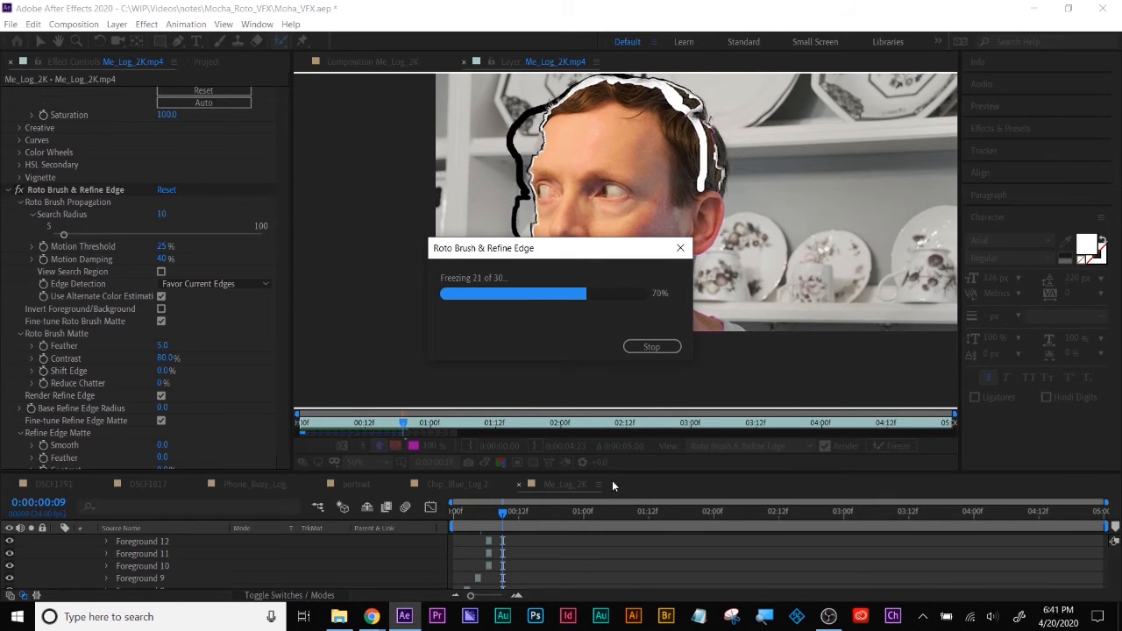
left_click(463, 62)
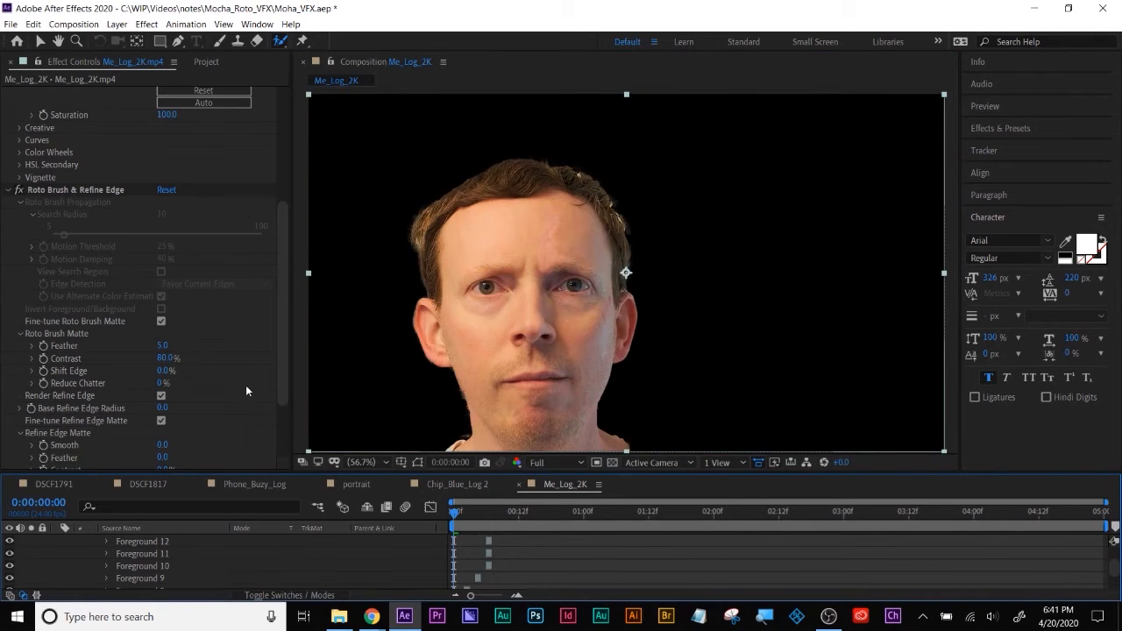
- Set the Roto Brush Matte's Feather to 44.2 and Reduce Chatter to 100%, checking the cutout on the first frame
scroll(246, 391, "down", 3)
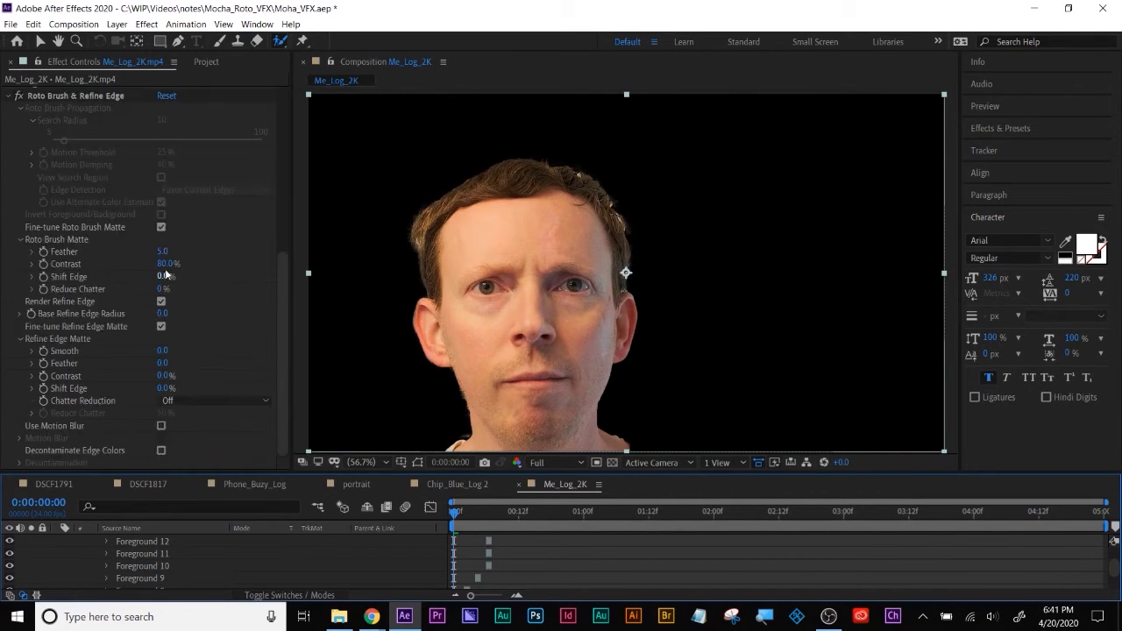
left_click_drag(165, 252, 287, 233)
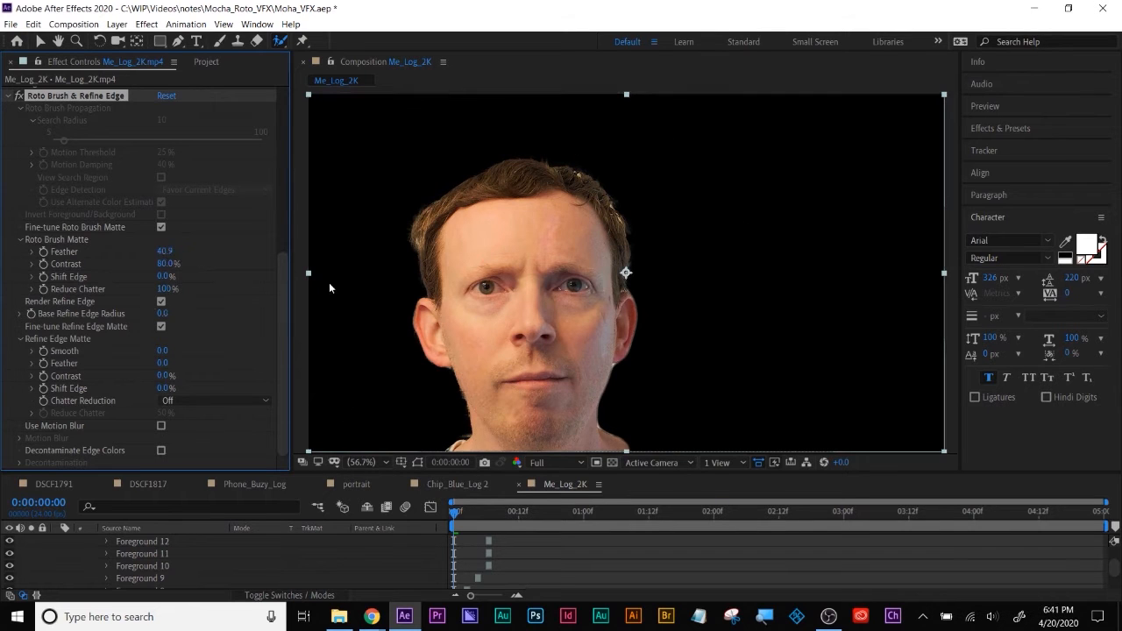
left_click_drag(176, 254, 261, 249)
mouse_move(55, 388)
left_mouse_down()
mouse_move(116, 309)
mouse_move(109, 331)
left_mouse_up()
left_click_drag(422, 304, 400, 300)
mouse_move(454, 514)
left_mouse_down()
mouse_move(475, 513)
mouse_move(451, 516)
left_mouse_up()
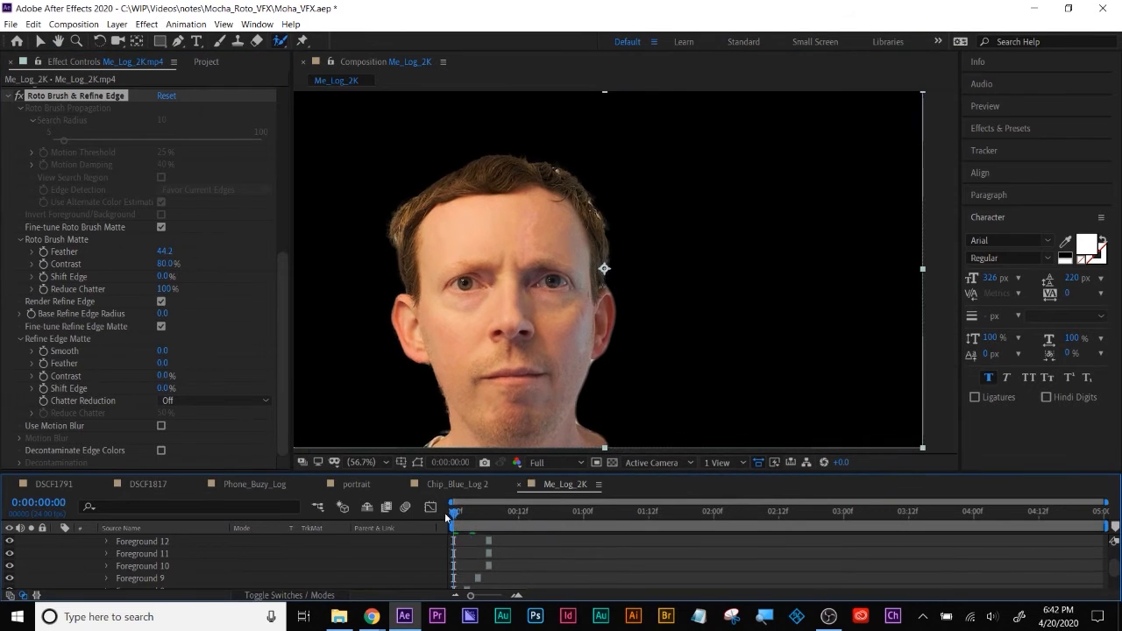
- Show the transparency grid behind the cutout and keep the composition on its first frame
left_click(611, 462)
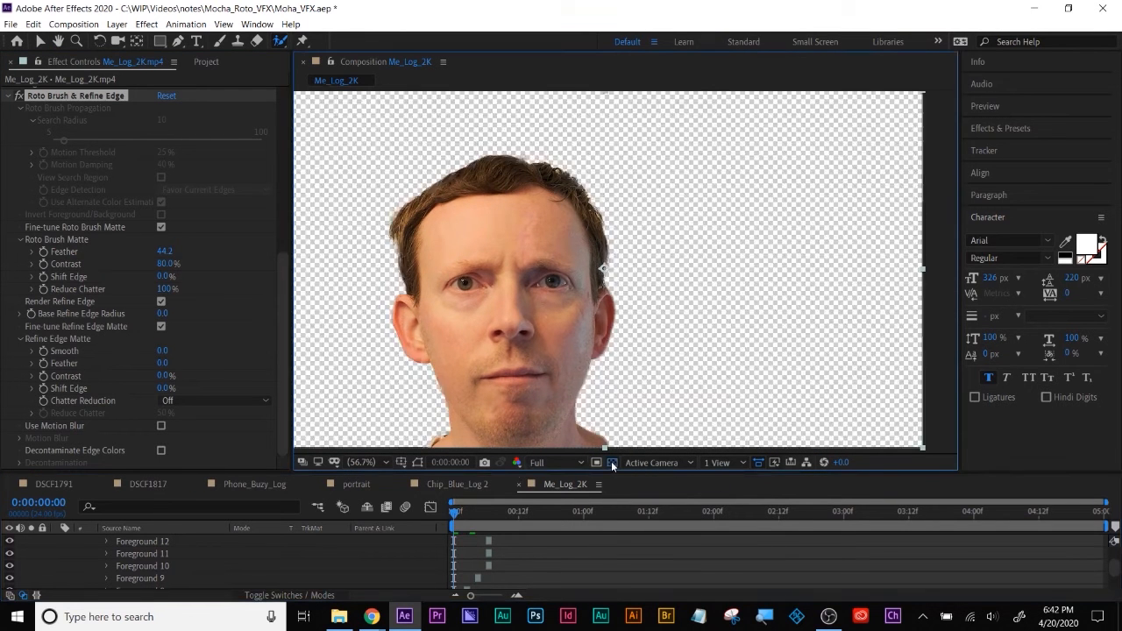
left_click(611, 462)
left_click(611, 462)
left_click_drag(455, 514, 430, 522)
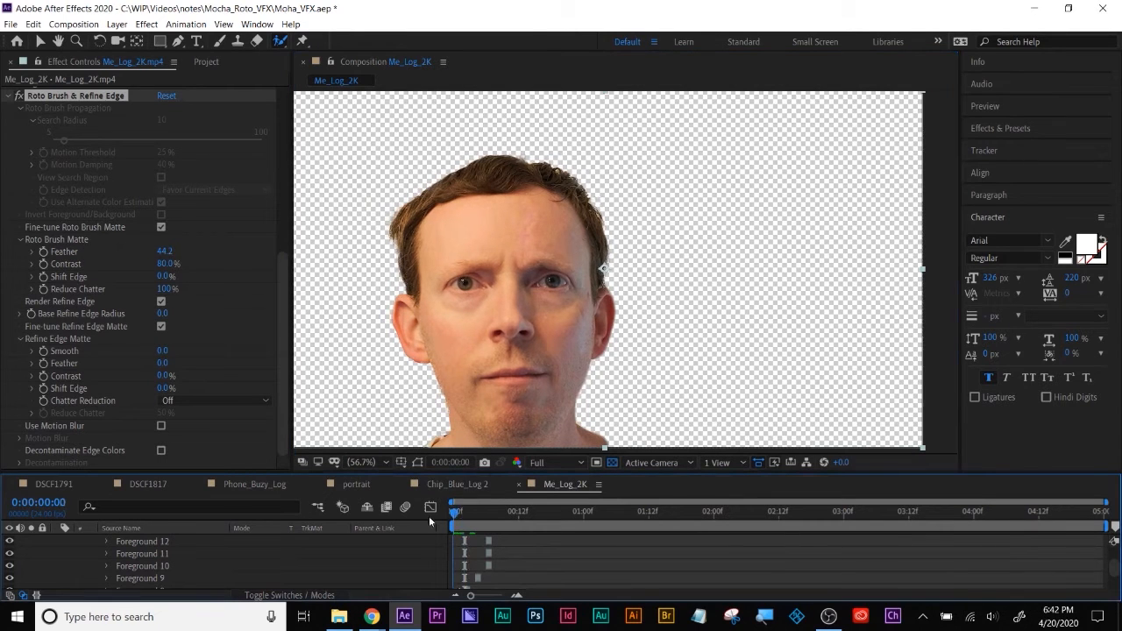
- Open the Me_Log_2K.mp4 layer view, examine the frozen matte edge along the hair up close, and return to the composition
left_click(47, 239)
scroll(400, 554, "up", 5)
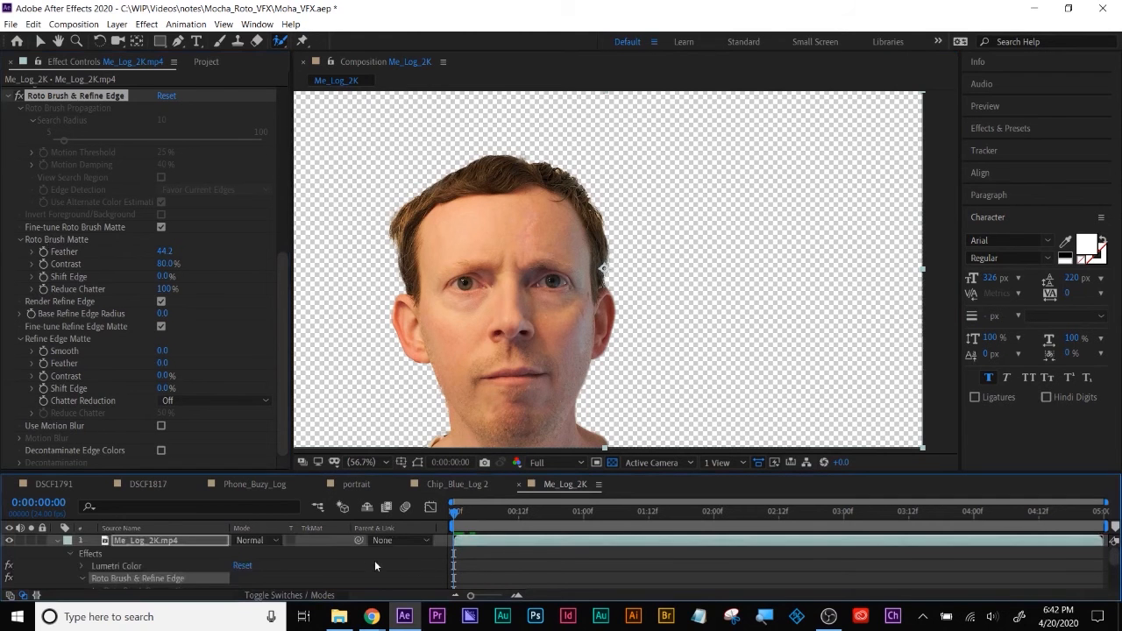
left_click(153, 541)
double_click(153, 541)
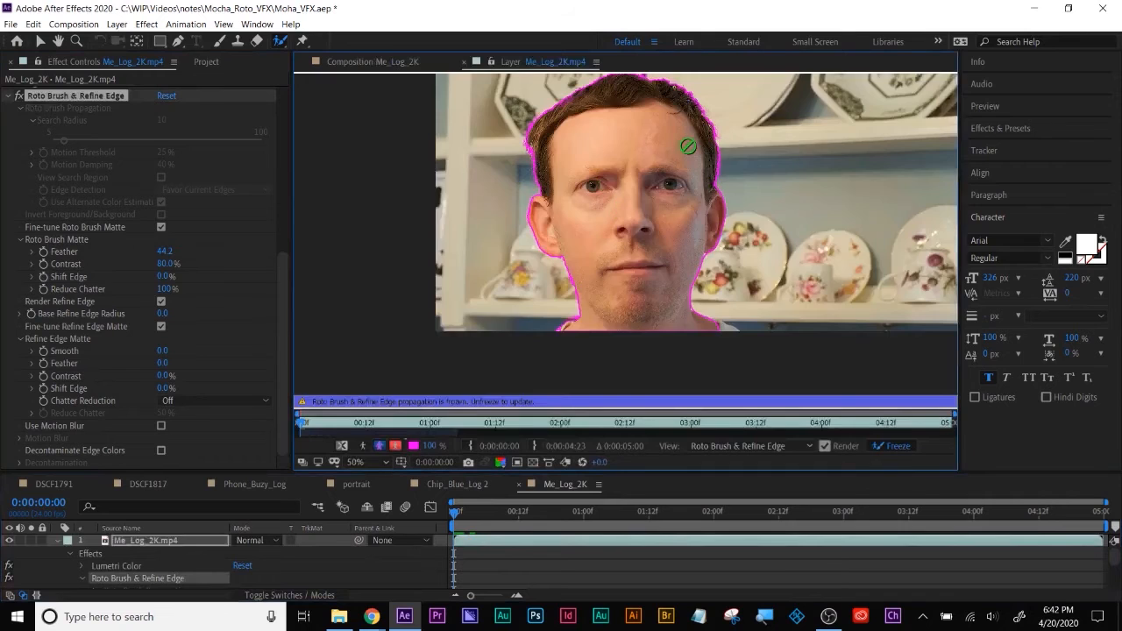
scroll(688, 170, "up", 1)
left_click_drag(686, 155, 639, 224)
scroll(670, 146, "up", 2)
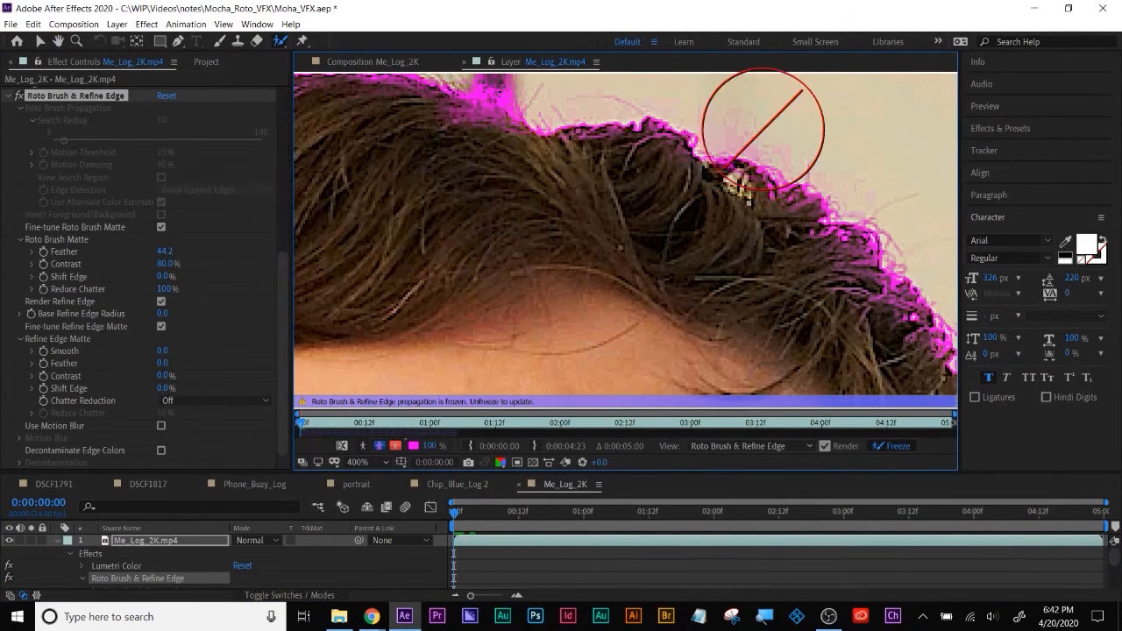
left_click(759, 136, "alt")
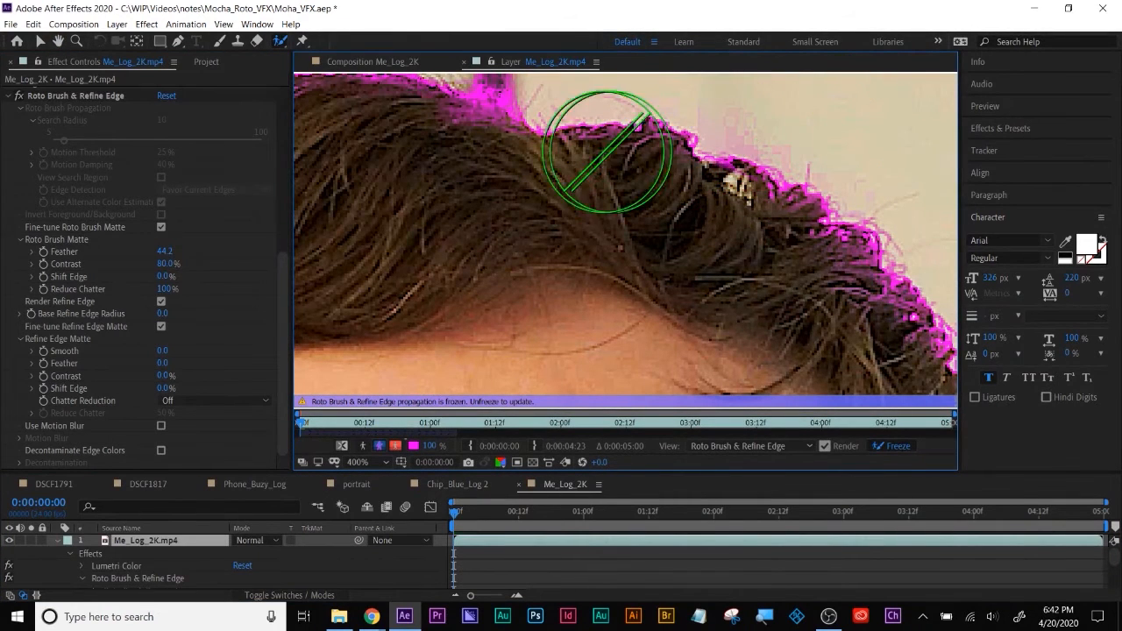
left_click(375, 61)
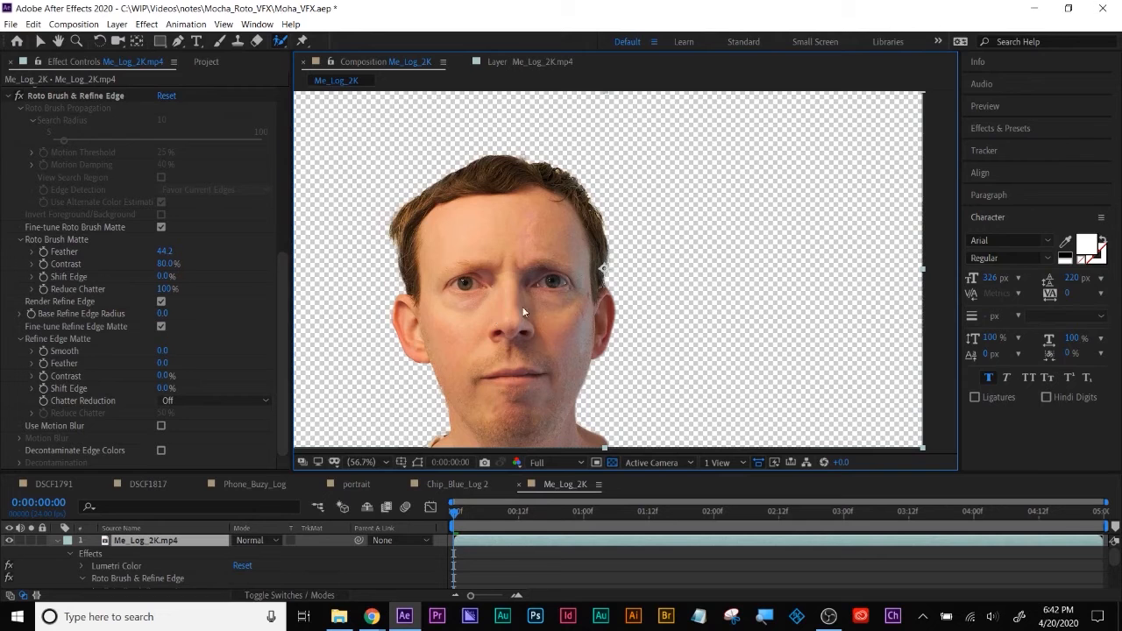
- Examine the cutout's edges up close around both ears, the jaw, the sides of the hair and the top of the head
scroll(389, 251, "up", 4)
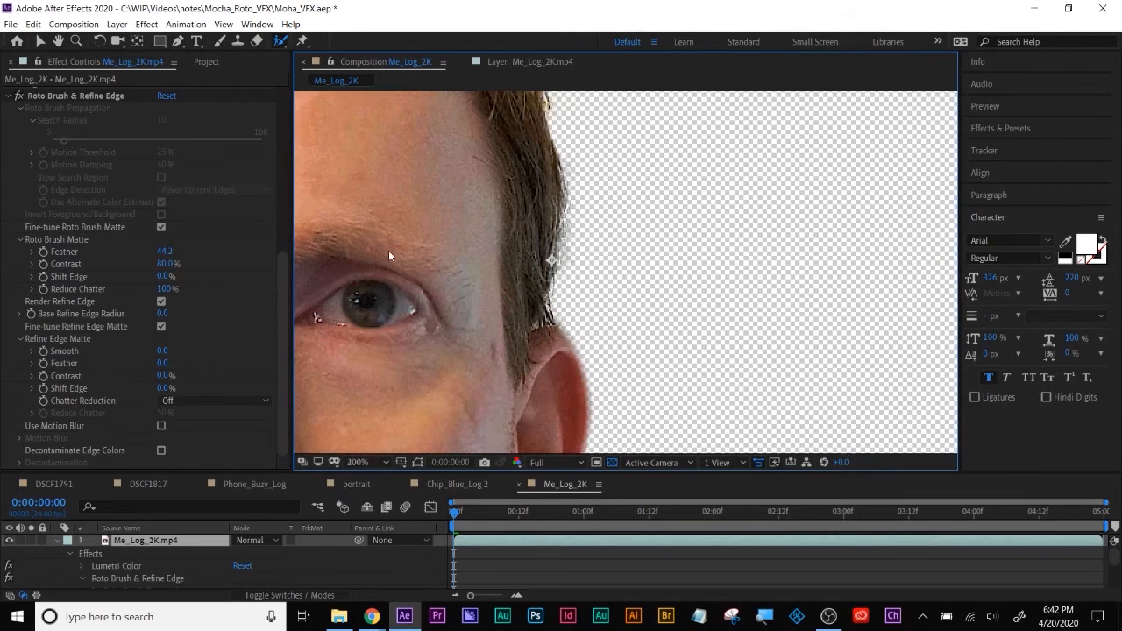
left_click(544, 253)
left_click(280, 42)
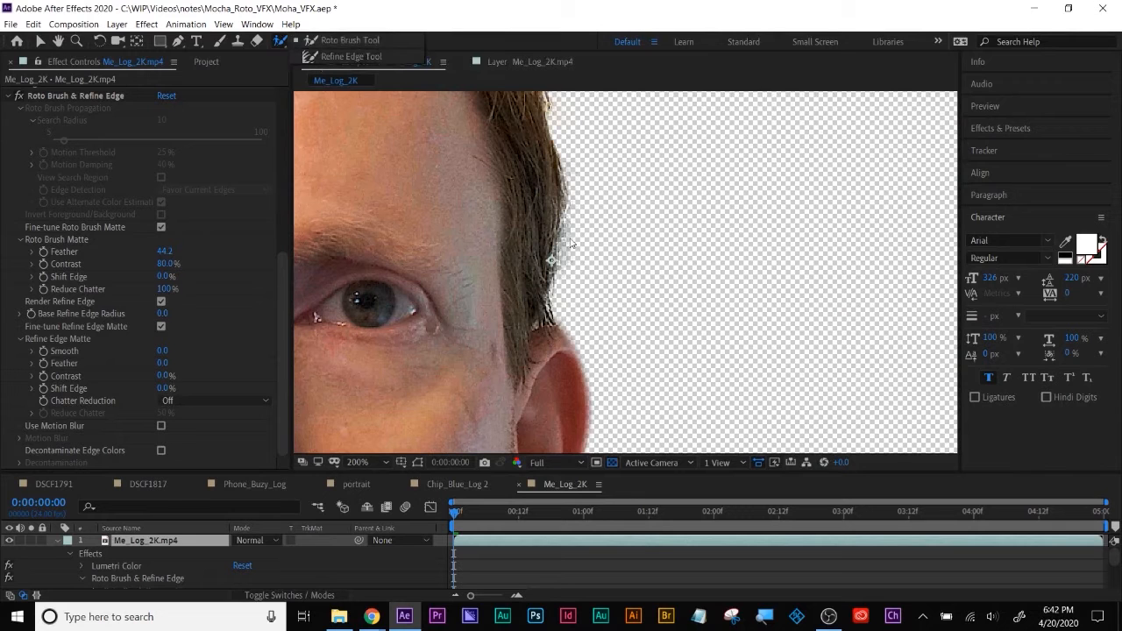
left_click(350, 172)
key("space")
left_click_drag(348, 172, 468, 51)
left_click_drag(531, 299, 536, 4)
key("space")
left_click_drag(602, 333, 880, 335)
left_click_drag(465, 256, 746, 418)
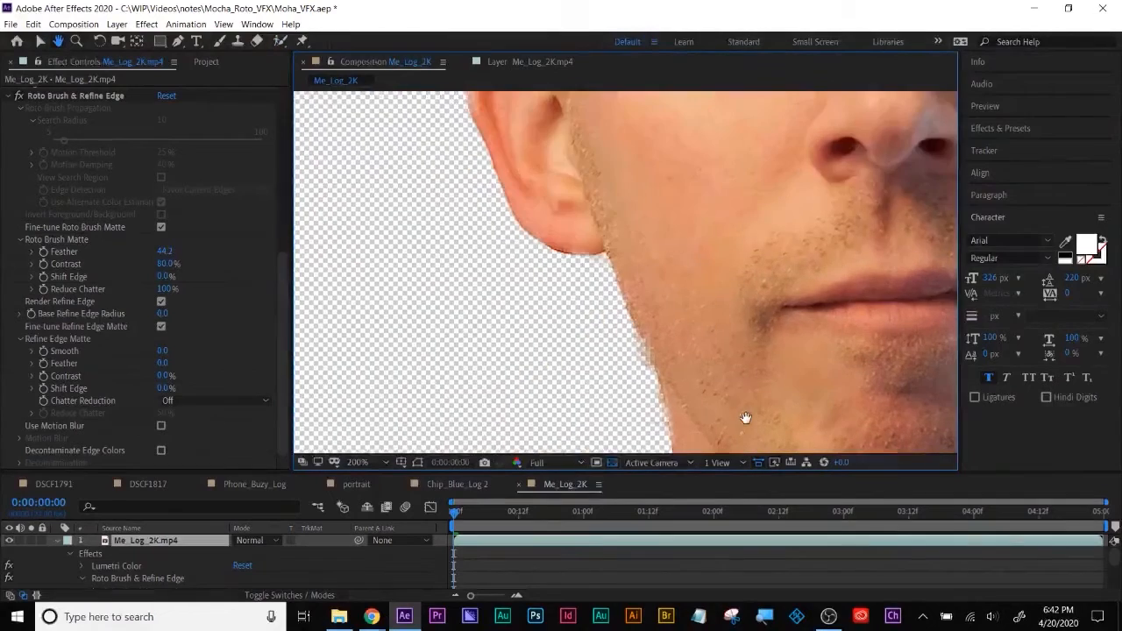
left_click_drag(549, 248, 592, 376)
left_click_drag(559, 209, 568, 296)
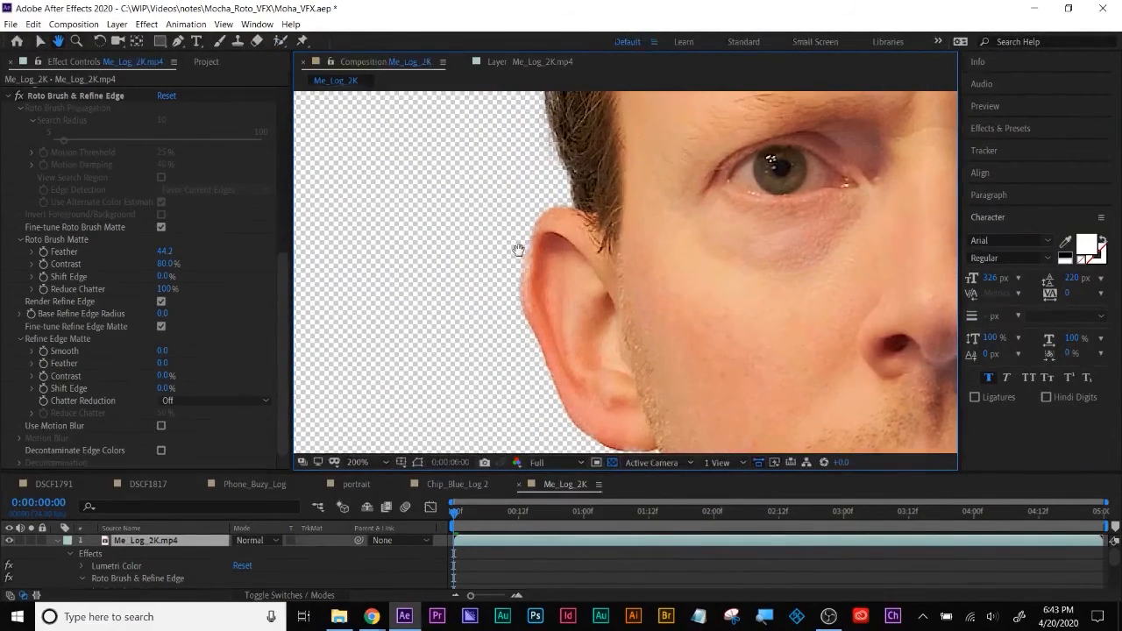
left_click_drag(616, 235, 620, 257)
left_click_drag(580, 167, 584, 300)
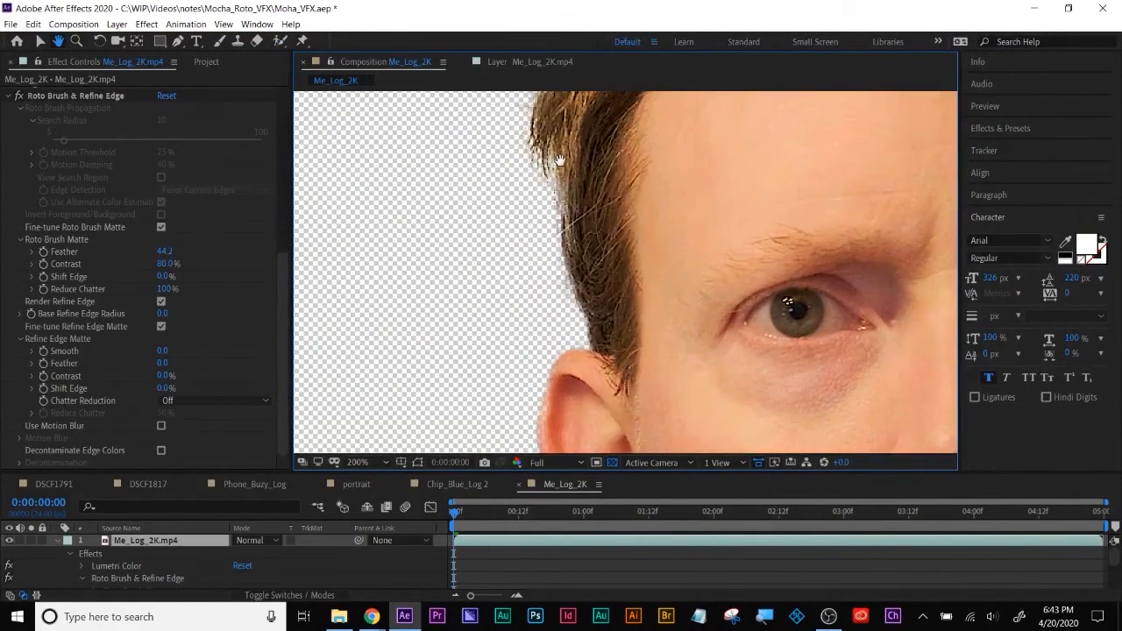
left_click_drag(632, 156, 631, 351)
left_click_drag(738, 222, 607, 303)
left_click_drag(841, 133, 631, 191)
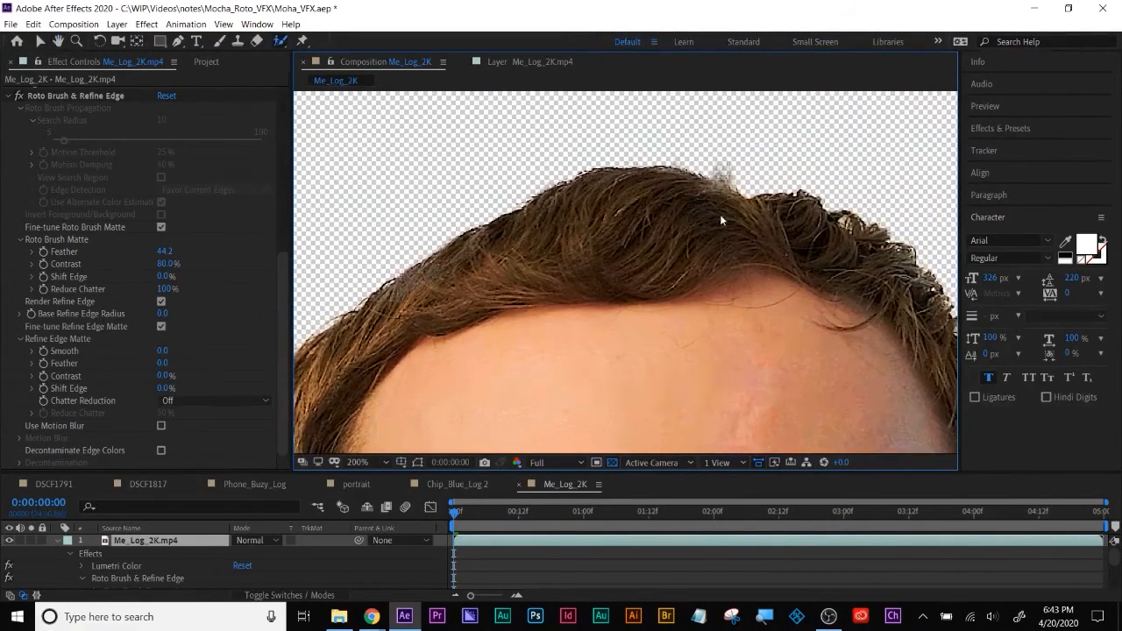
scroll(720, 214, "down", 1)
left_click_drag(713, 335, 692, 174)
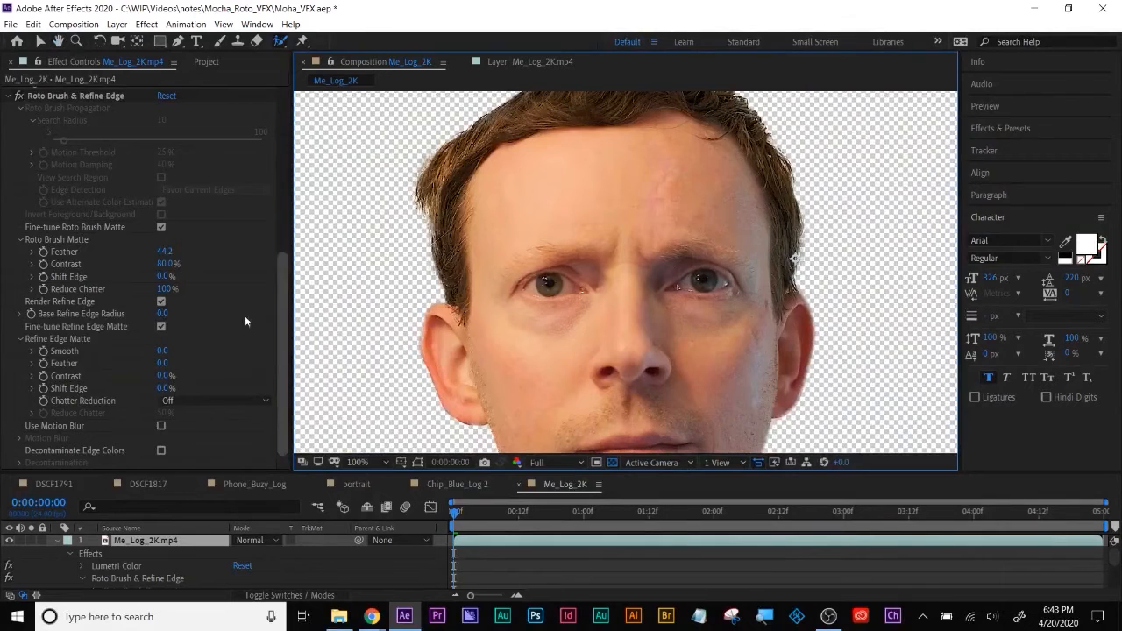
- Set the Roto Brush Matte's Feather to 36.6 and Contrast to 0%, checking the softened edge with the transparency grid toggled
left_click_drag(160, 251, 131, 279)
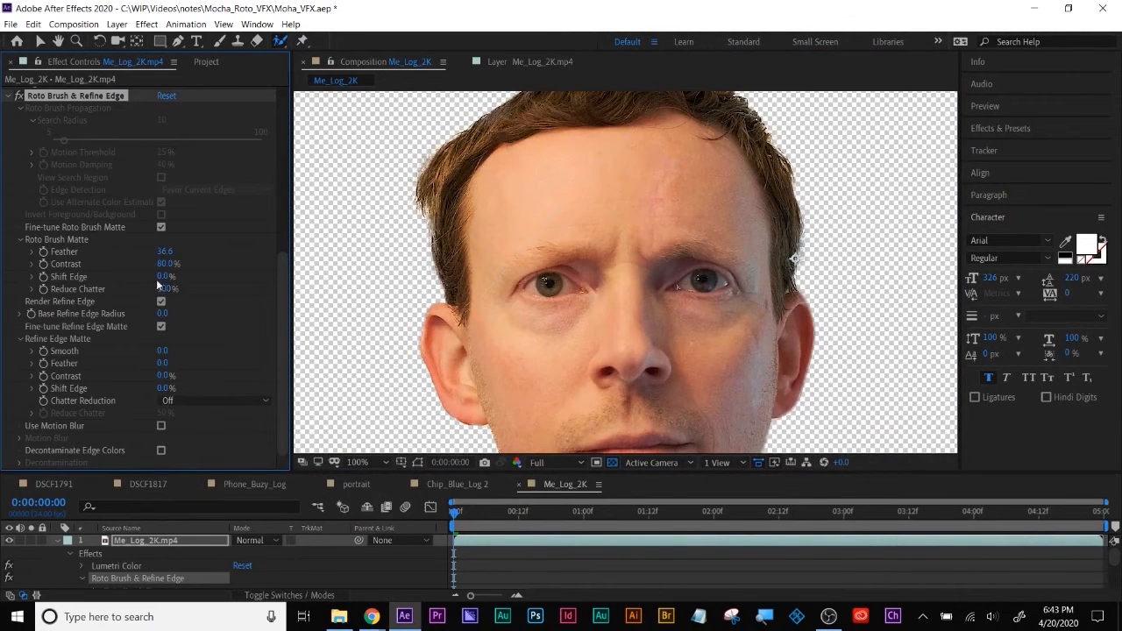
mouse_move(163, 264)
left_mouse_down()
mouse_move(125, 285)
mouse_move(78, 348)
left_mouse_up()
left_click(612, 462)
left_click(611, 462)
scroll(612, 372, "down", 1)
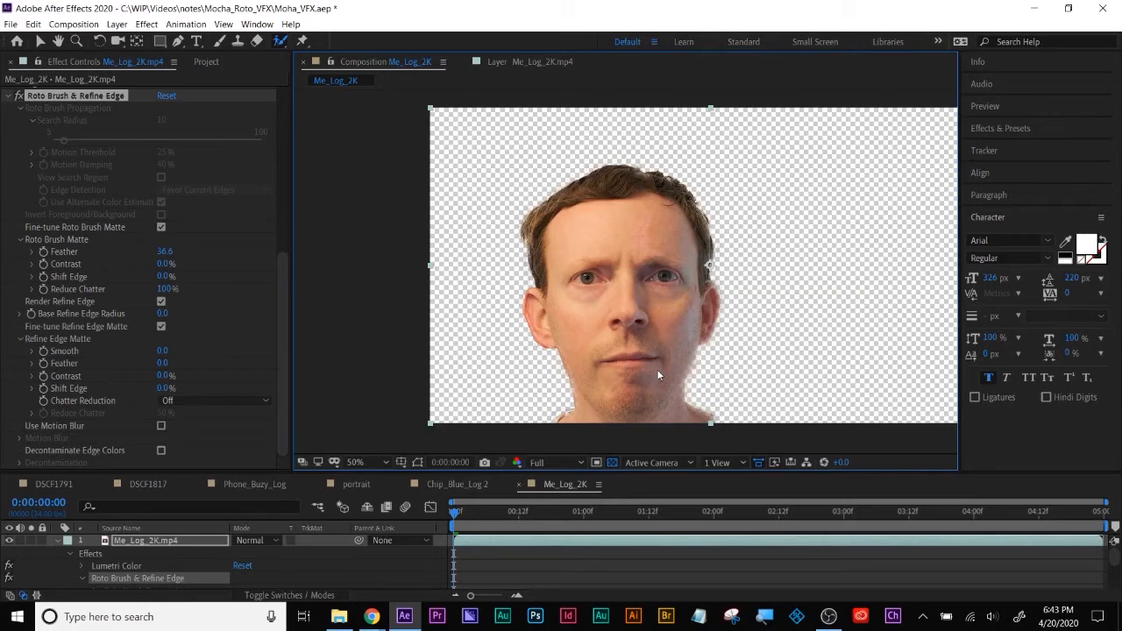
- Add a white 1920 x 1080 solid as a backdrop beneath the Me_Log_2K.mp4 layer and save the project
left_click(521, 579)
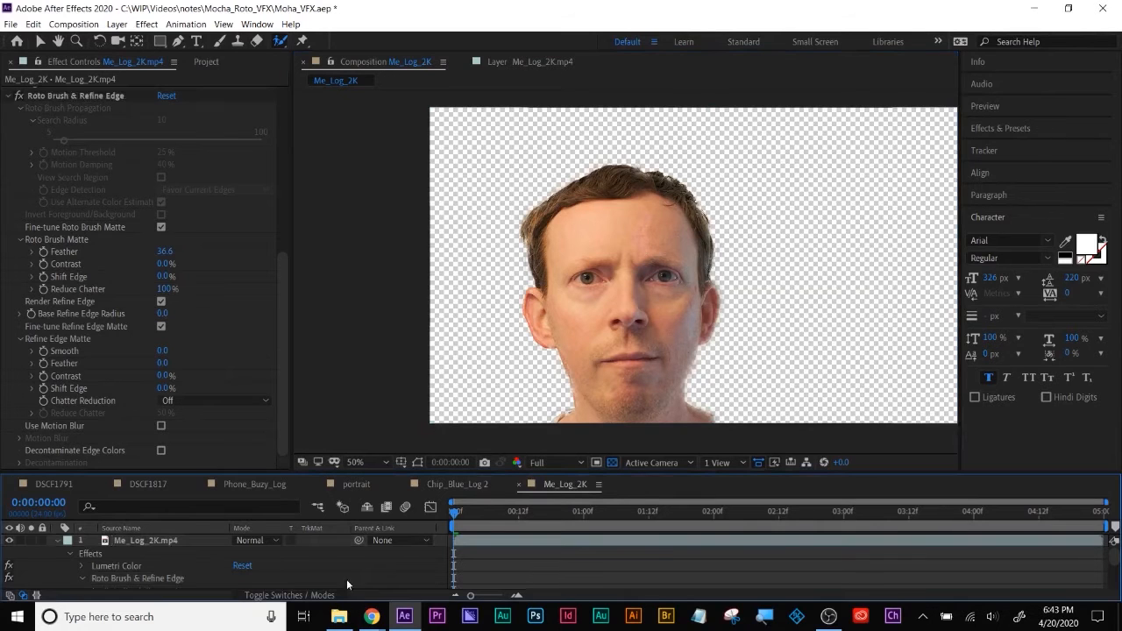
left_click(57, 542)
right_click(140, 563)
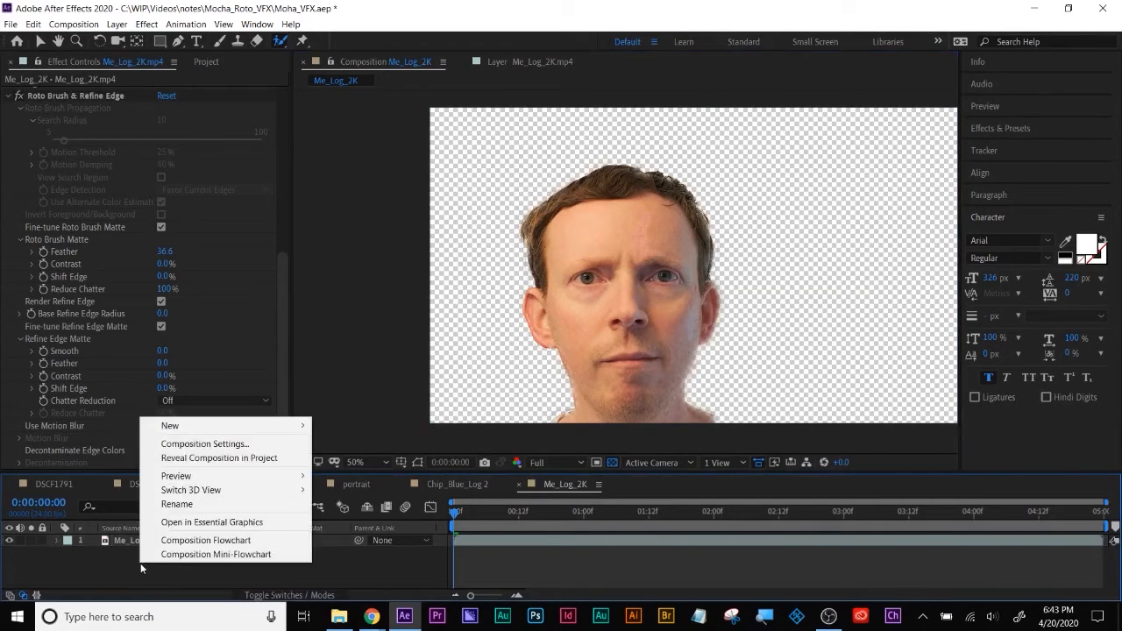
mouse_move(176, 430)
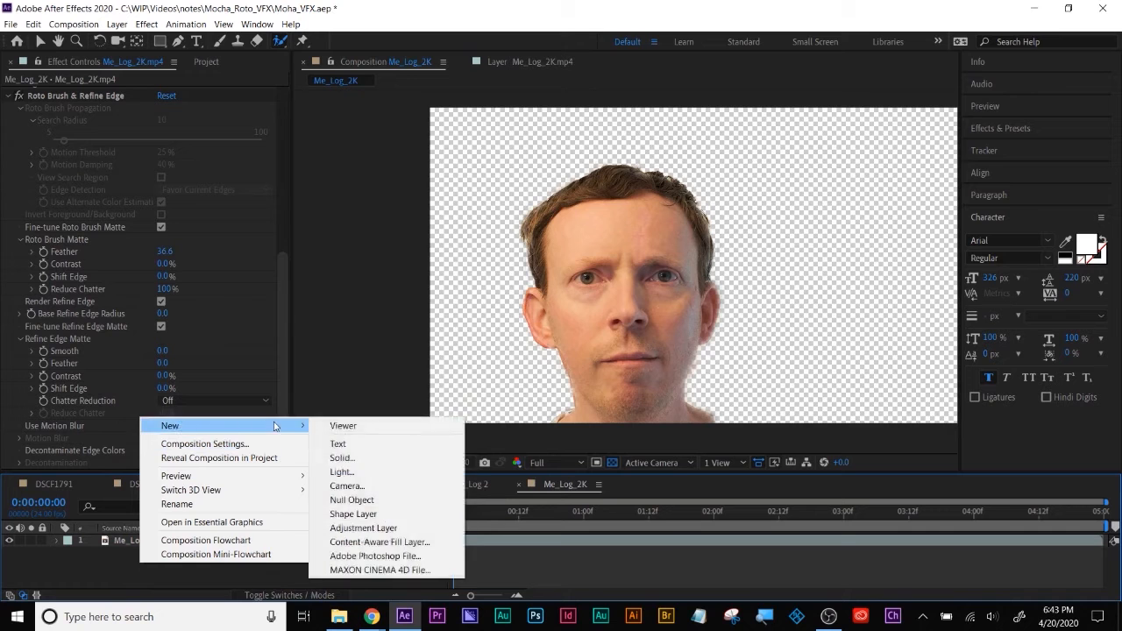
left_click(372, 461)
left_click(383, 305)
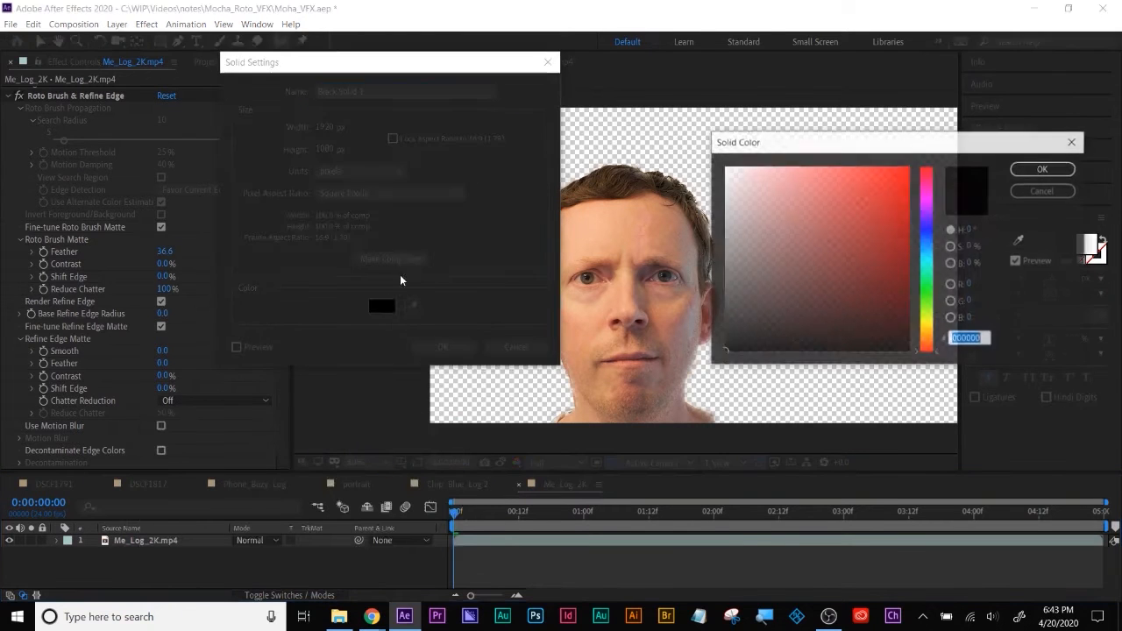
left_click(726, 167)
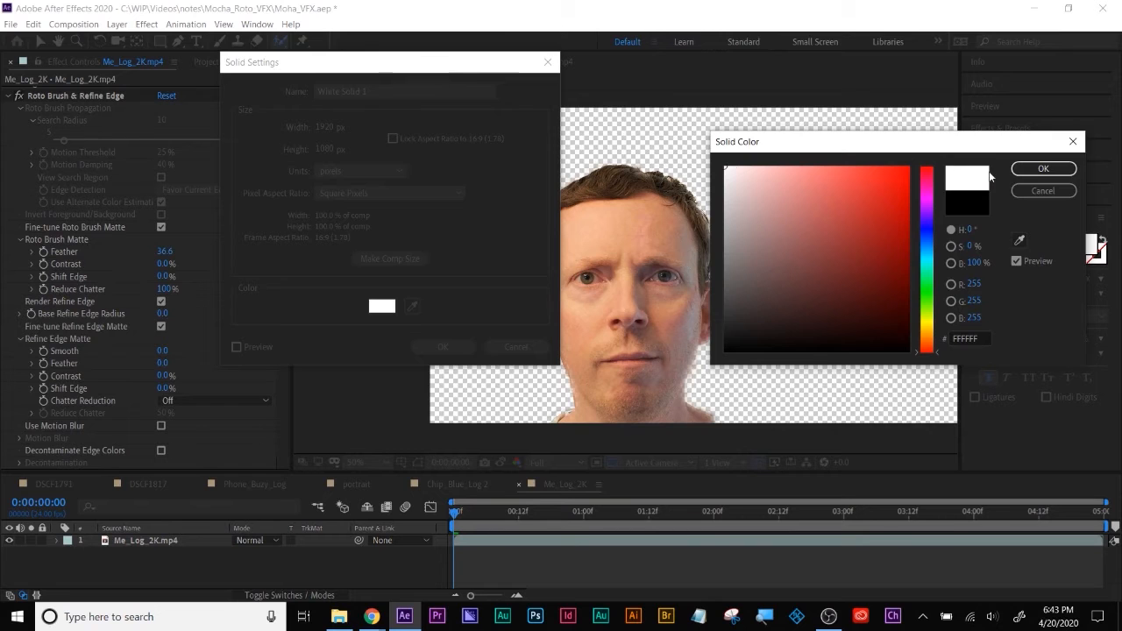
left_click(1043, 168)
left_click(443, 346)
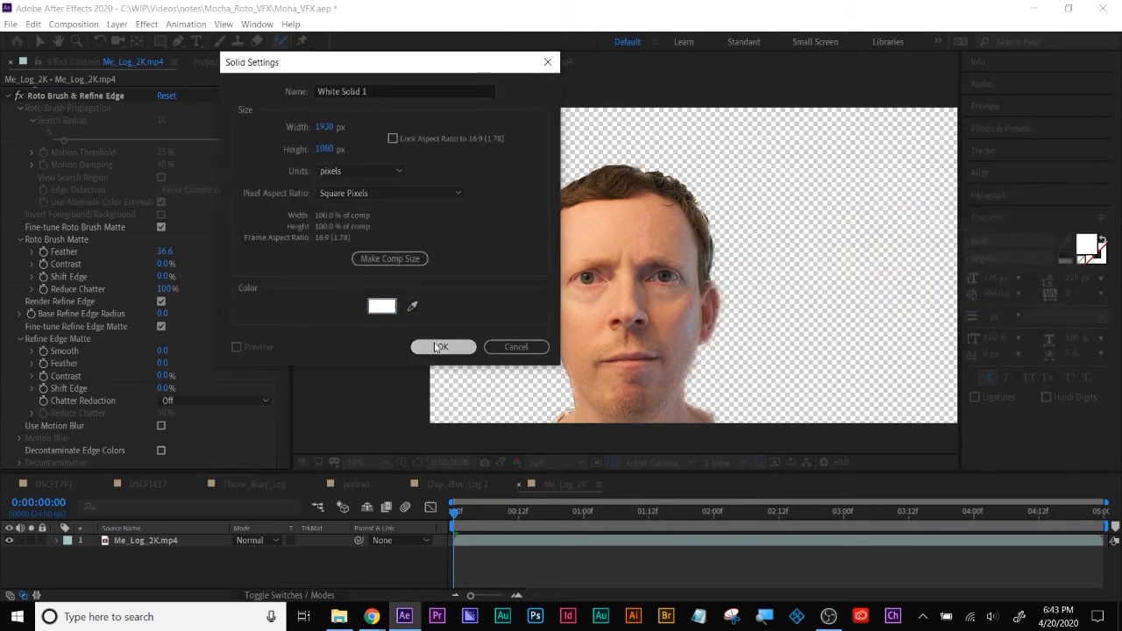
left_click_drag(149, 547, 177, 569)
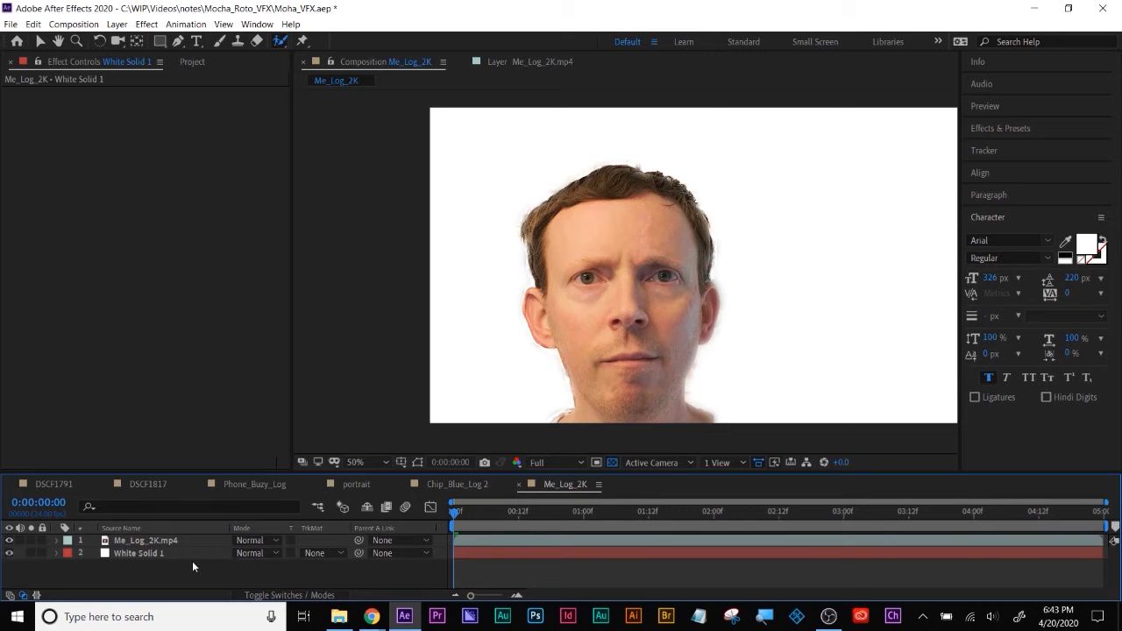
key("ctrl+s")
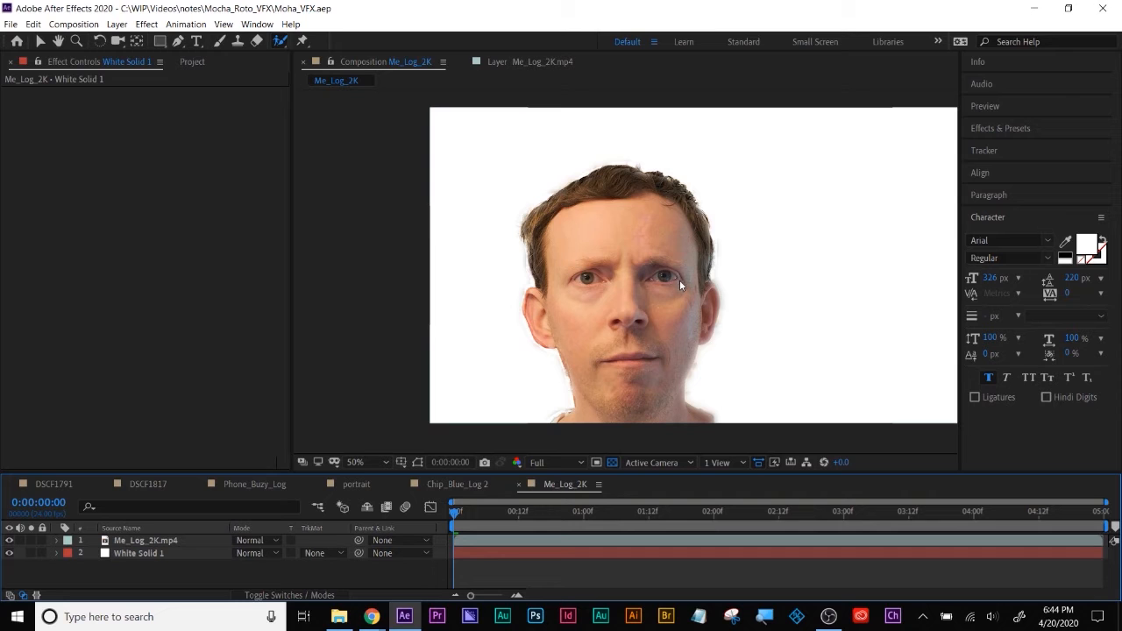
- Set the Refine Edge Matte's Chatter Reduction to Smoother (Slower), Smooth to 17.7, Feather to 9.4 and Reduce Chatter to 94%, with motion blur enabled
left_click(278, 41)
left_click(141, 541)
left_click(202, 400)
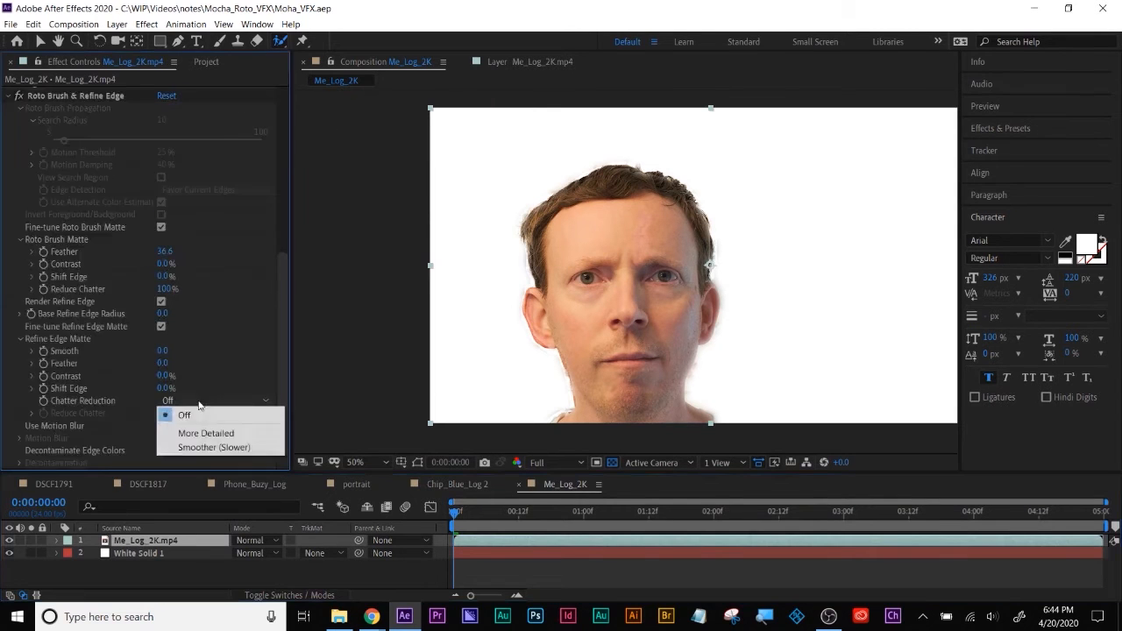
left_click(188, 449)
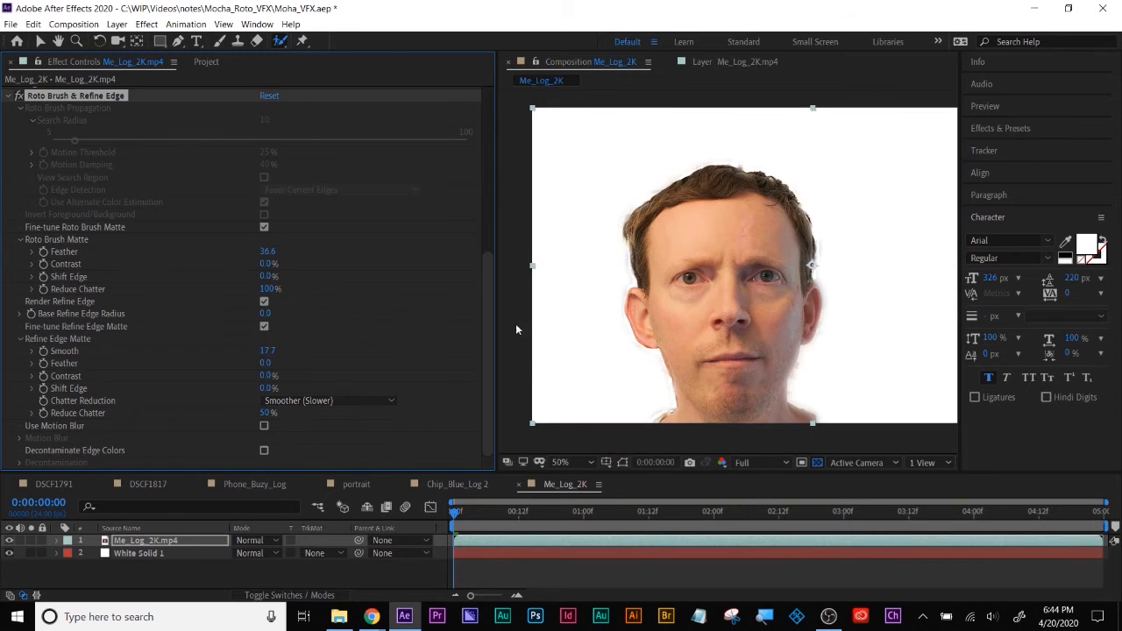
left_click_drag(266, 364, 329, 353)
left_click_drag(277, 413, 319, 429)
left_click_drag(319, 428, 309, 429)
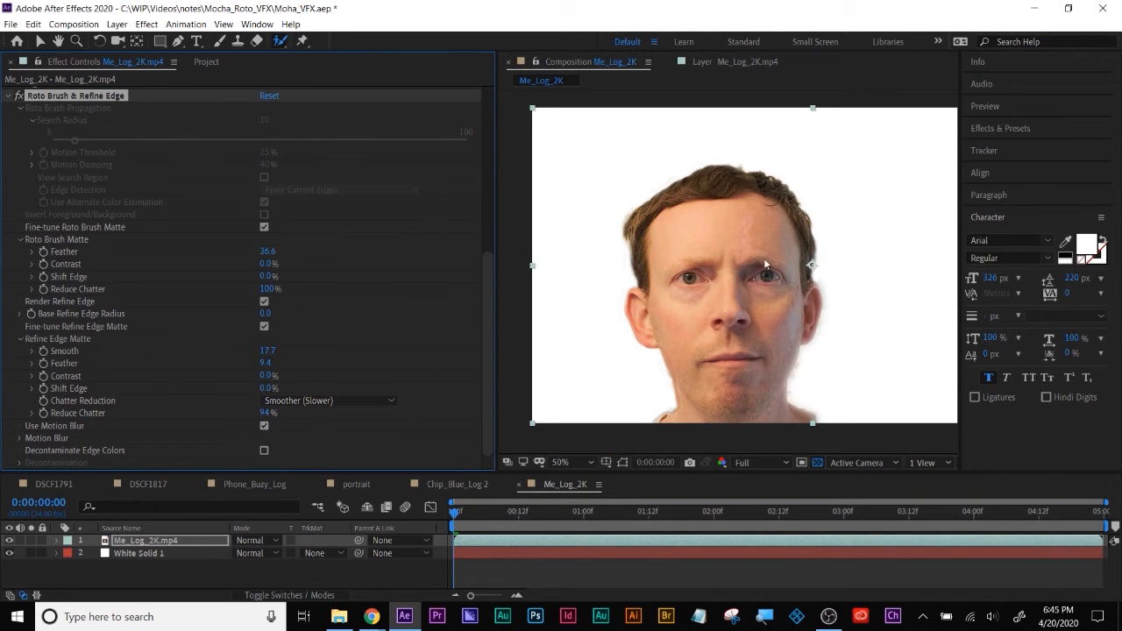
- Check the face and hair edges against the white backdrop and set the Refine Edge Matte's Smooth to 20.9
scroll(764, 256, "up", 1)
key("h")
left_click_drag(620, 175, 645, 239)
left_click_drag(719, 242, 617, 196)
left_click_drag(639, 239, 700, 222)
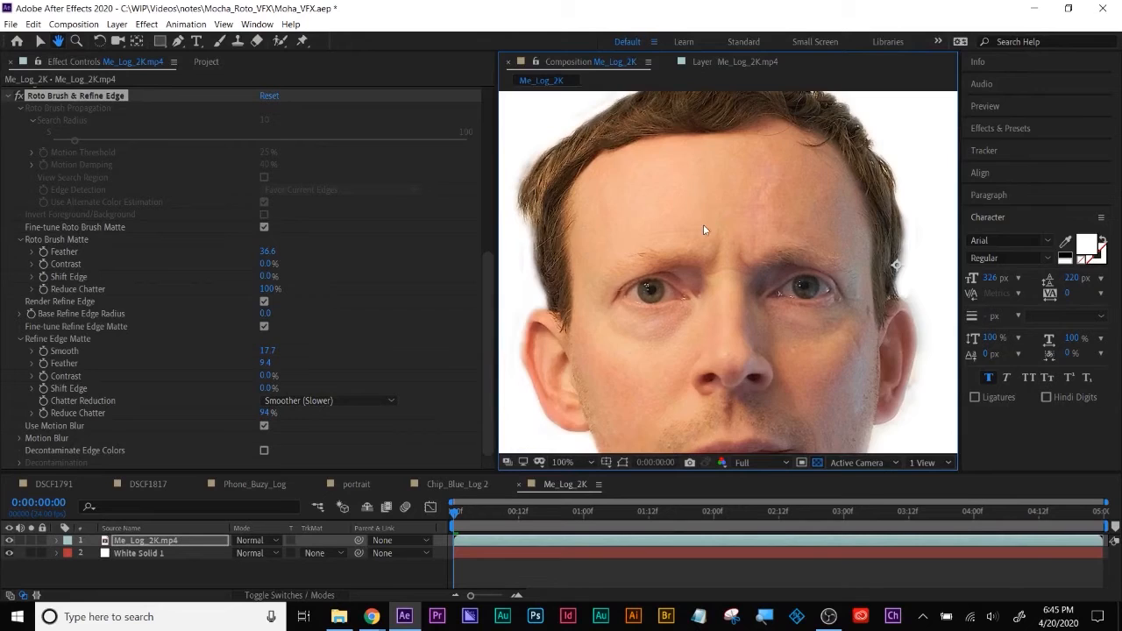
scroll(703, 224, "down", 1)
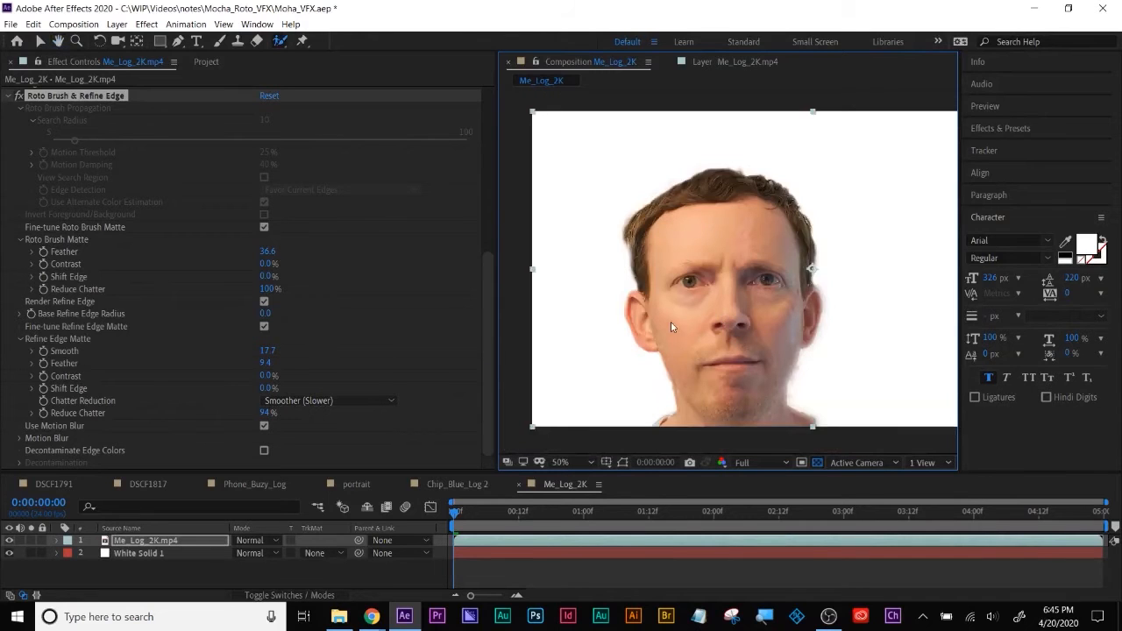
mouse_move(724, 324)
left_mouse_down()
mouse_move(724, 306)
mouse_move(724, 328)
left_mouse_up()
left_click_drag(267, 351, 293, 349)
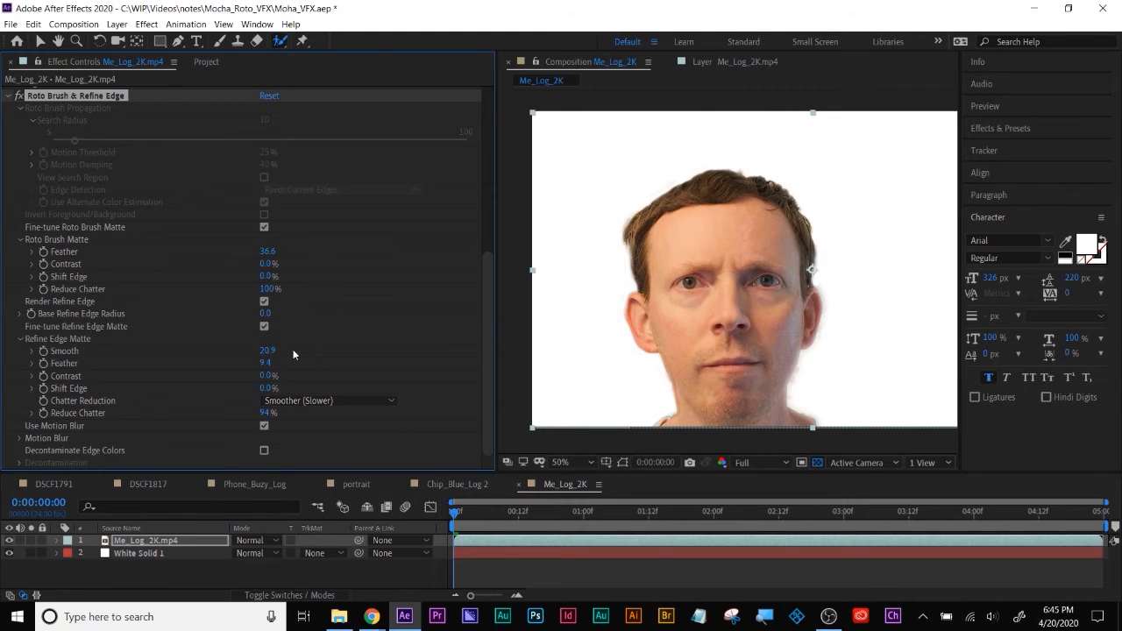
left_click(513, 565)
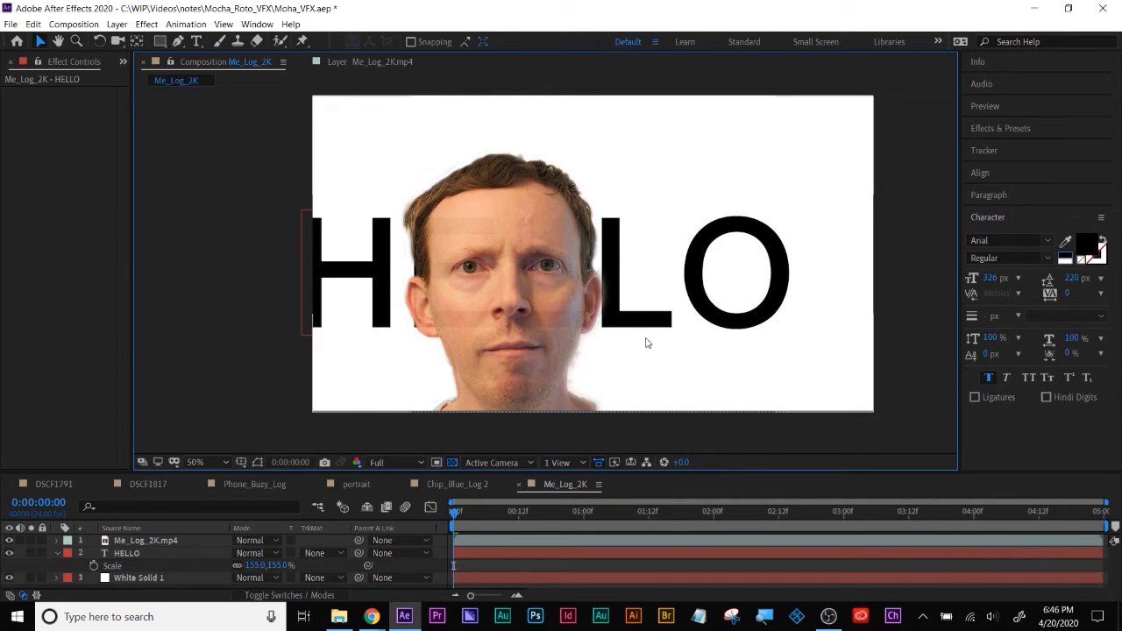
- Display the project's item list at a wider size and close the Me_Log_2K and Chip_Blue_Log 2 compositions
left_click(124, 61)
left_click(147, 94)
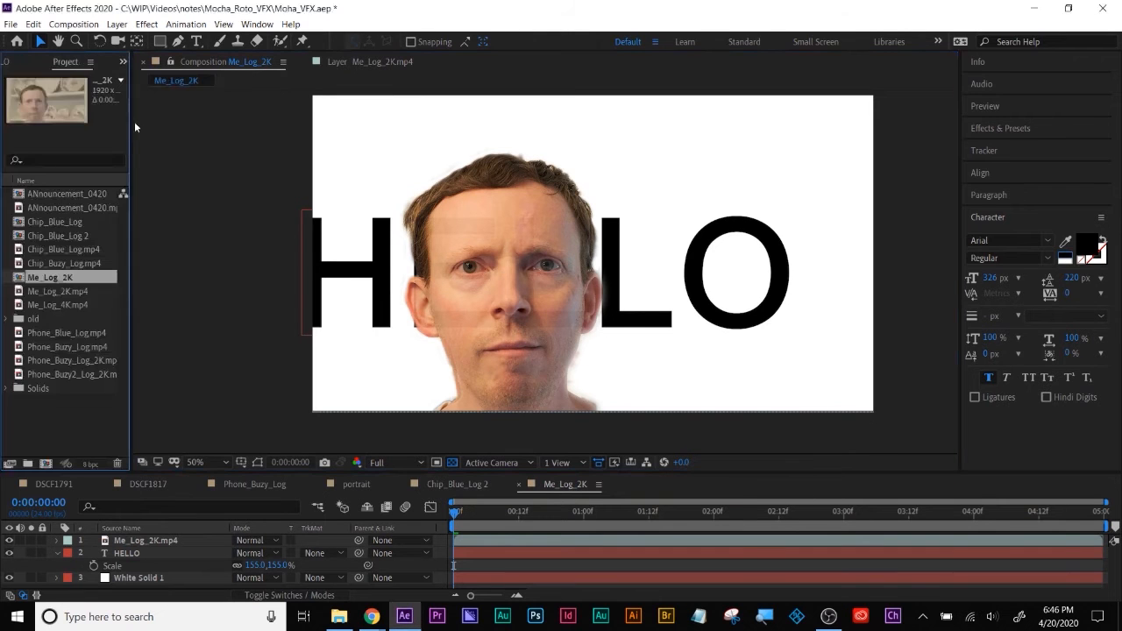
left_click_drag(132, 122, 171, 122)
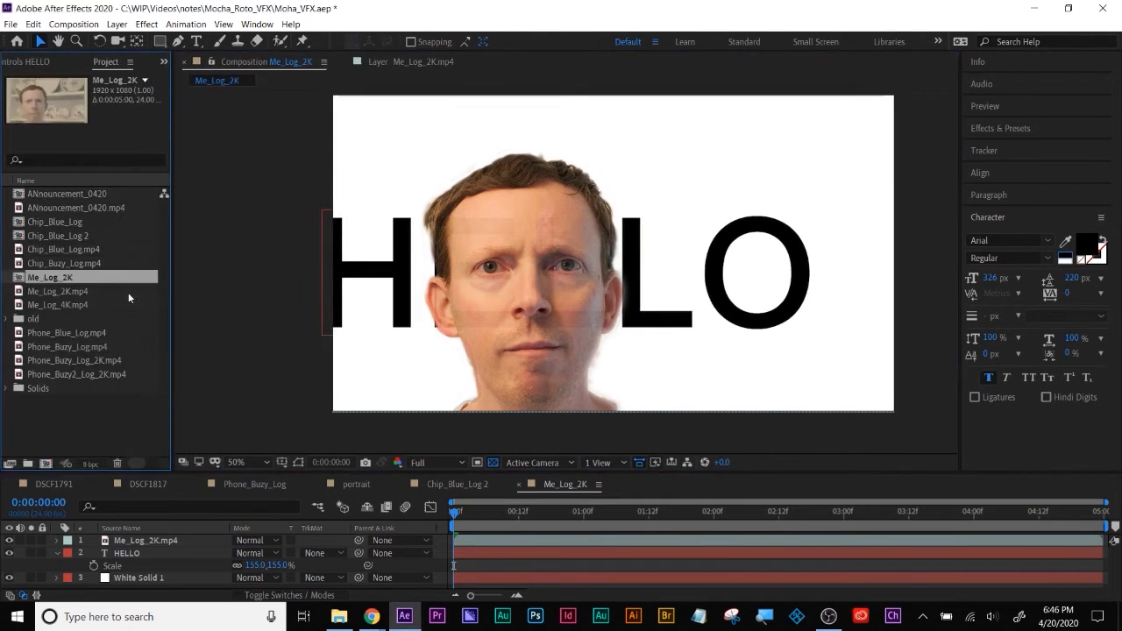
left_click(76, 419)
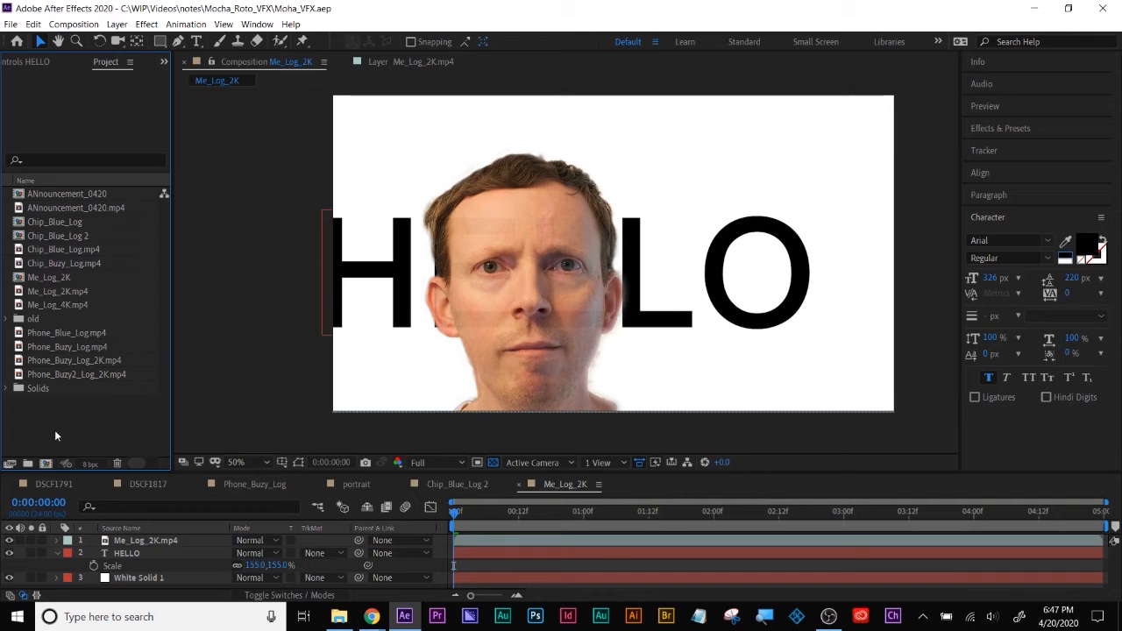
left_click(518, 486)
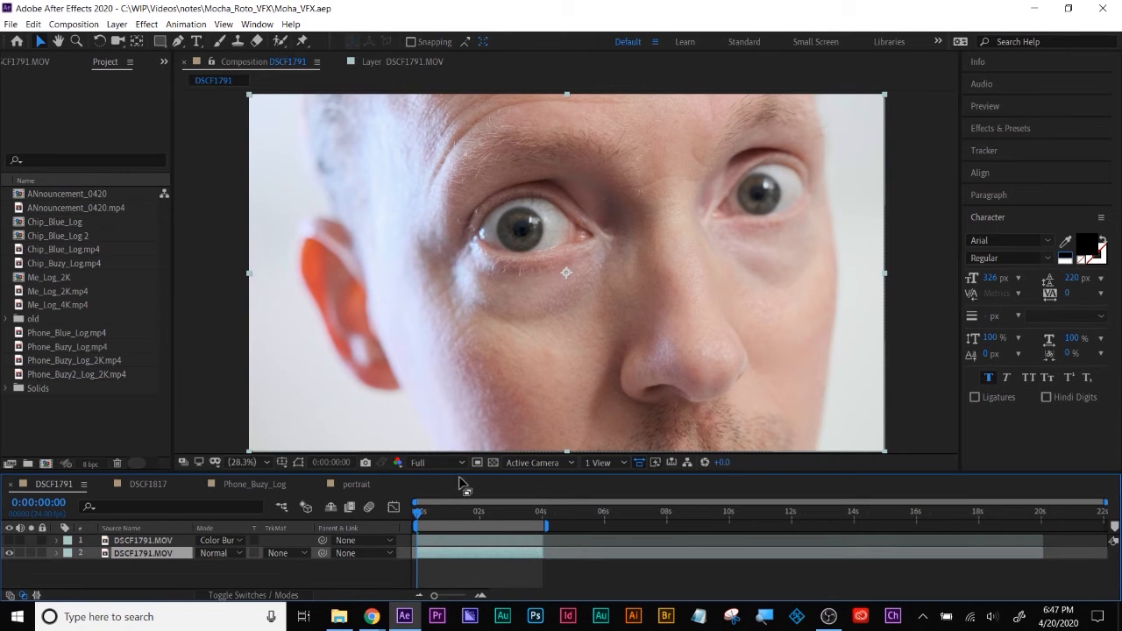
- Open the visible DSCF1791.MOV layer for editing and mark the iris of the larger eye with Roto Brush
double_click(128, 555)
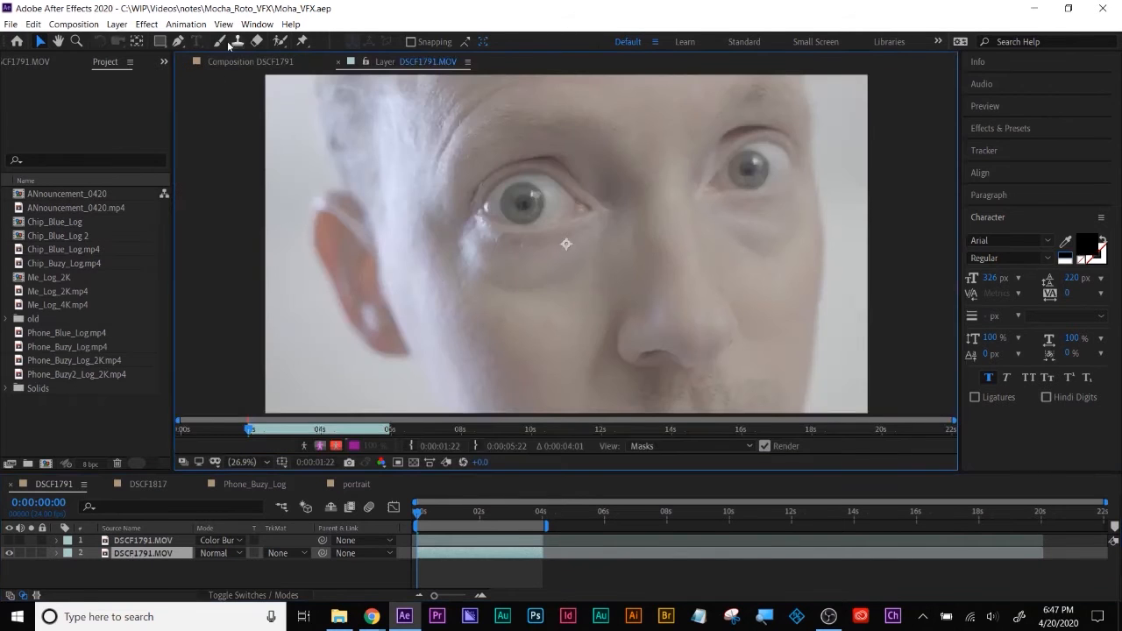
left_click(220, 41)
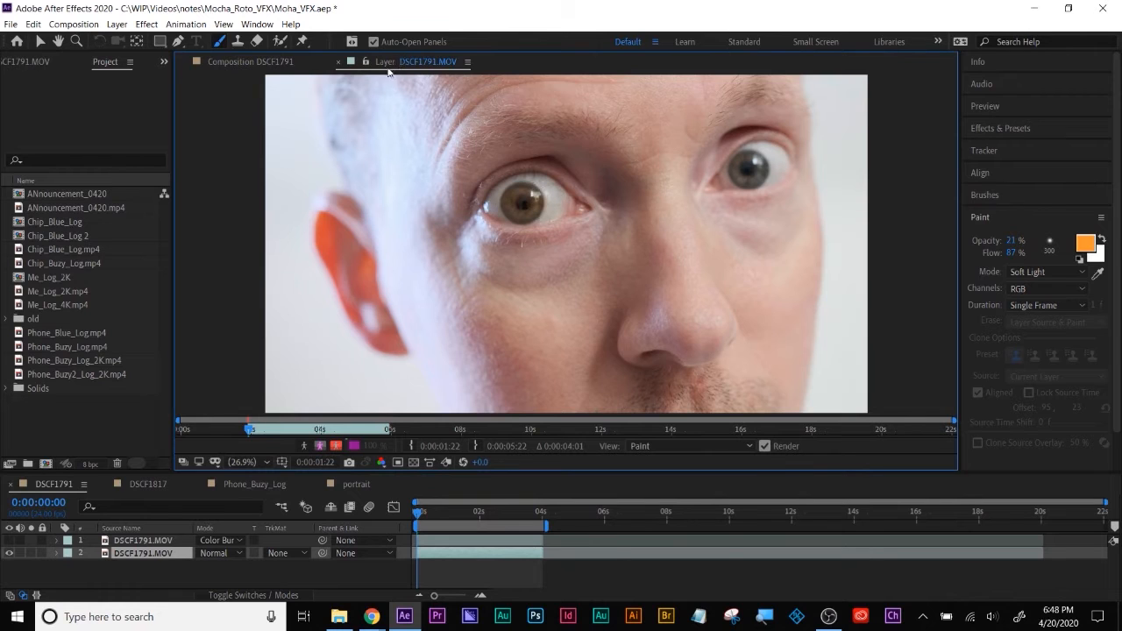
left_click(278, 42)
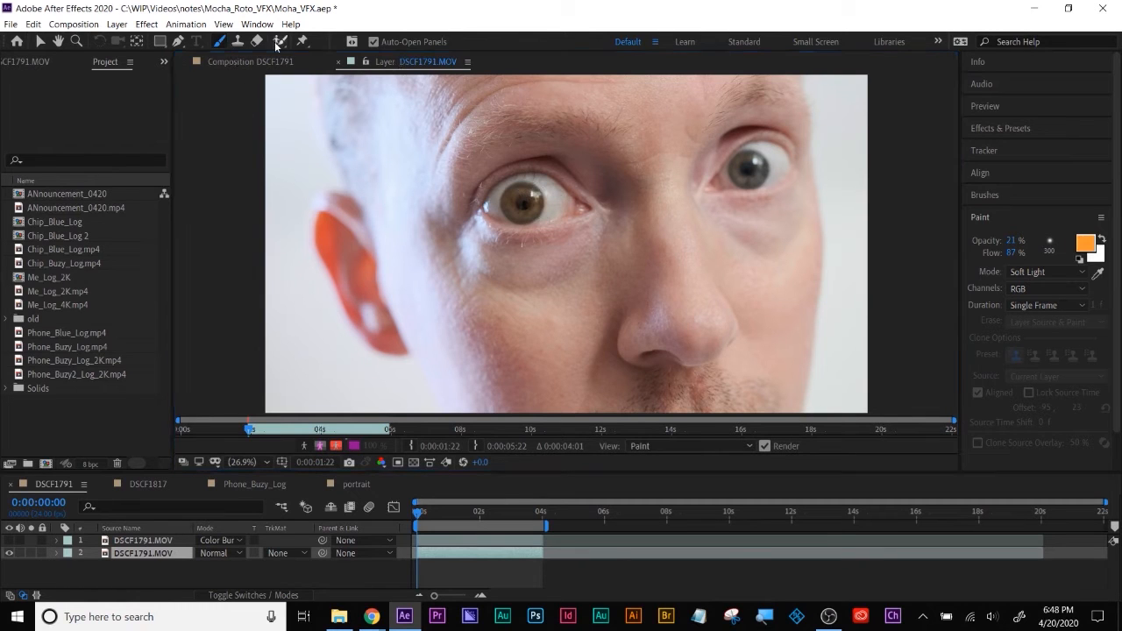
left_click_drag(279, 41, 309, 46)
left_click(311, 41)
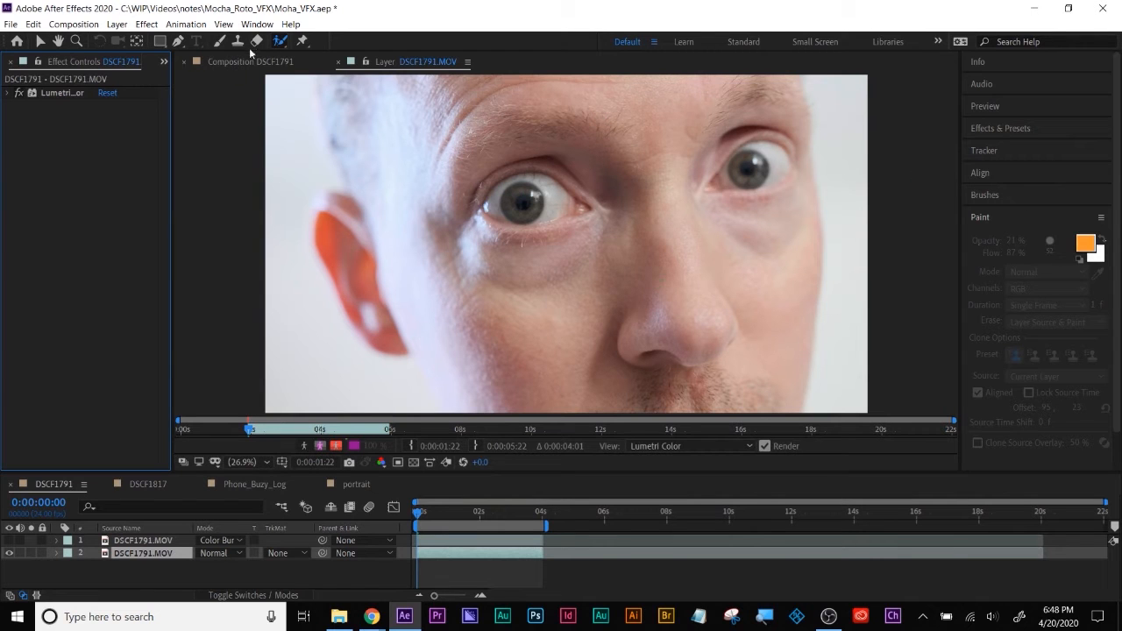
left_click_drag(279, 43, 306, 49)
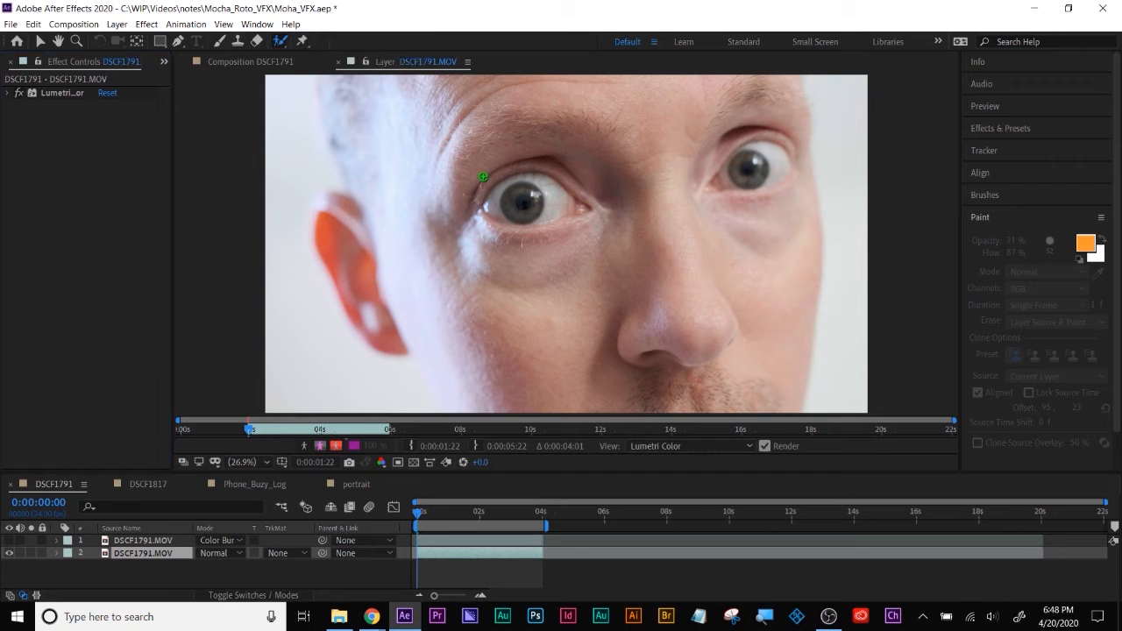
left_click_drag(503, 202, 539, 203)
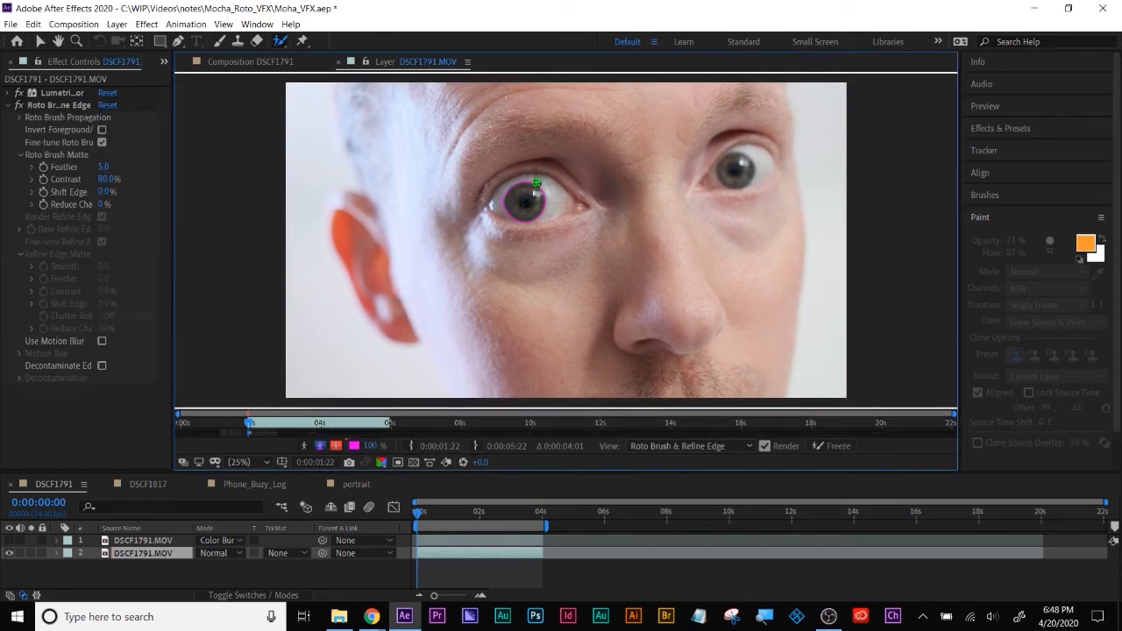
- Extend the Roto Brush selection over the whole eye to both corners, with Feather at 13.7 and Reduce Chatter at 100%
scroll(527, 205, "up", 2)
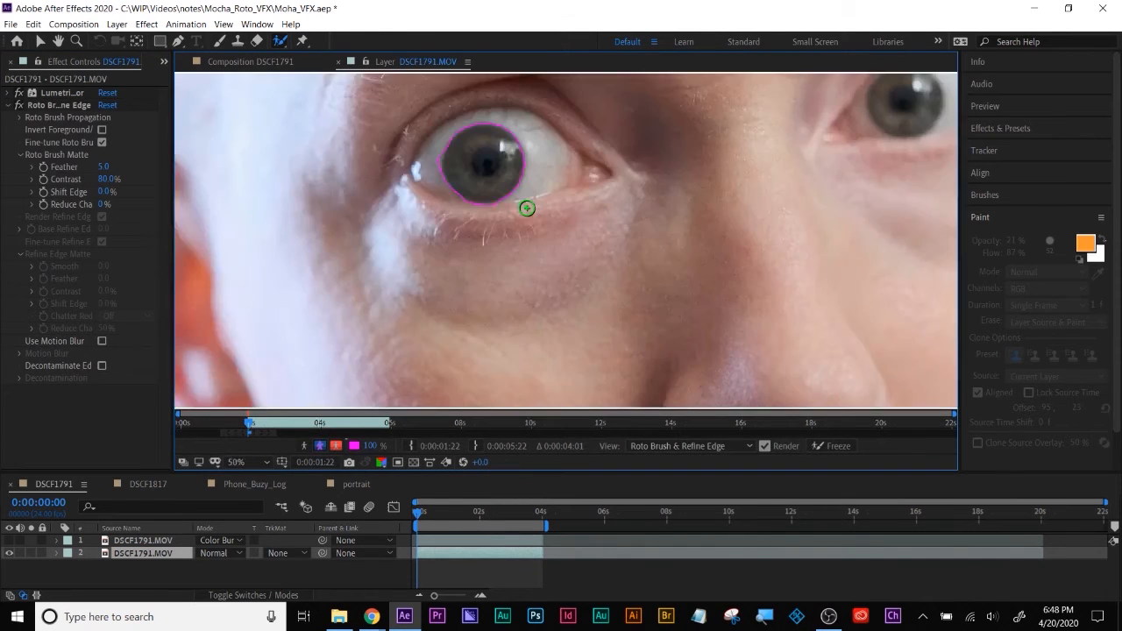
mouse_move(460, 146)
left_mouse_down()
mouse_move(462, 189)
mouse_move(442, 157)
mouse_move(513, 130)
mouse_move(553, 153)
mouse_move(518, 167)
mouse_move(520, 182)
mouse_move(561, 177)
left_mouse_up()
left_click_drag(578, 175, 597, 173)
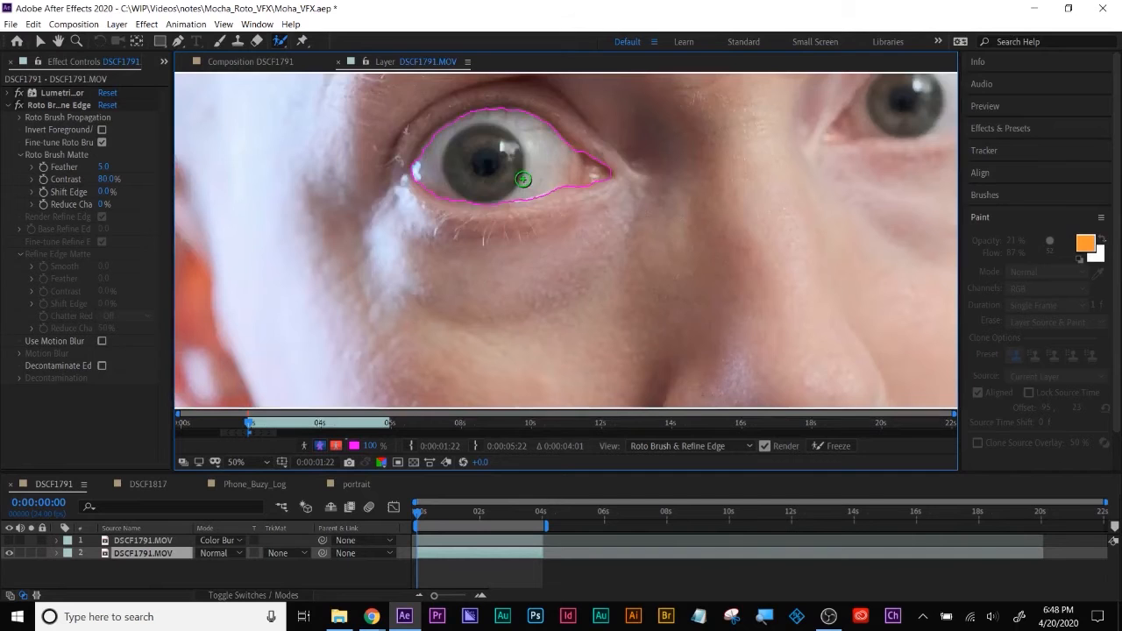
mouse_move(466, 125)
left_mouse_down()
mouse_move(444, 131)
mouse_move(422, 166)
mouse_move(425, 188)
left_mouse_up()
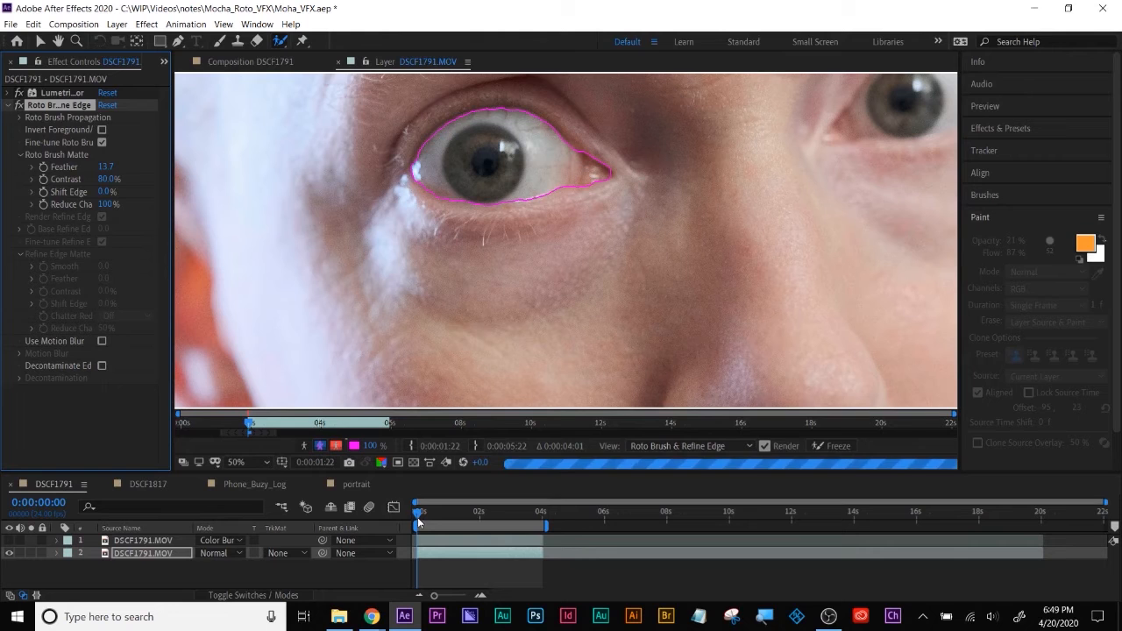
- Paint the eye's Roto Brush selection at layer time 0:00:02:20, then close the layer view to show the cut-out in the composition
left_click_drag(256, 430, 280, 430)
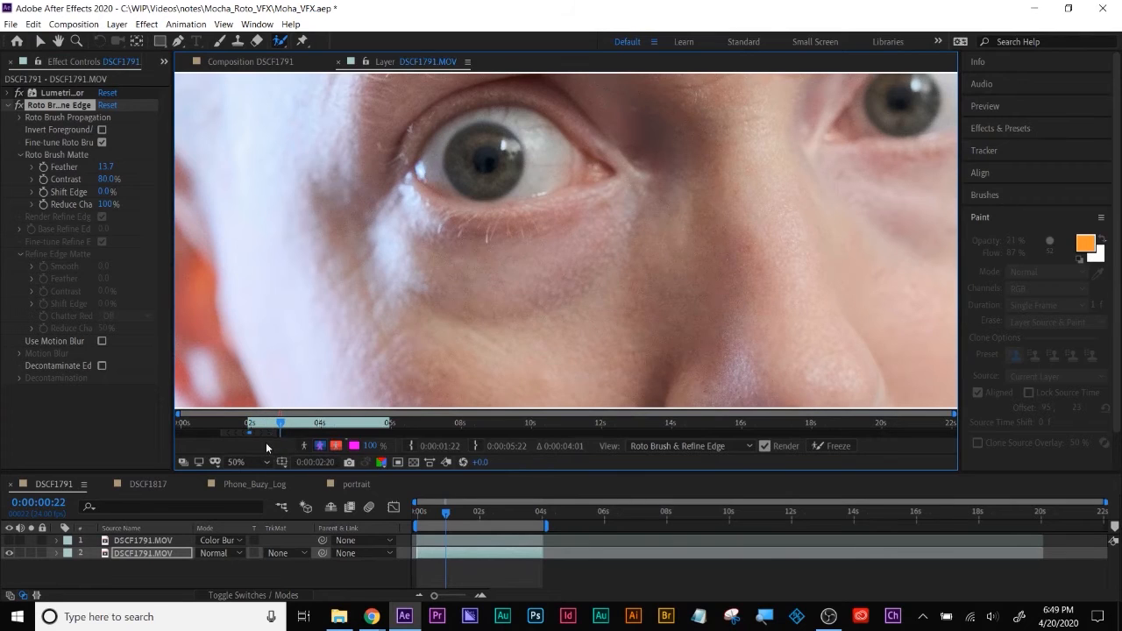
left_click_drag(432, 164, 581, 160)
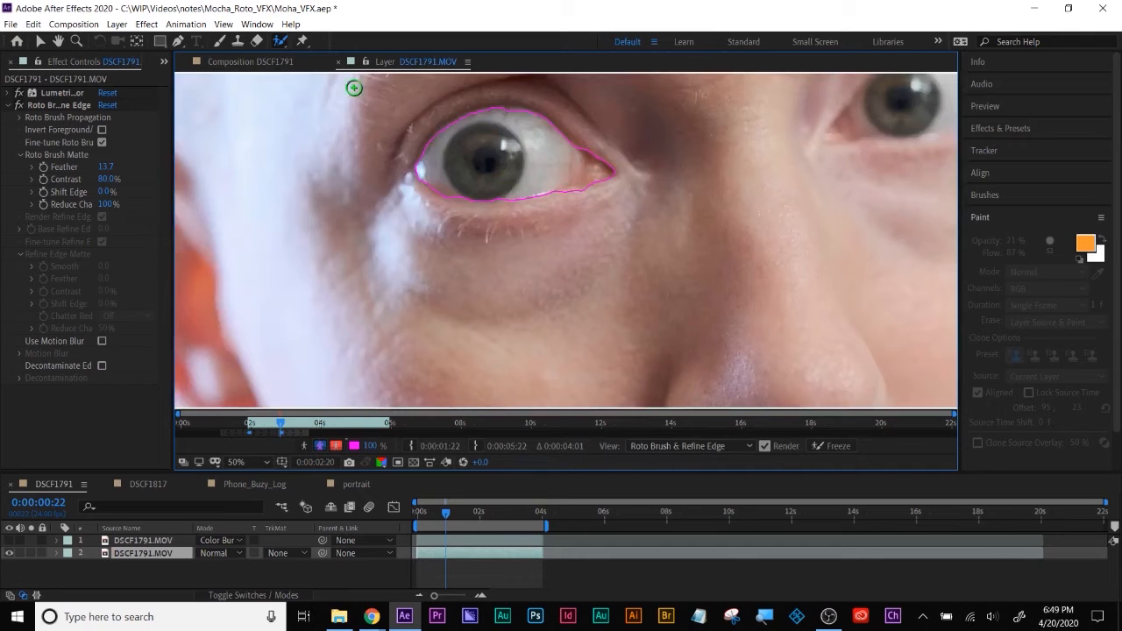
left_click(340, 61)
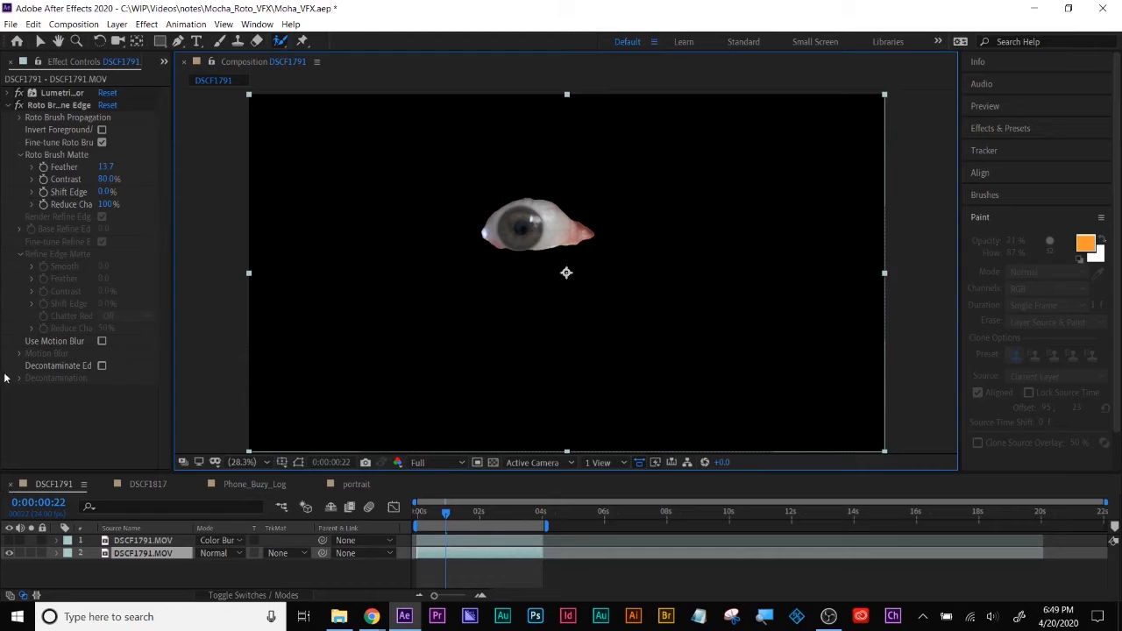
- Create a new composition from the Phone_Buzy_Log.mp4 footage and go to 0:00:00:12, where the fingers cover the phone screen
key("ctrl+0")
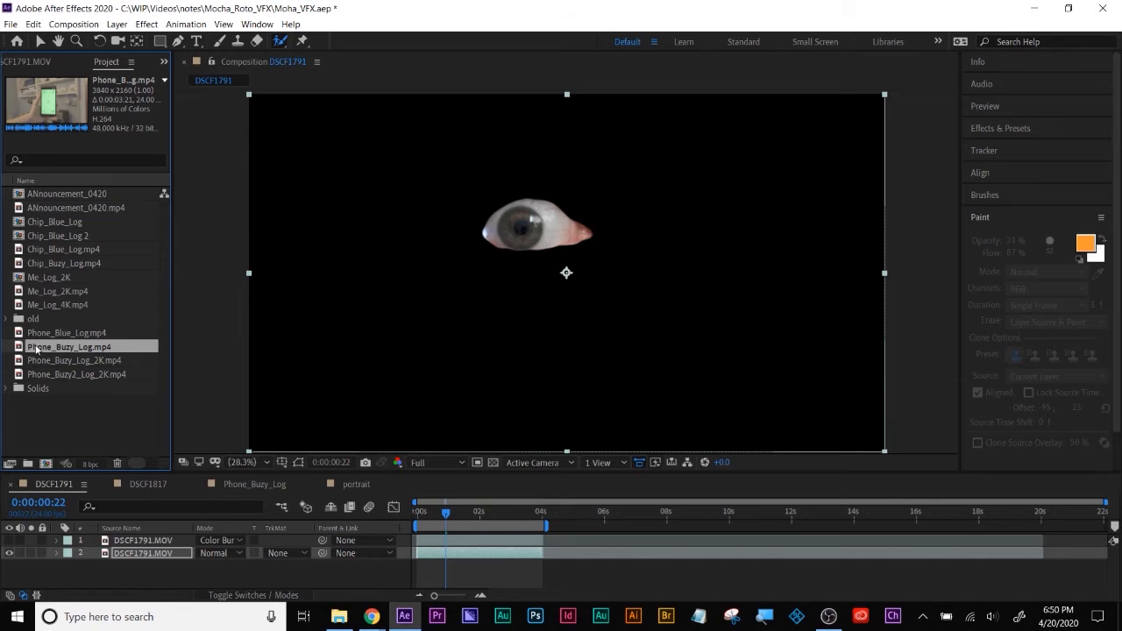
right_click(35, 349)
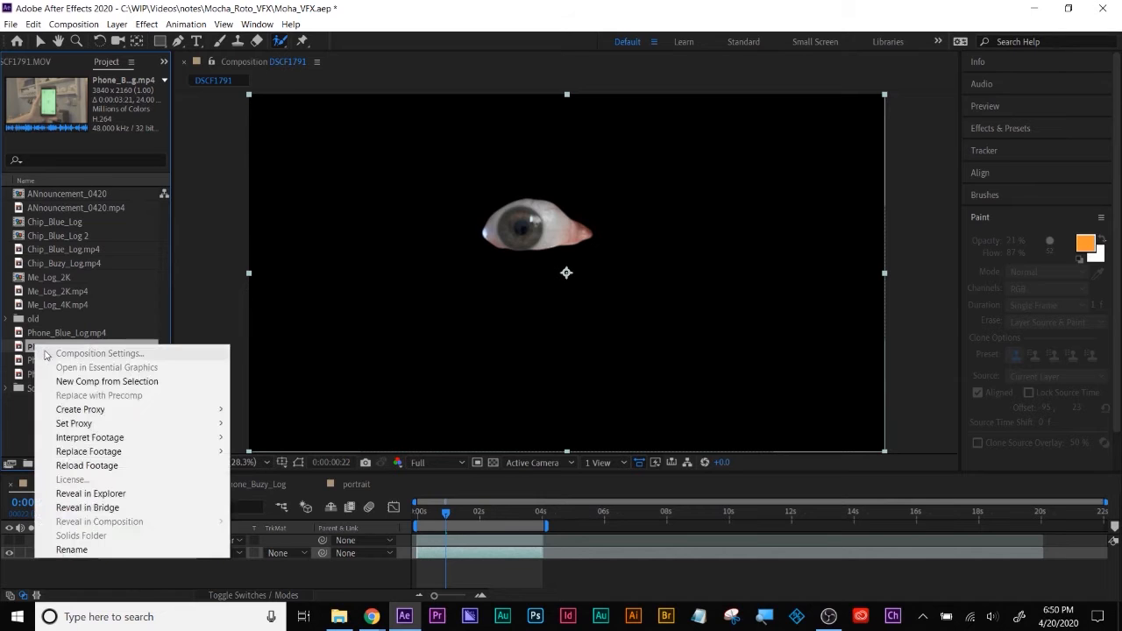
left_click(111, 383)
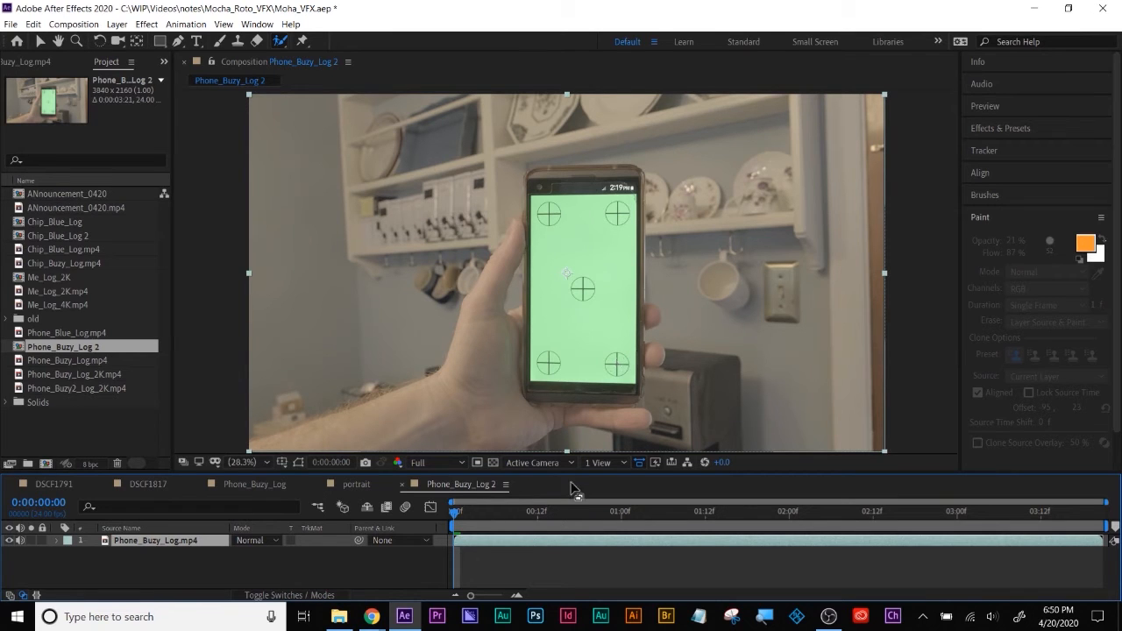
left_click_drag(458, 517, 530, 556)
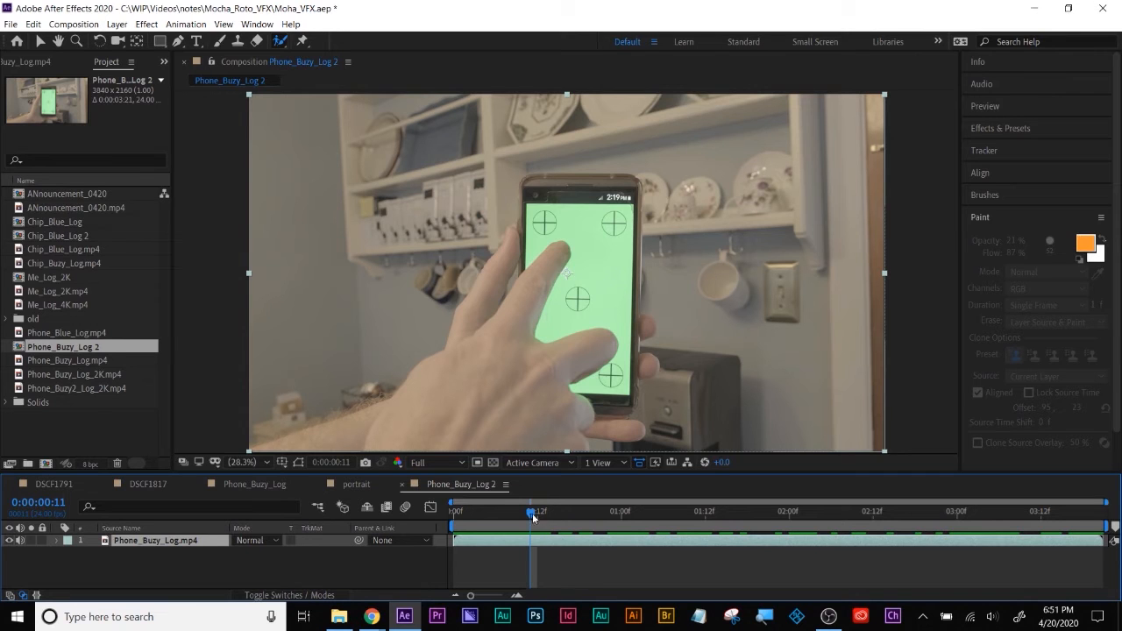
left_click_drag(535, 517, 537, 517)
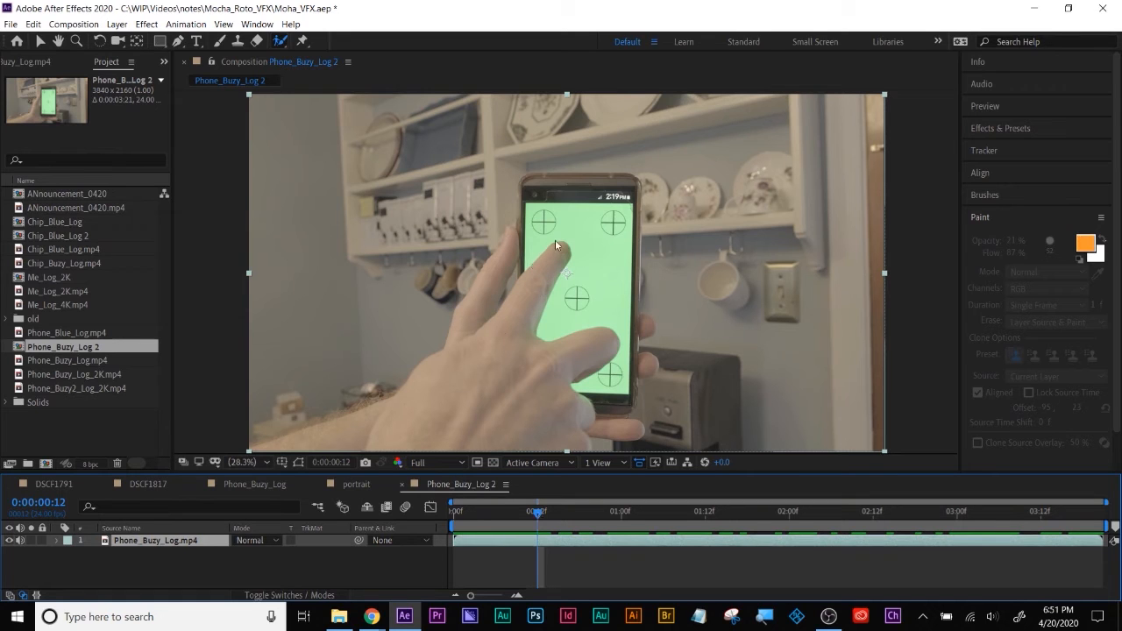
- Copy the Lumetri Color effect from Phone_Buzy_Log's footage layer onto the footage in Phone_Buzy_Log 2 and set its Temperature to -20
left_click(1013, 136)
left_click(1038, 146)
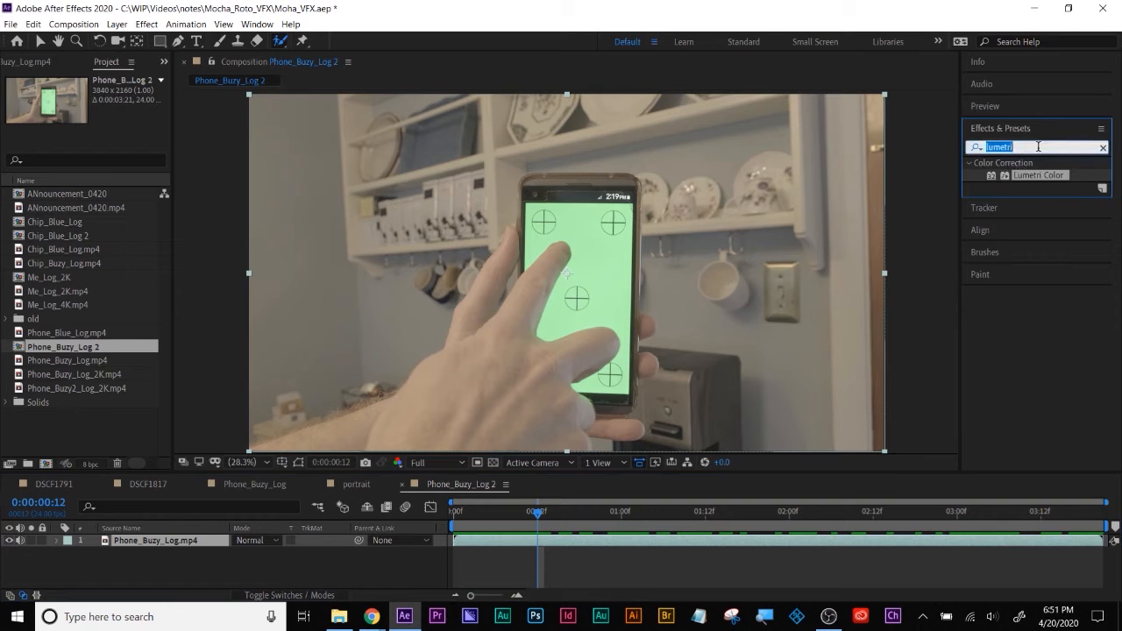
left_click(354, 484)
left_click(254, 484)
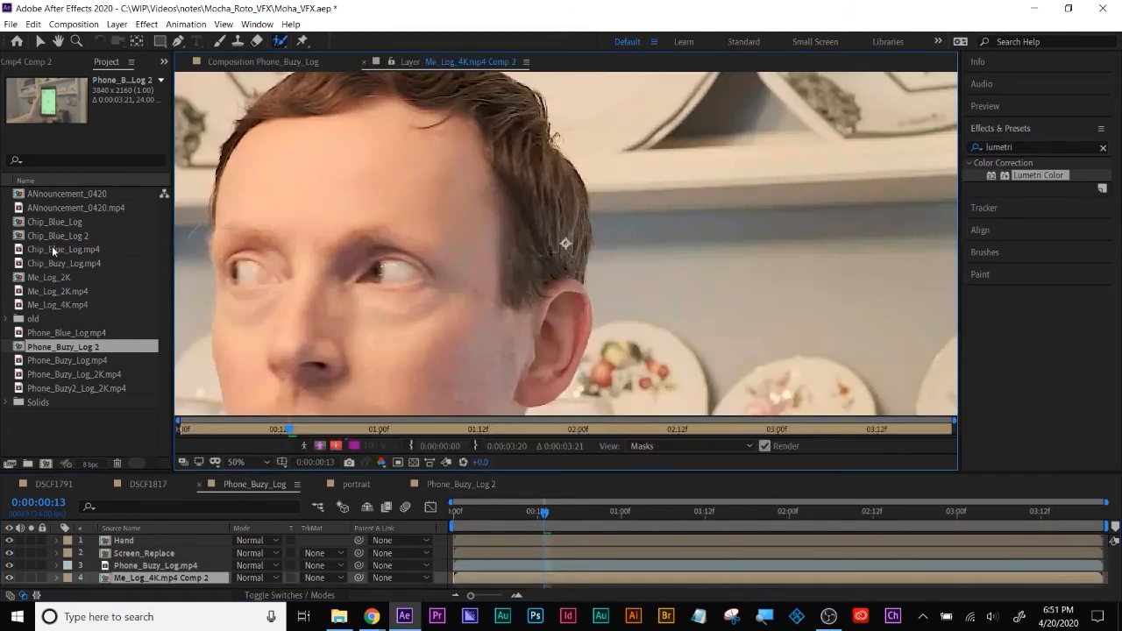
left_click(44, 62)
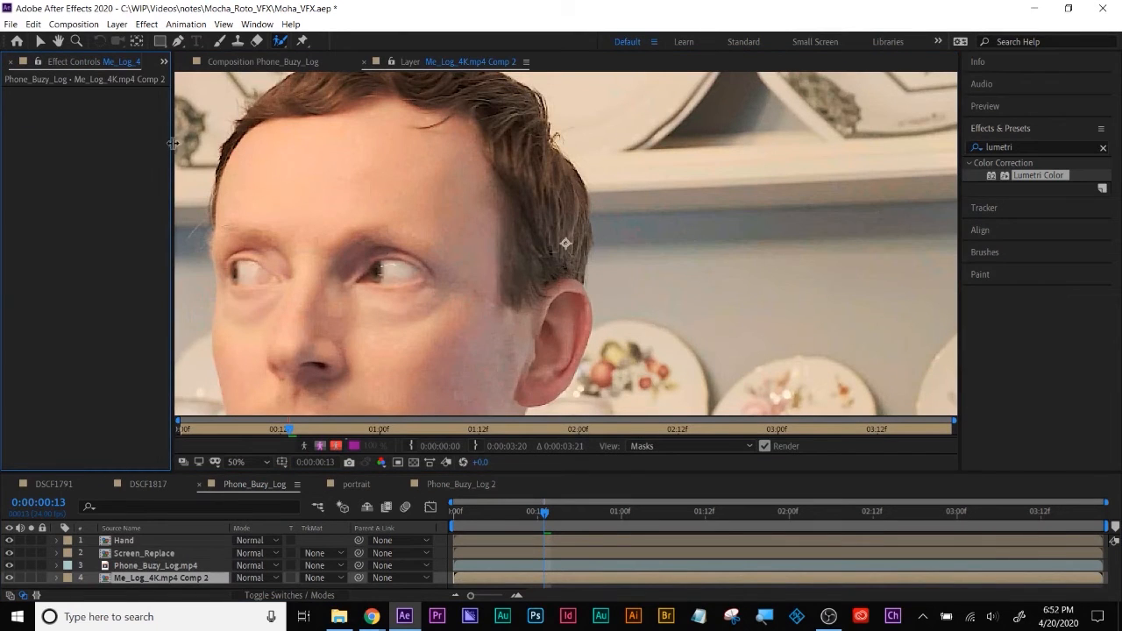
left_click_drag(172, 145, 197, 144)
left_click_drag(196, 144, 316, 145)
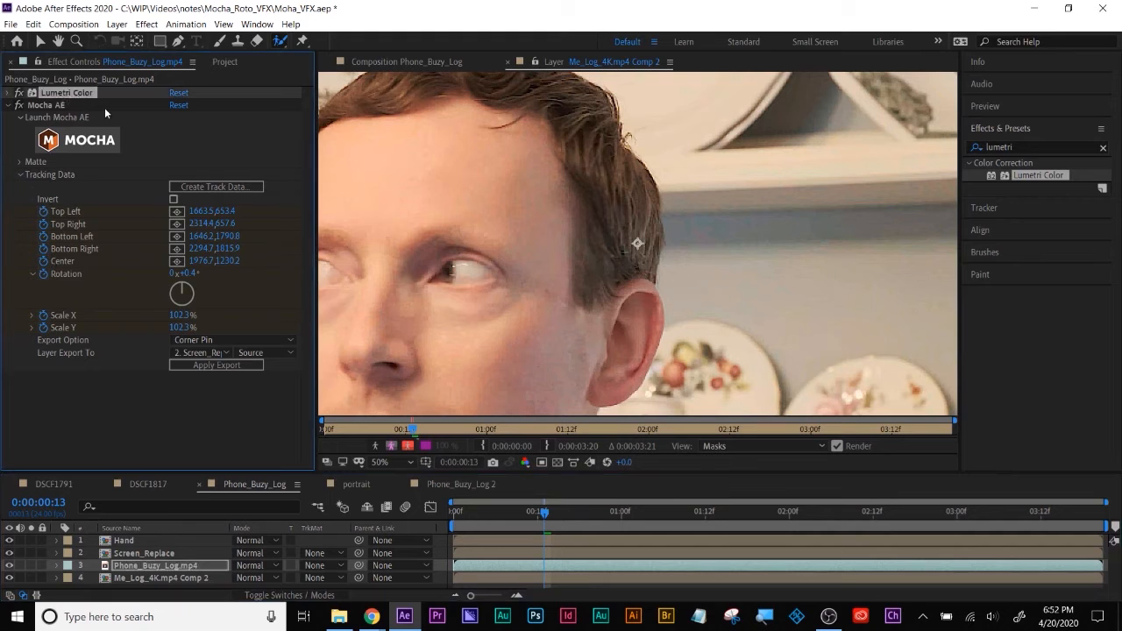
left_click(469, 487)
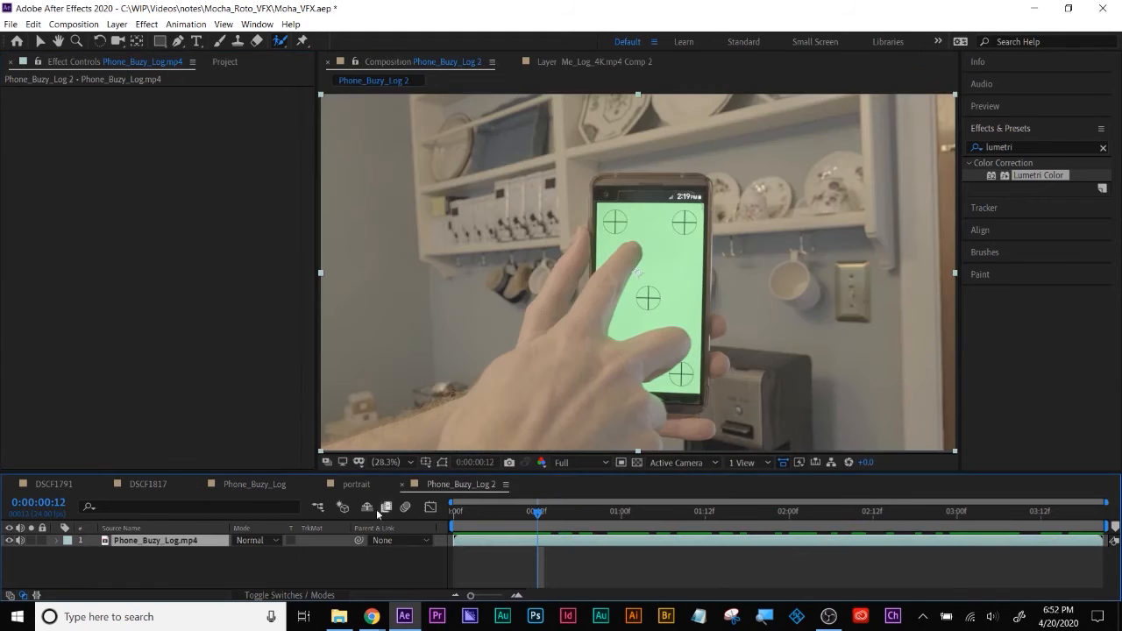
key("ctrl+v")
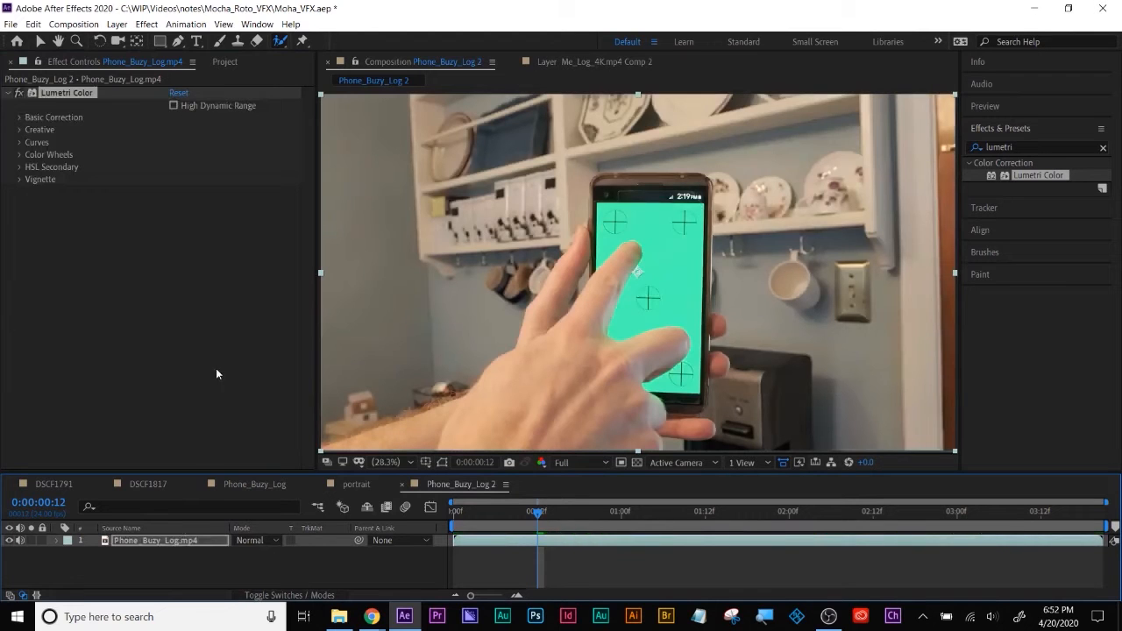
left_click(20, 118)
mouse_move(179, 186)
left_mouse_down()
mouse_move(168, 186)
mouse_move(185, 181)
left_mouse_up()
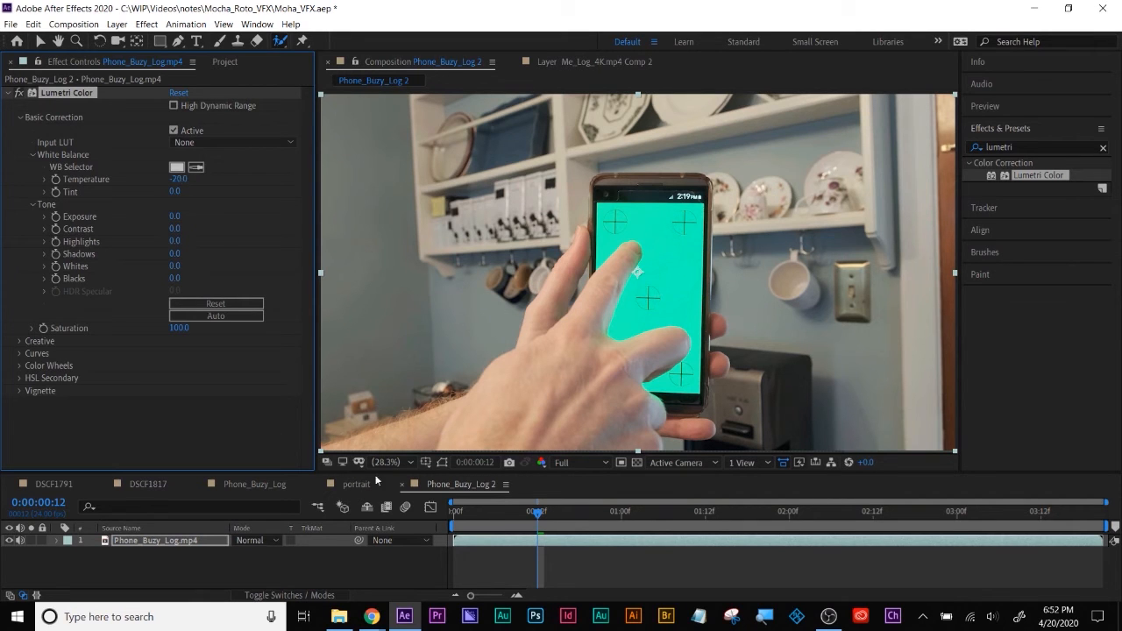
- Search the effects for "moch" and apply Mocha AE to the Phone_Buzy_Log.mp4 layer
left_click(513, 559)
left_click(518, 542)
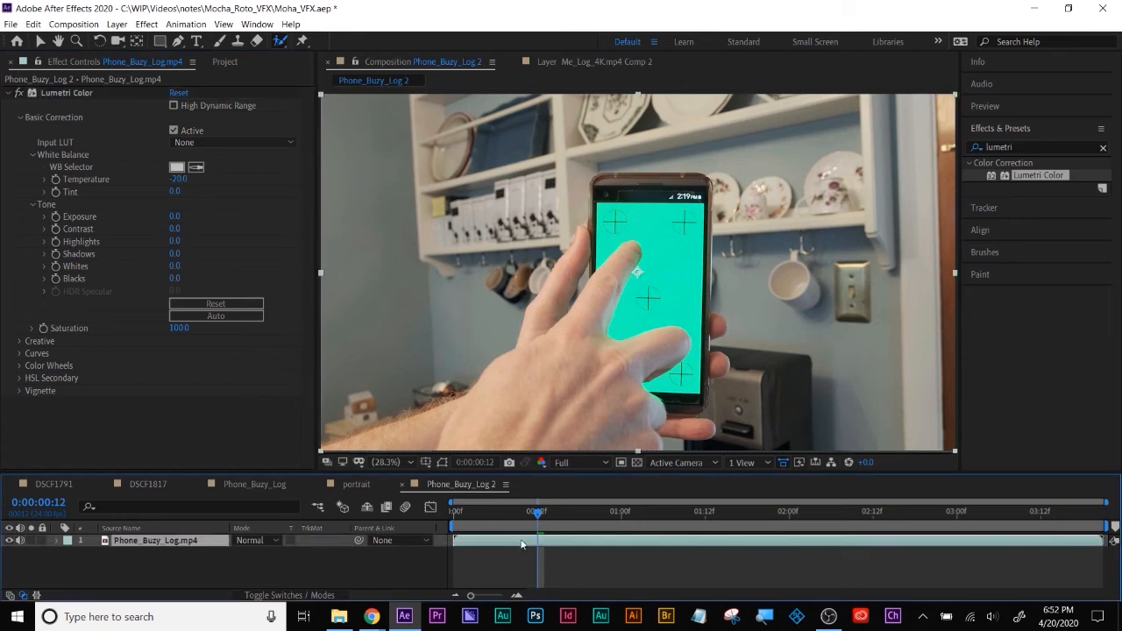
left_click(1021, 147)
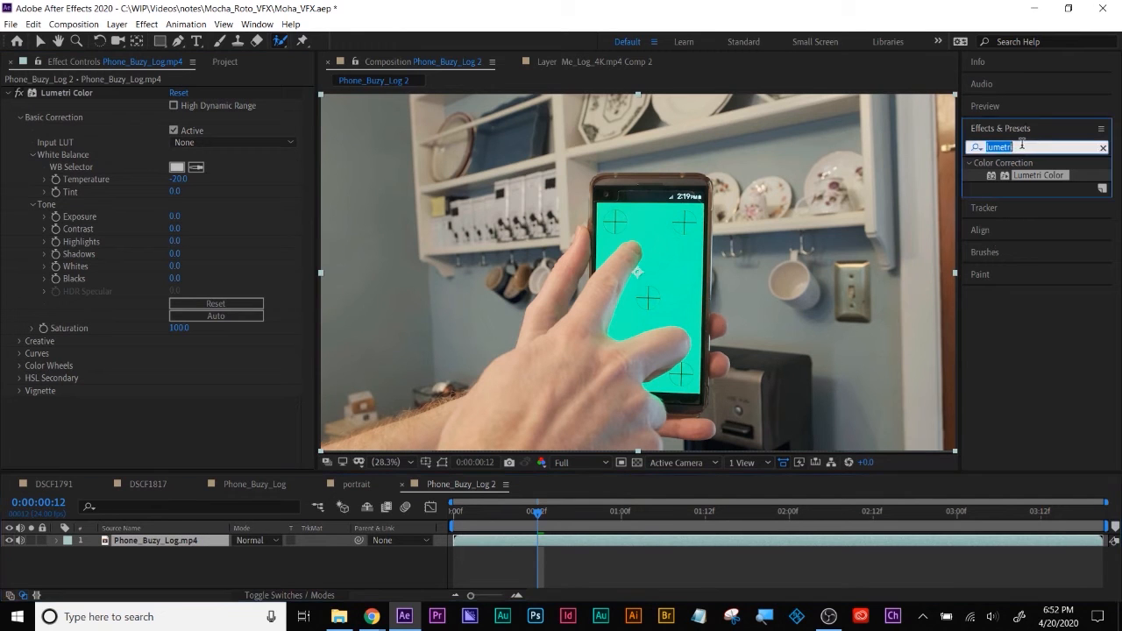
type("moch")
left_click_drag(1017, 173, 661, 539)
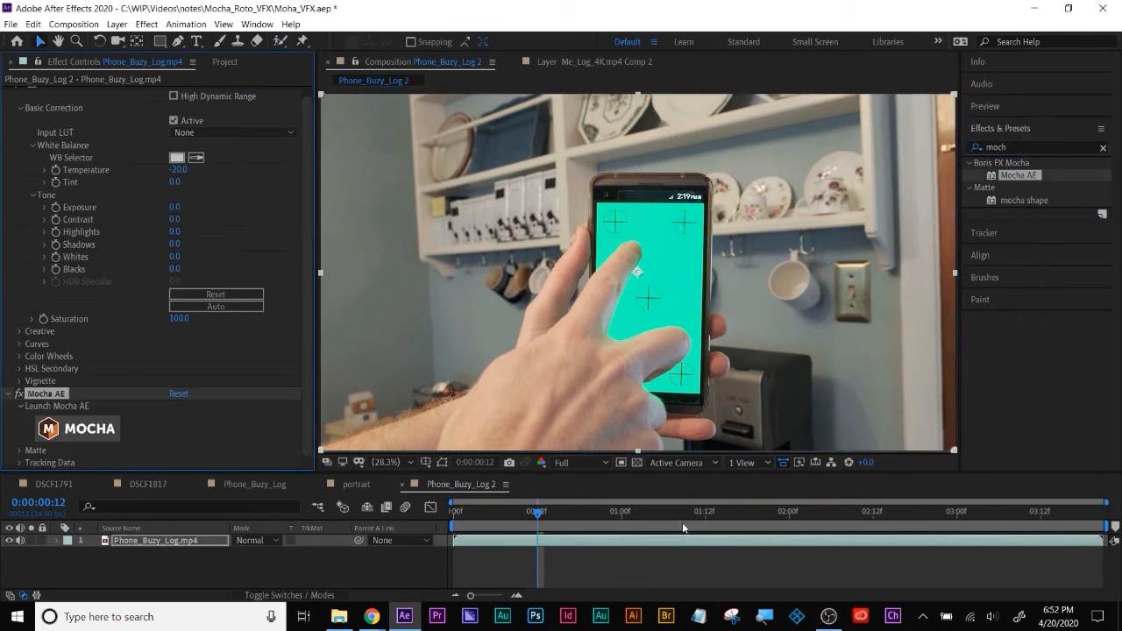
- Collapse the Lumetri Color settings, launch the Mocha AE plugin for the phone footage and start past its welcome screen
scroll(11, 121, "up", 1)
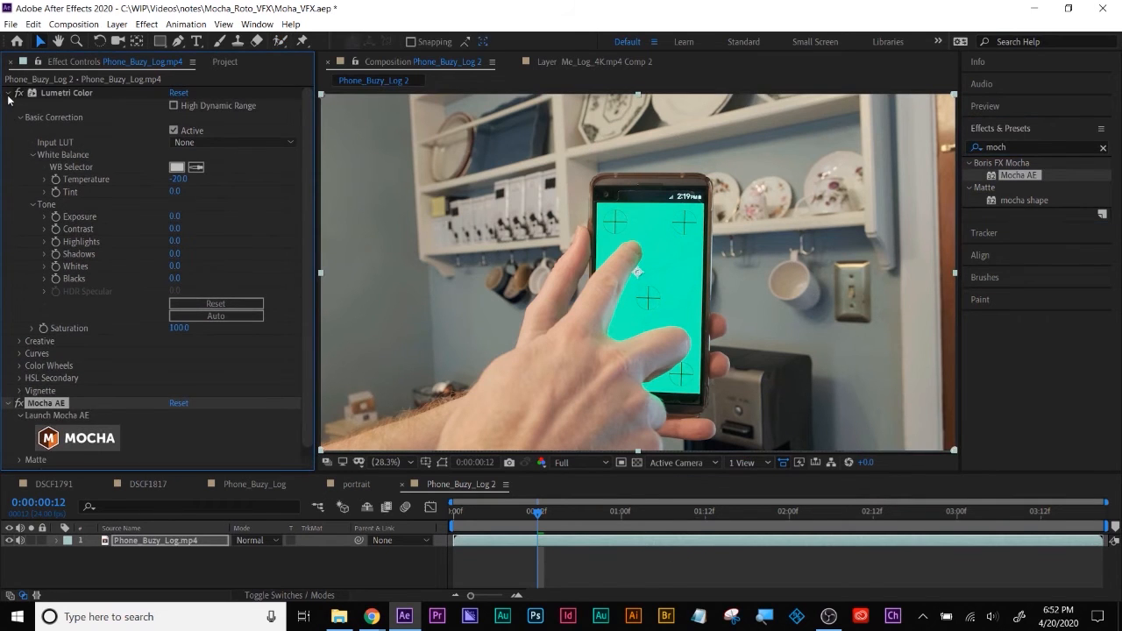
left_click(8, 93)
left_click(67, 94)
left_click(50, 107)
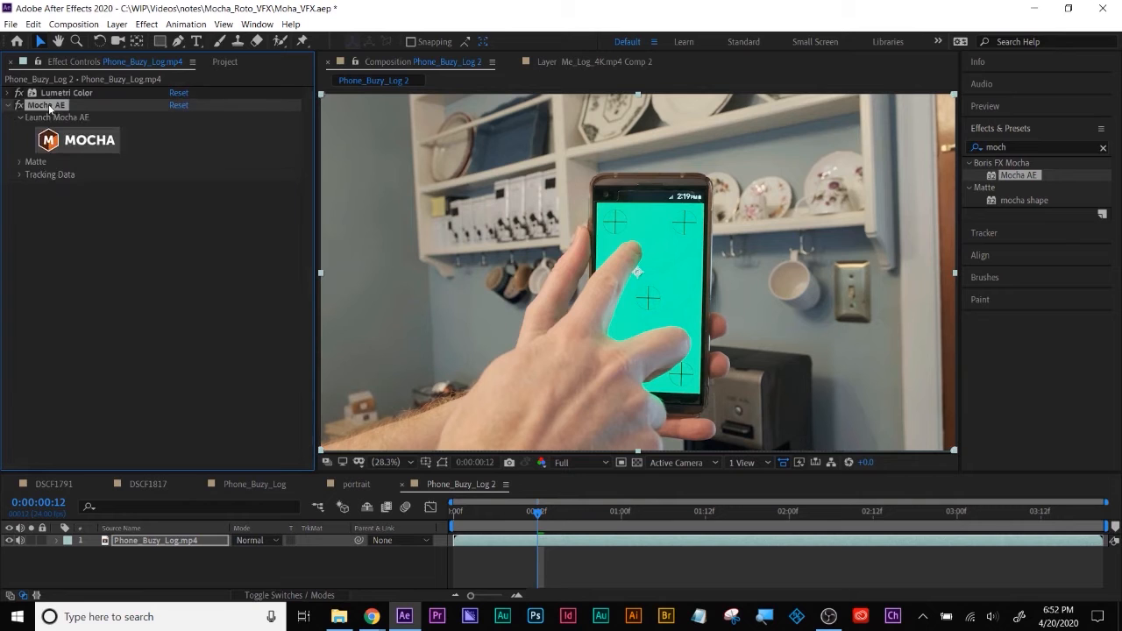
left_click_drag(317, 237, 244, 236)
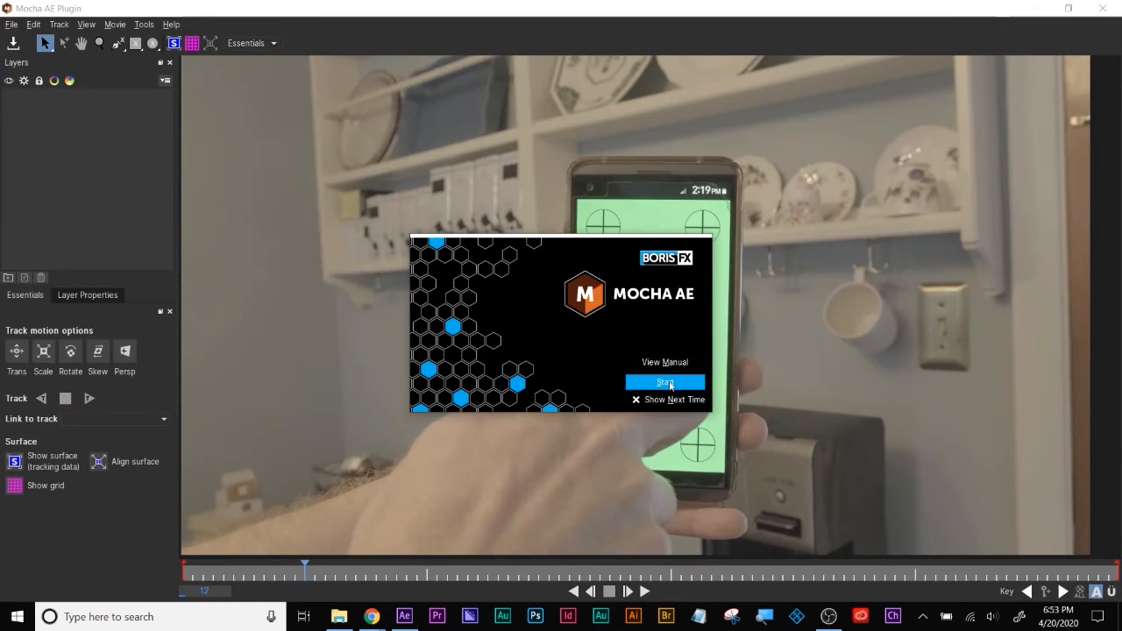
left_click(665, 383)
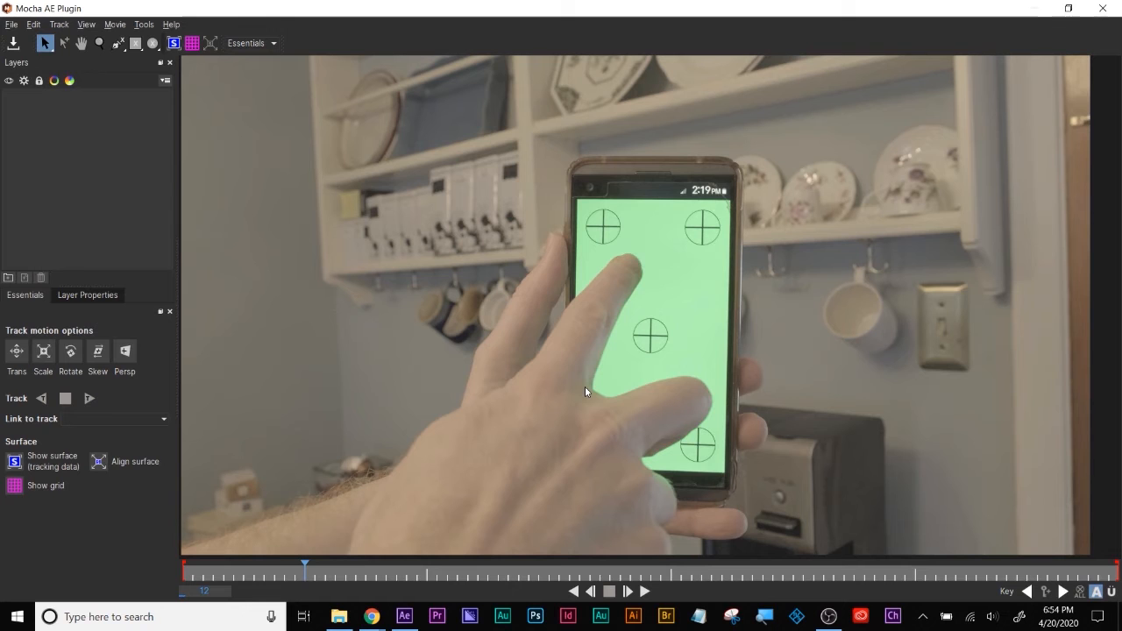
- Magnify the screen to 300% around Mocha's tools and examine the X-Spline drawing tool
key("super+plus")
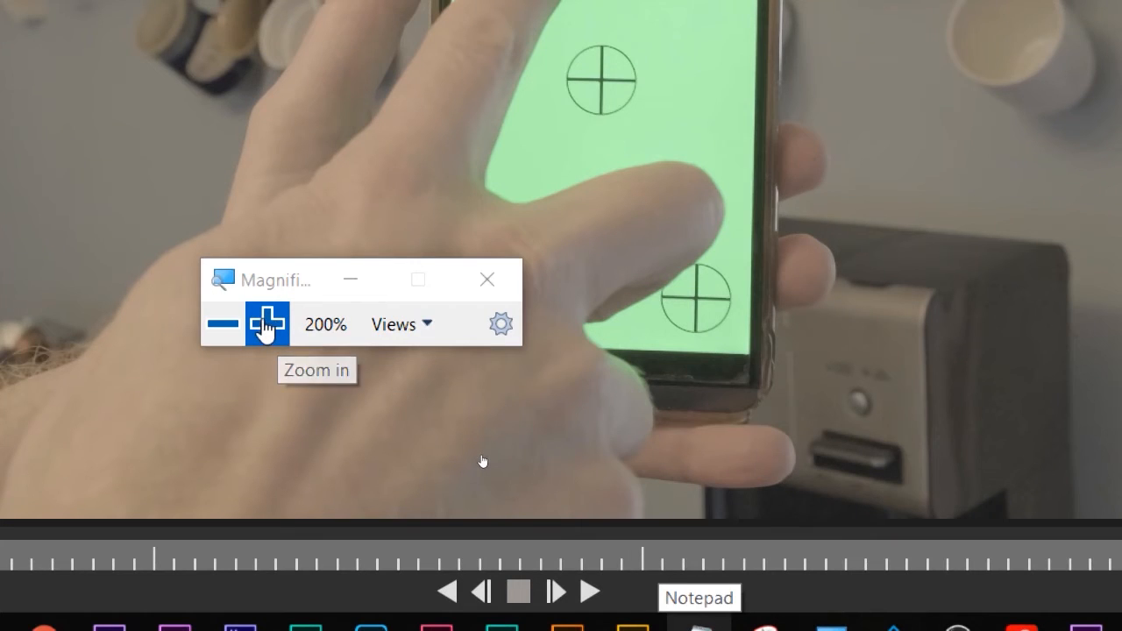
left_click(263, 326)
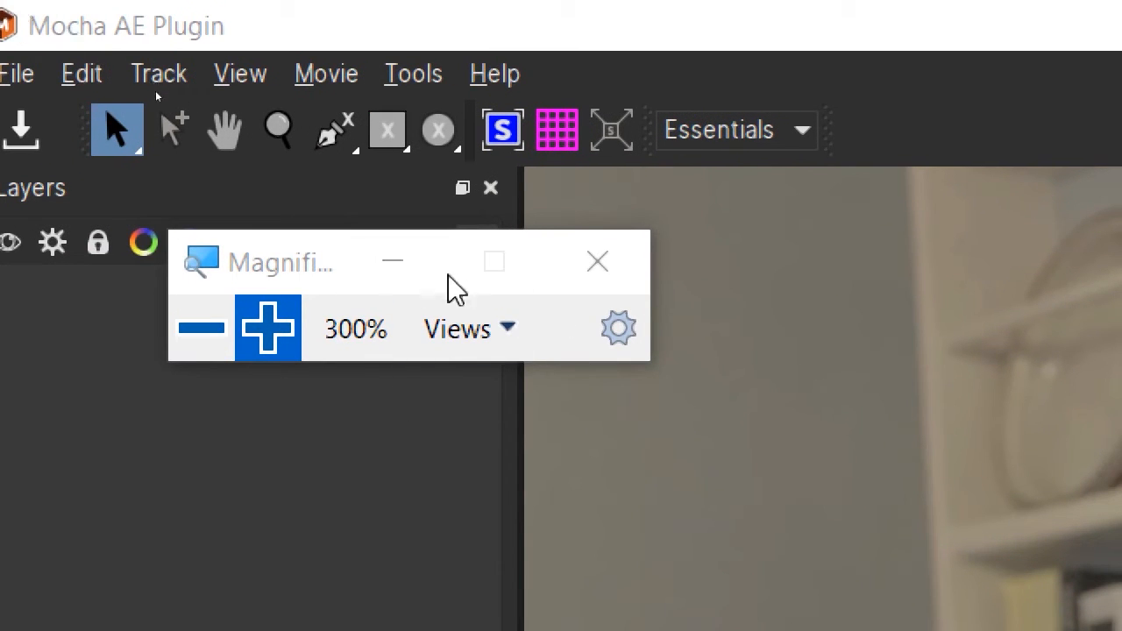
left_click_drag(321, 241, 223, 359)
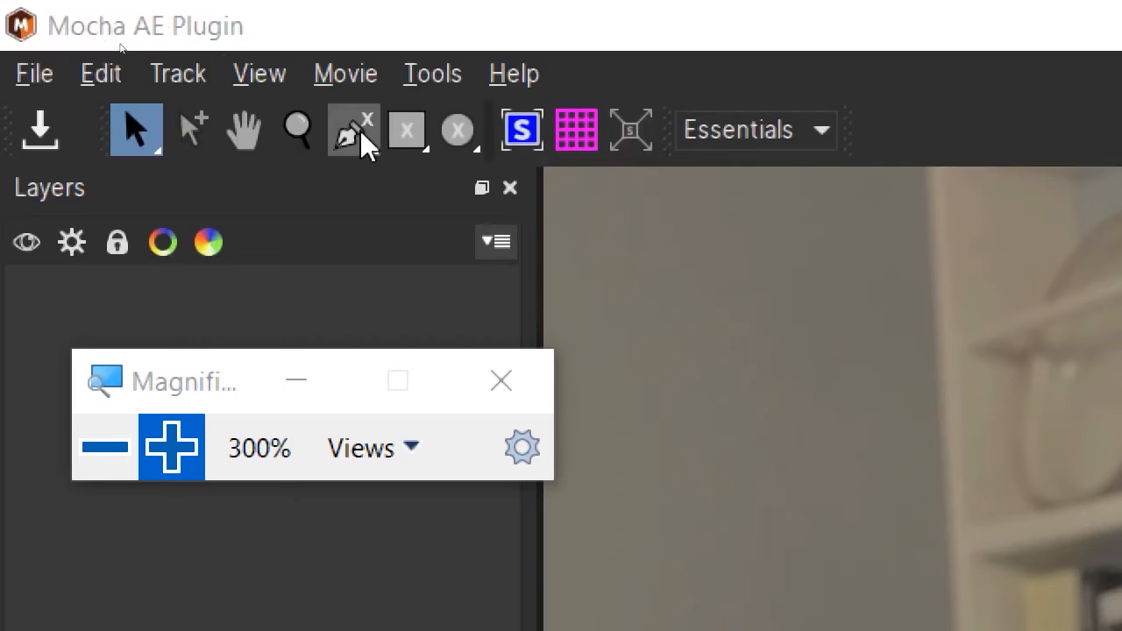
left_click(361, 136)
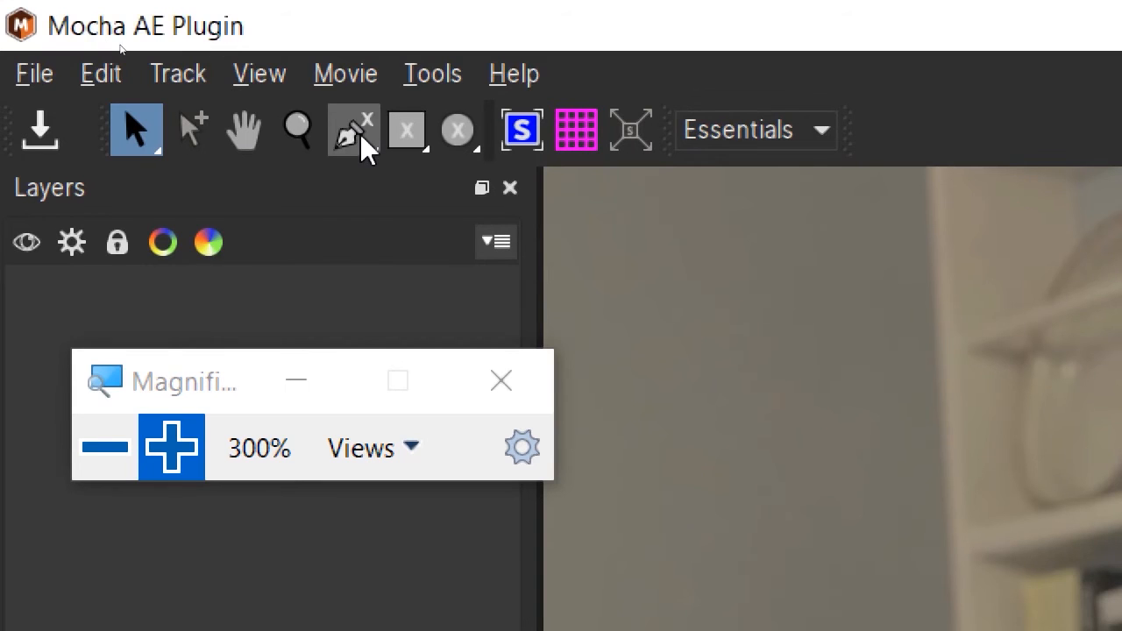
- Start an X-Spline on the back of the hand and trace the outer edge of the upper finger up to its tip
left_click(361, 137)
left_click(362, 140)
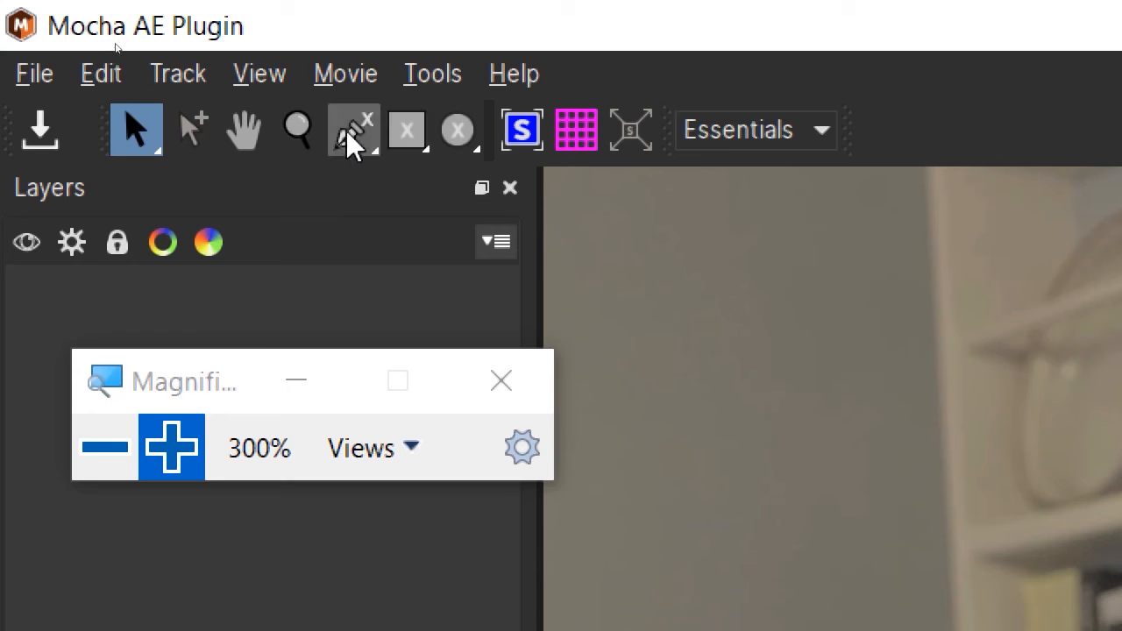
left_click(352, 137)
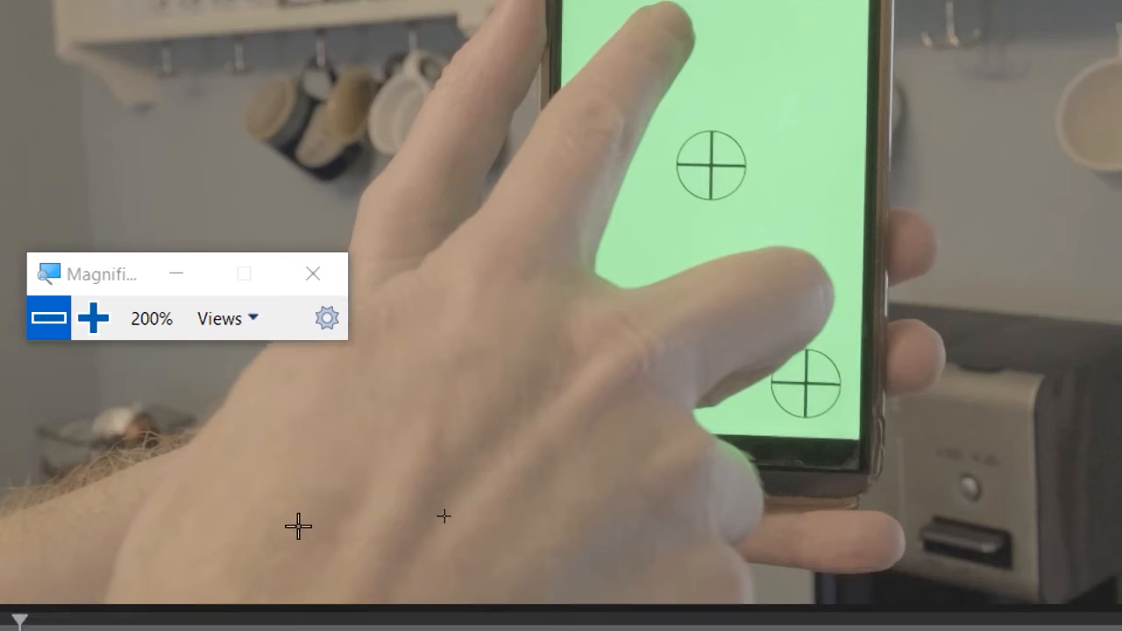
left_click(305, 507)
left_click(366, 313)
left_click(419, 266)
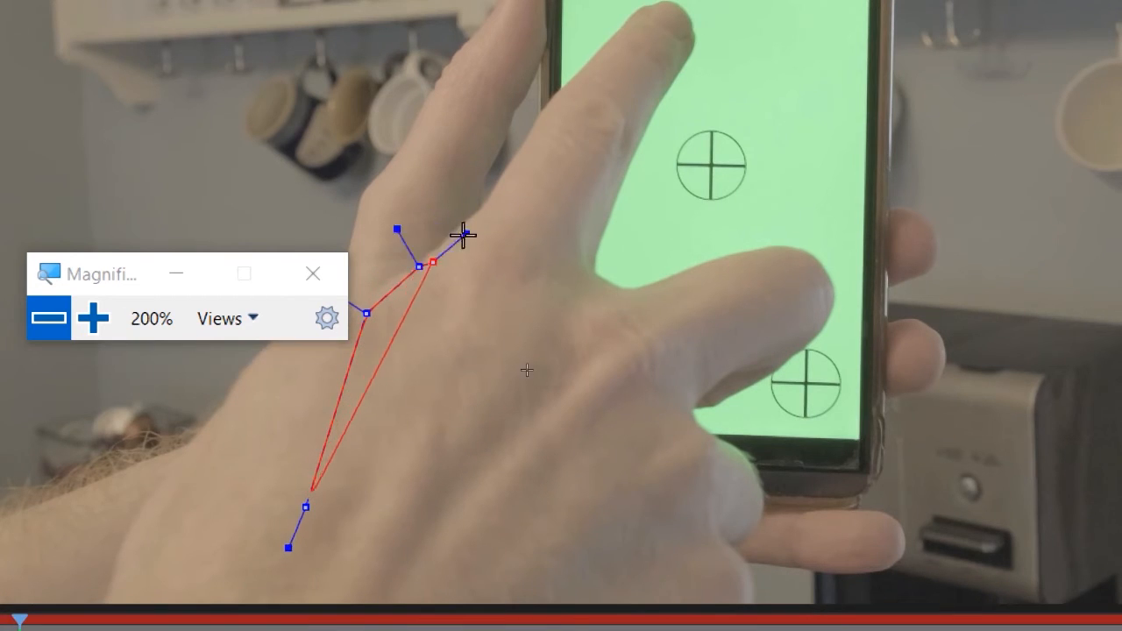
left_click(482, 205)
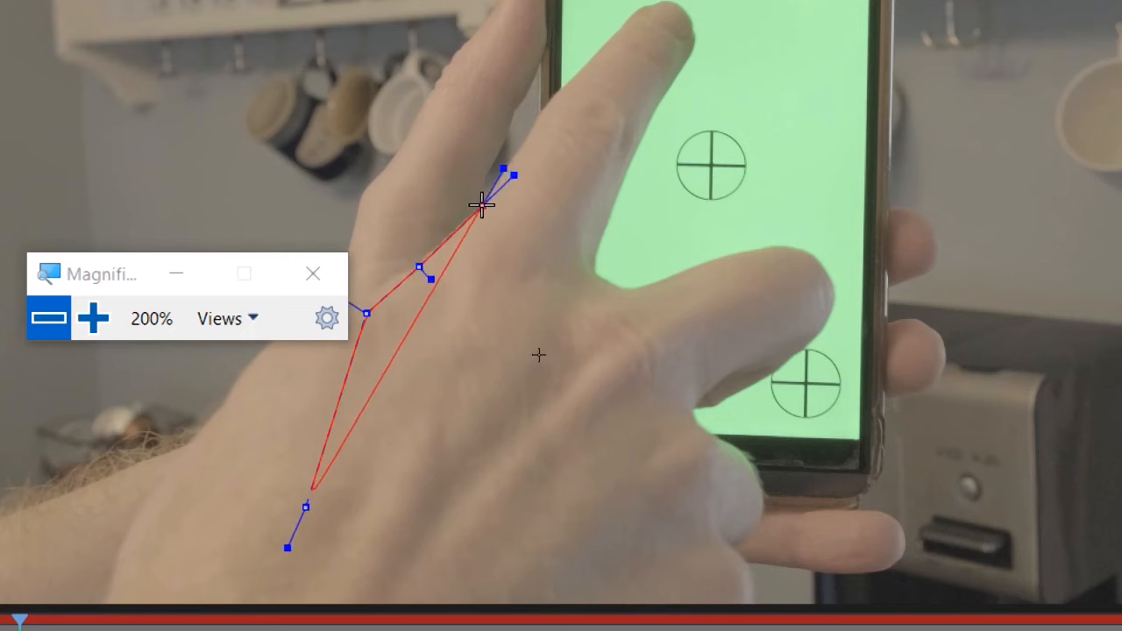
left_click(544, 113)
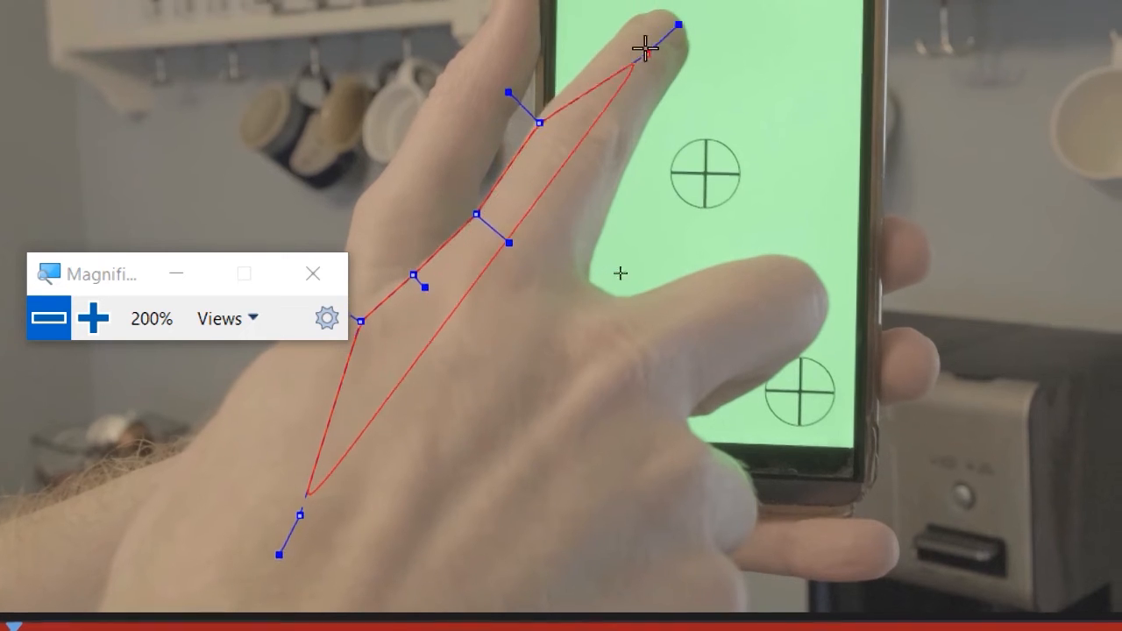
left_click(608, 48)
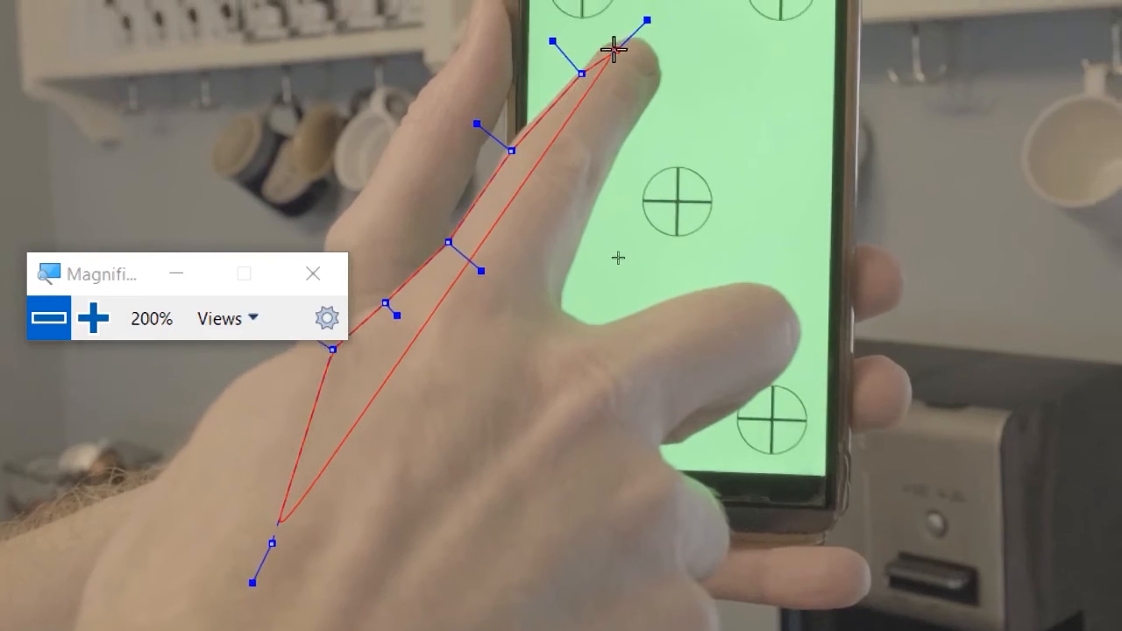
left_click(620, 47)
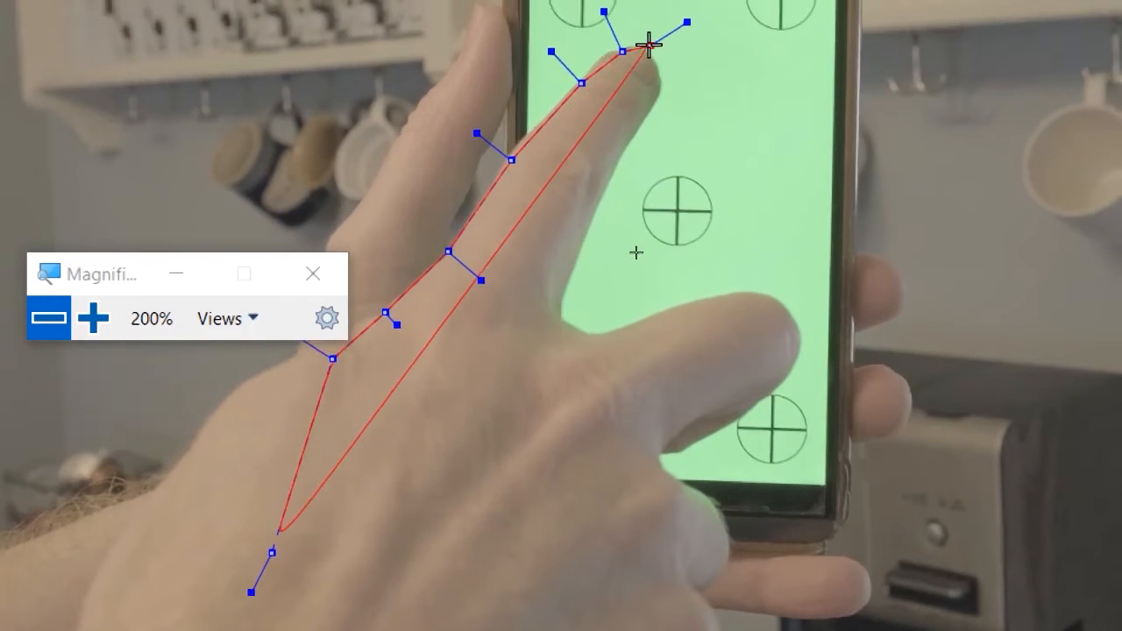
- Continue the spline around the upper fingertip and down its inner edge into the gap between the two fingers over the phone
left_click(649, 44)
left_click(661, 73)
left_click(660, 95)
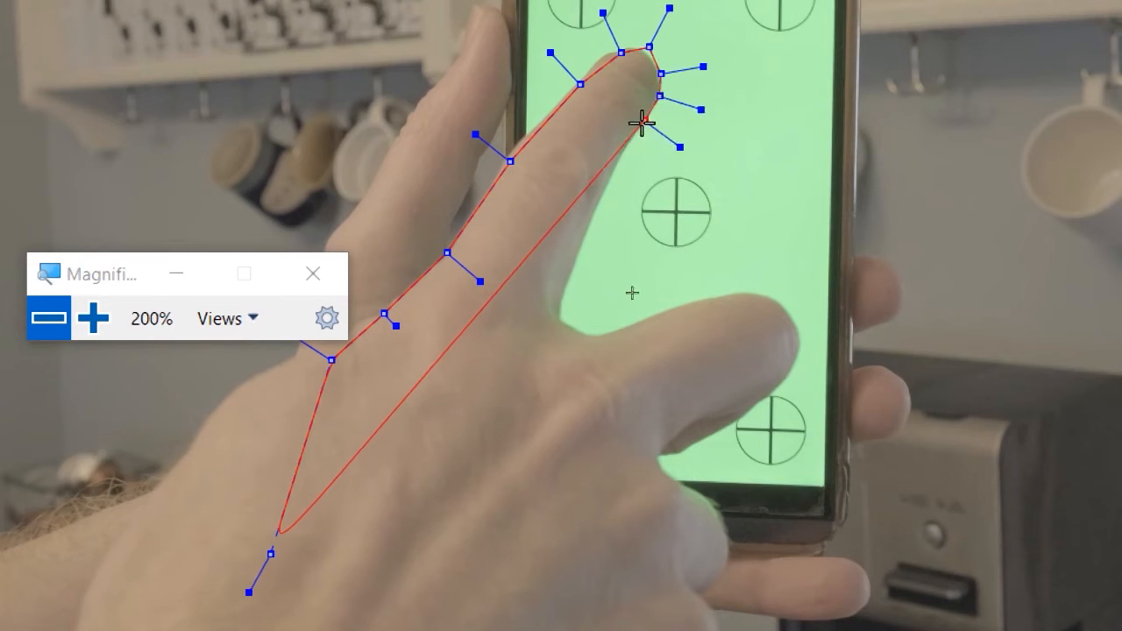
left_click(629, 135)
left_click(577, 243)
left_click(552, 320)
left_click(596, 342)
- Trace the spline along the lower finger's upper edge, around its tip and back along its underside
left_click(621, 334)
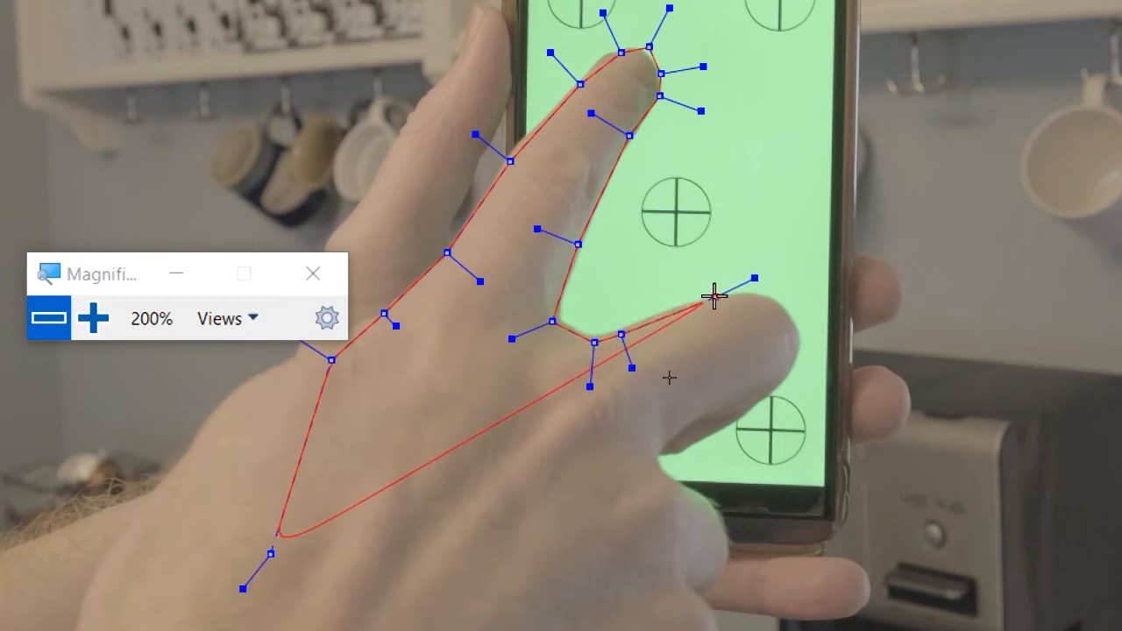
left_click(717, 301)
left_click(775, 294)
left_click(798, 330)
left_click(794, 372)
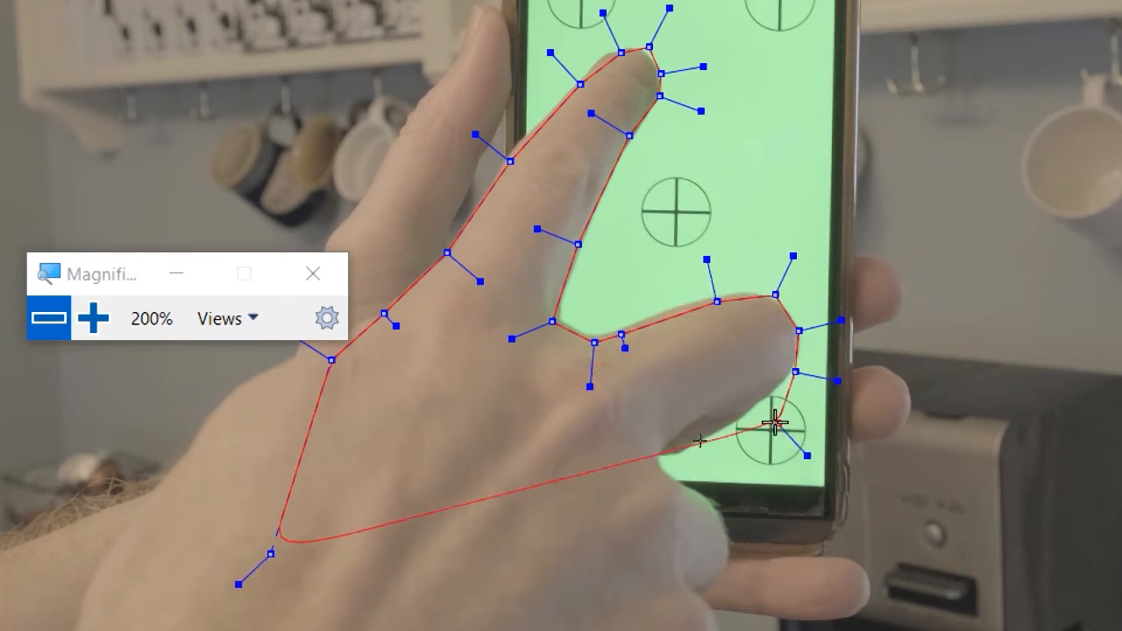
left_click(753, 400)
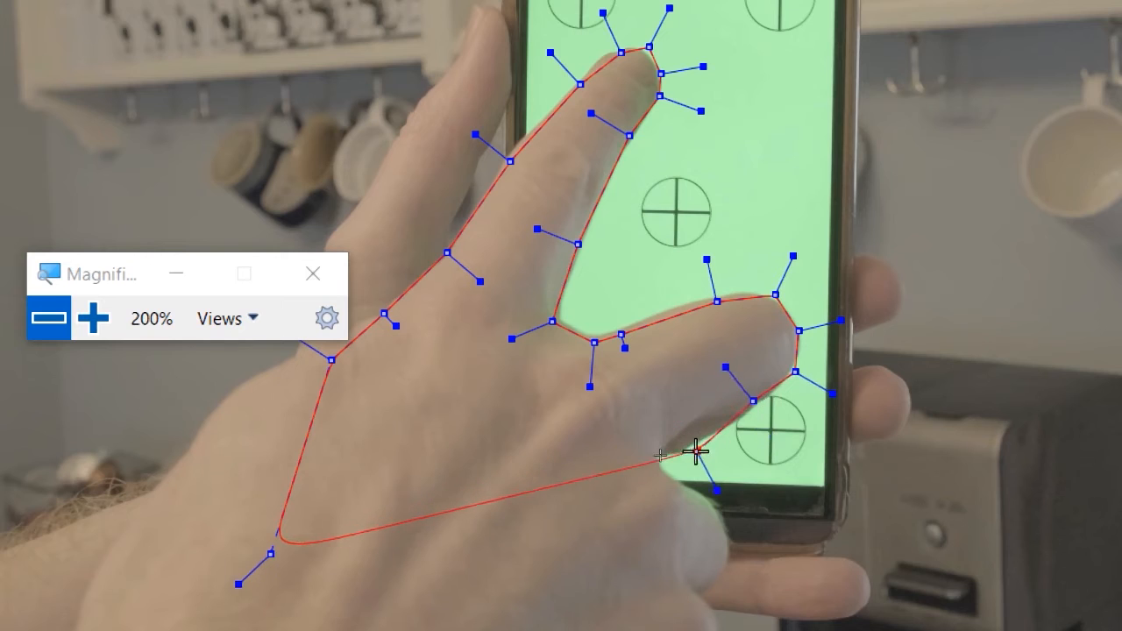
left_click(692, 443)
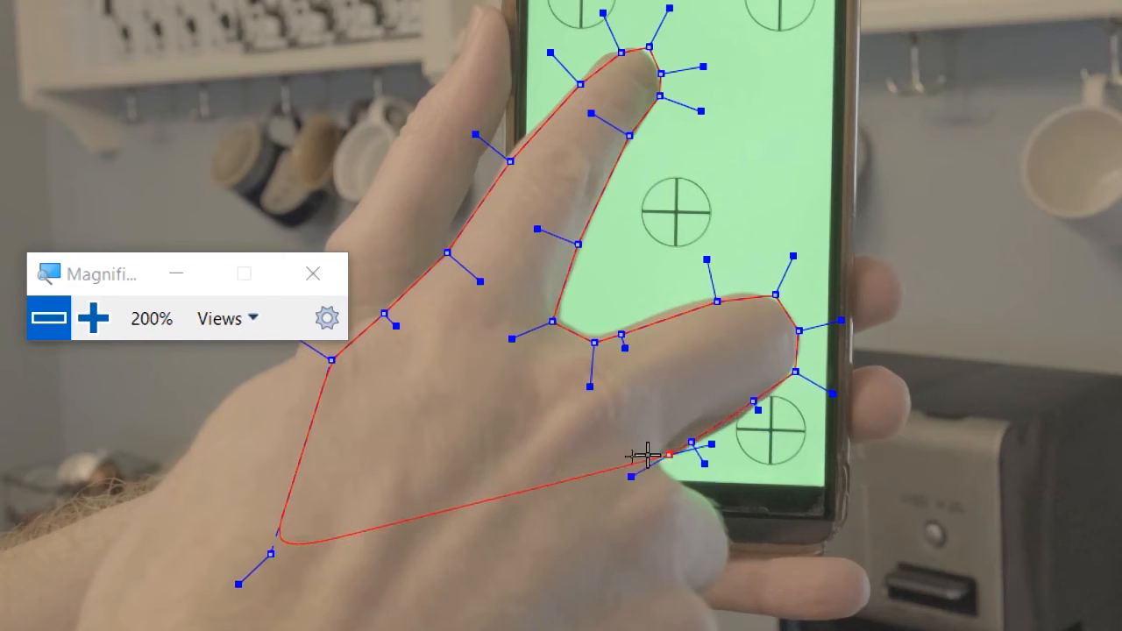
- Extend the spline around the curled knuckle and across the lower hand, then close the shape
left_click(648, 455)
left_click(658, 472)
left_click(716, 512)
left_click(723, 581)
left_click(629, 606)
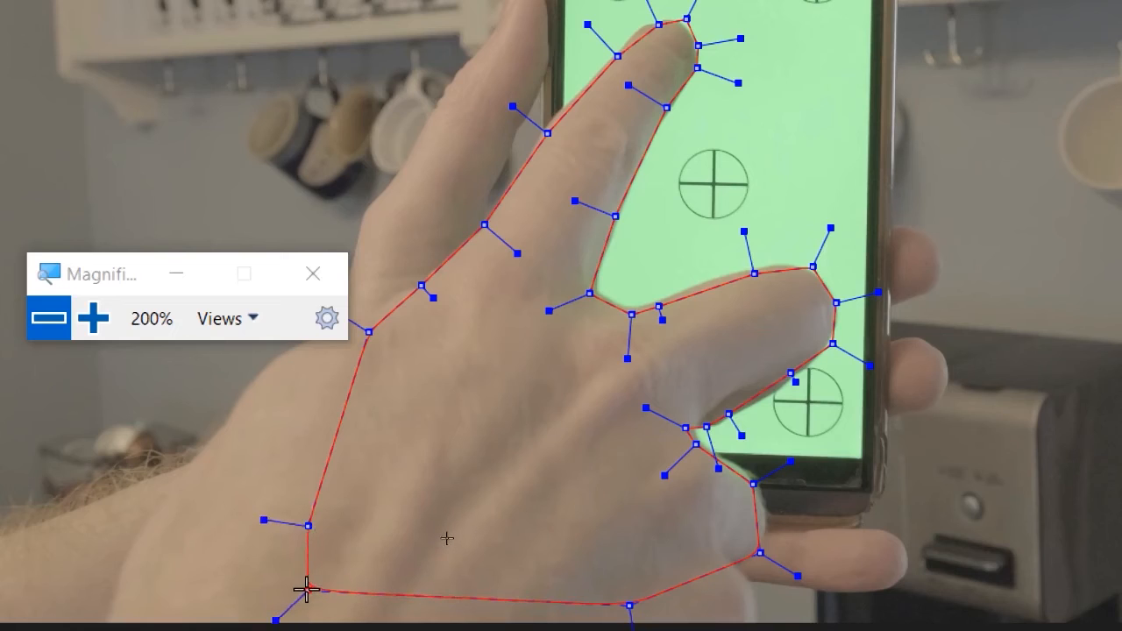
key("shift+c")
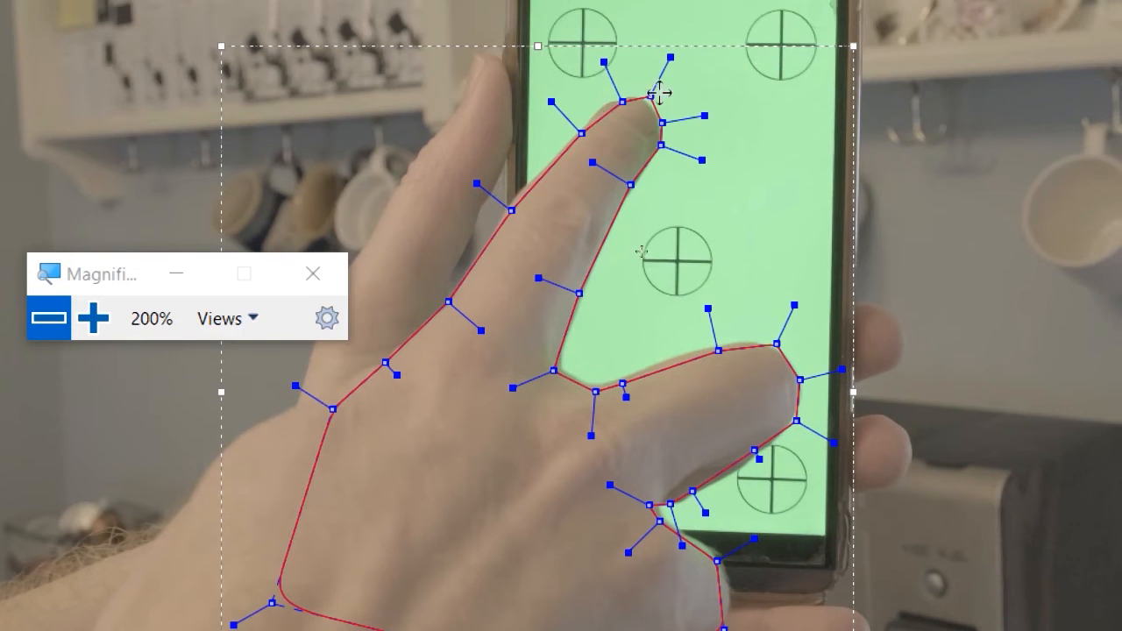
- Reposition the spline points around the upper fingertip to fit the finger's contour more closely
left_click_drag(650, 99, 617, 103)
left_click(579, 132)
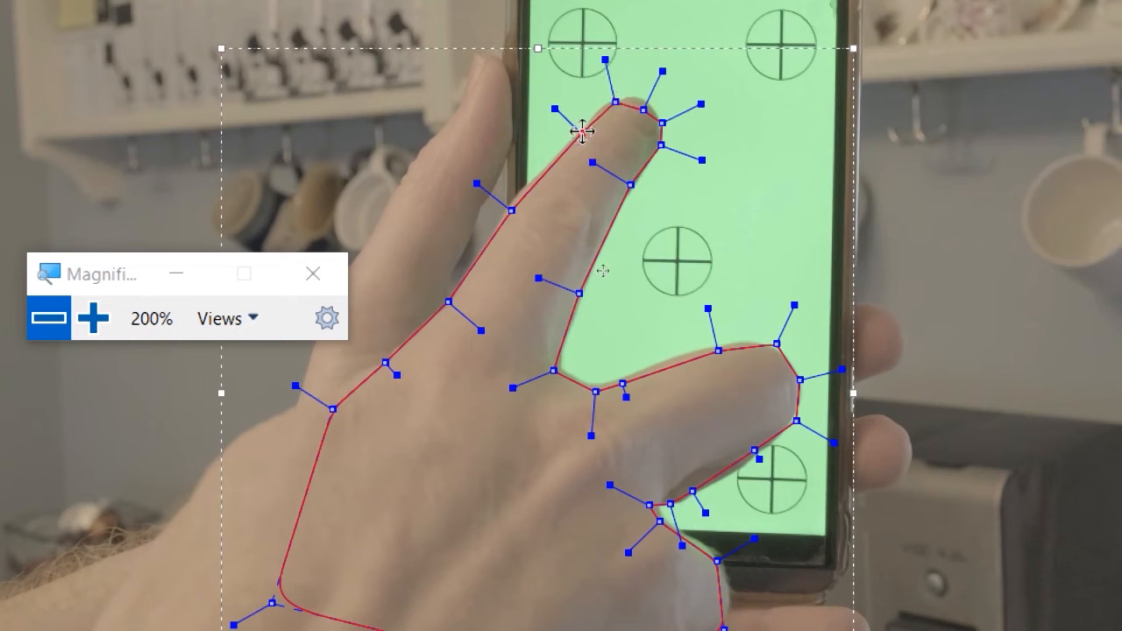
- Reposition the spline points around the upper finger's tip and along the top edge of the lower finger to fit the hand
left_click(506, 207)
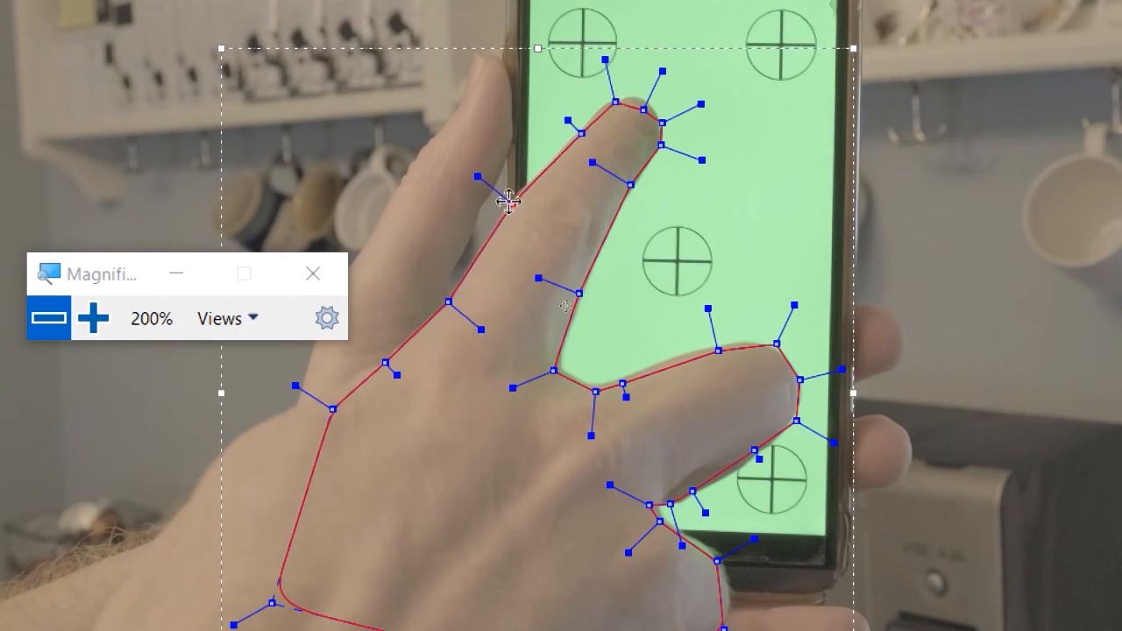
left_click_drag(643, 109, 642, 99)
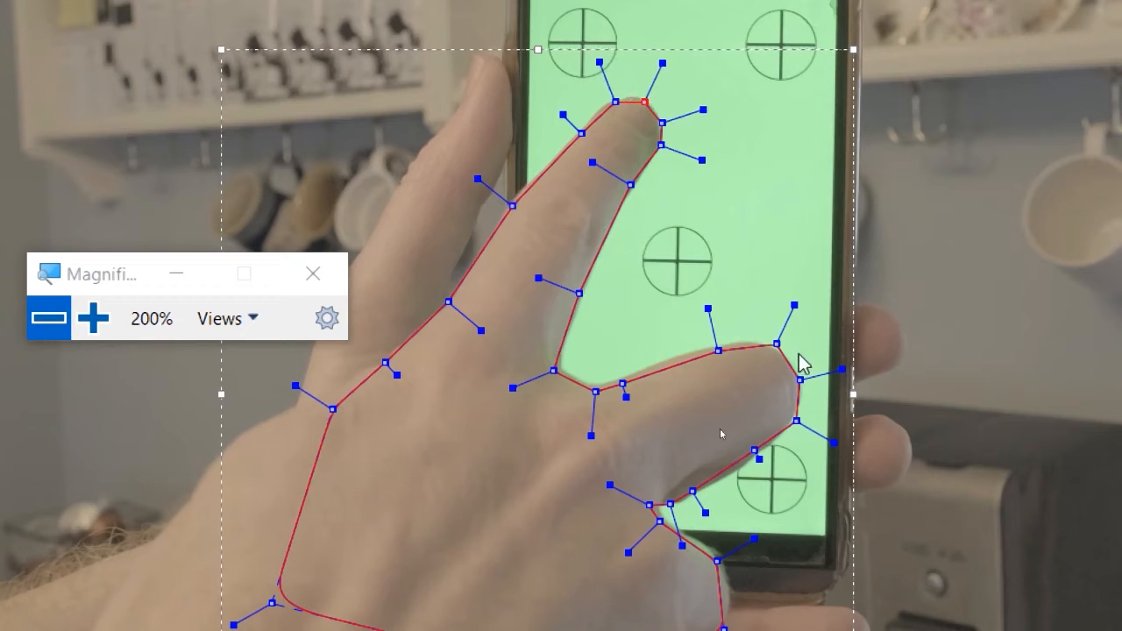
left_click(715, 346)
left_click_drag(714, 342, 709, 338)
left_click_drag(778, 347, 768, 348)
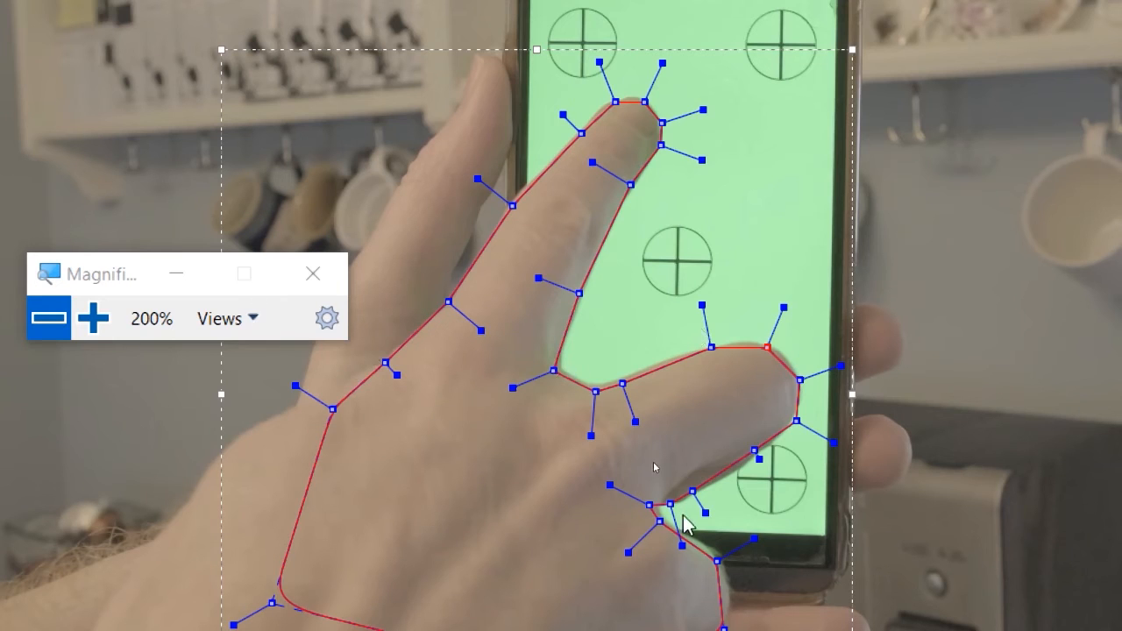
- Select all points in the hand spline and adjust their curve tension together so the outline becomes smoothly rounded
right_click(615, 102)
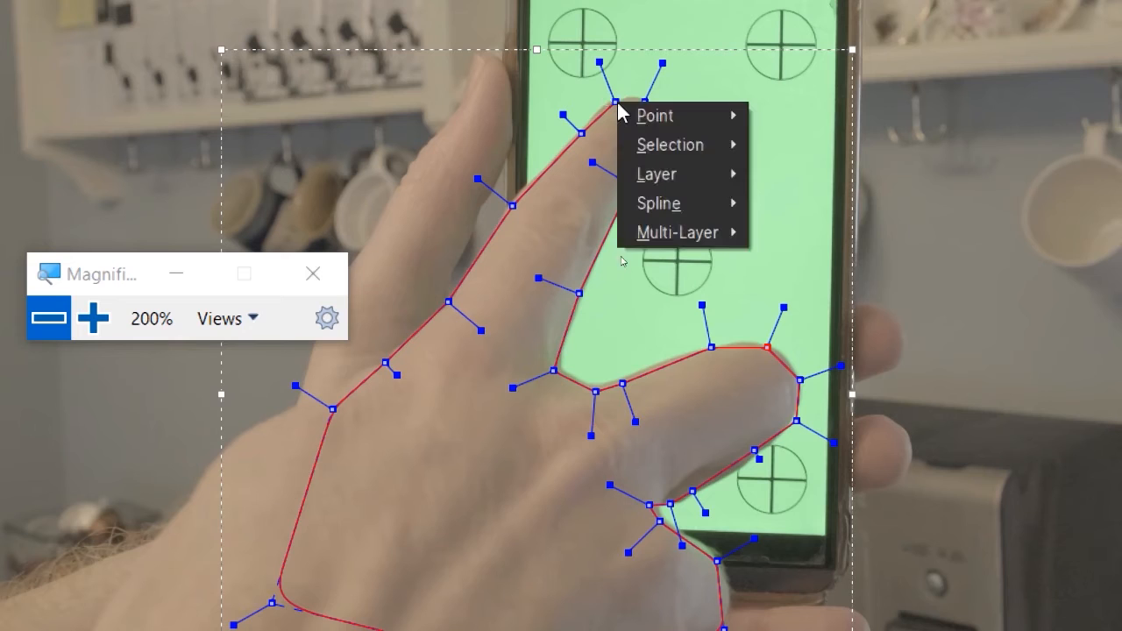
mouse_move(643, 149)
mouse_move(712, 149)
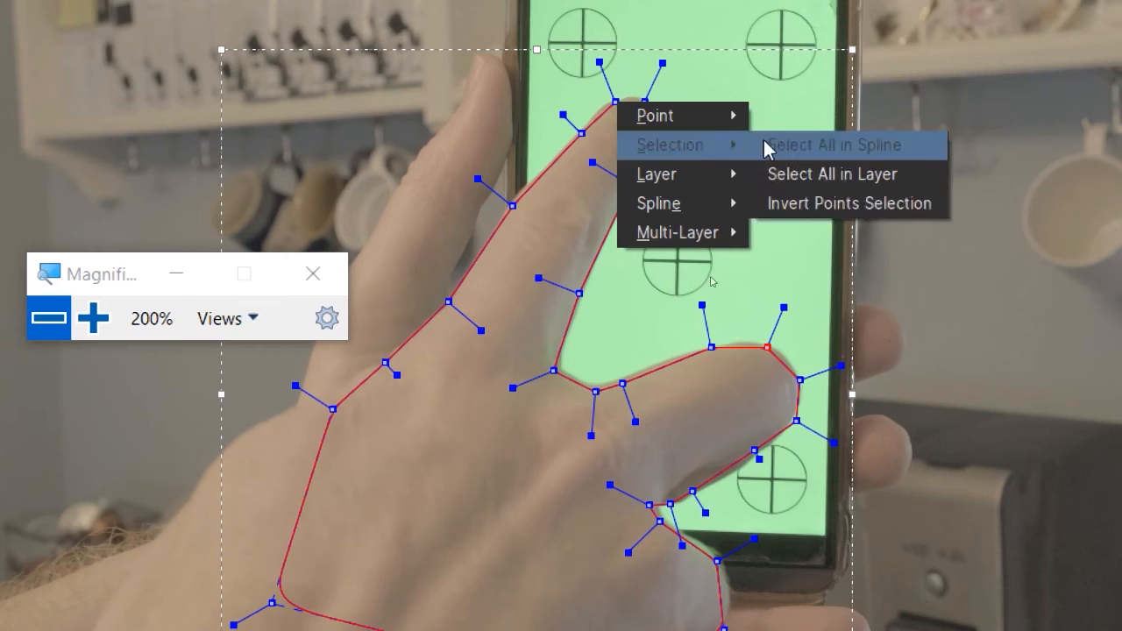
left_click(902, 141)
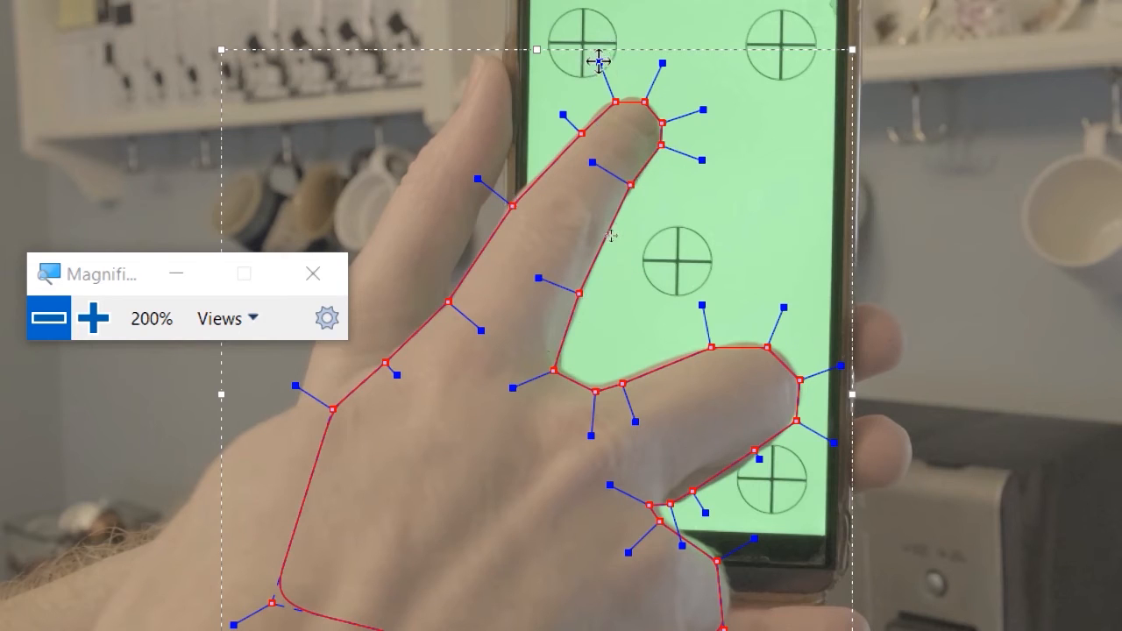
mouse_move(598, 62)
left_mouse_down()
mouse_move(606, 82)
mouse_move(593, 41)
left_mouse_up()
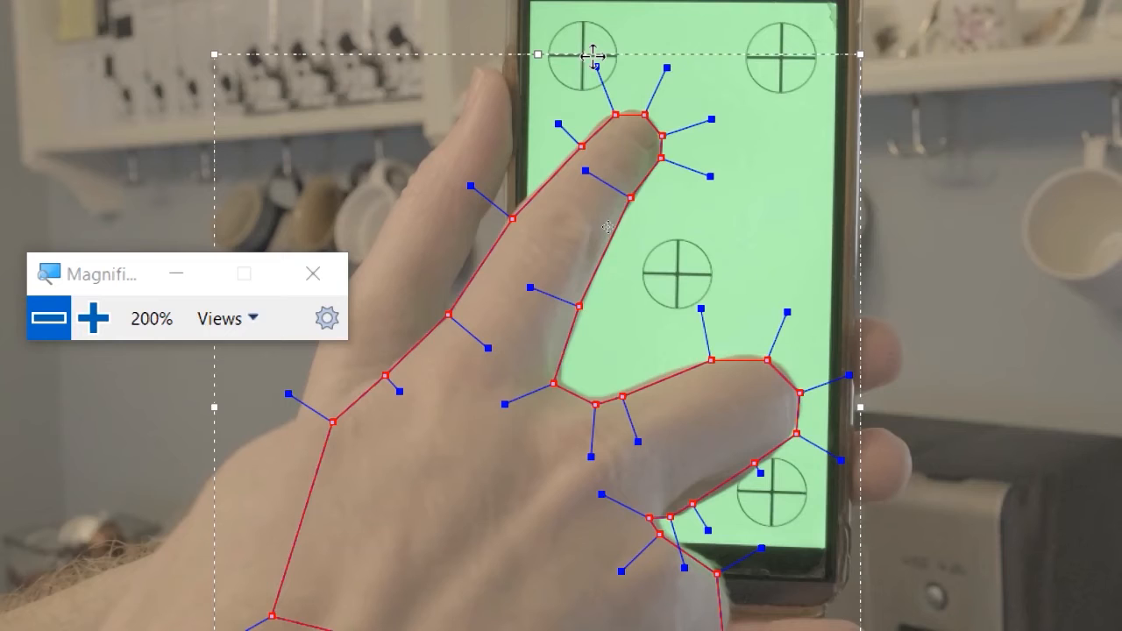
left_click_drag(592, 56, 603, 87)
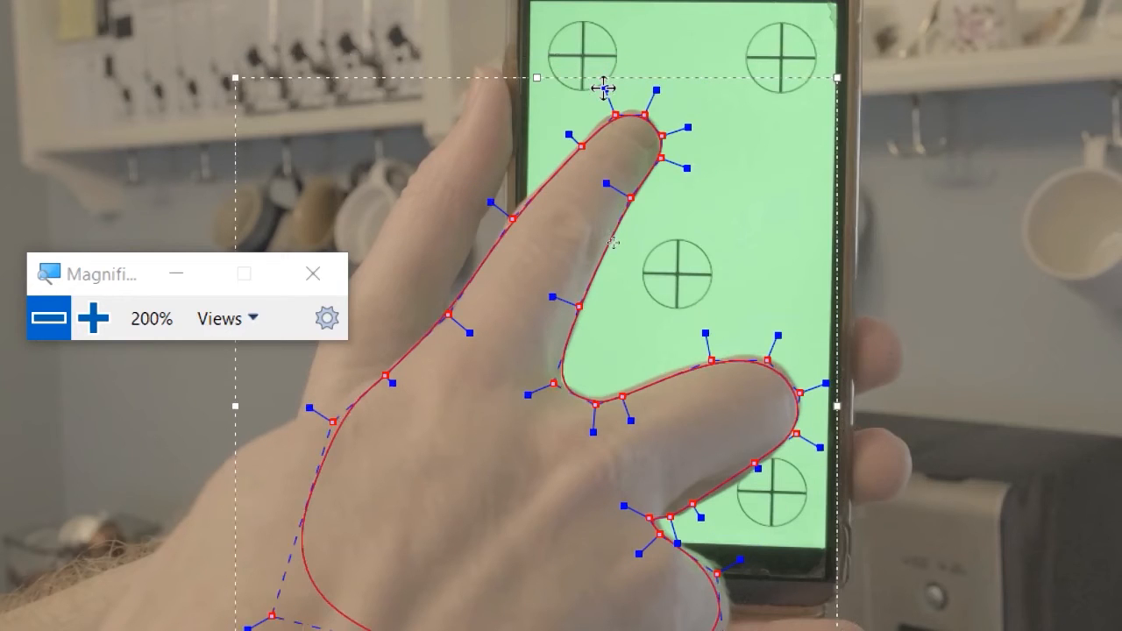
left_click_drag(603, 88, 602, 87)
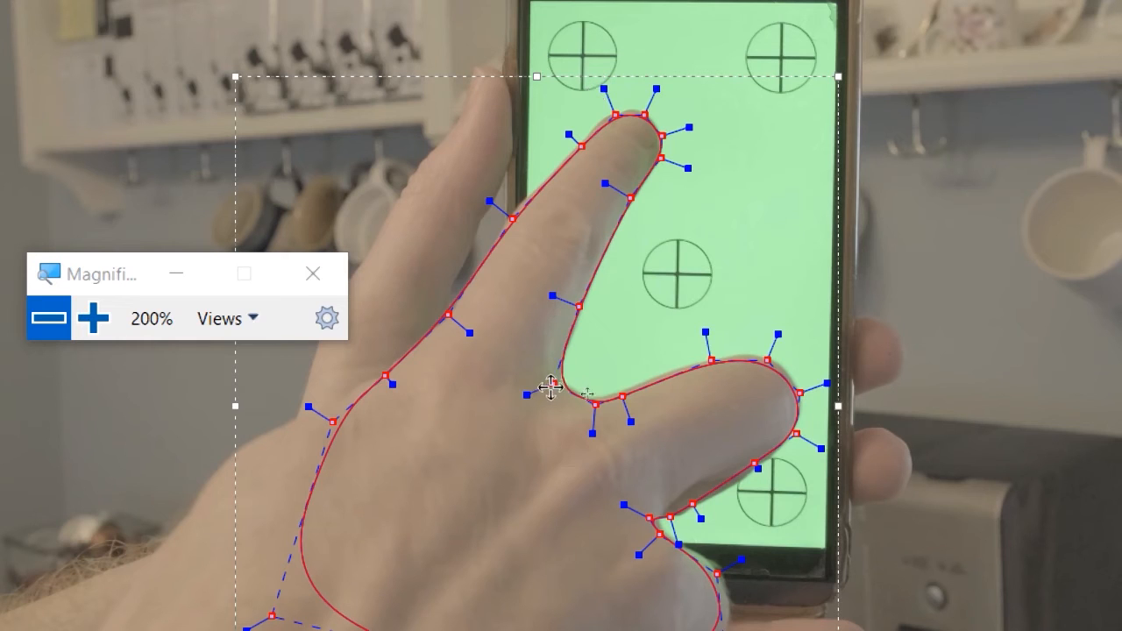
- Deselect the points, then reposition individual ones between the two fingers, at the knuckle and at the hand's lower edge beside the phone
left_click(954, 252)
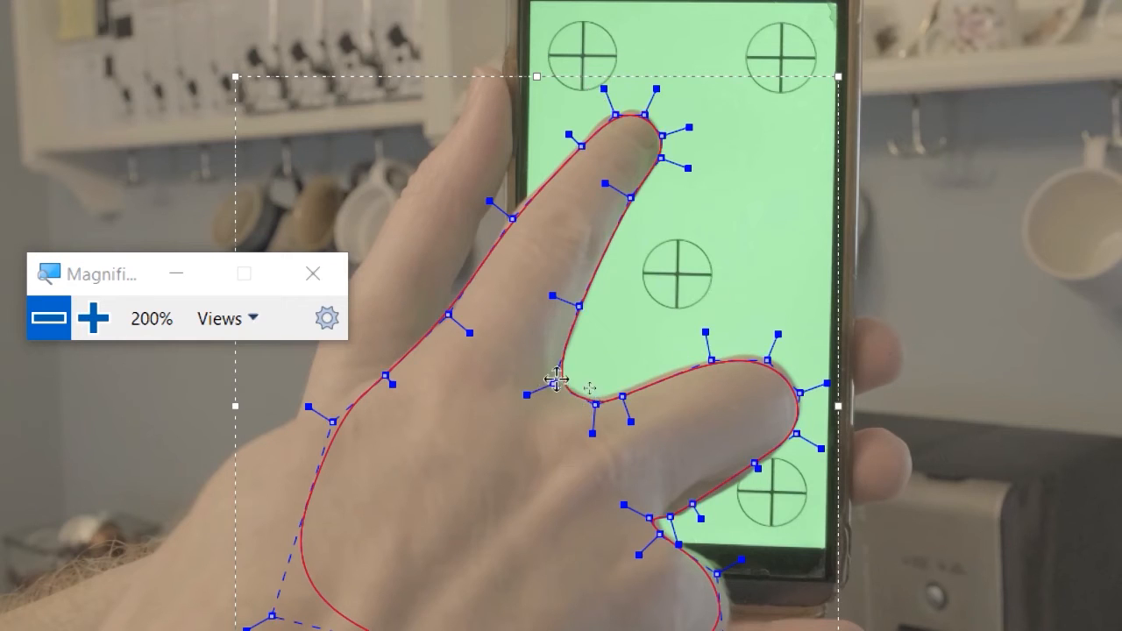
left_click_drag(553, 383, 546, 386)
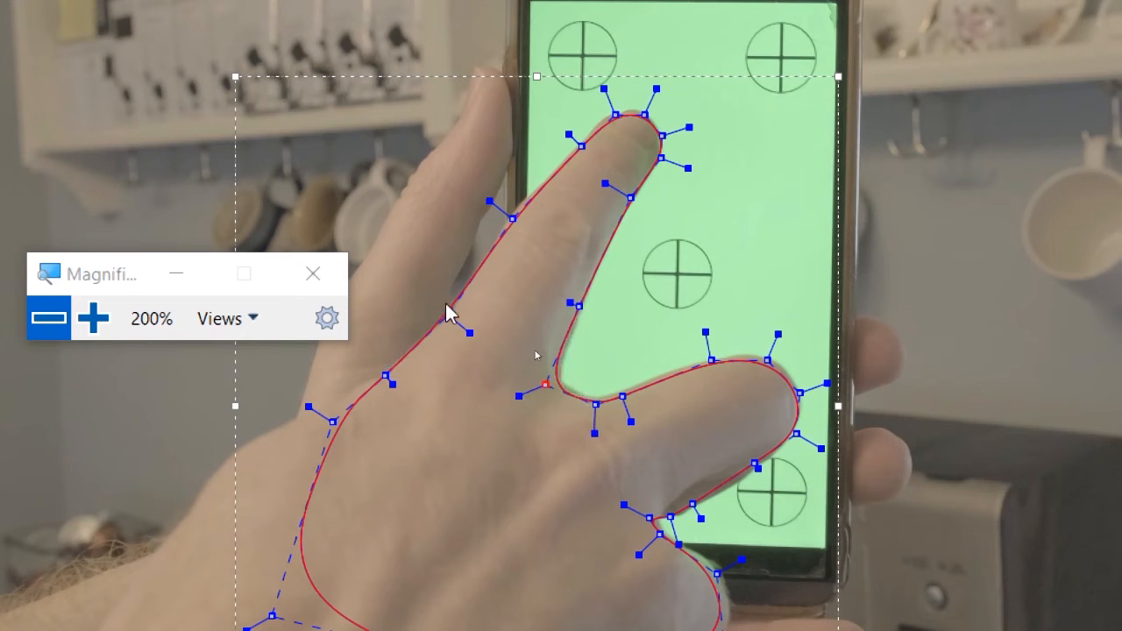
left_click_drag(445, 310, 452, 318)
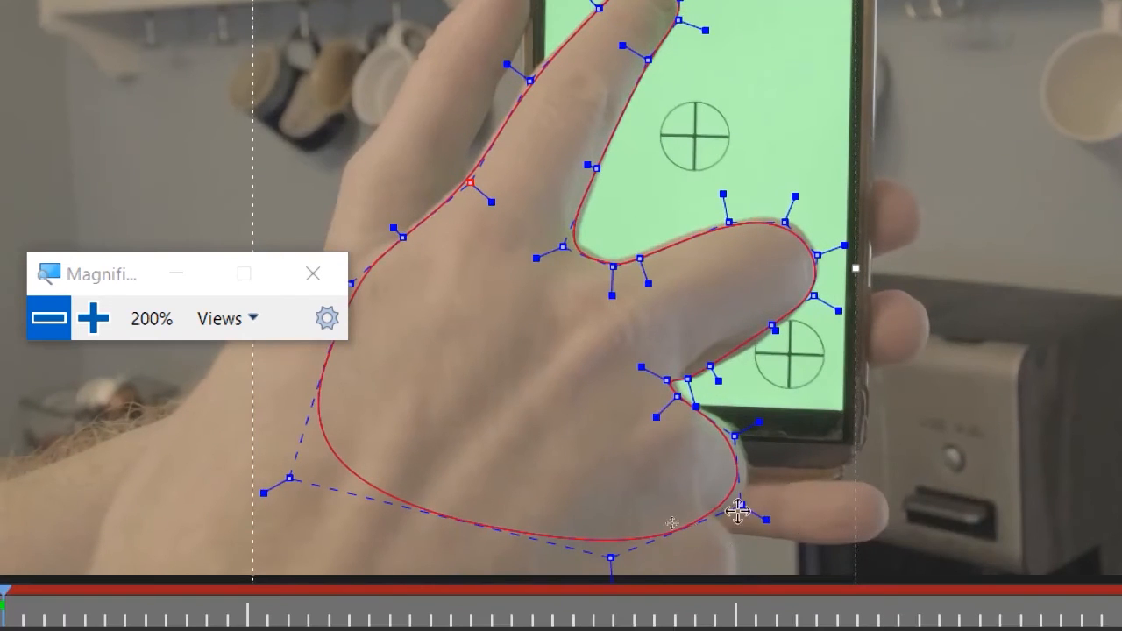
left_click_drag(742, 505, 756, 504)
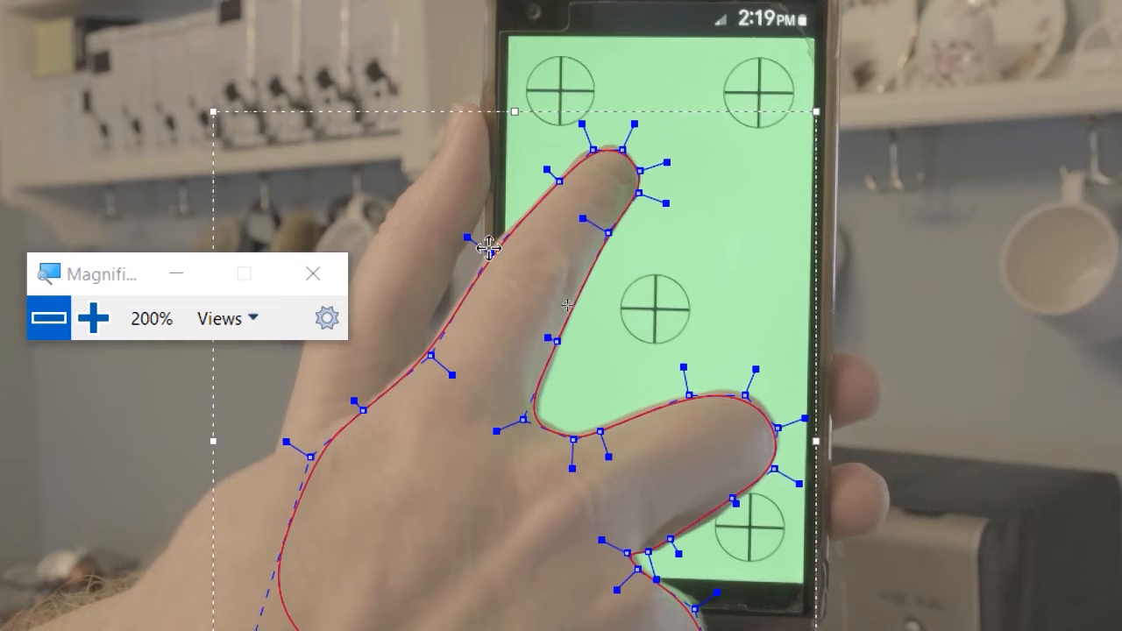
- Rename Layer 1 as "hand 1"
key("super+minus")
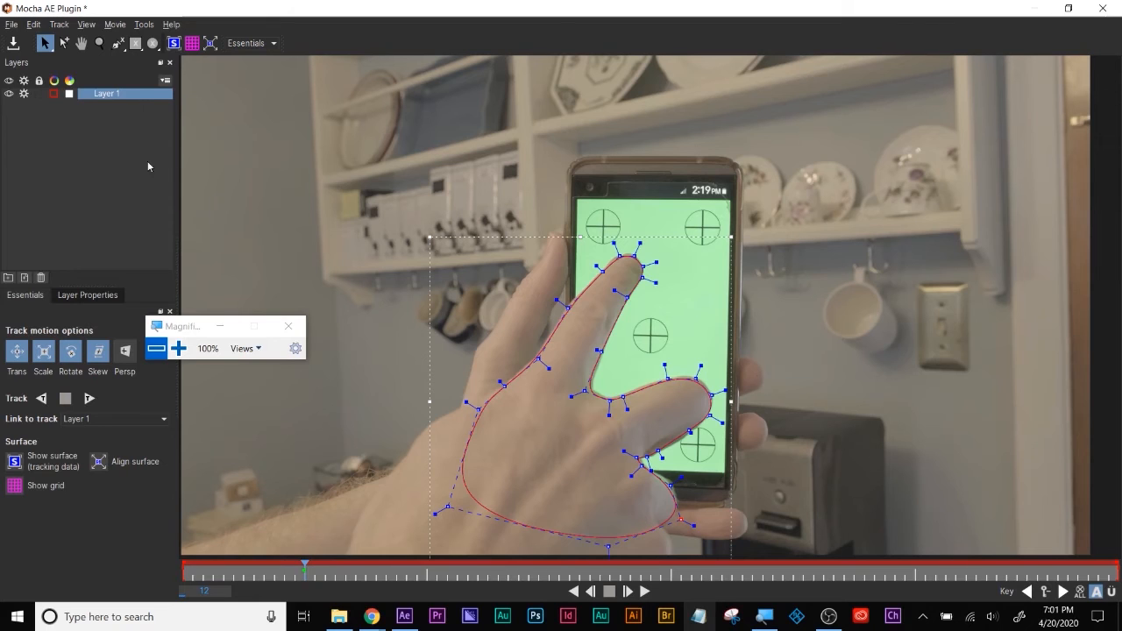
left_click(100, 98)
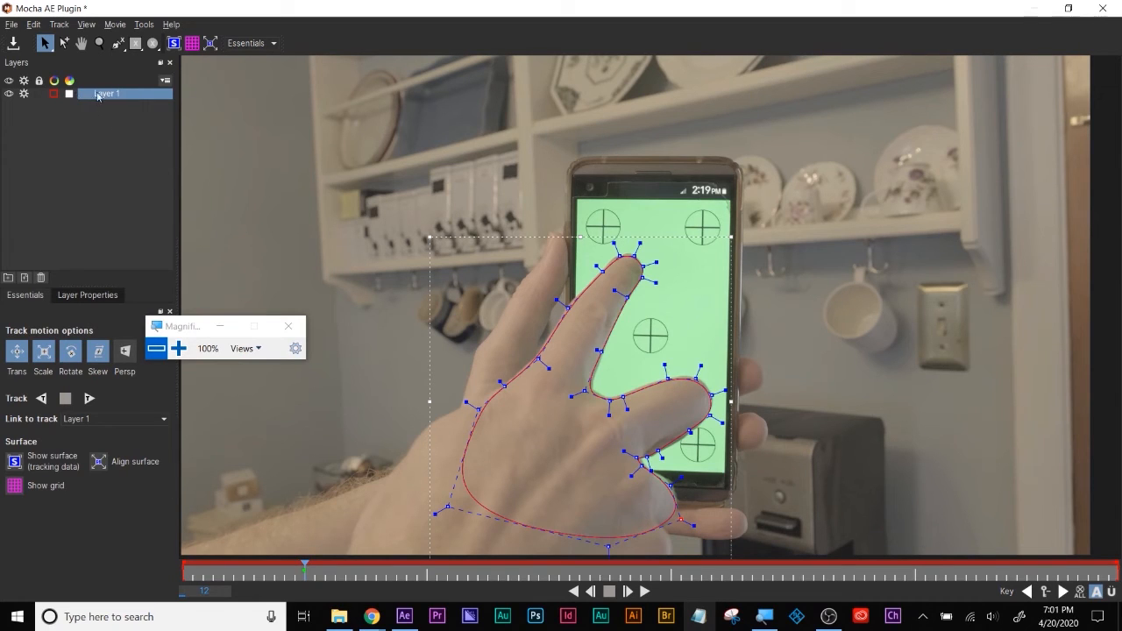
double_click(106, 94)
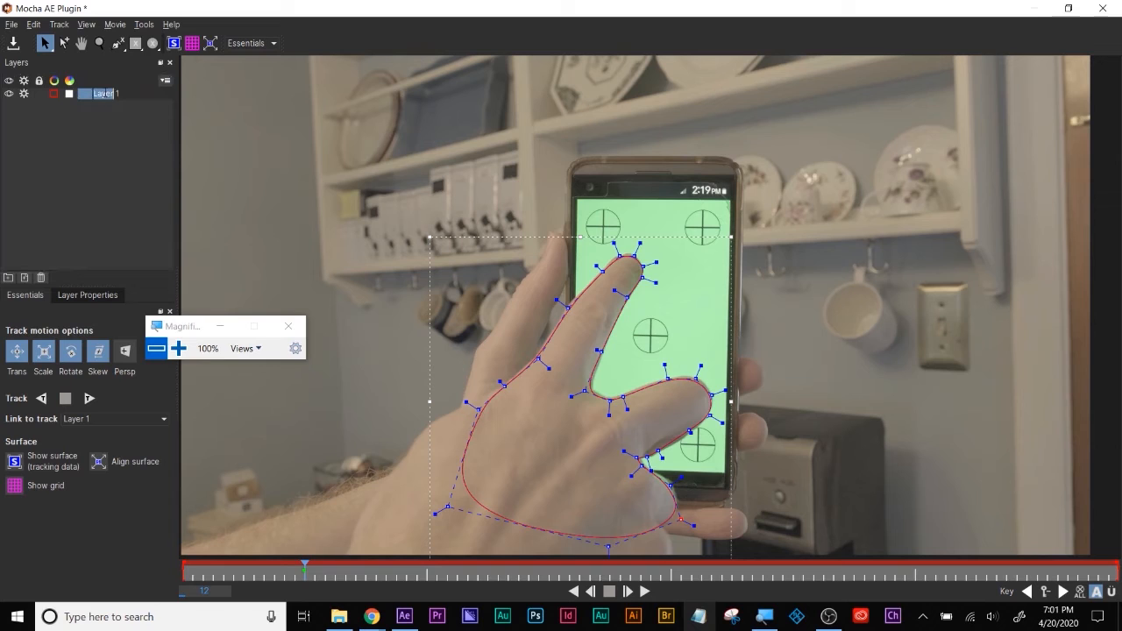
type("hand 1")
key("Return")
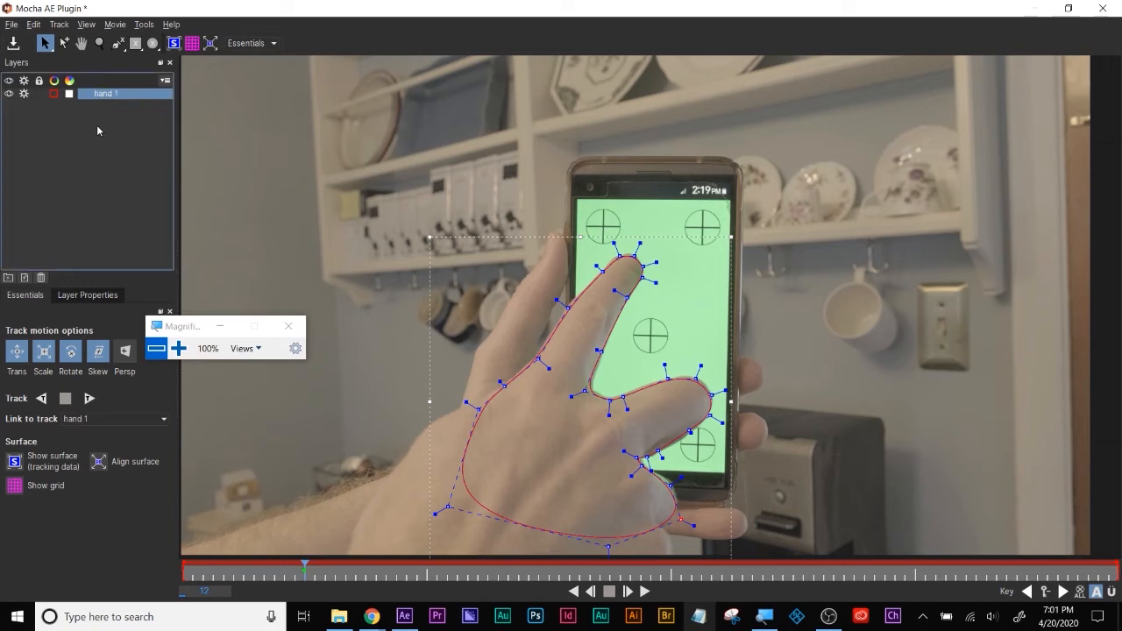
- Track the hand 1 layer backwards from frame 12 to frame 4, leaving perspective off
key("super+plus")
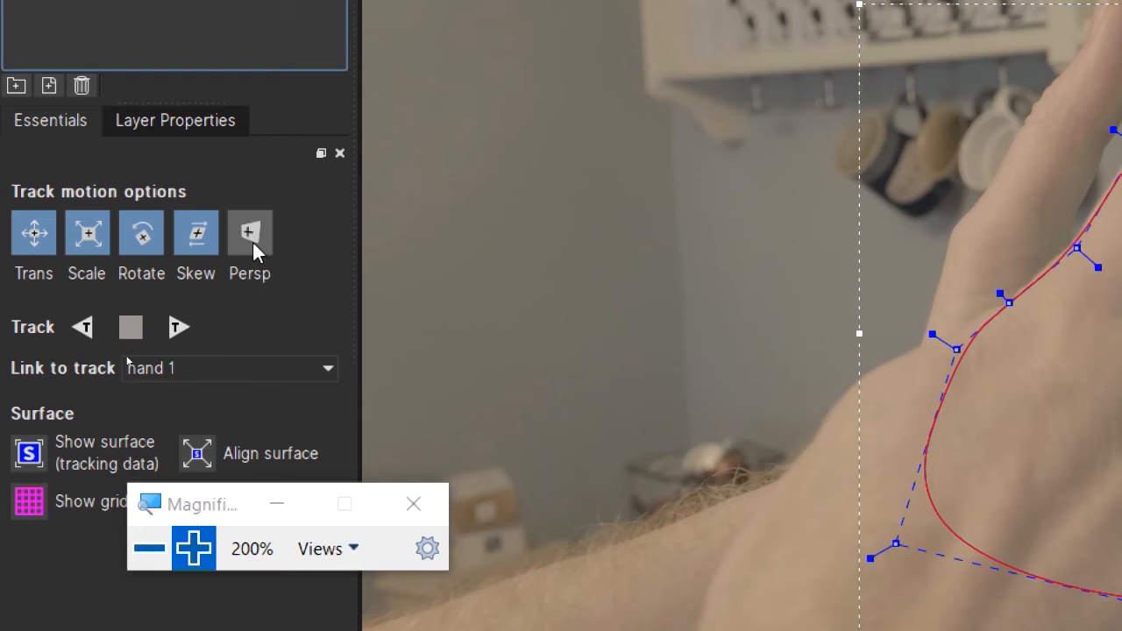
left_click(85, 336)
left_click(149, 548)
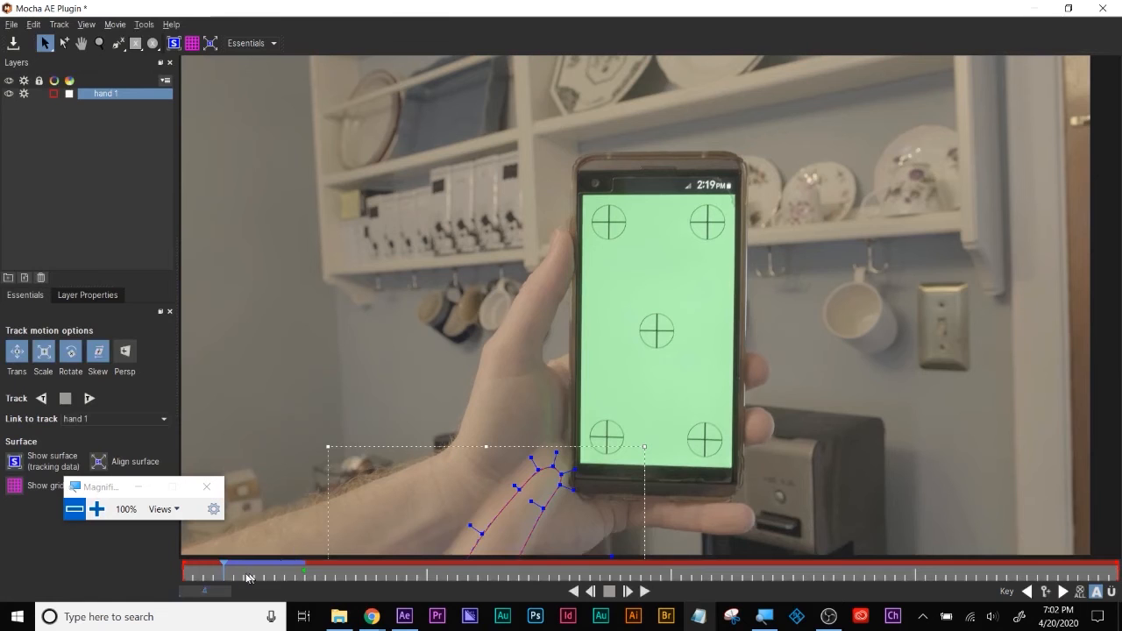
- Go to frame 8 and move the spline point on the outer side of the upper finger onto the hand's edge
key("super+plus")
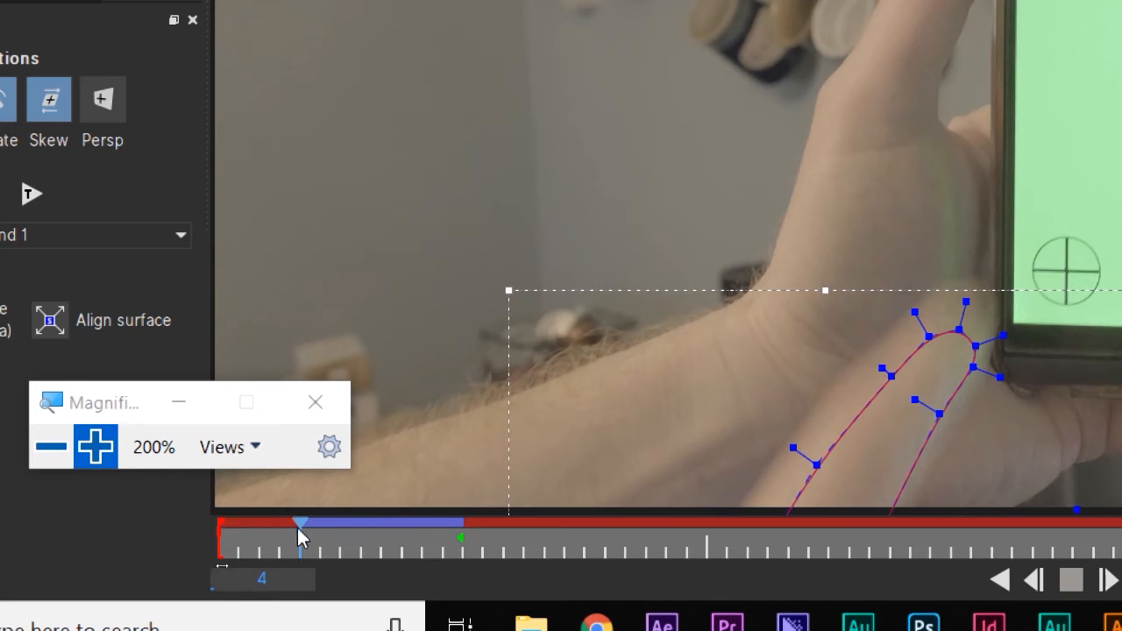
left_click_drag(298, 539, 373, 530)
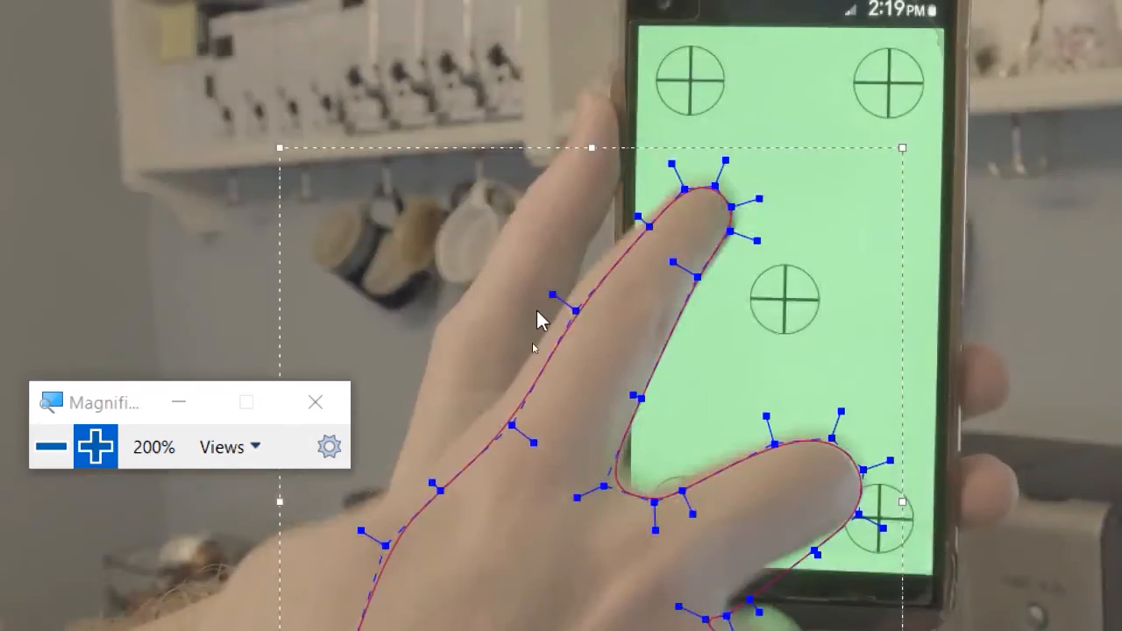
left_click(576, 311)
left_click_drag(576, 311, 558, 304)
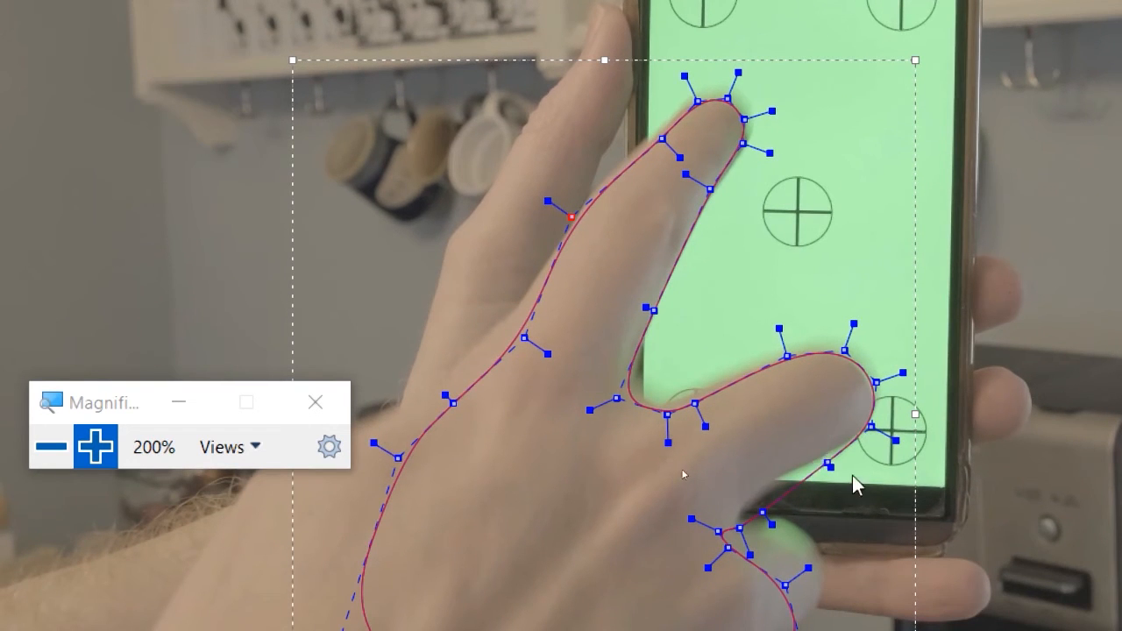
- Fit the spline points under the lower finger and around the curled finger below the phone screen to the hand's outline at frame 8
left_click_drag(866, 464, 728, 518)
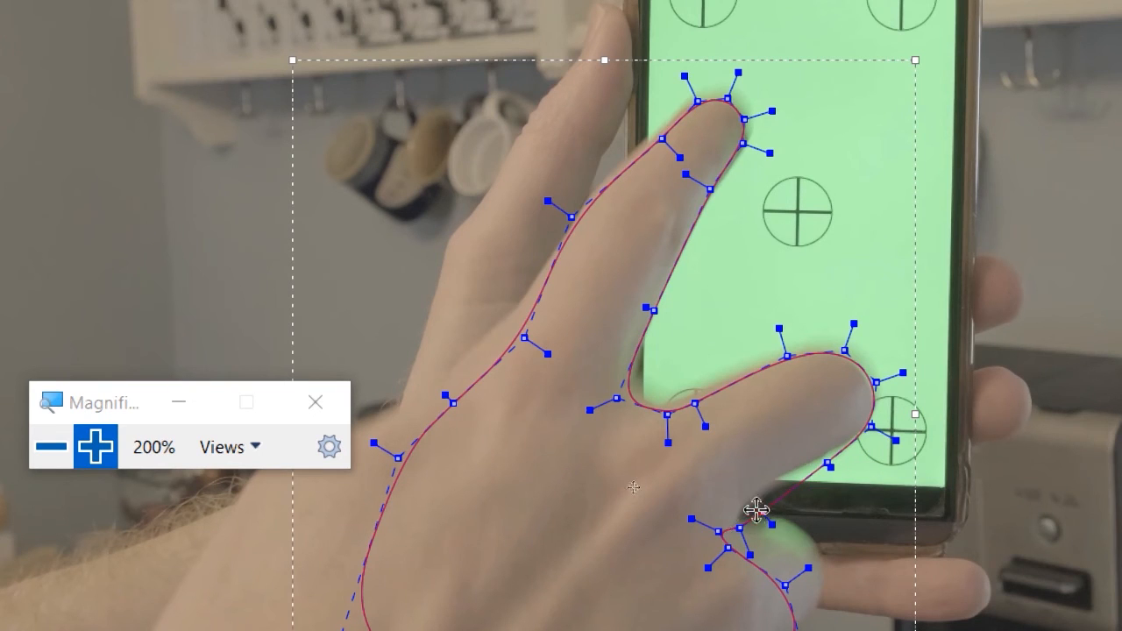
left_click(884, 469)
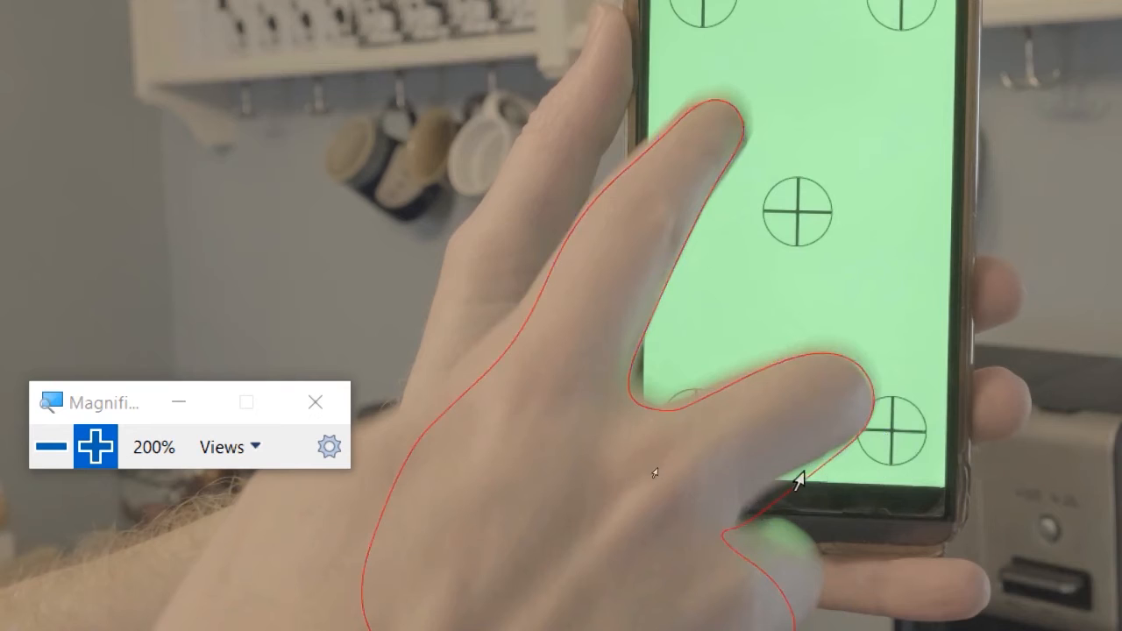
left_click(799, 480)
left_click_drag(859, 456, 728, 532)
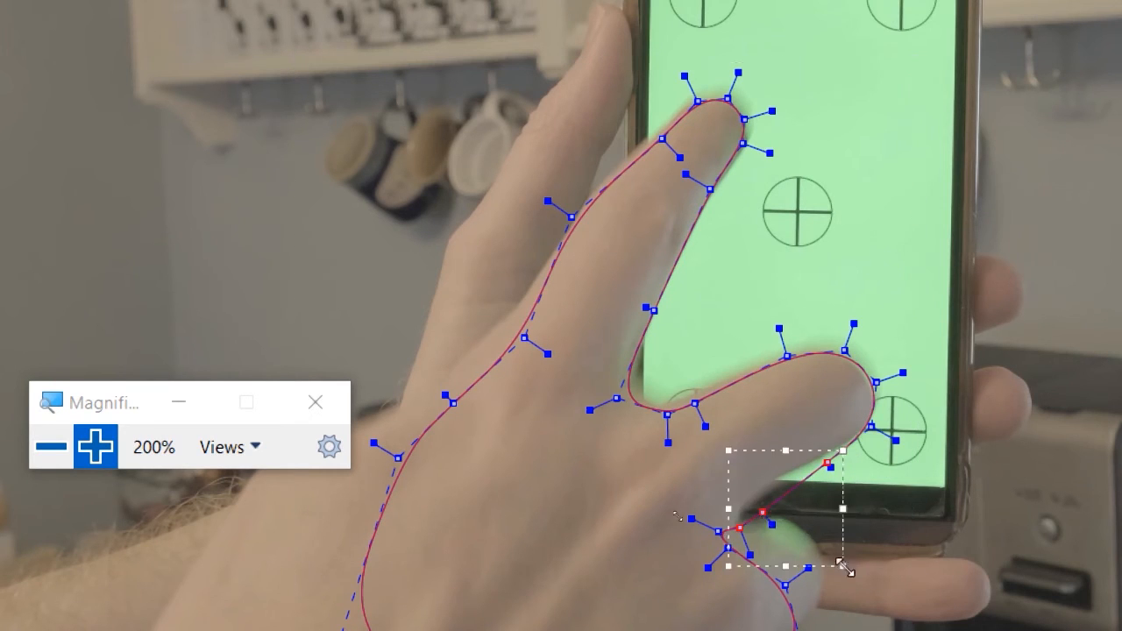
left_click_drag(845, 568, 828, 538)
left_click_drag(787, 484, 785, 463)
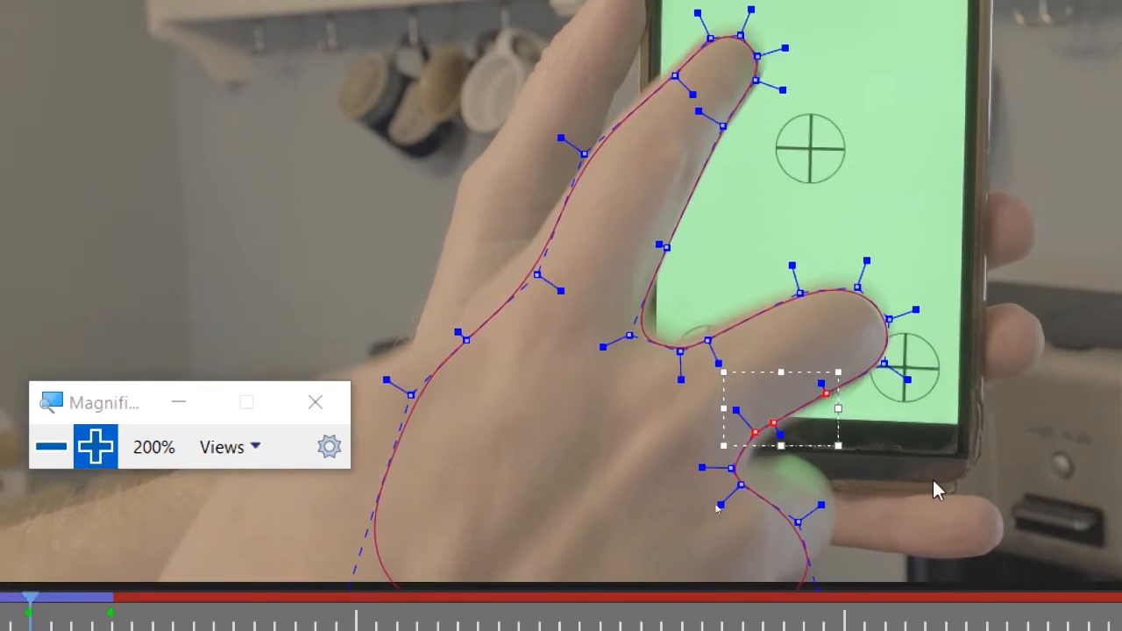
left_click_drag(957, 474, 681, 541)
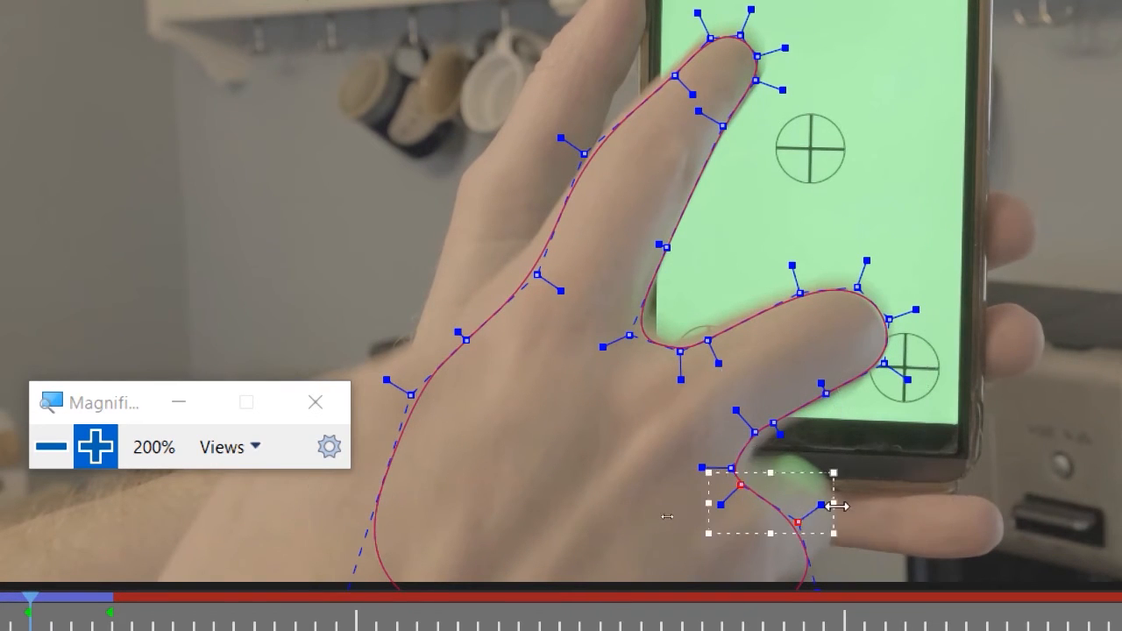
left_click_drag(777, 518, 820, 472)
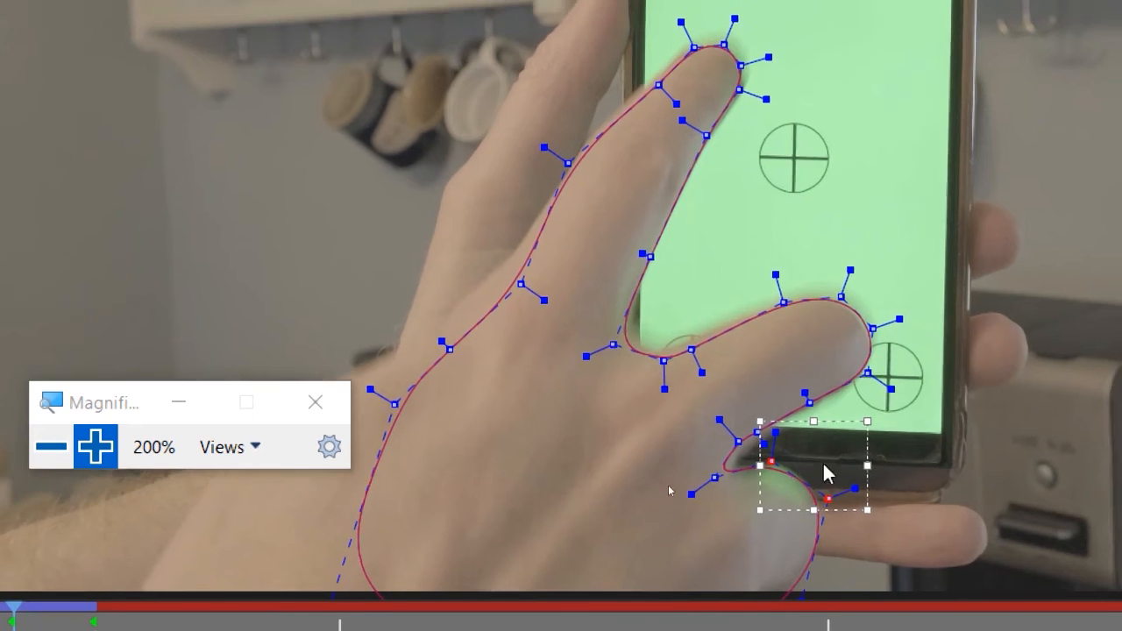
- Refine the spline points beside the upper finger's tip and at the lower finger's tip at frame 8
left_click(567, 162)
left_click_drag(659, 85, 638, 100)
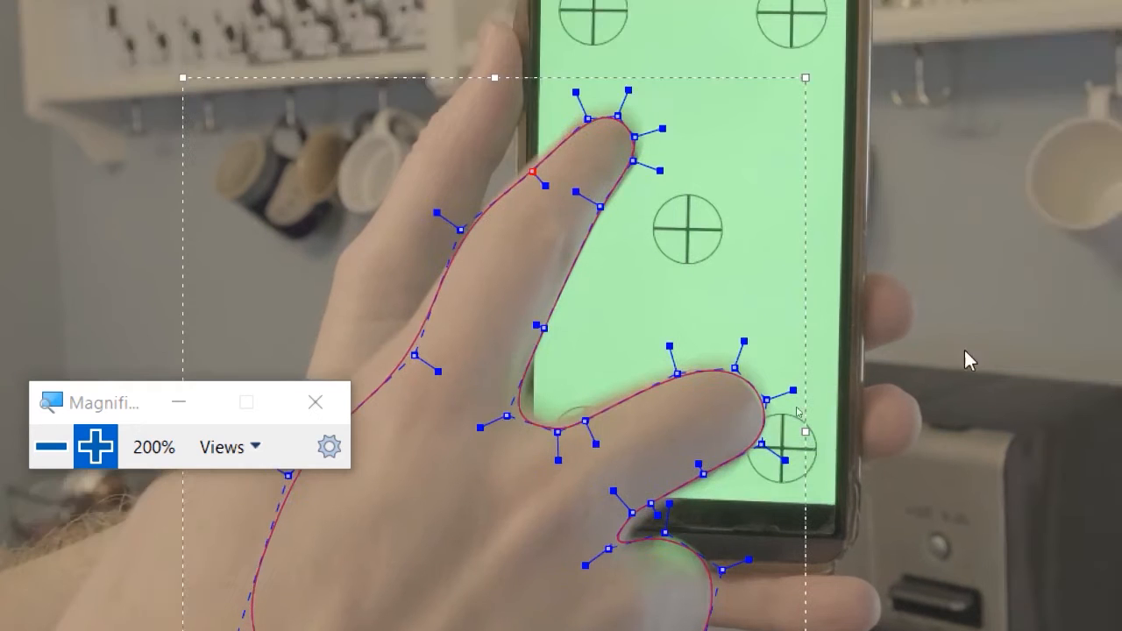
left_click_drag(767, 396, 755, 404)
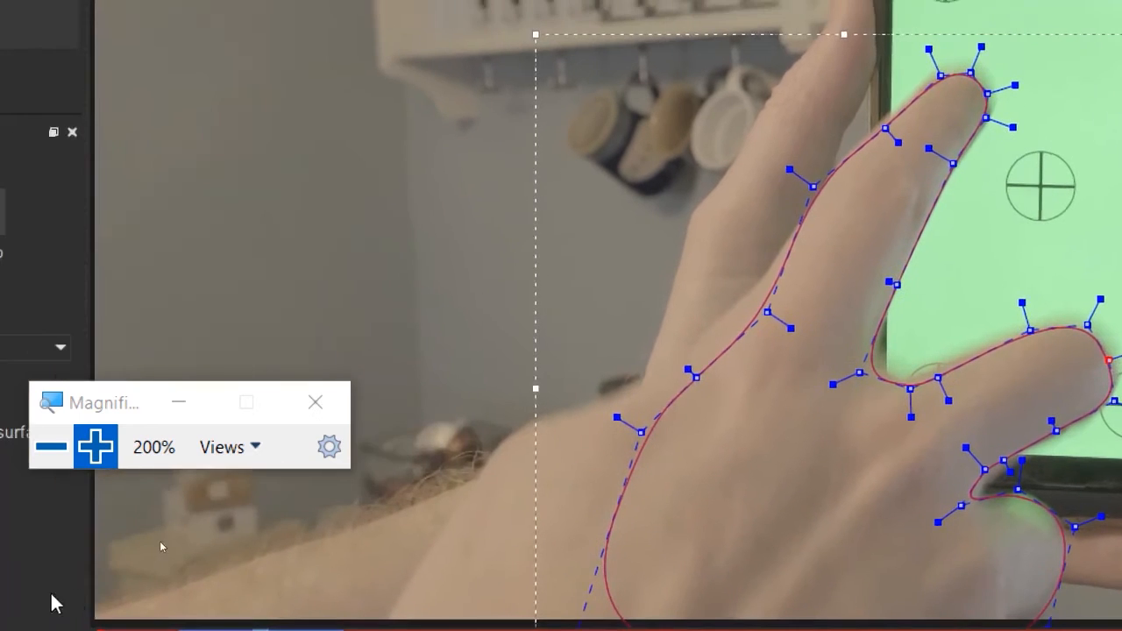
- Track the hand 1 layer backwards from frame 8 to the start of the clip at frame 0
left_click(51, 447)
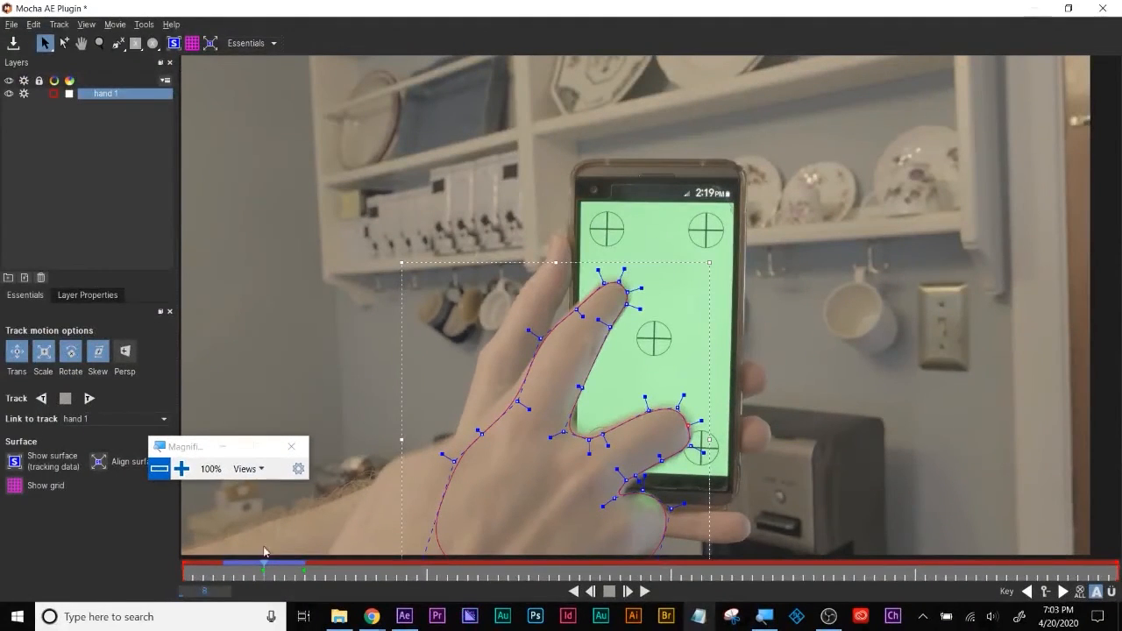
left_click(40, 399)
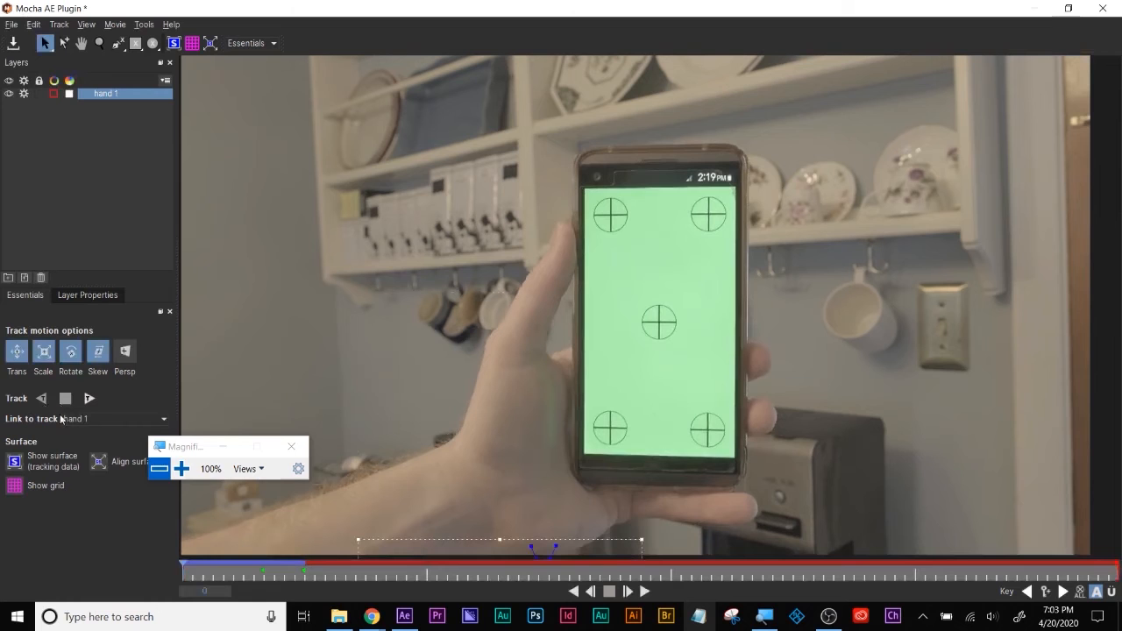
left_click_drag(200, 574, 182, 572)
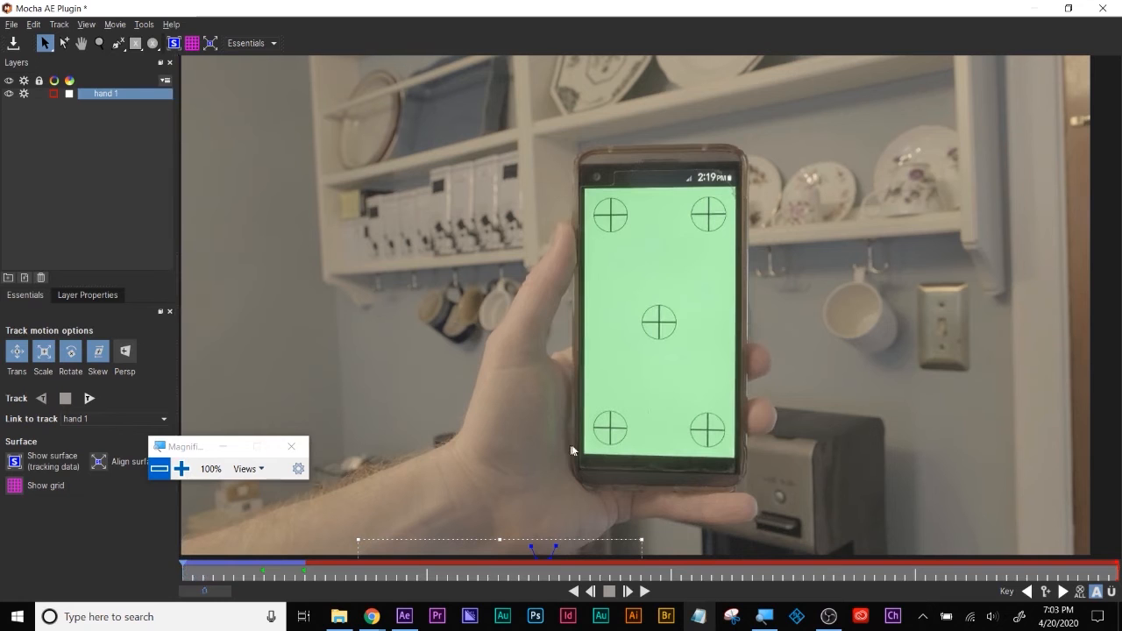
- Add a keyframe for the hand 1 layer at frame 0
left_click(181, 469)
left_click(181, 469)
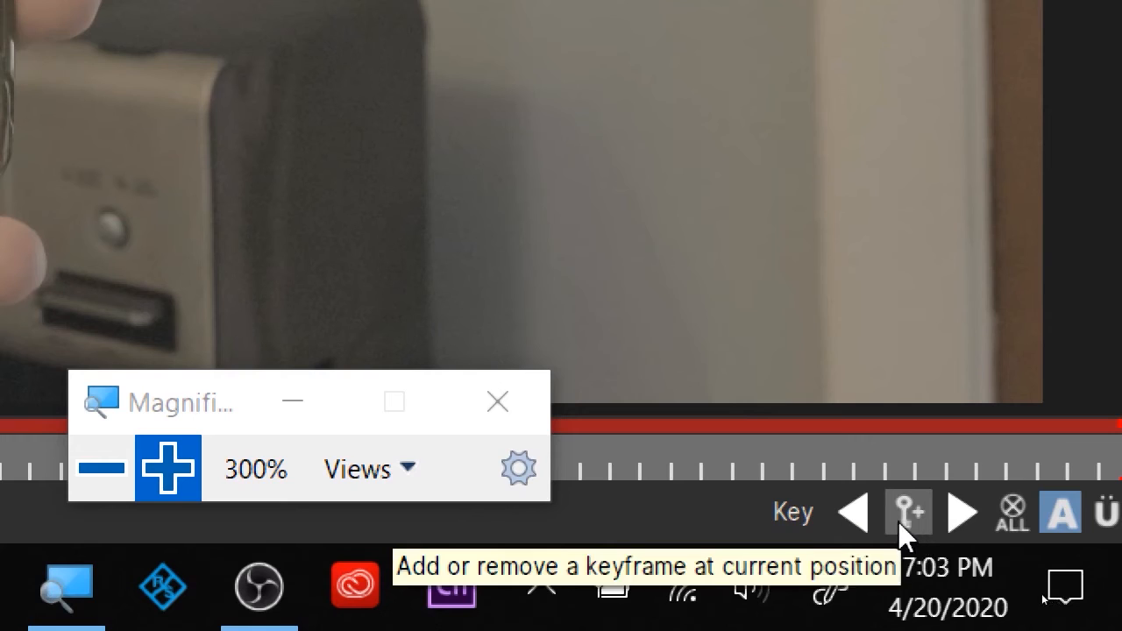
left_click(908, 511)
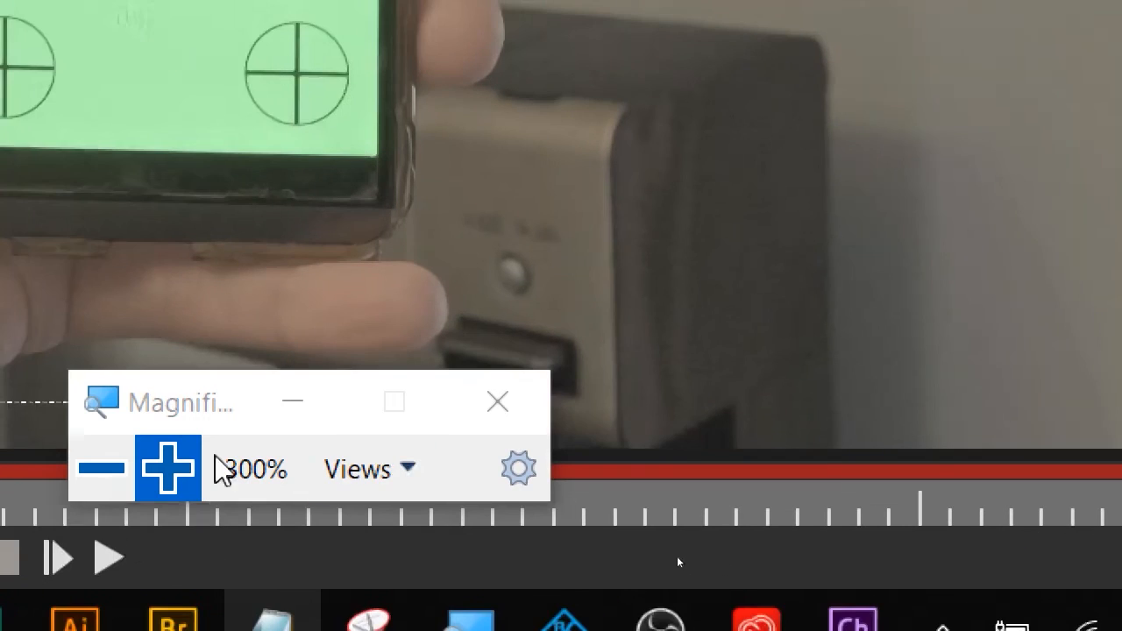
- Track the hand 1 layer forwards from frame 12 and stop the tracking at frame 24
left_click(102, 468)
left_click(429, 531)
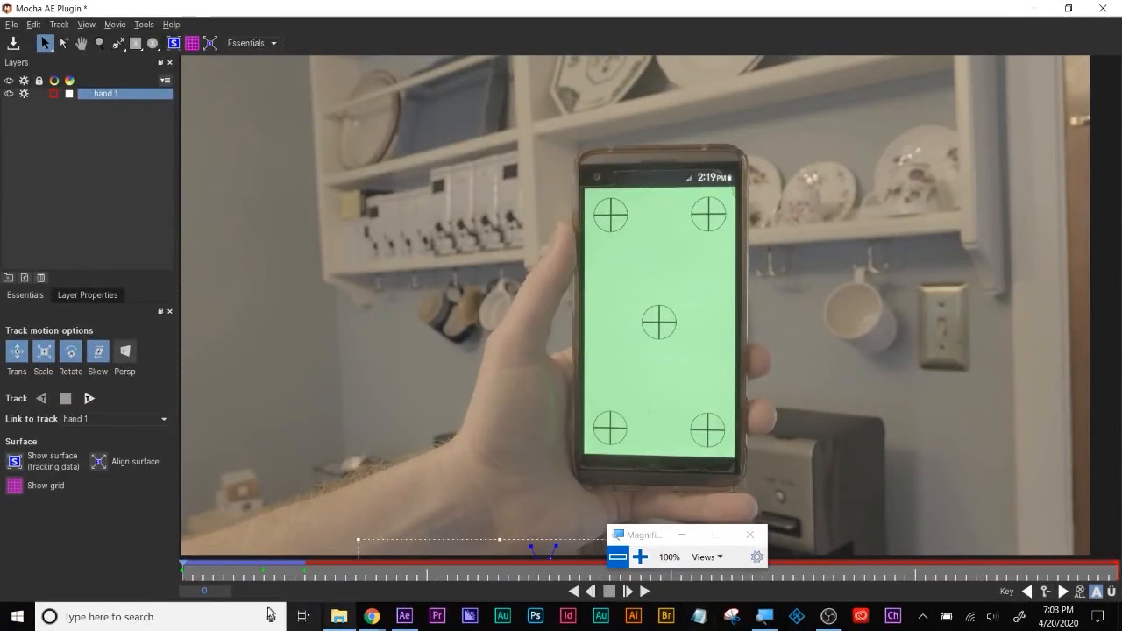
left_click_drag(230, 571, 301, 572)
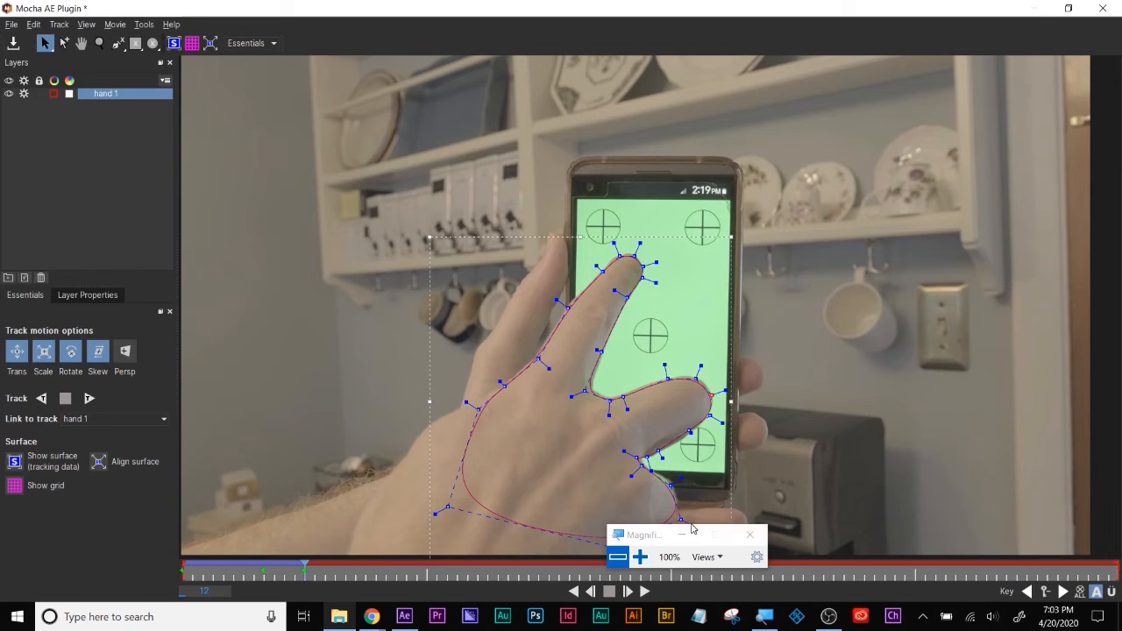
left_click_drag(638, 536, 262, 394)
left_click(259, 409)
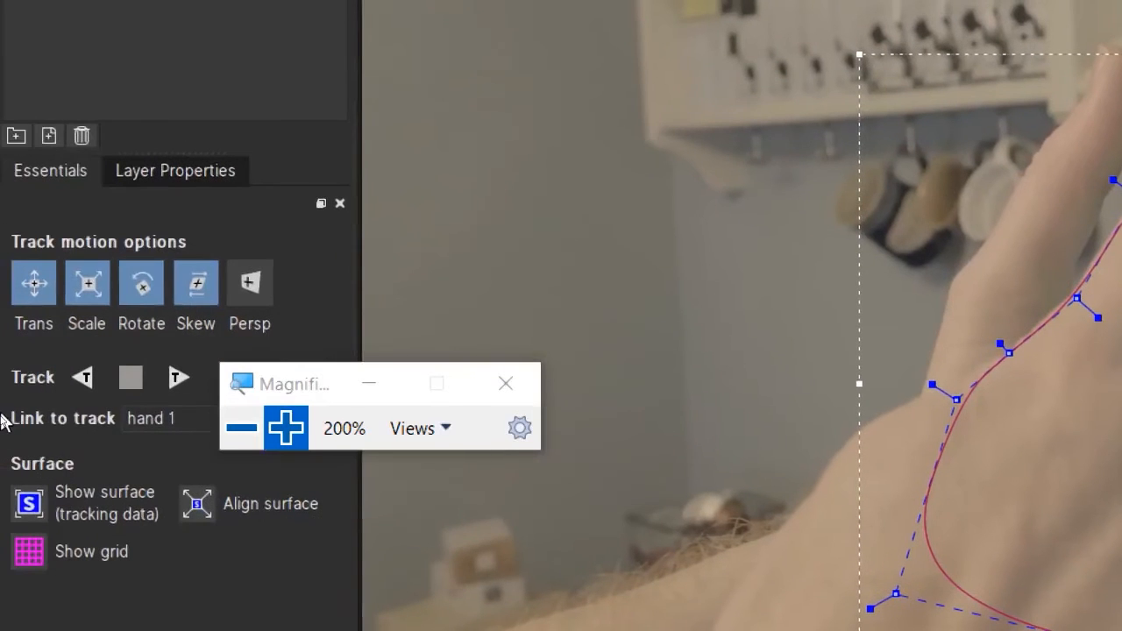
left_click(181, 375)
left_click(242, 428)
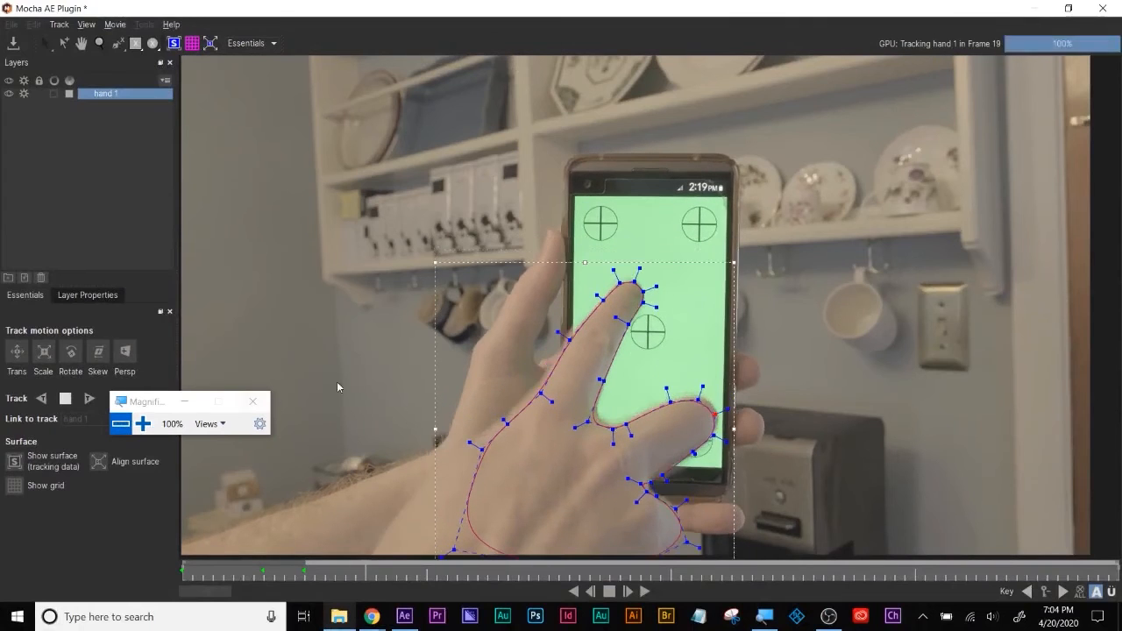
left_click(66, 399)
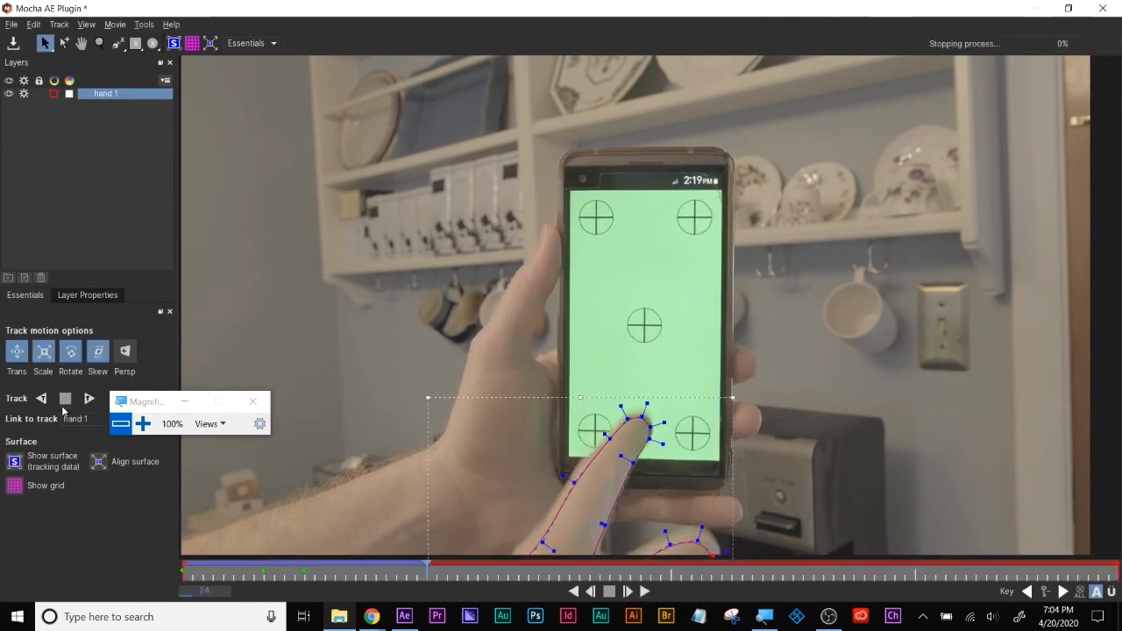
- Fit the spline points along the upper finger's outer edge to the hand at frame 24 and check the preceding frames
left_click(566, 479)
left_click_drag(543, 538, 529, 538)
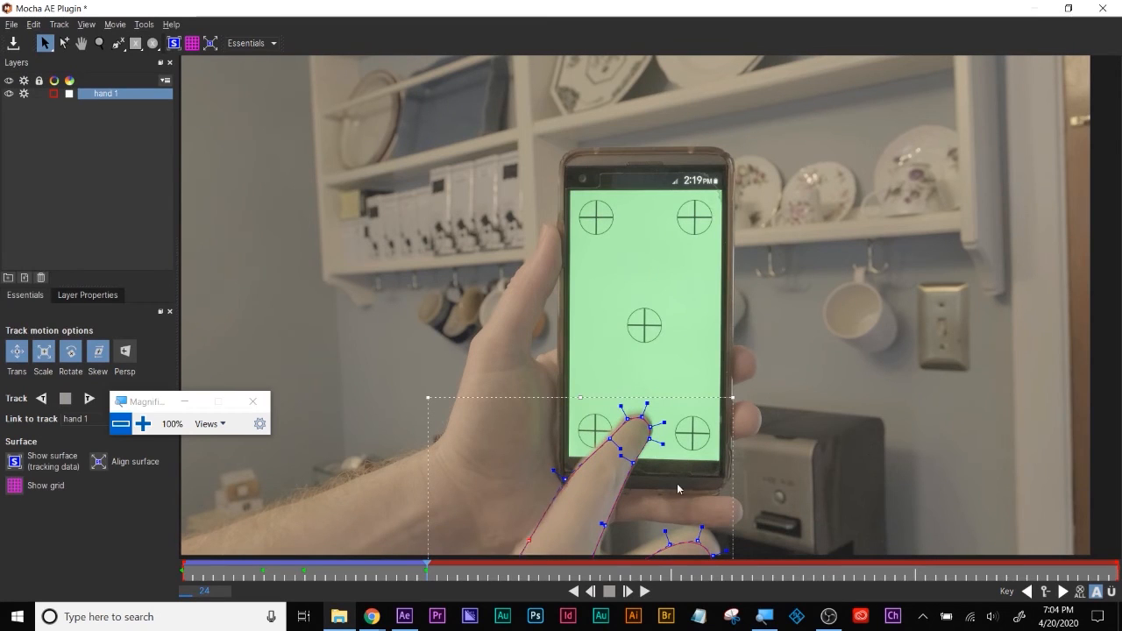
left_click_drag(425, 572, 376, 578)
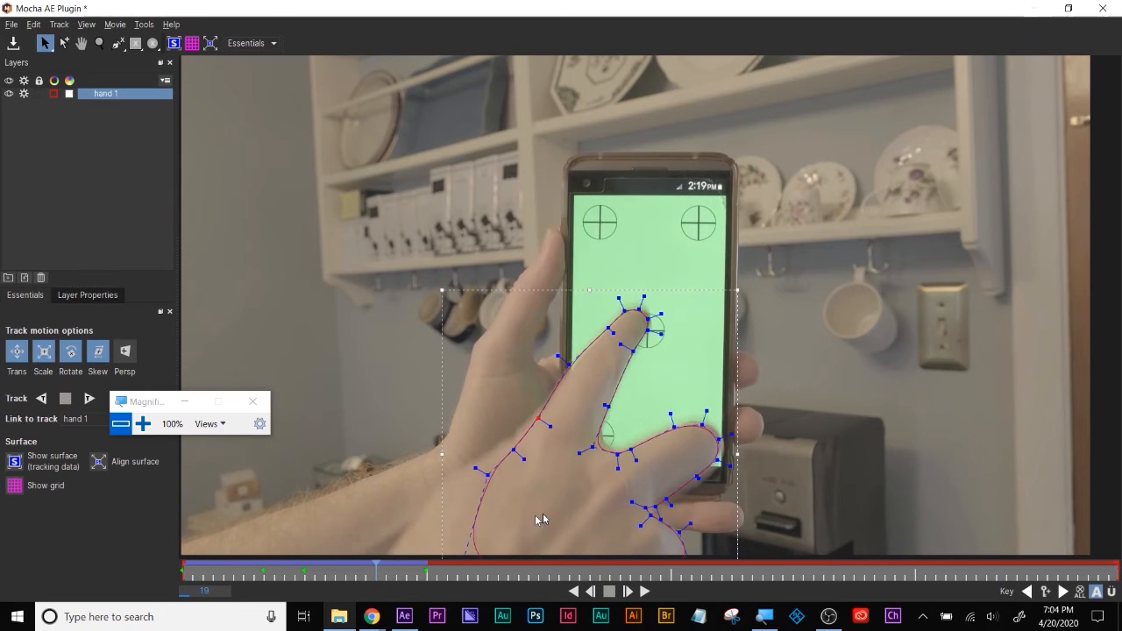
left_click_drag(375, 572, 421, 572)
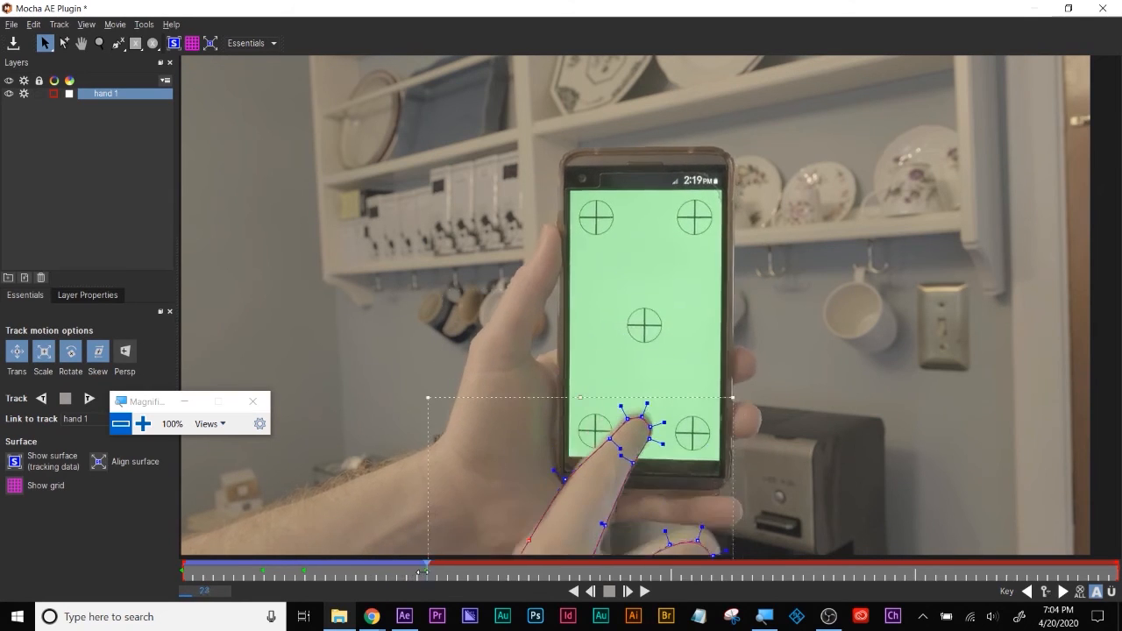
- Track the hand 1 layer forwards from frame 24, stop at frame 30 and dismiss the messages
left_click(89, 399)
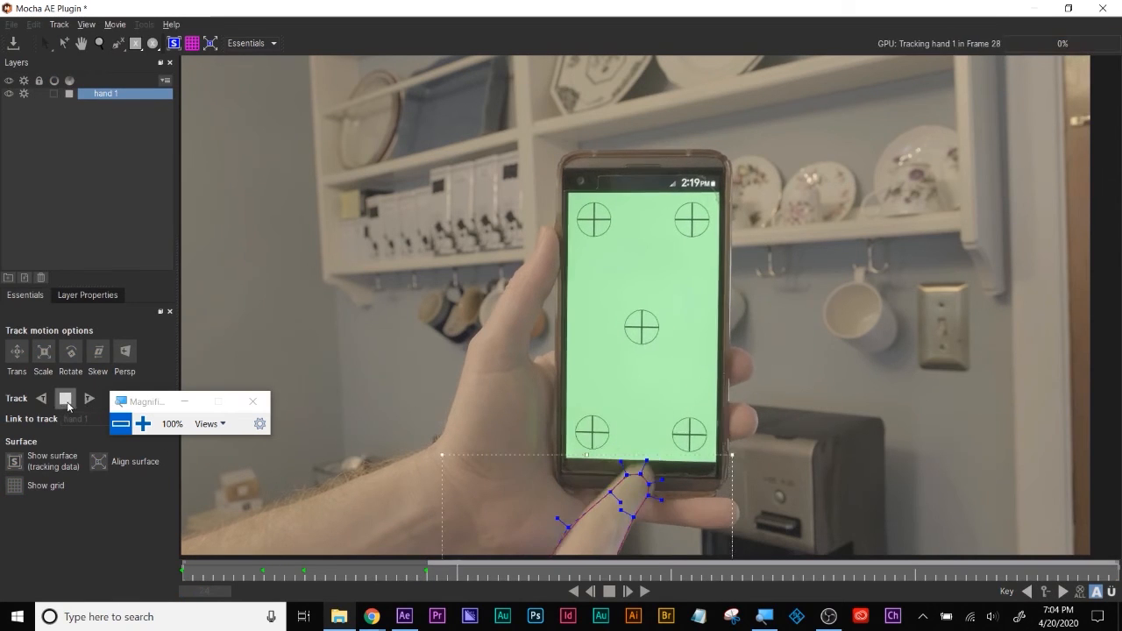
left_click(67, 401)
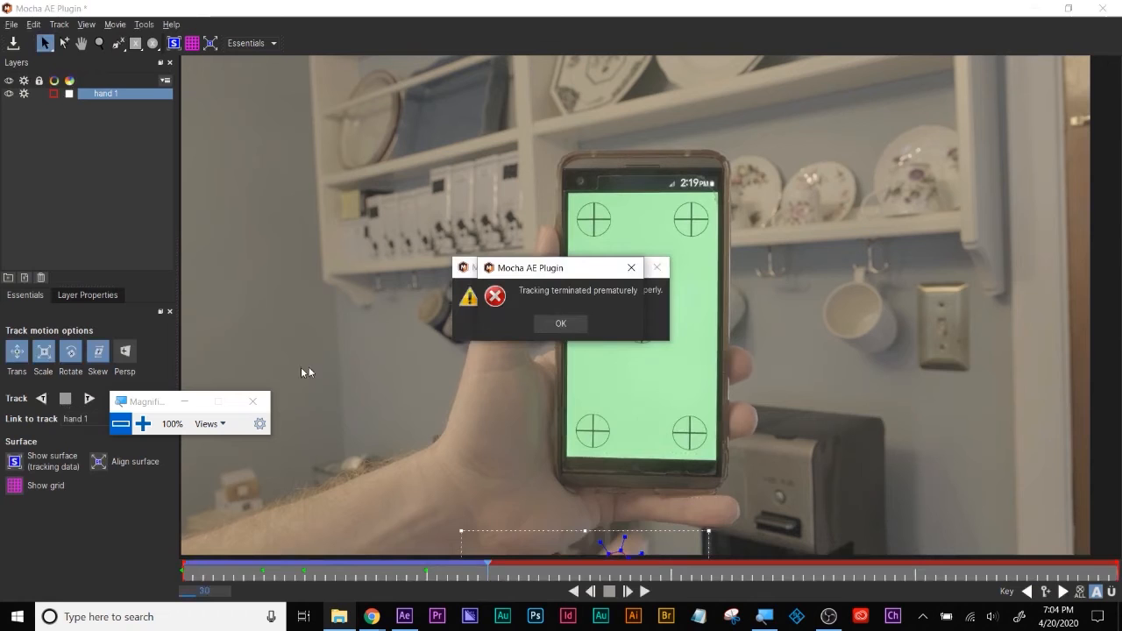
left_click(572, 328)
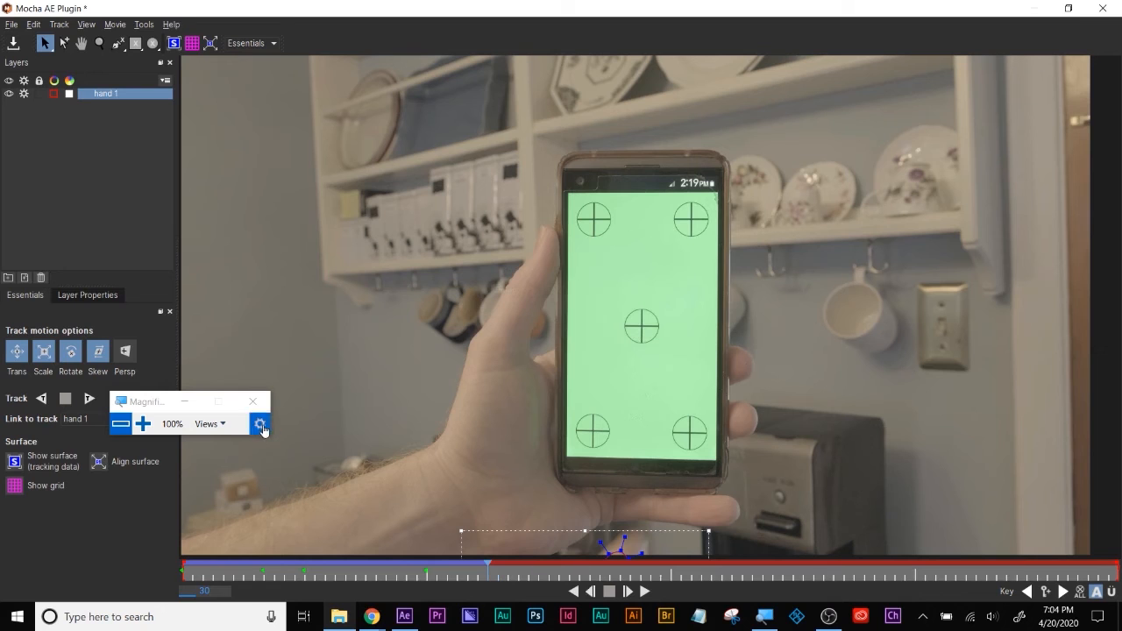
left_click(252, 401)
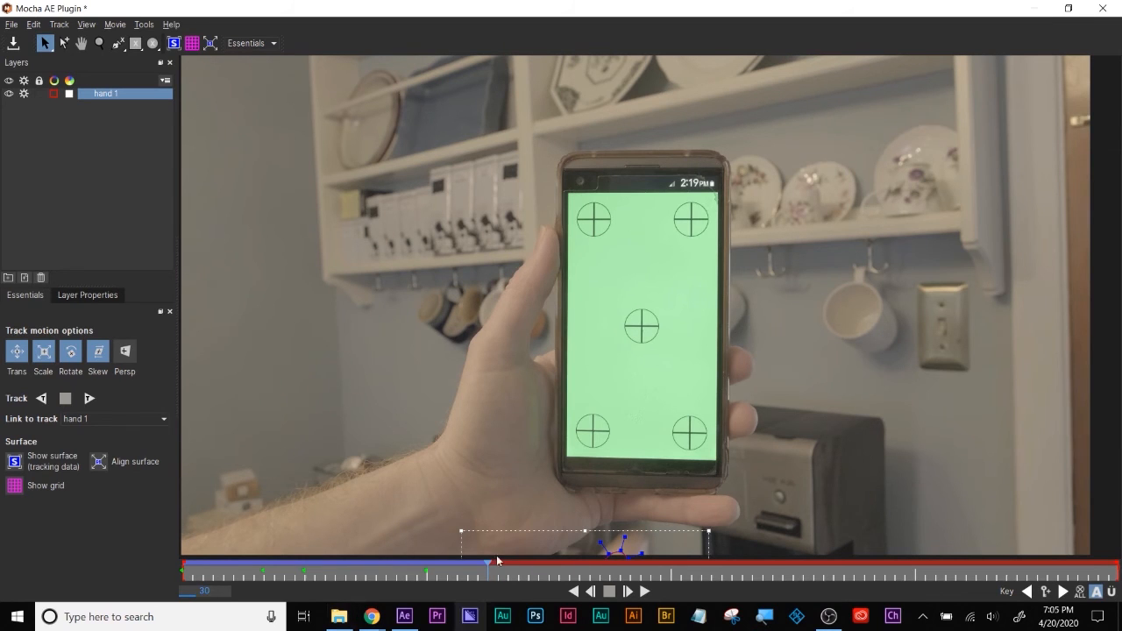
- Go back to frame 16 and save the Mocha project
left_click_drag(486, 584, 342, 588)
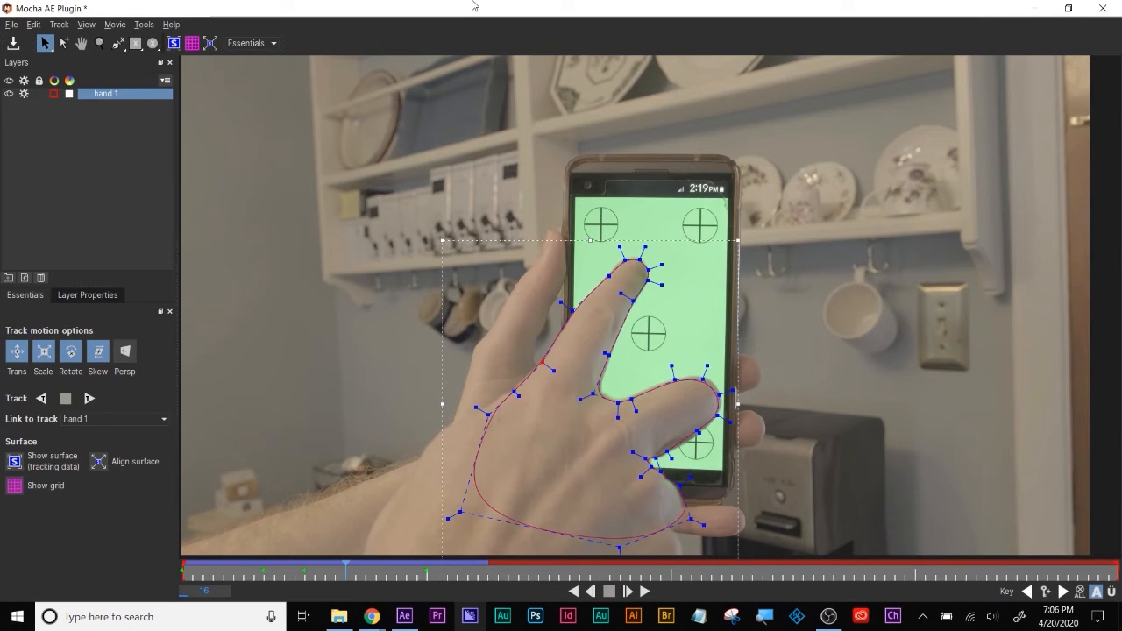
left_click(12, 25)
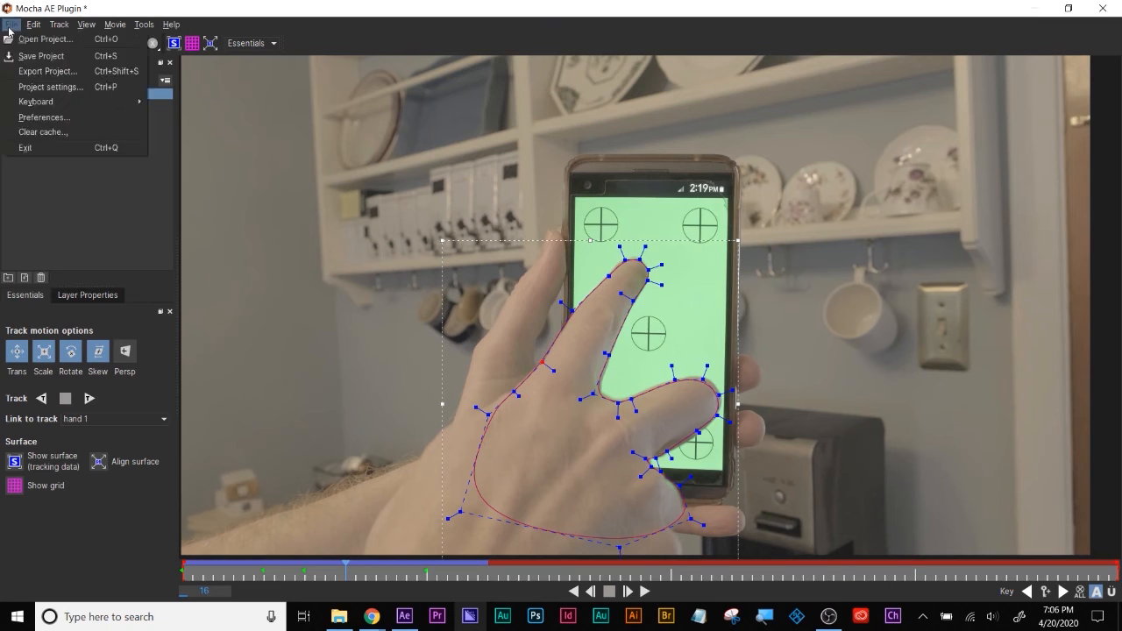
left_click(21, 57)
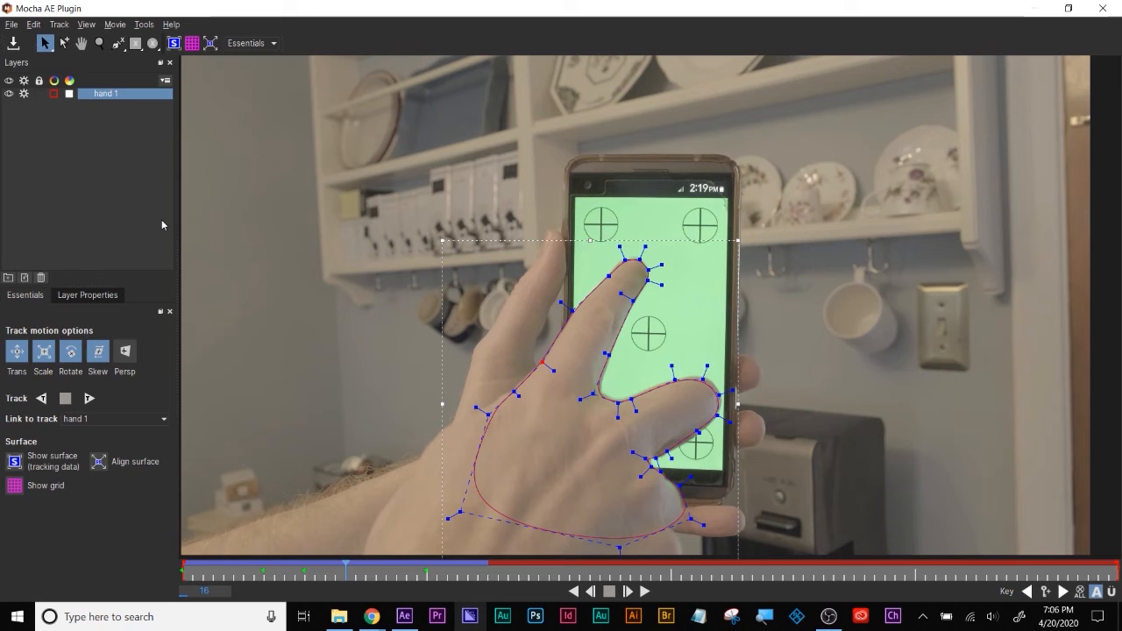
- Nudge the spline point on the upper finger's outer edge, then select all points in the spline and slightly shorten their curve handles together
key("super+plus")
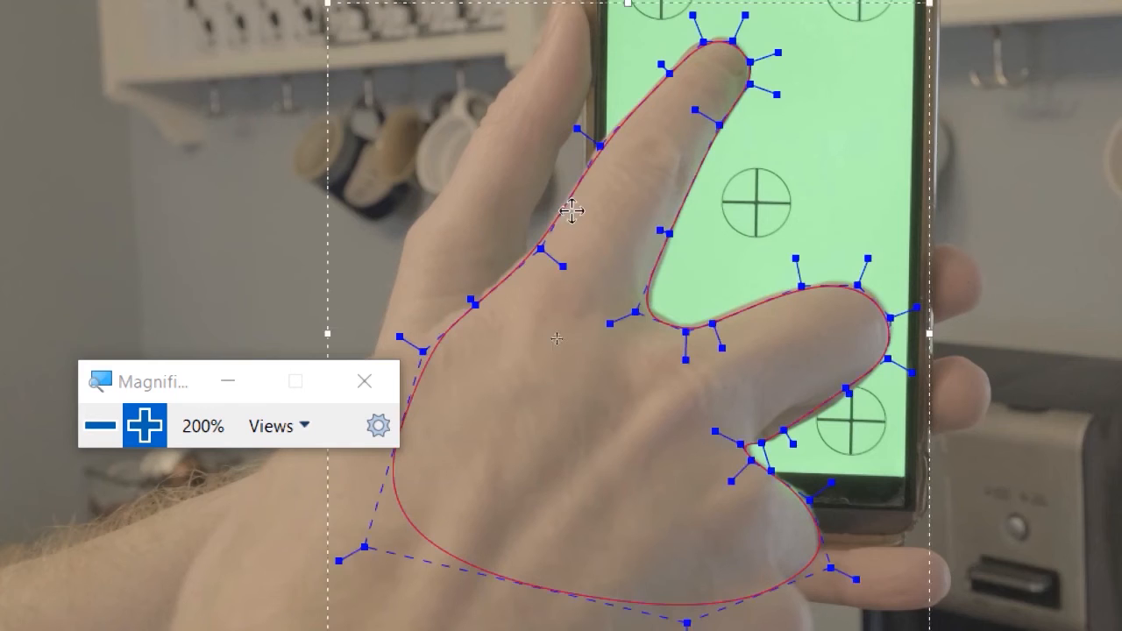
mouse_move(601, 143)
left_mouse_down()
mouse_move(613, 146)
mouse_move(604, 151)
left_mouse_up()
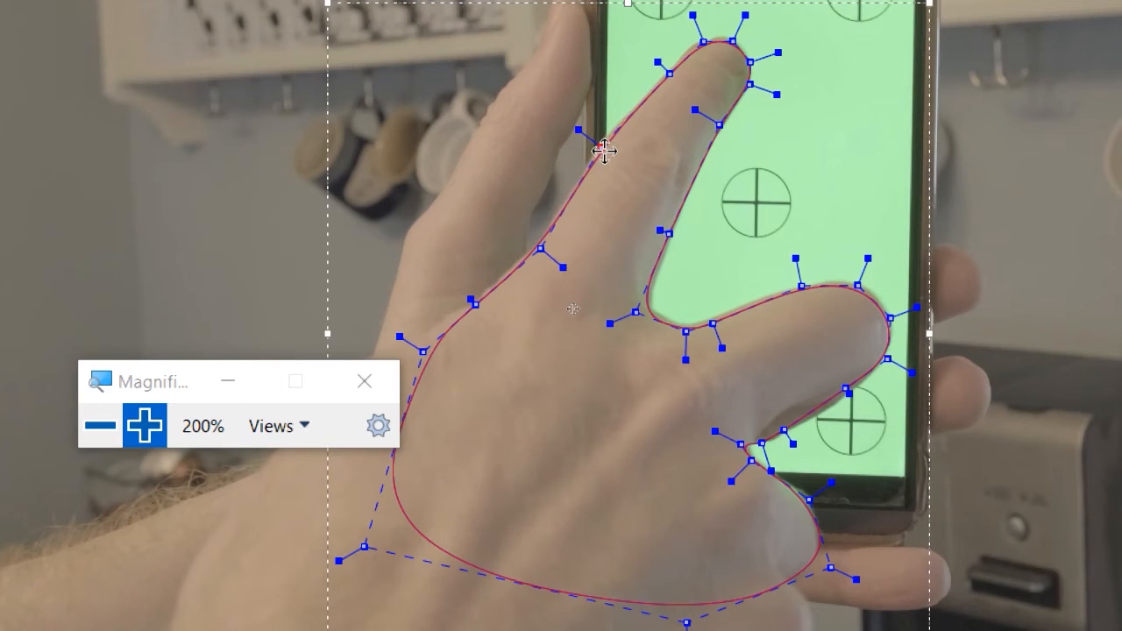
right_click(604, 150)
mouse_move(658, 195)
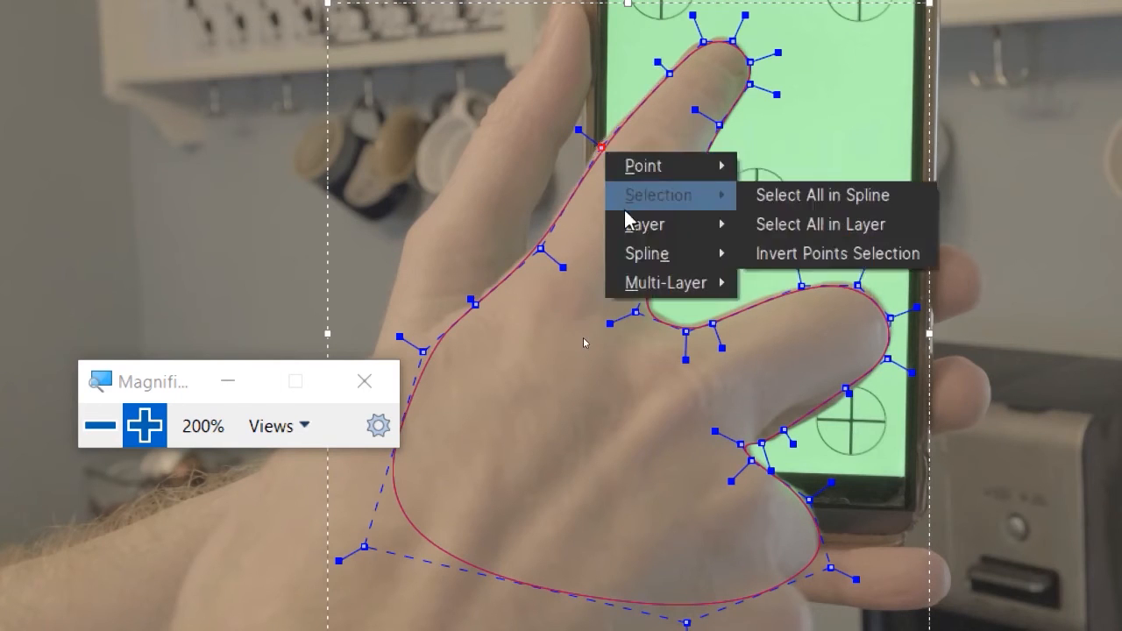
left_click(873, 195)
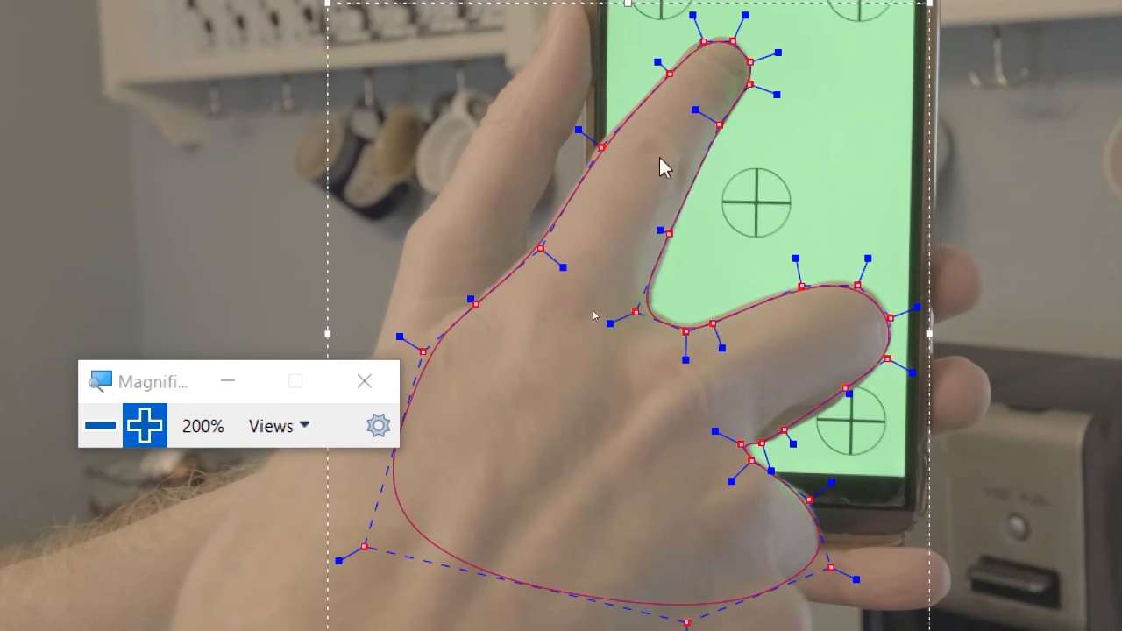
mouse_move(574, 130)
left_mouse_down()
mouse_move(561, 118)
mouse_move(578, 132)
left_mouse_up()
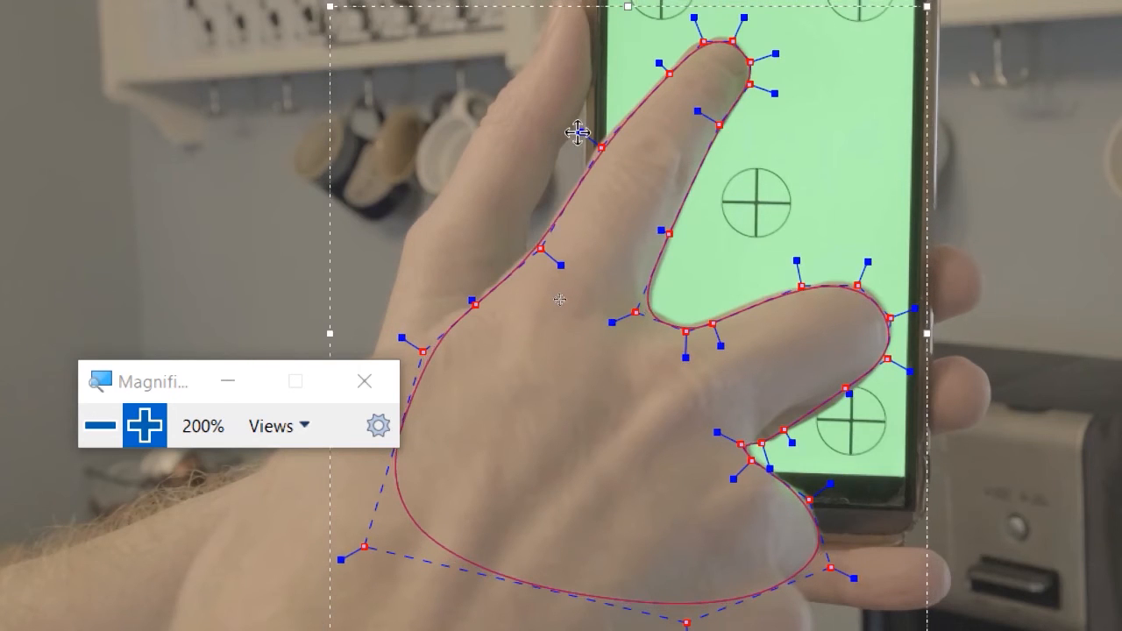
- Select only the spline points around the upper finger's tip and adjust them as a group to fit the fingertip
left_click(830, 61)
left_click(808, 47)
left_click(720, 98)
left_click_drag(824, 41, 596, 210)
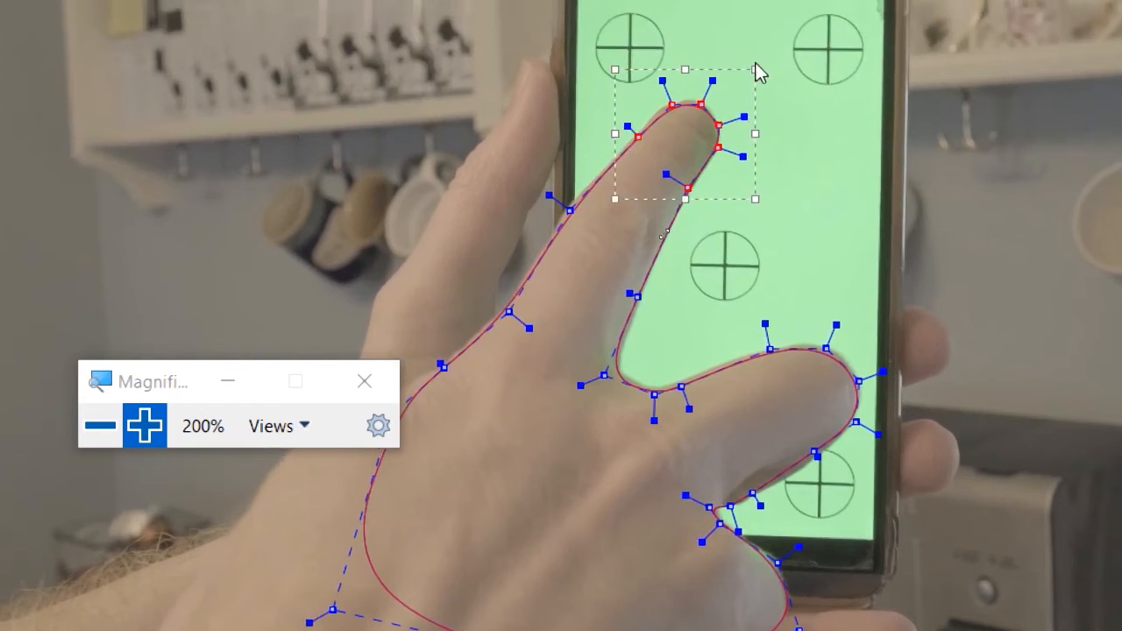
left_click_drag(762, 70, 751, 65)
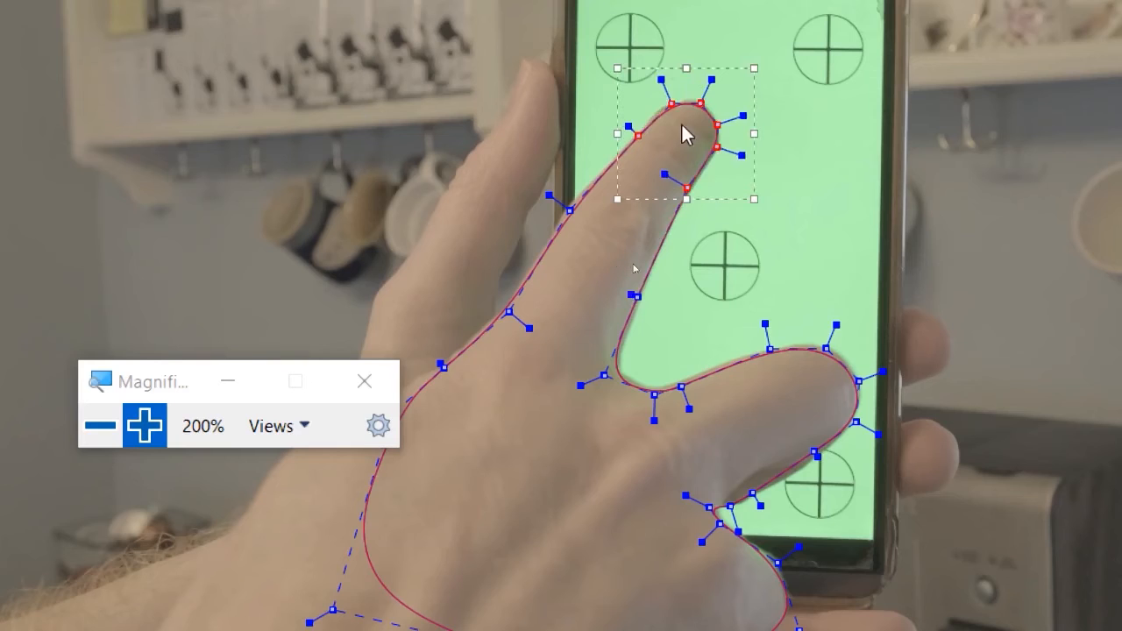
left_click_drag(701, 112, 708, 109)
left_click(931, 206)
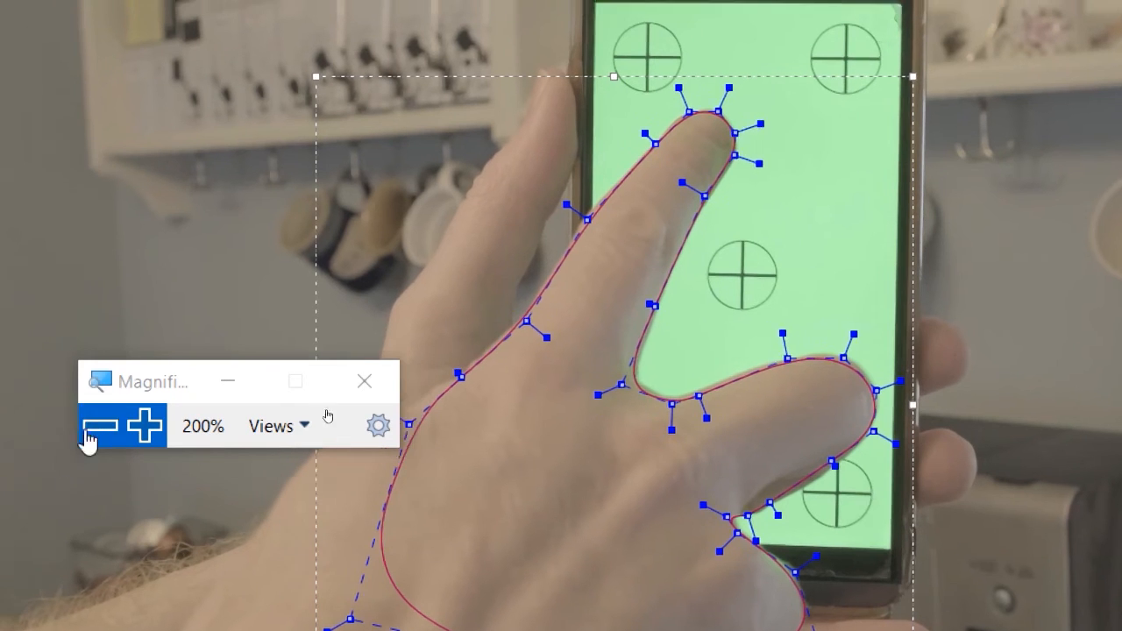
- Turn off track processing for the hand 1 layer and set its blend mode to Subtract
left_click(91, 437)
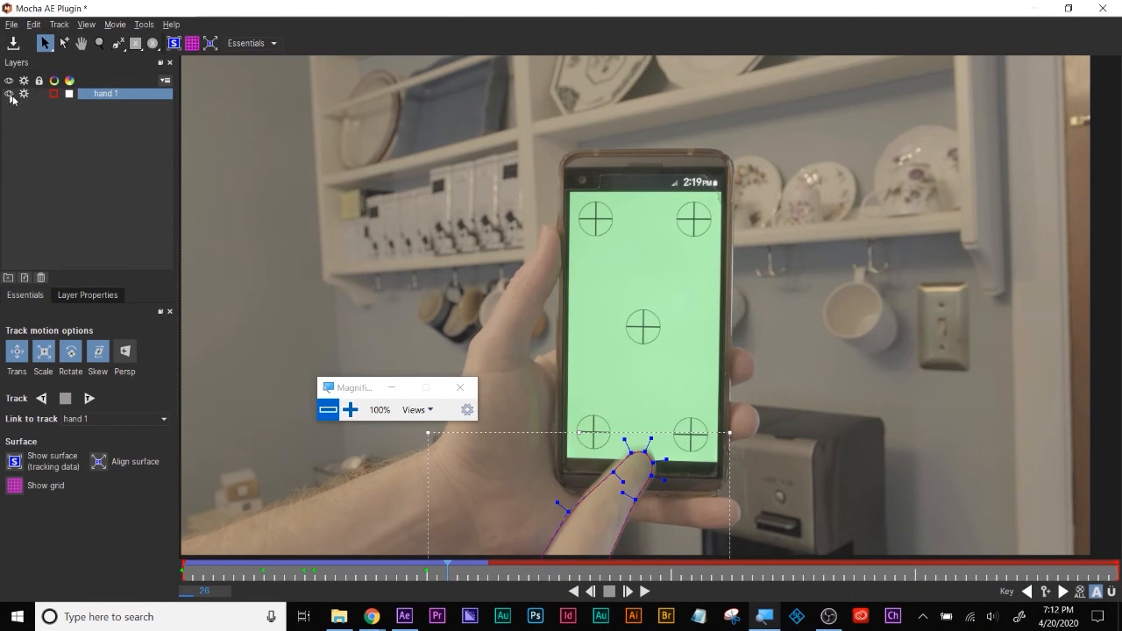
left_click(350, 409)
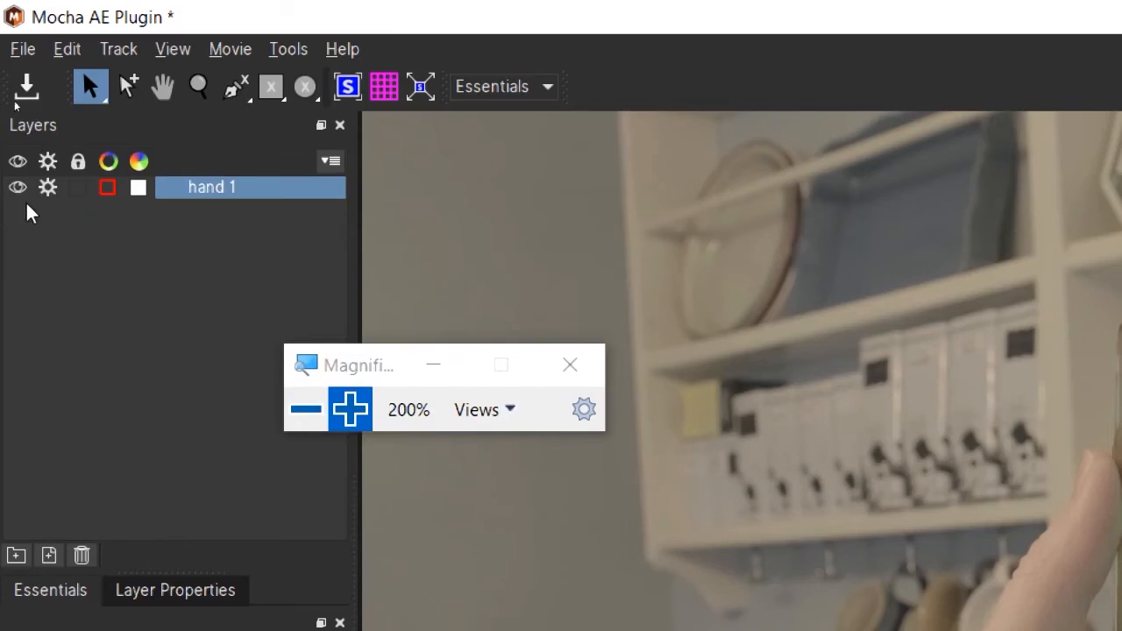
left_click(48, 189)
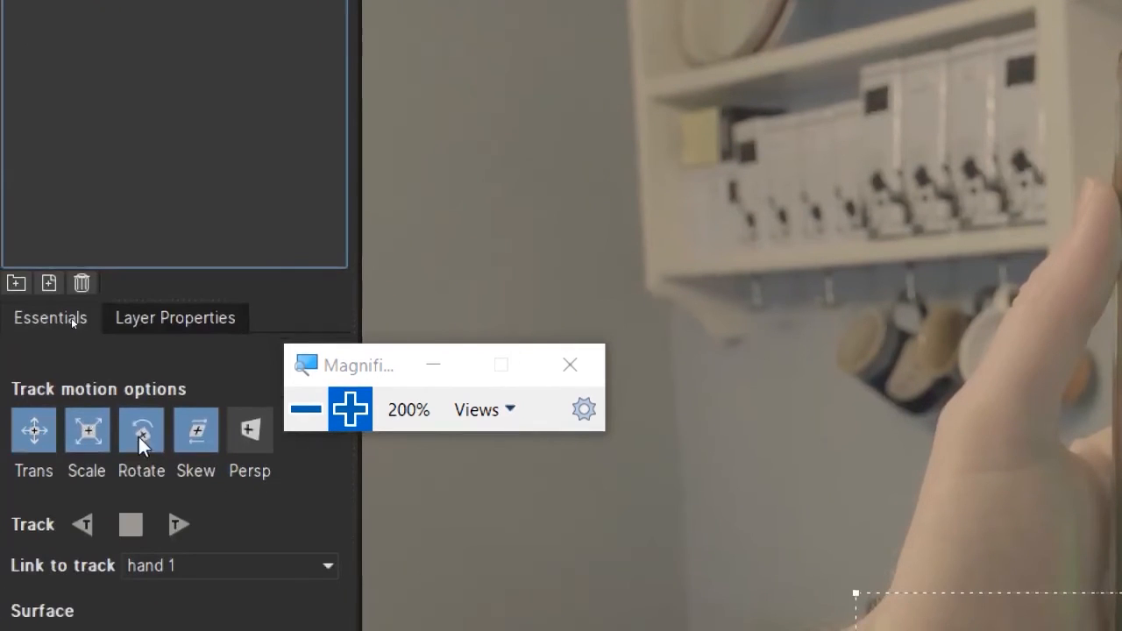
left_click(166, 318)
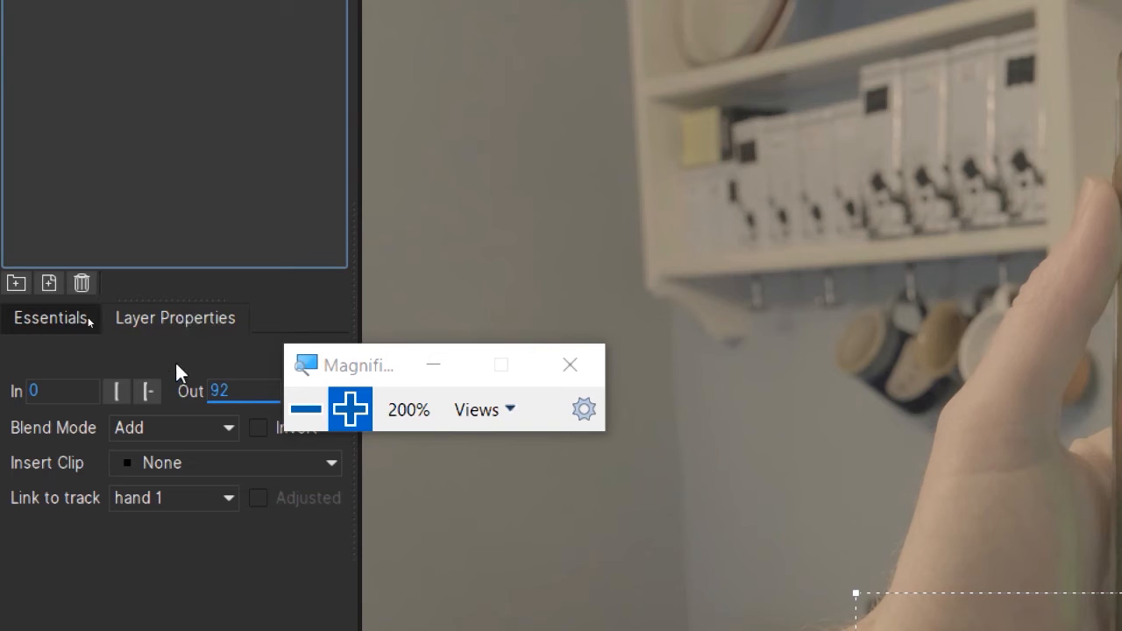
left_click(175, 433)
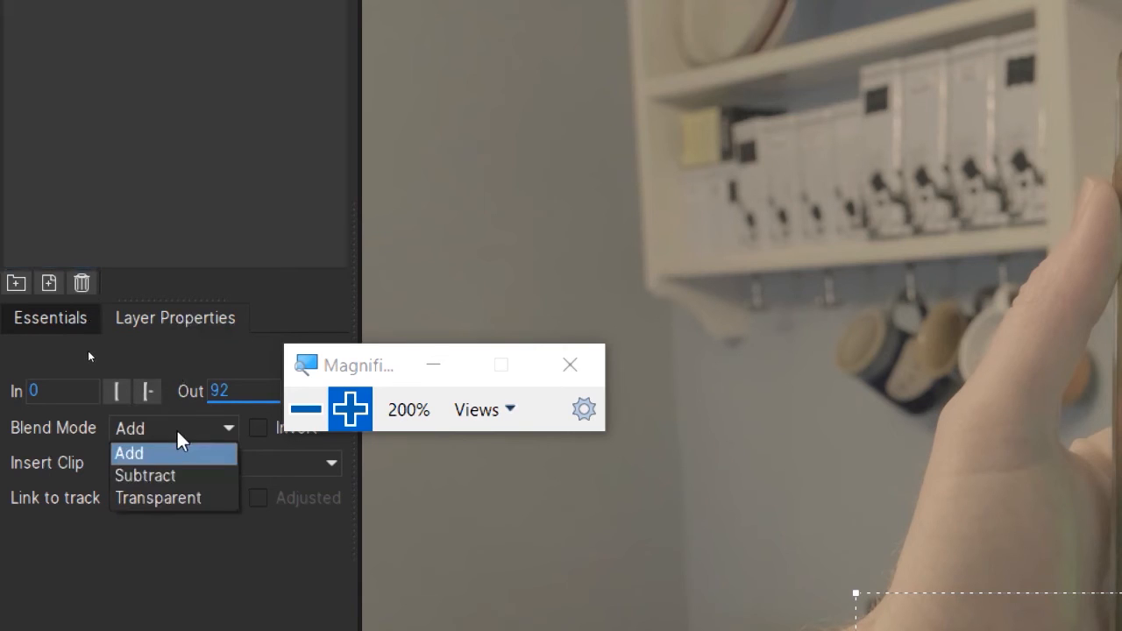
left_click(178, 482)
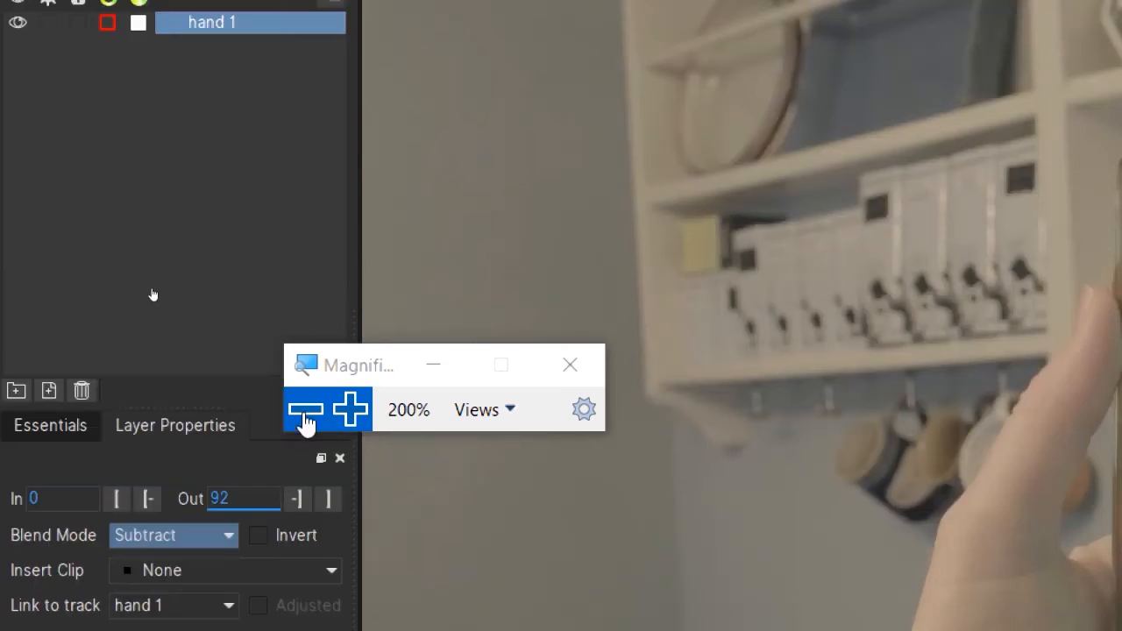
left_click(305, 410)
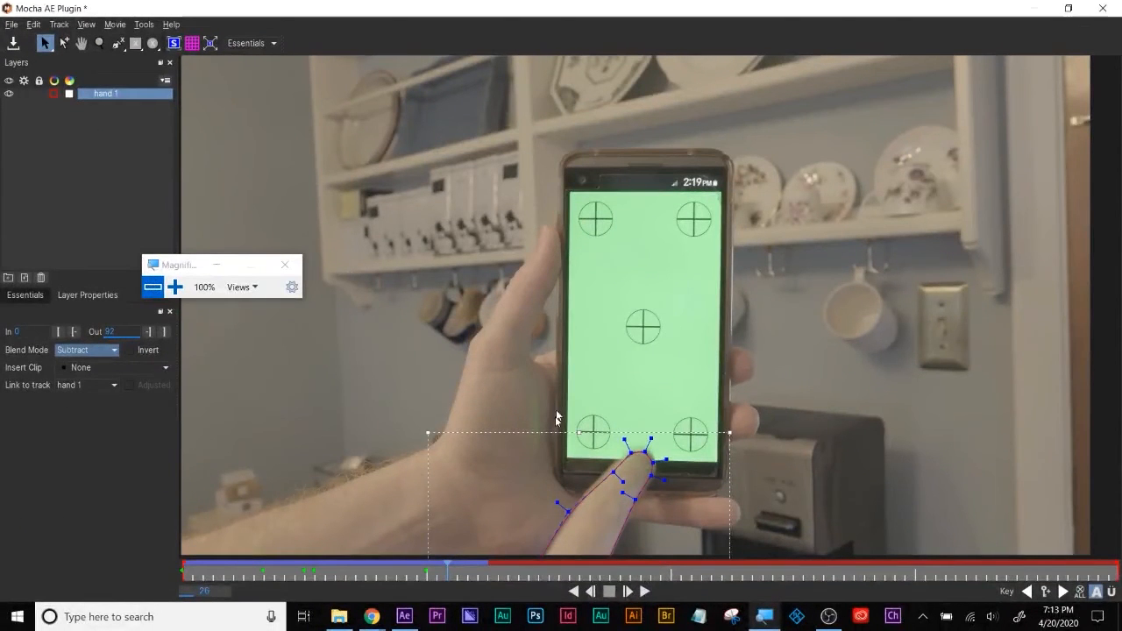
- Save the Mocha project and exit the plugin to return to After Effects
left_click(36, 163)
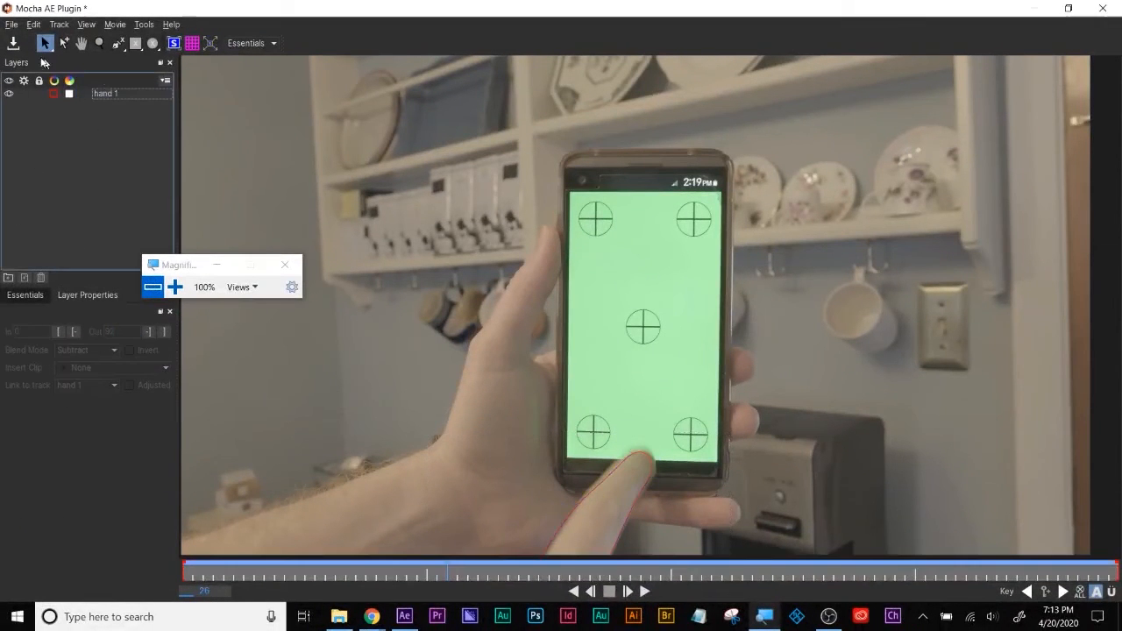
left_click(13, 26)
left_click(41, 56)
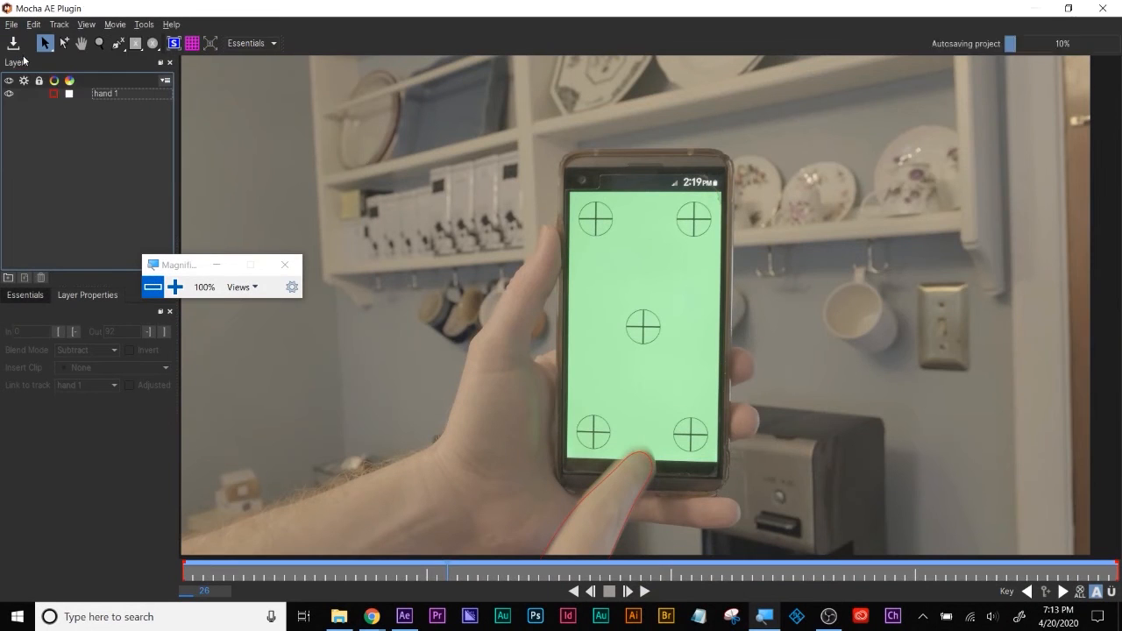
left_click(11, 26)
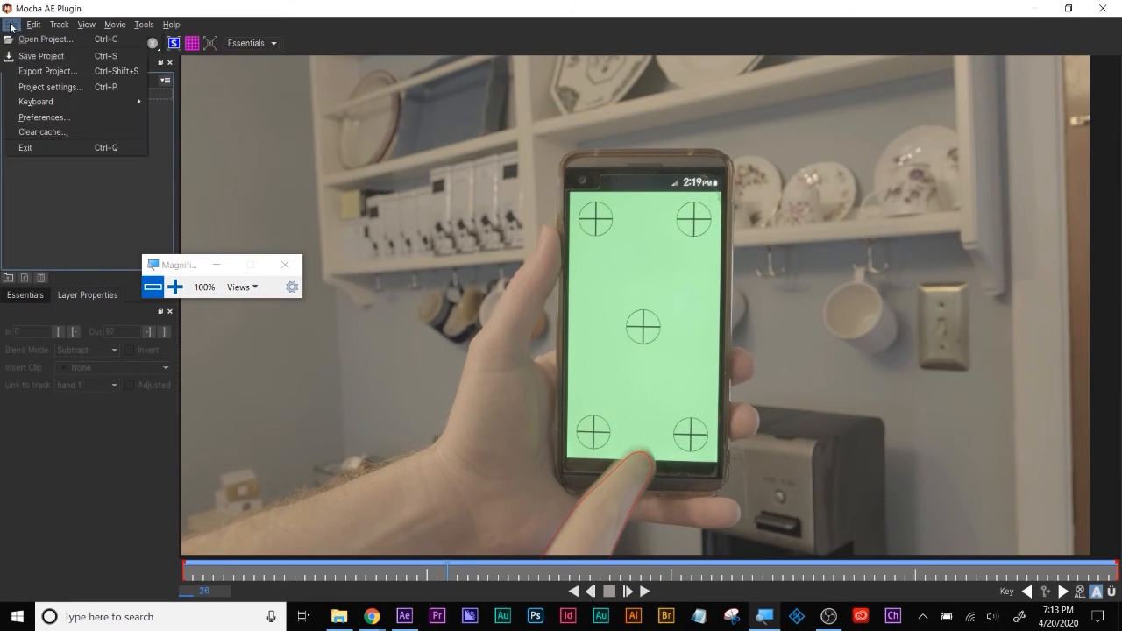
left_click(30, 147)
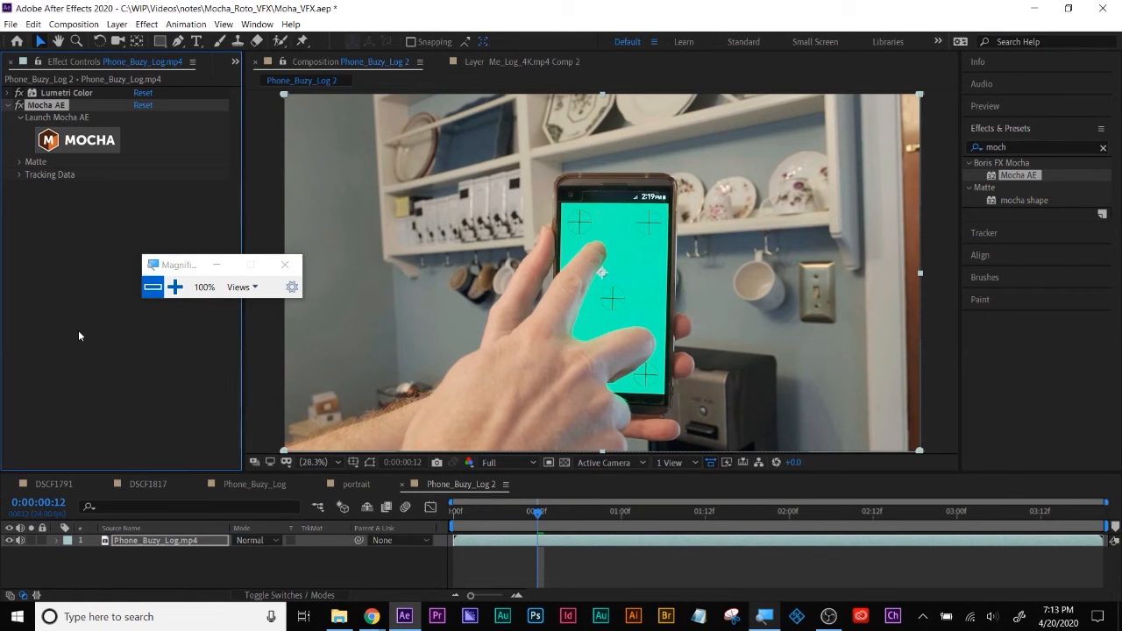
- Save the After Effects project and move the current time in the phone composition to 0:00:00:06
left_click(9, 24)
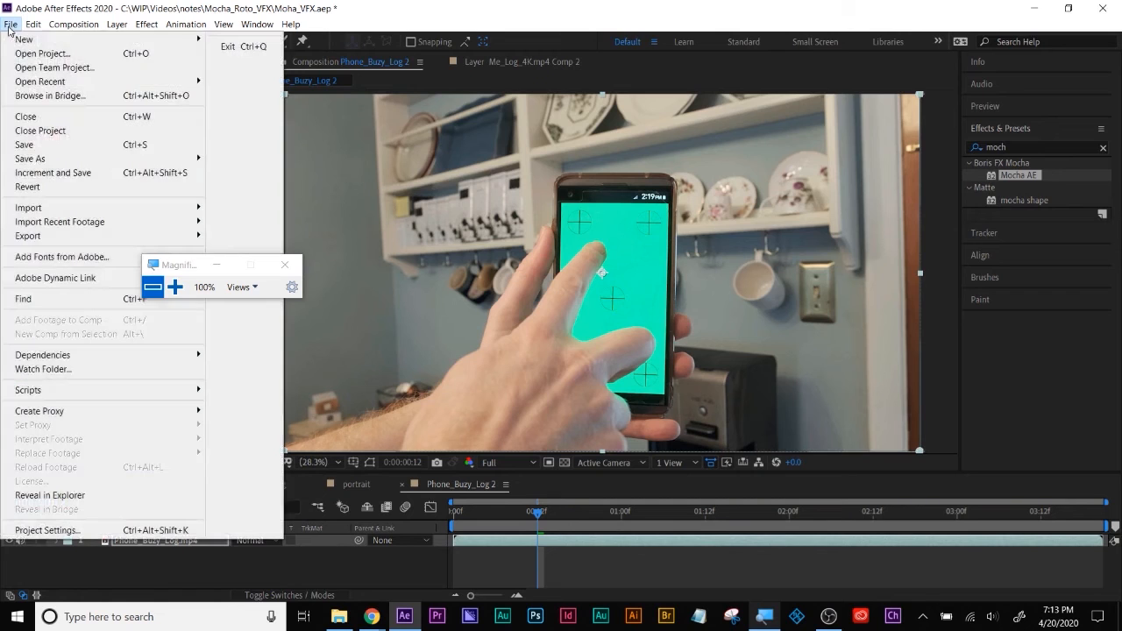
left_click(35, 144)
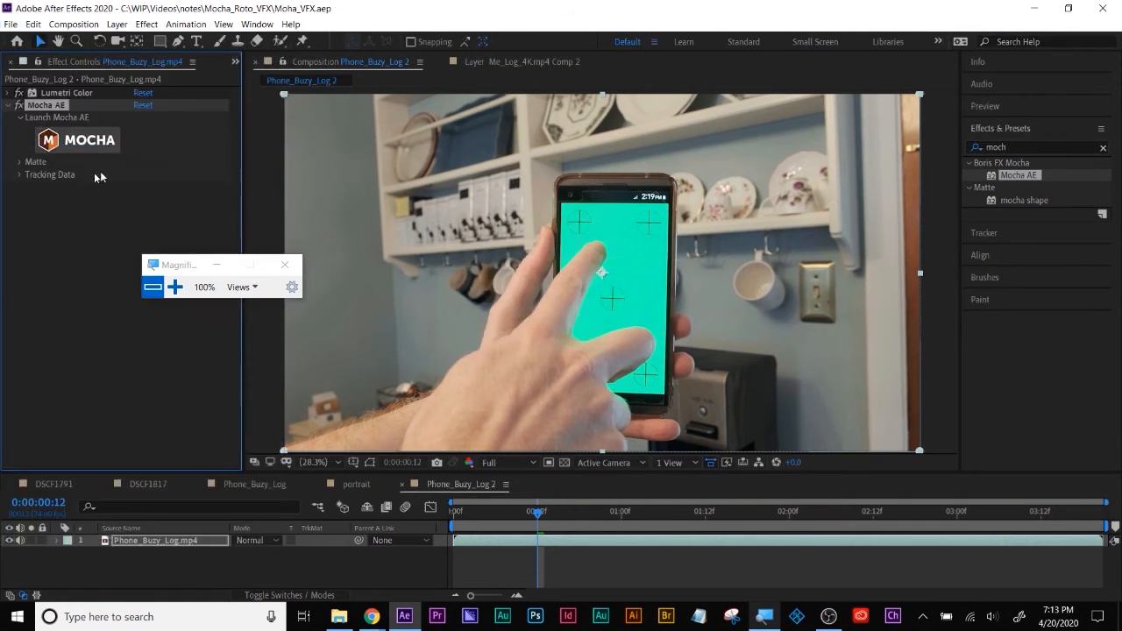
left_click(284, 264)
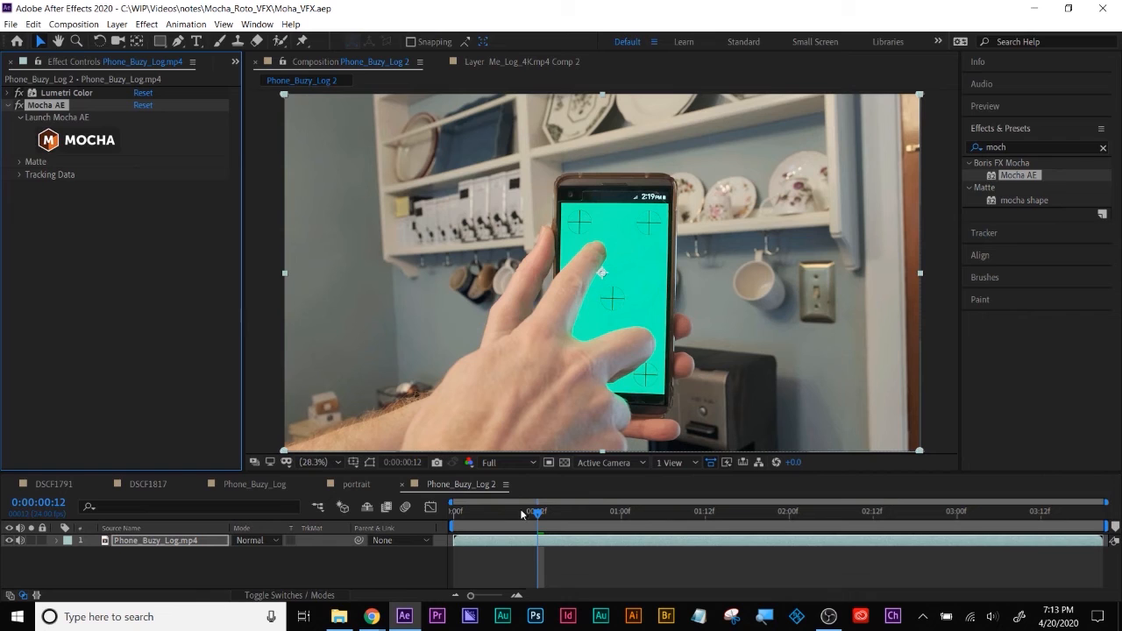
left_click_drag(539, 517, 495, 524)
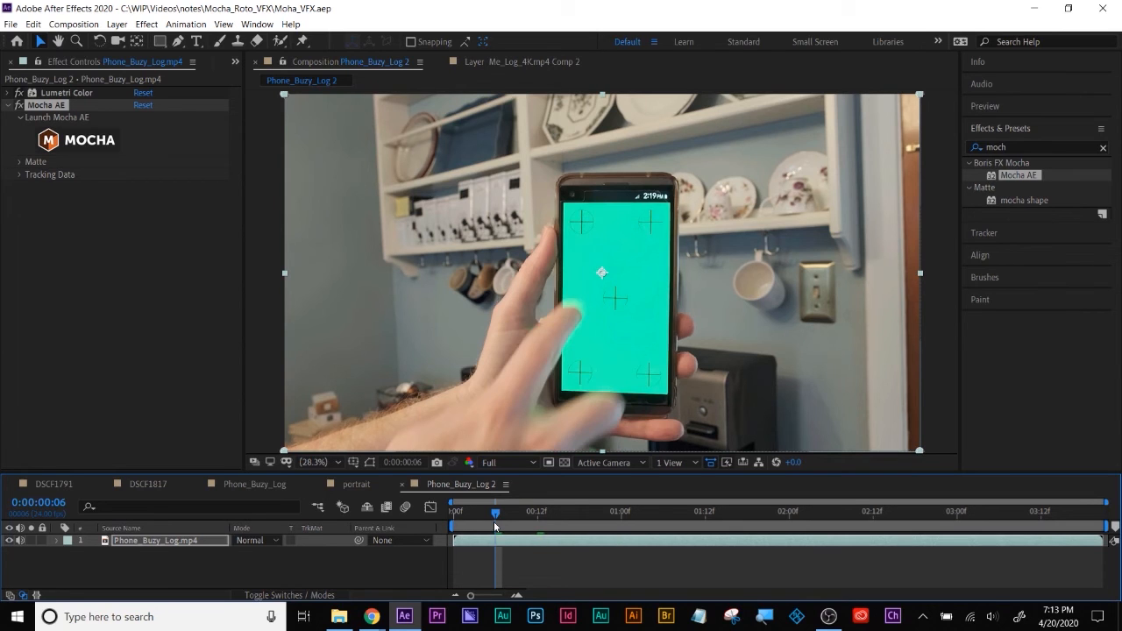
- Remove the Roto Brush & Refine Edge effect from the visible DSCF1791.MOV layer in the DSCF1791 composition
left_click(168, 416)
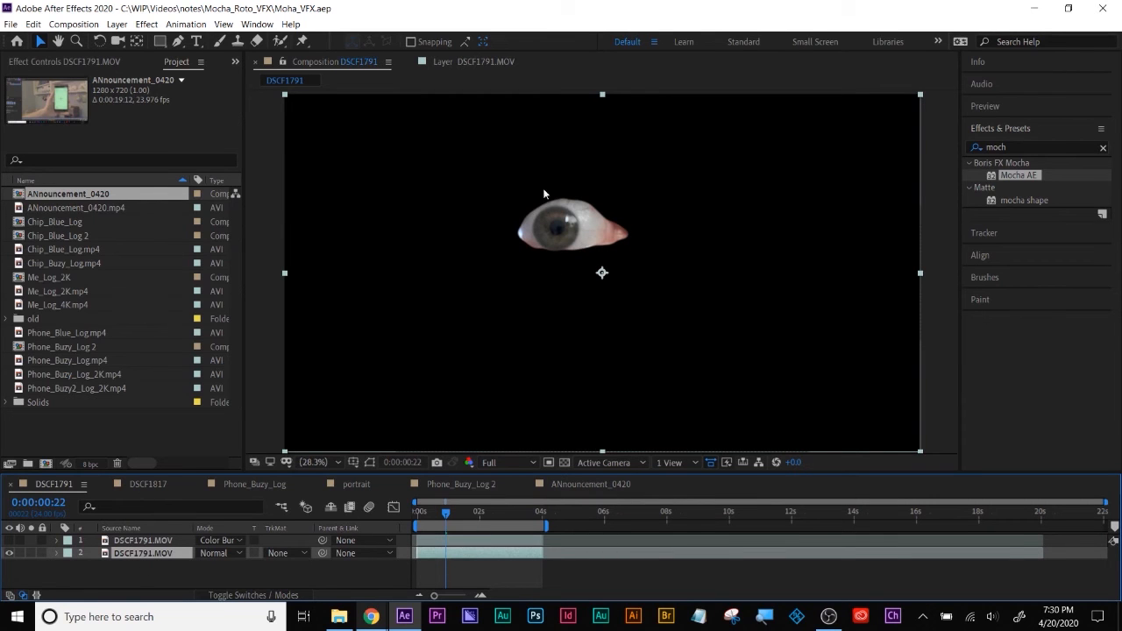
left_click(78, 63)
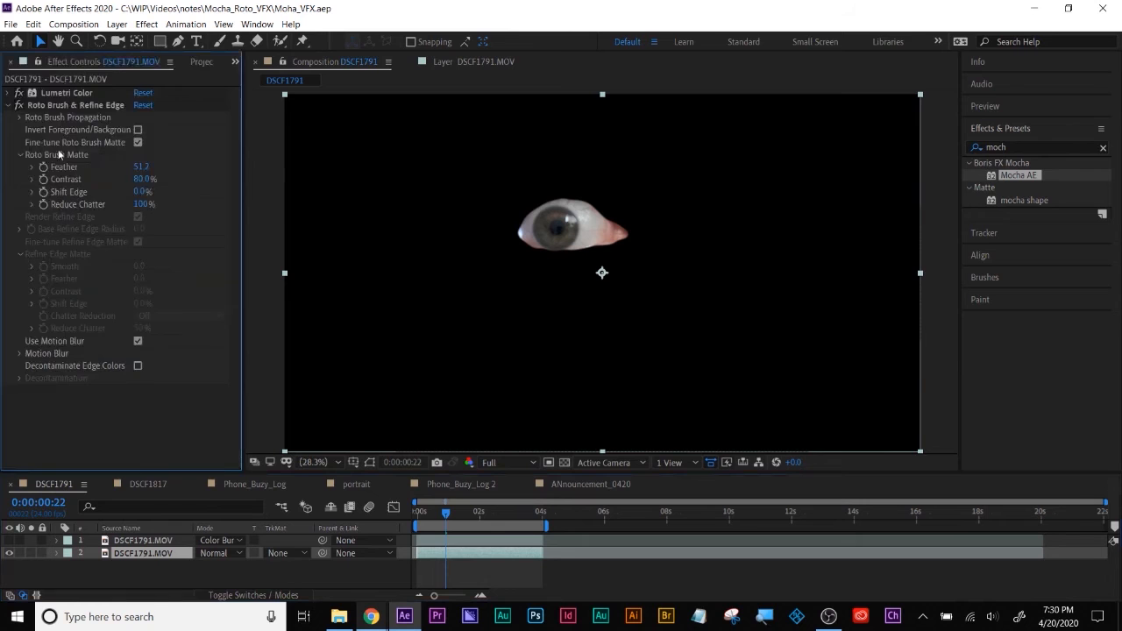
left_click(46, 105)
left_click(8, 105)
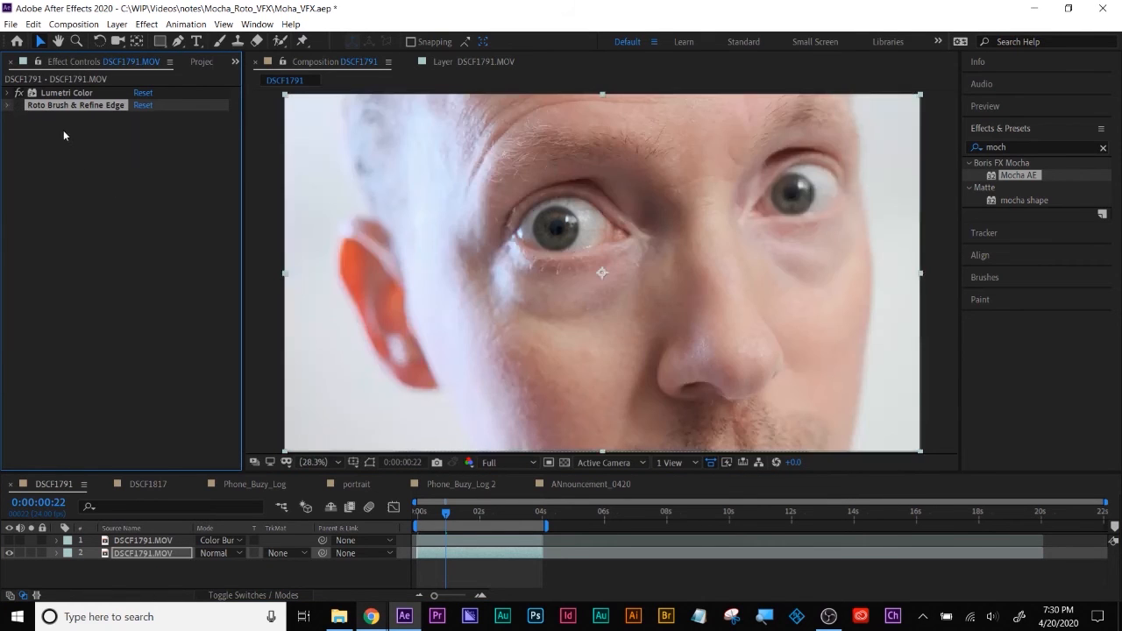
key("Delete")
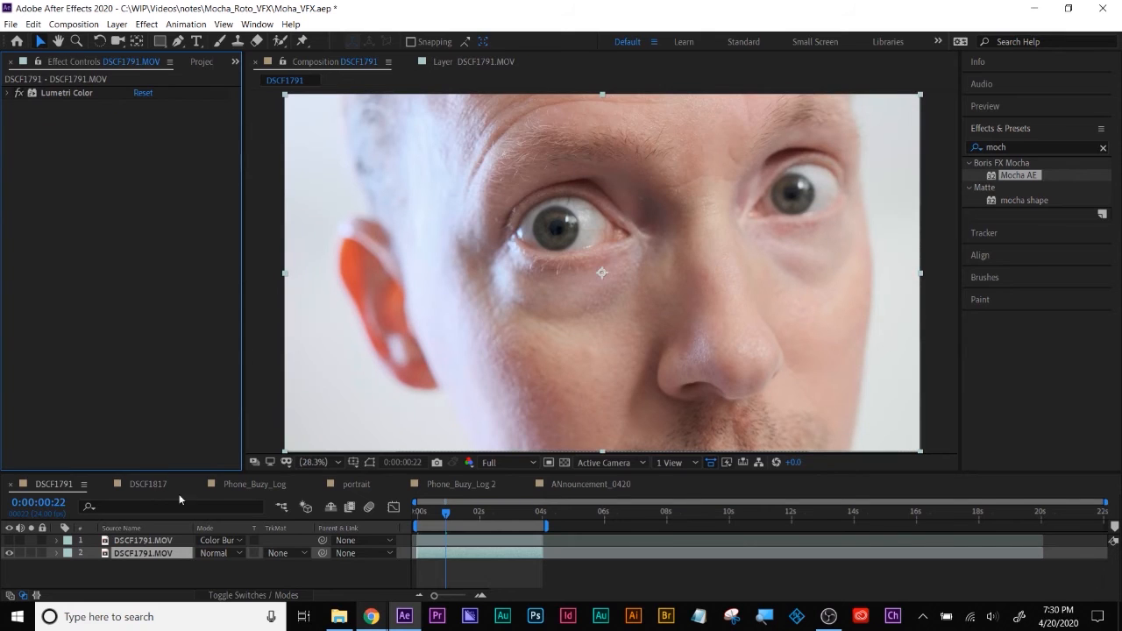
- Apply the Mocha AE effect to the visible DSCF1791.MOV layer and launch the Mocha plugin
left_click(138, 554)
left_click_drag(1007, 169, 440, 550)
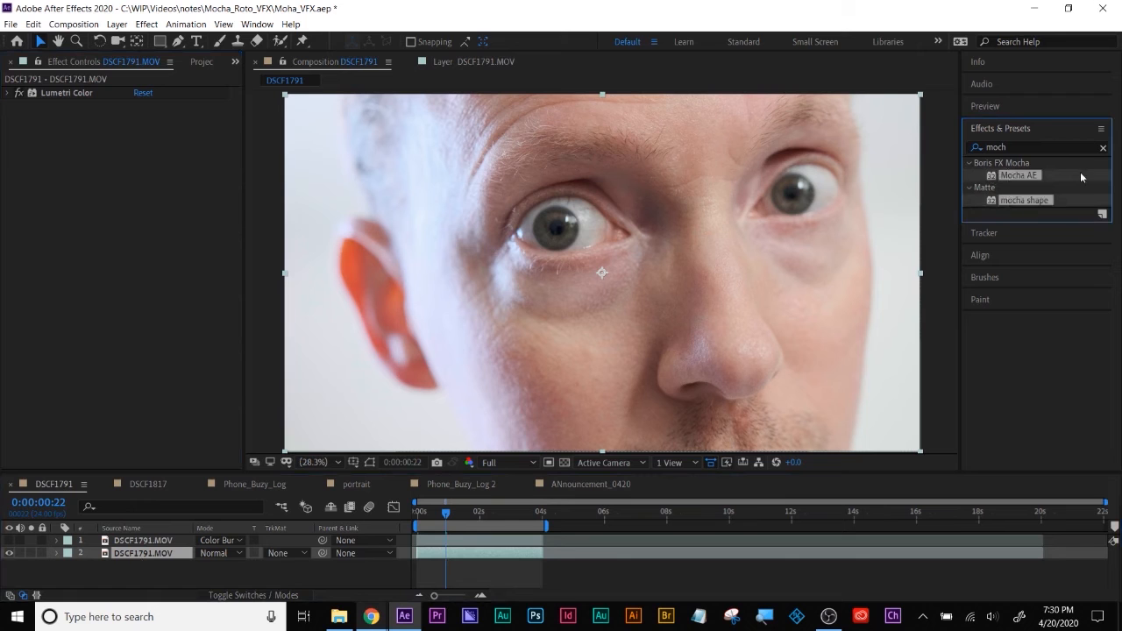
left_click_drag(996, 182, 64, 141)
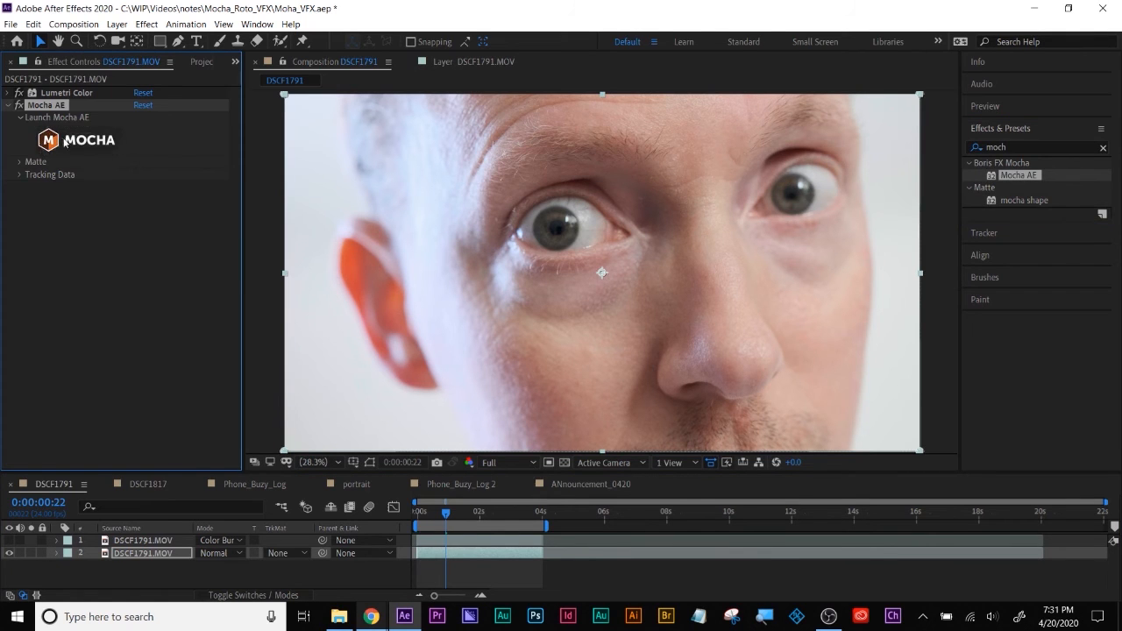
left_click(63, 141)
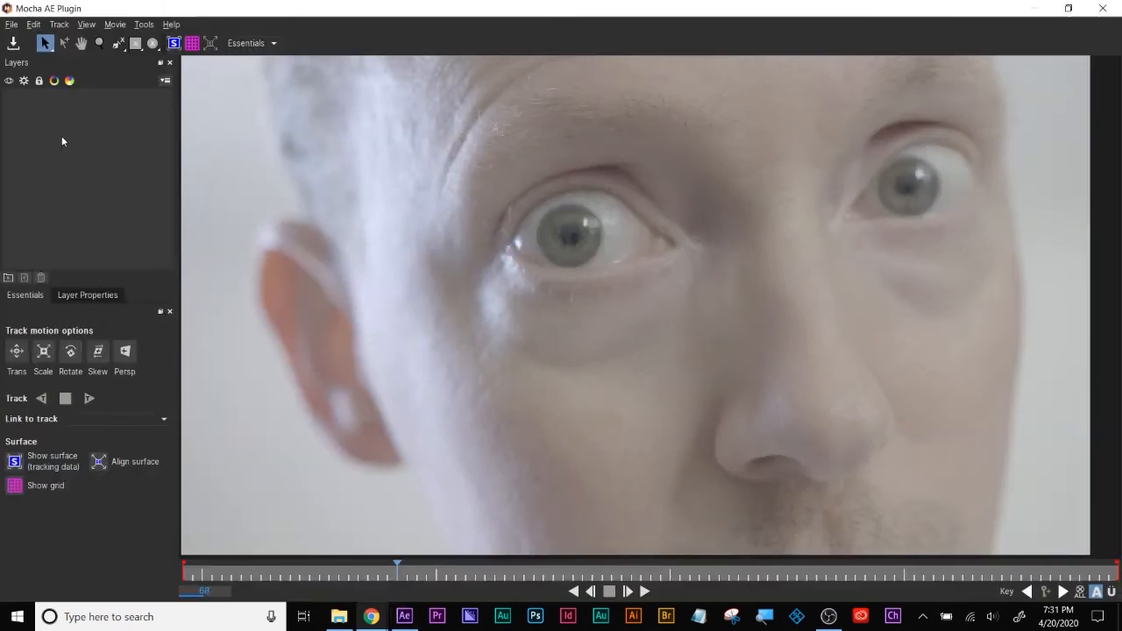
- Start an X-spline at the eye's outer corner and place points along the upper eyelid toward the inner corner
key("super+plus")
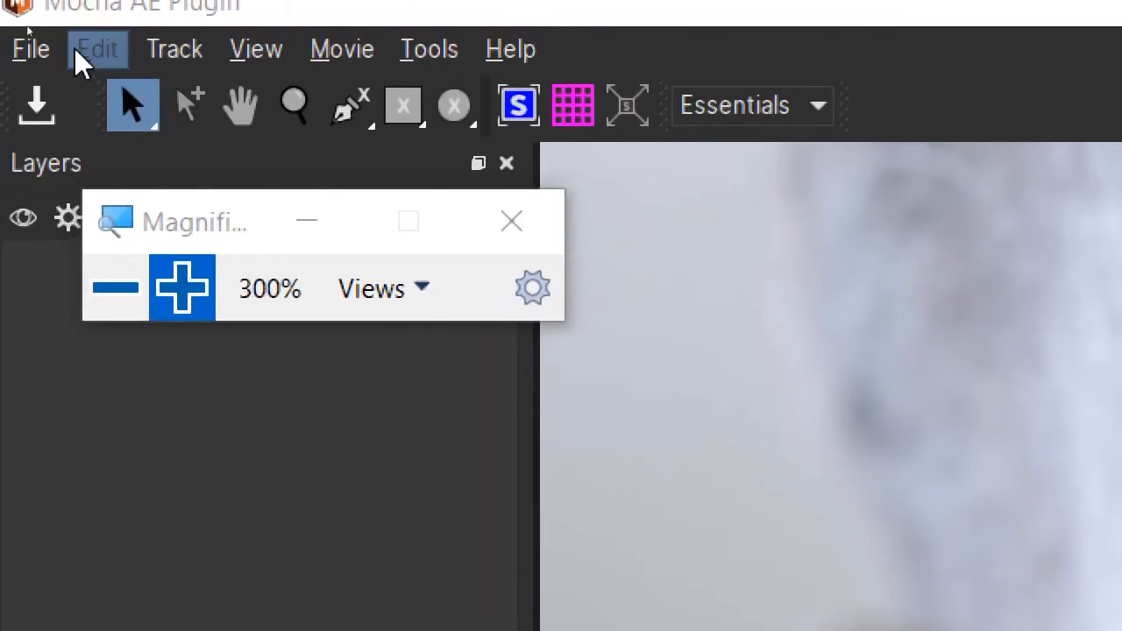
left_click(350, 109)
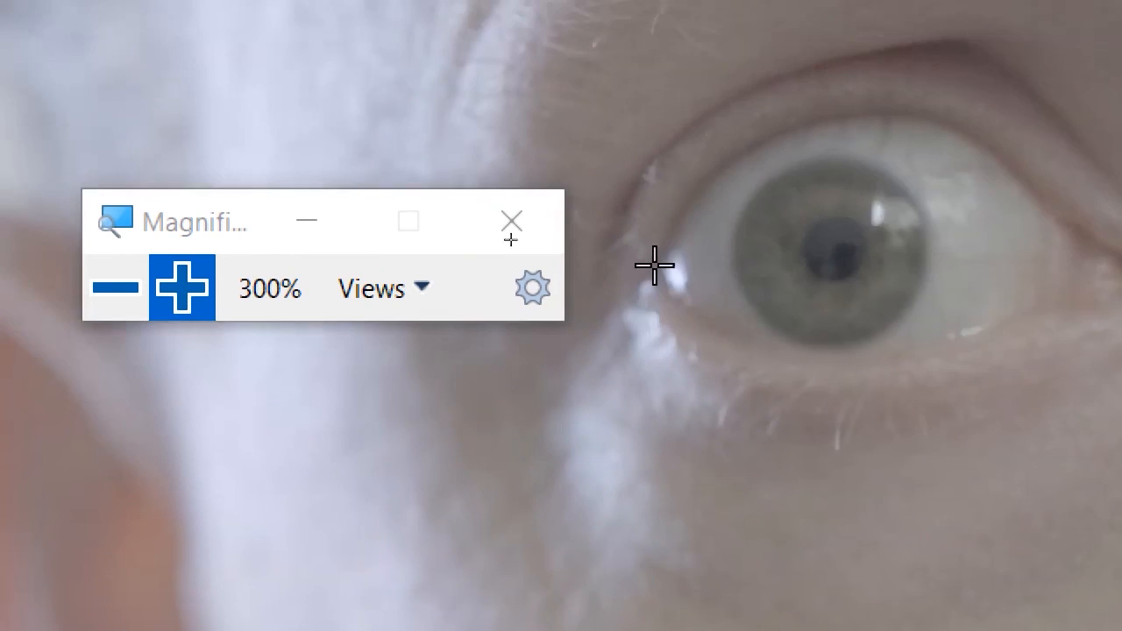
left_click_drag(660, 265, 712, 178)
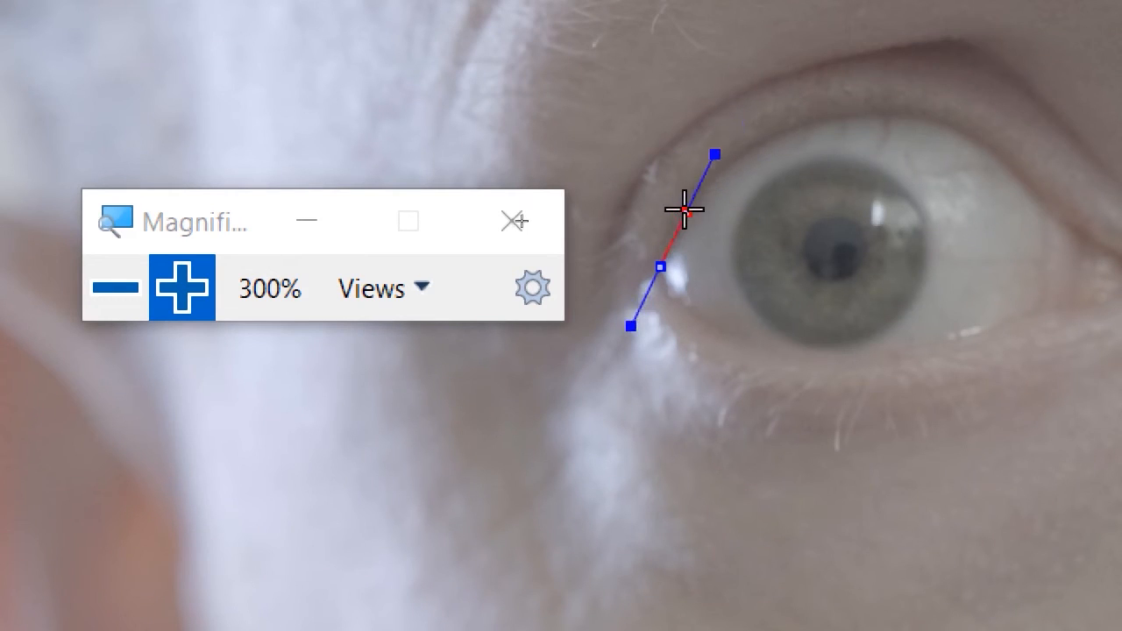
left_click(689, 207)
left_click(751, 151)
left_click(868, 115)
left_click(958, 126)
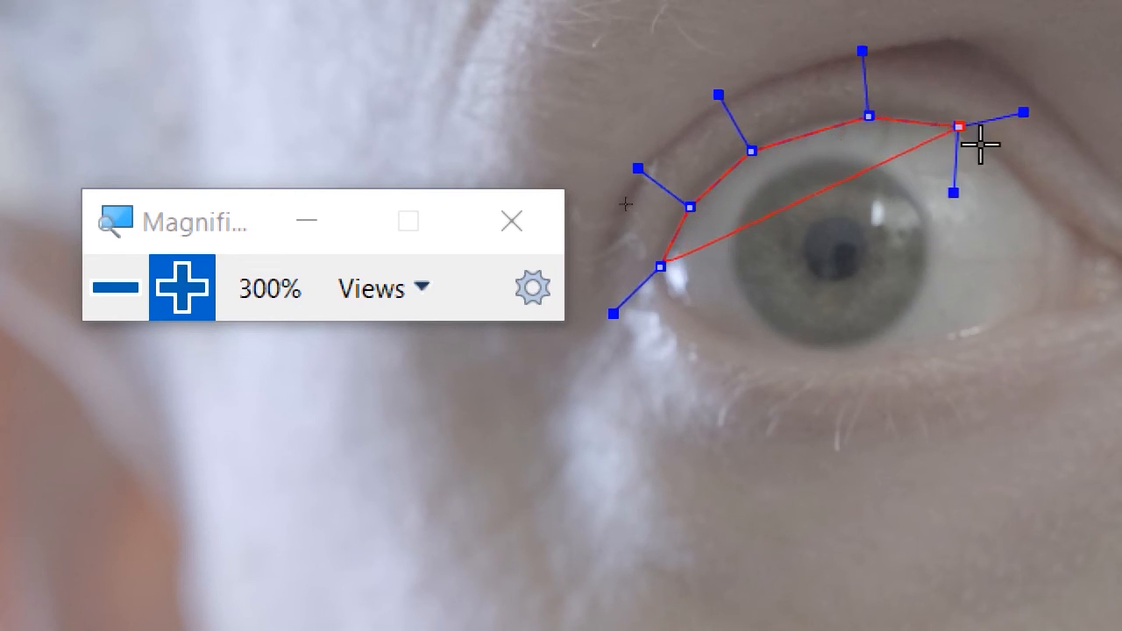
left_click(1014, 176)
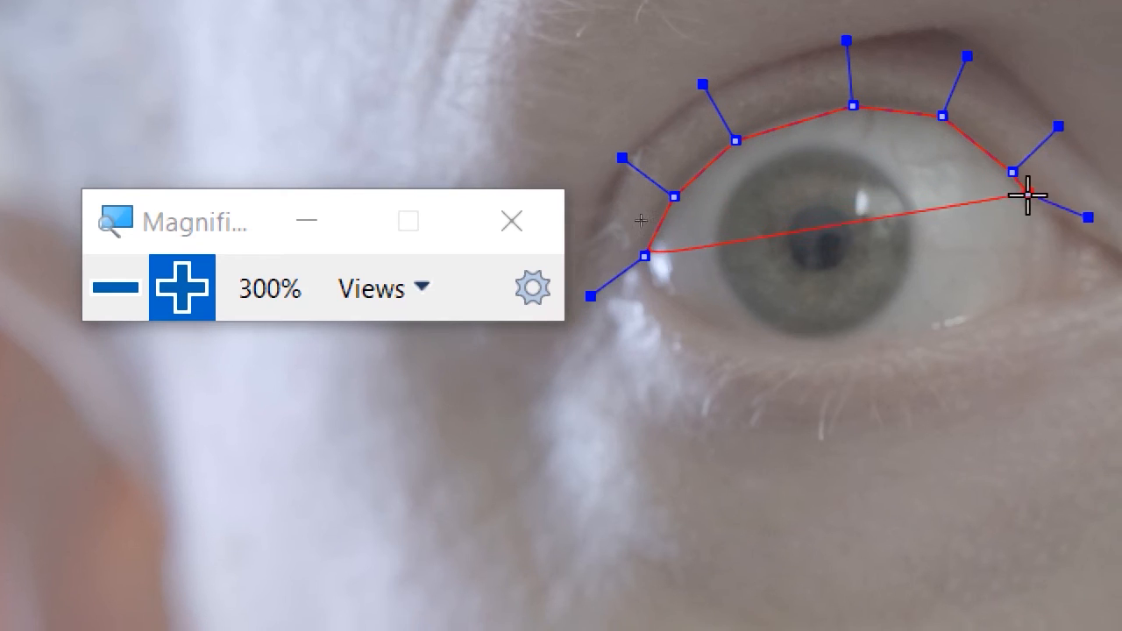
left_click(1026, 194)
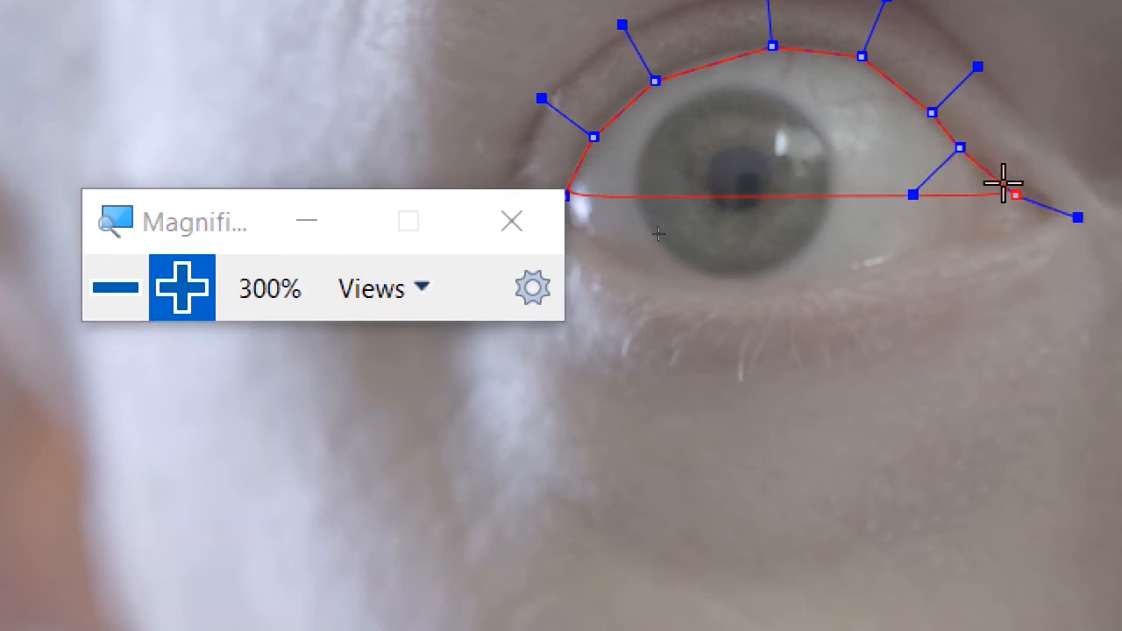
- Continue the spline around the eye's inner corner and back along the lower eyelid to the outer corner
left_click(1000, 174)
left_click(1035, 192)
left_click(1018, 214)
left_click(946, 226)
left_click(830, 265)
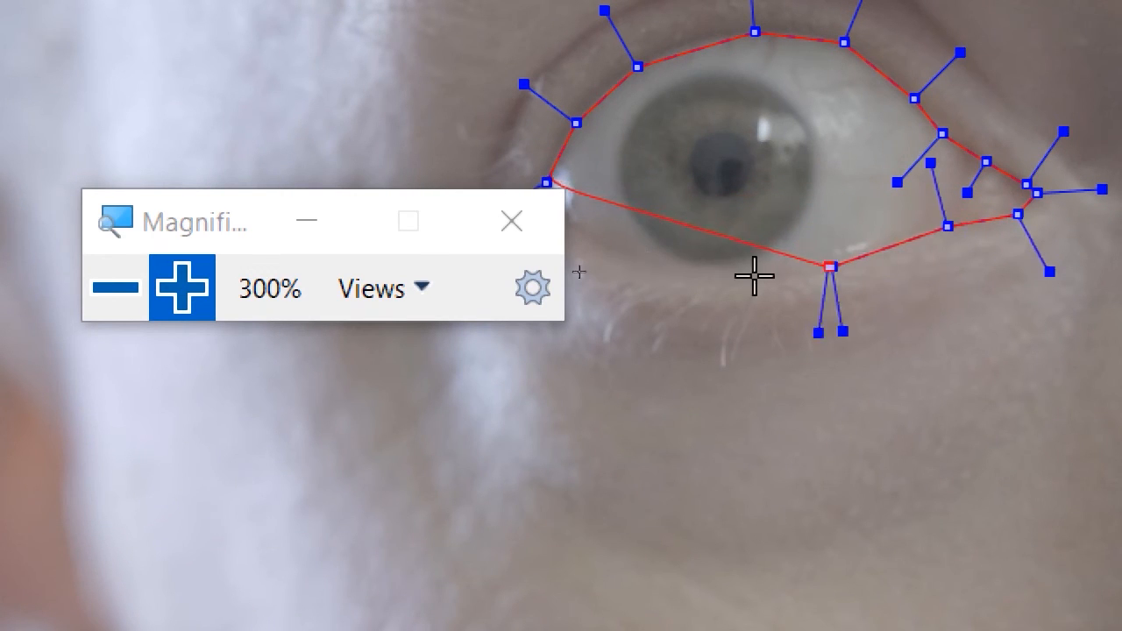
left_click(697, 278)
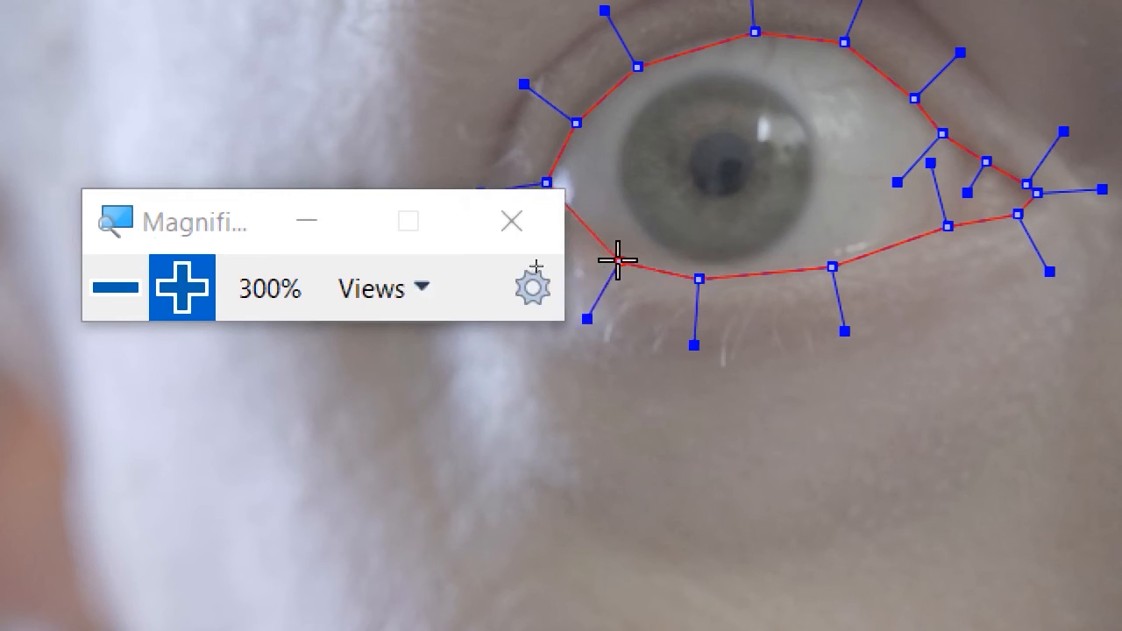
left_click(618, 260)
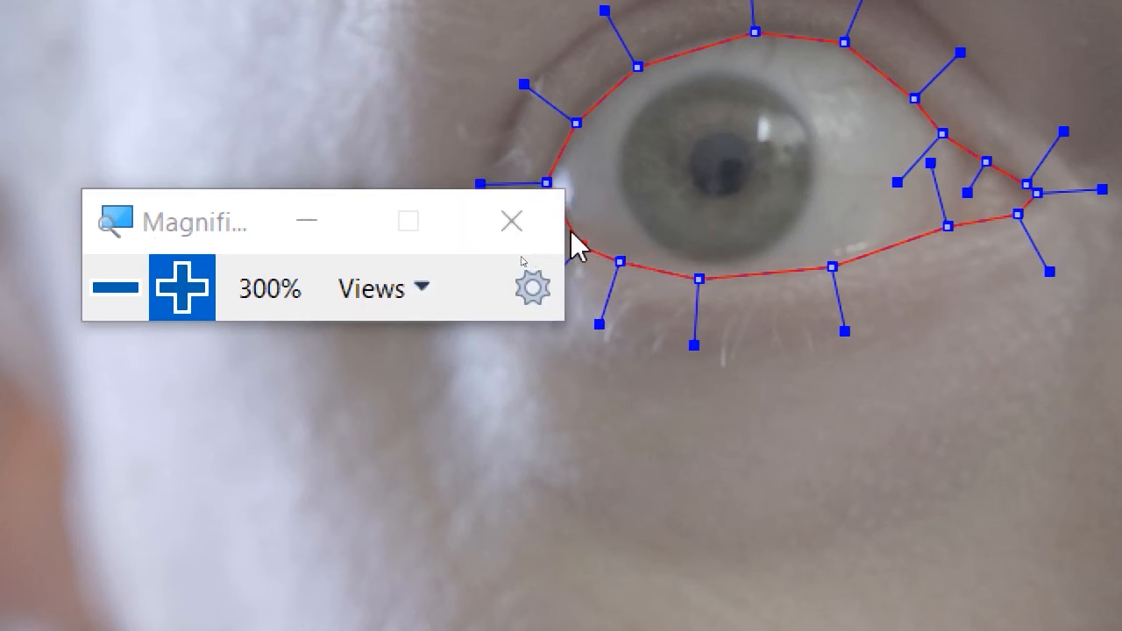
left_click(572, 230)
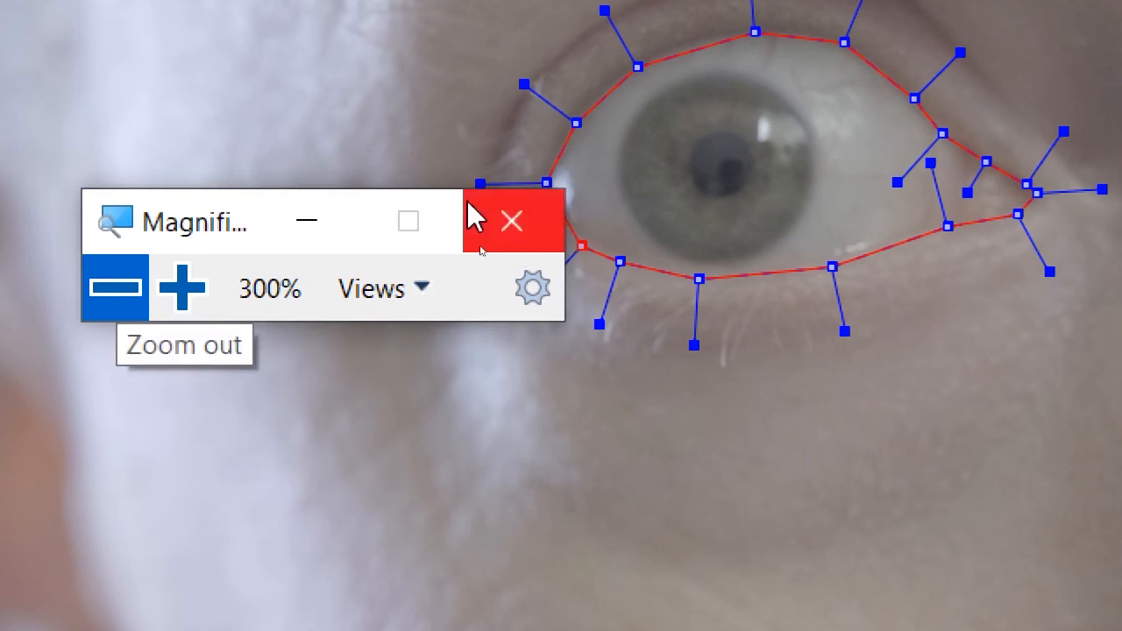
- Close the eye spline, then remove the crowded point below the outer corner and reposition the remaining one there
left_click_drag(183, 203, 49, 335)
right_click(567, 227)
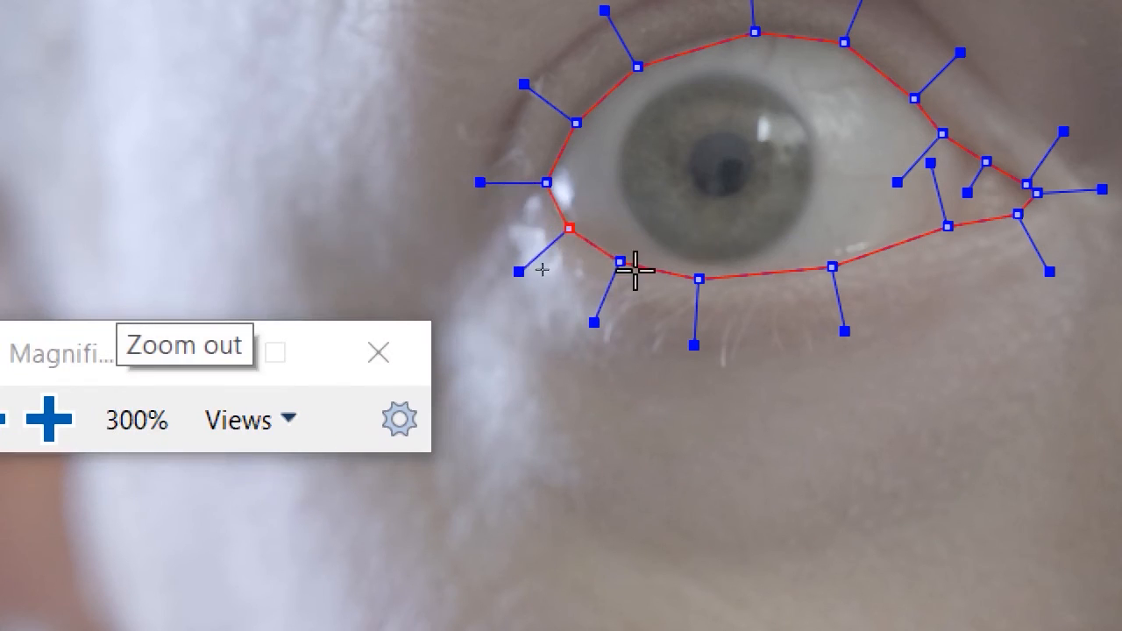
left_click_drag(606, 260, 578, 240)
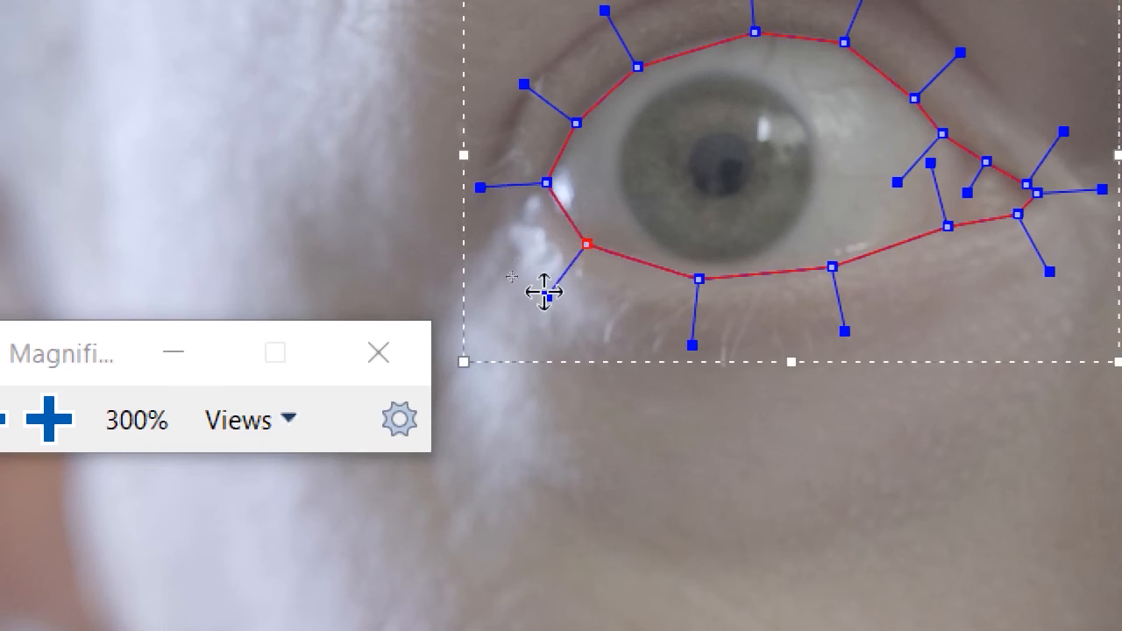
left_click_drag(589, 243, 594, 245)
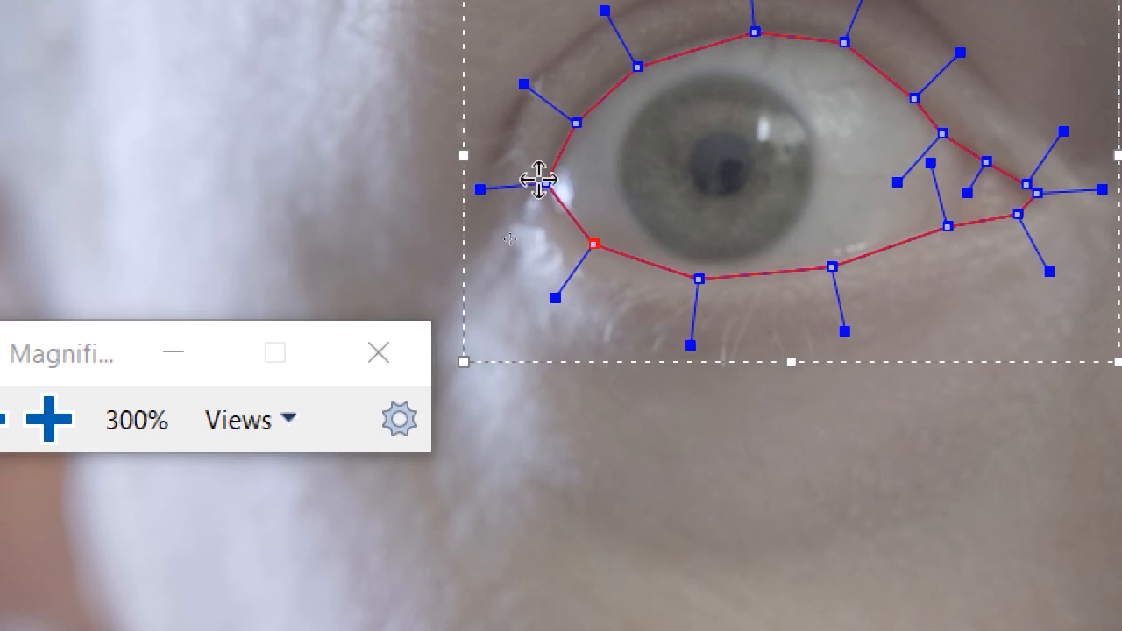
- Select all points in the eye spline, shorten their curve handles together to round the outline, and nudge the spline slightly upward
right_click(545, 184)
mouse_move(583, 255)
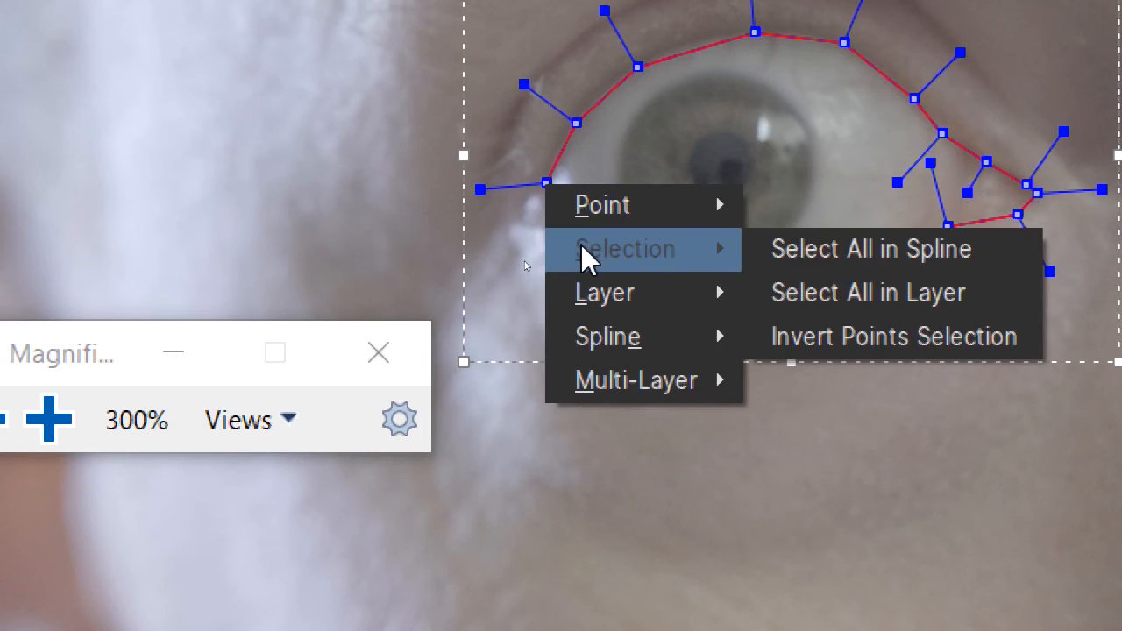
left_click(900, 242)
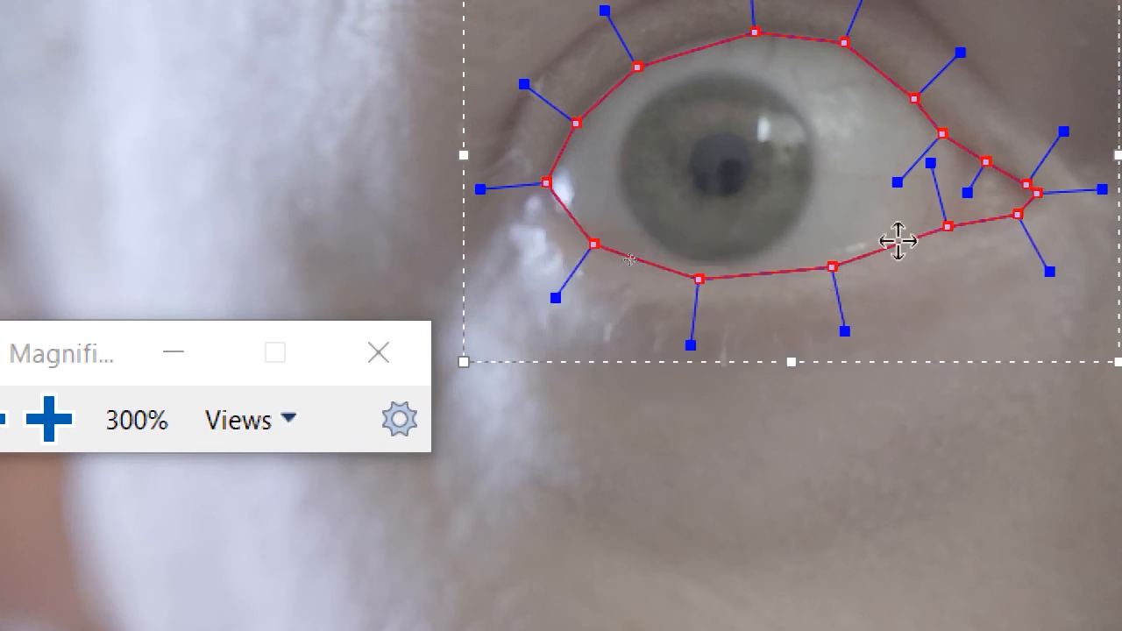
mouse_move(689, 332)
left_mouse_down()
mouse_move(690, 313)
mouse_move(678, 391)
mouse_move(690, 319)
left_mouse_up()
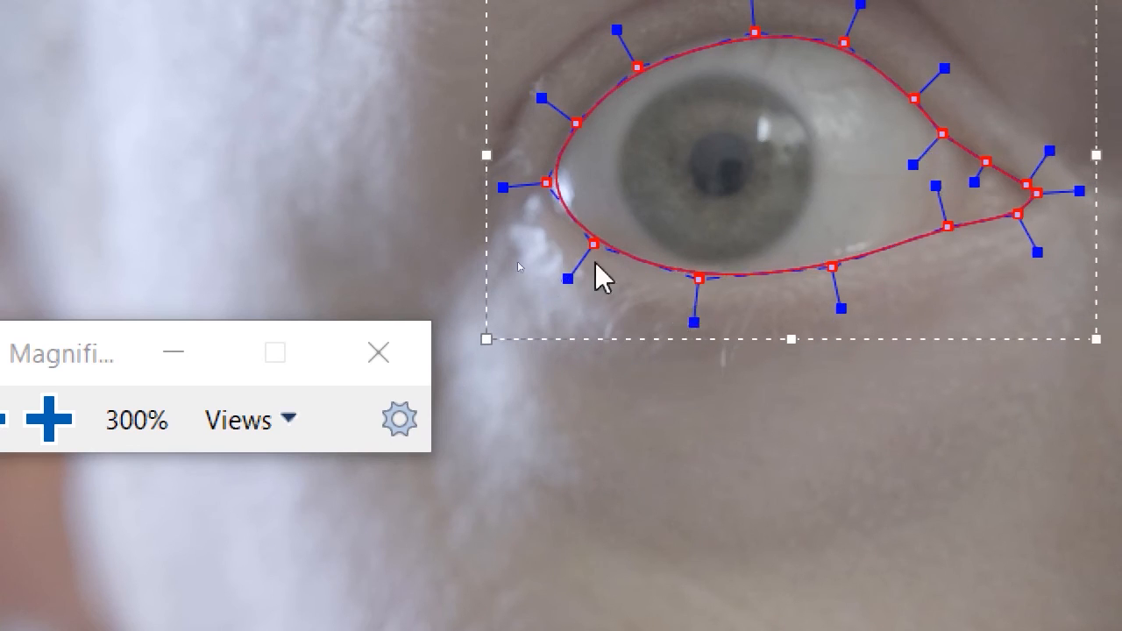
left_click_drag(547, 178, 552, 175)
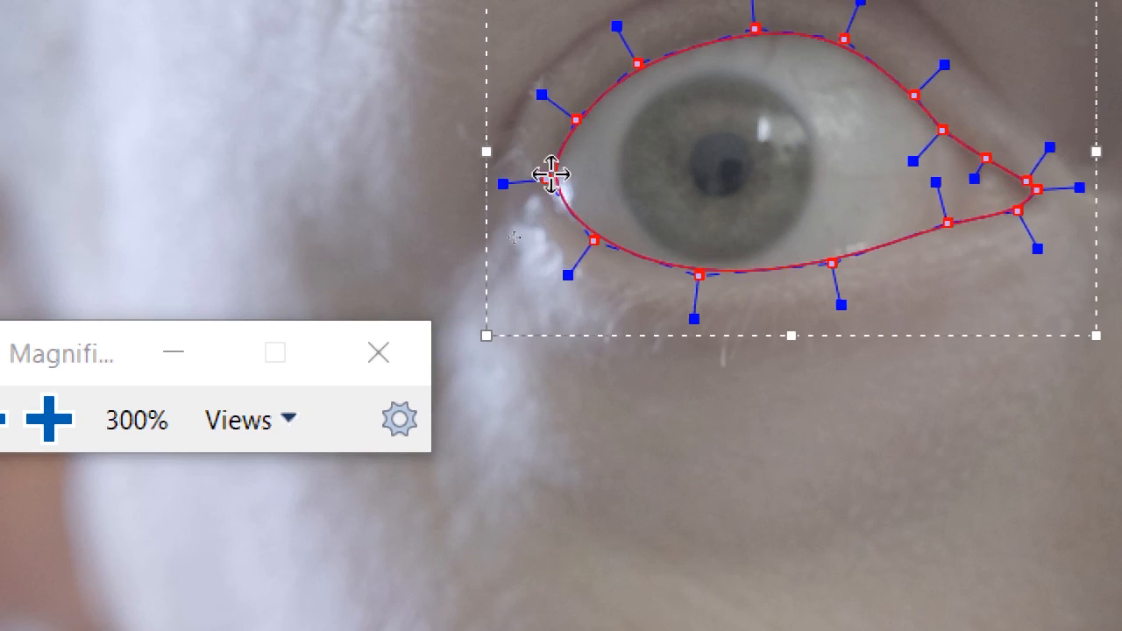
- Select only the two spline points at the eye's outer corner and stretch them outward to cover the corner
left_click(420, 168)
left_click_drag(416, 147, 627, 313)
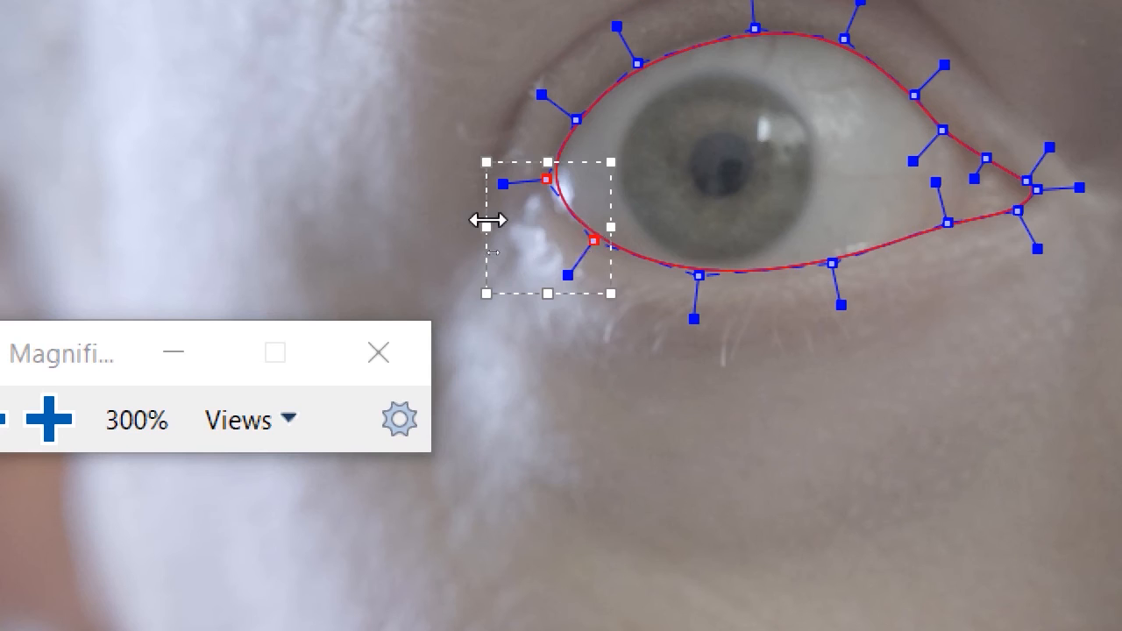
left_click_drag(489, 222, 465, 224)
left_click(777, 378)
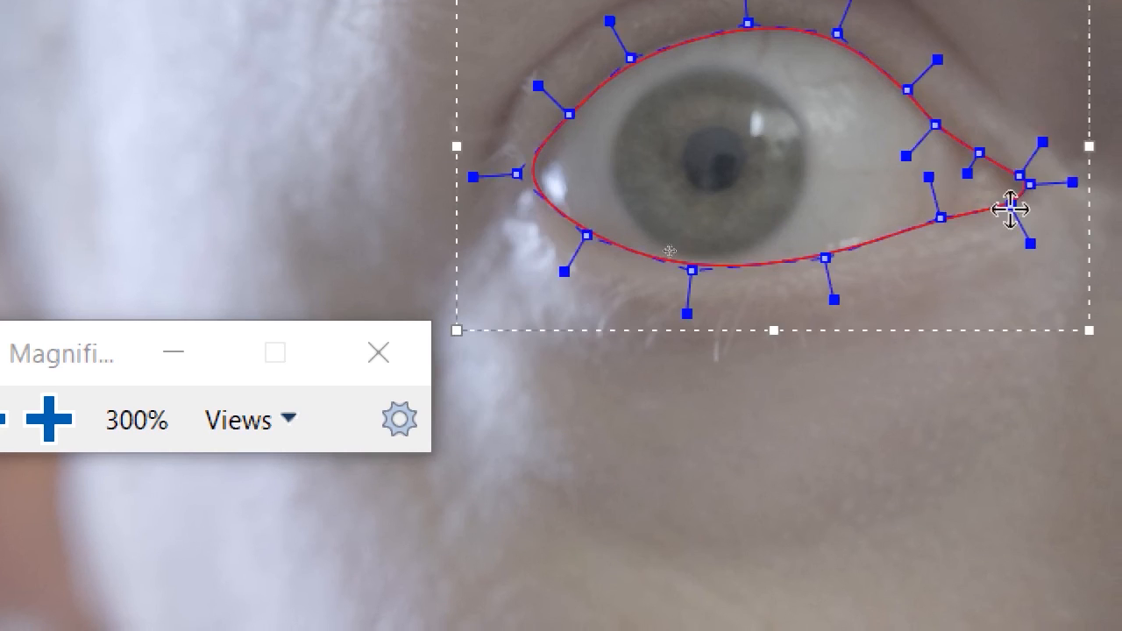
- Try to shift the spline points around the eye's inner corner slightly toward the nose, and undo the shift
left_click_drag(954, 404, 1043, 262)
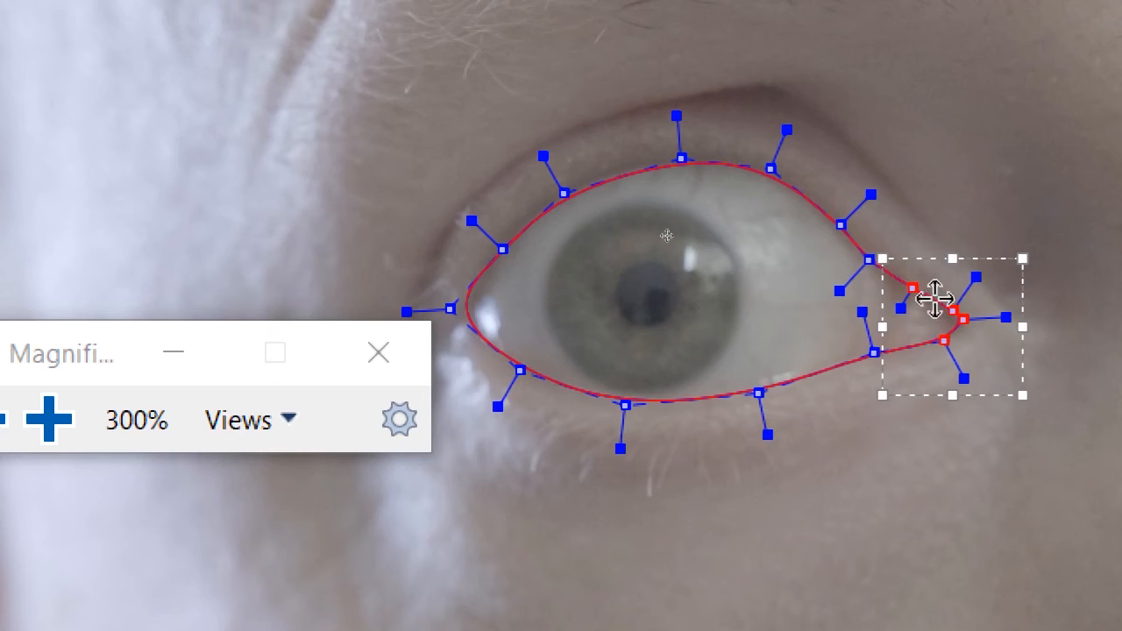
left_click_drag(934, 299, 939, 301)
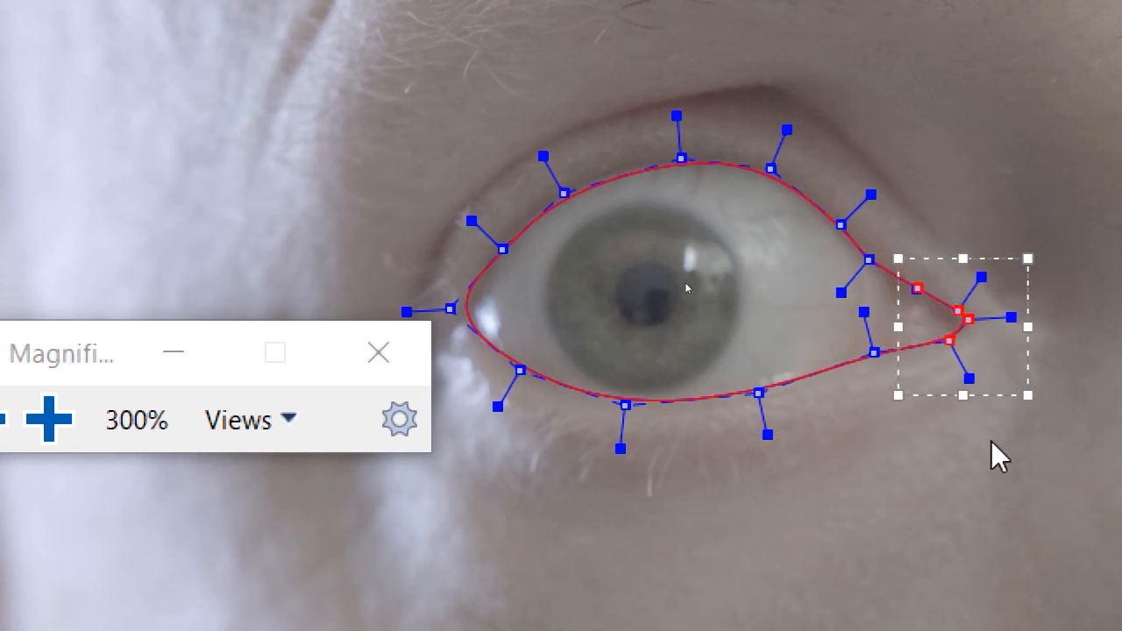
key("ctrl+a")
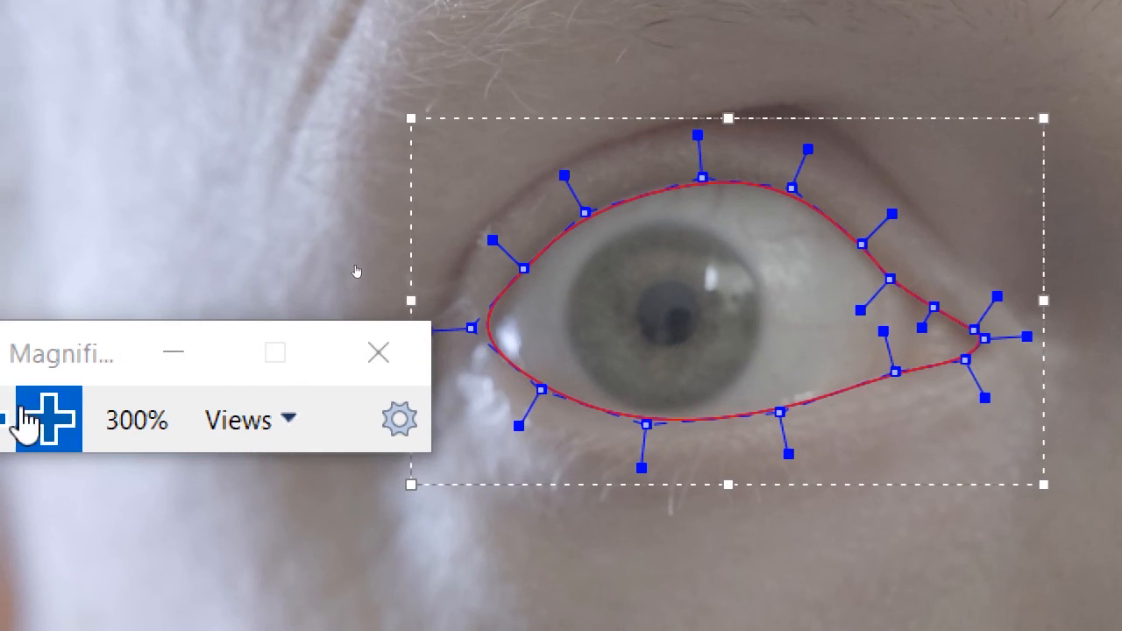
- Rename Layer 1 as eye
left_click(9, 419)
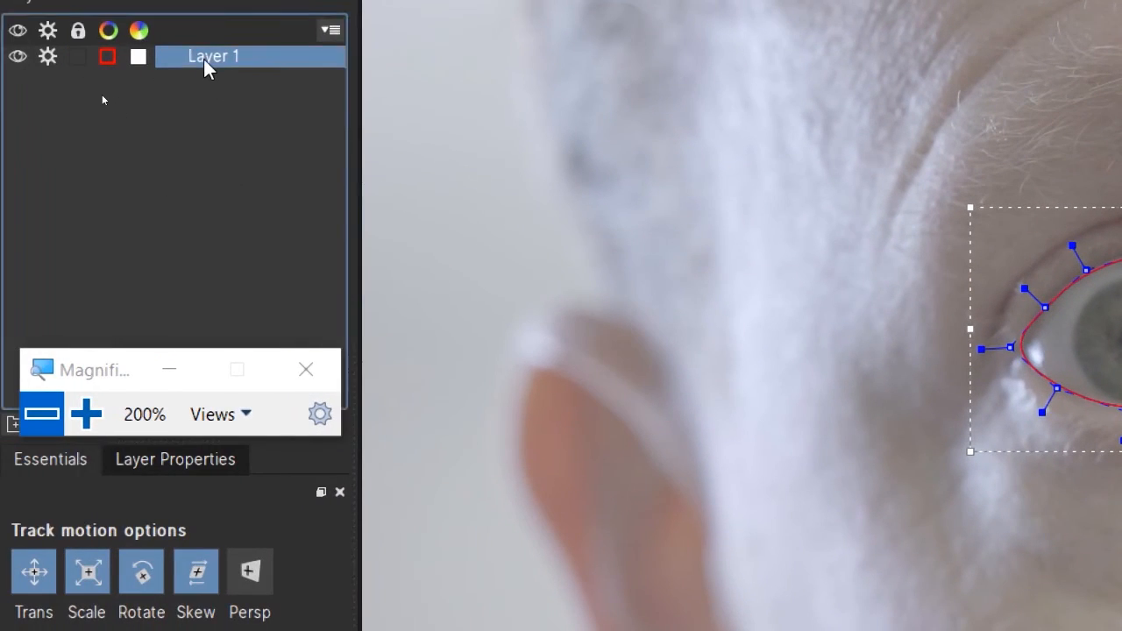
double_click(205, 61)
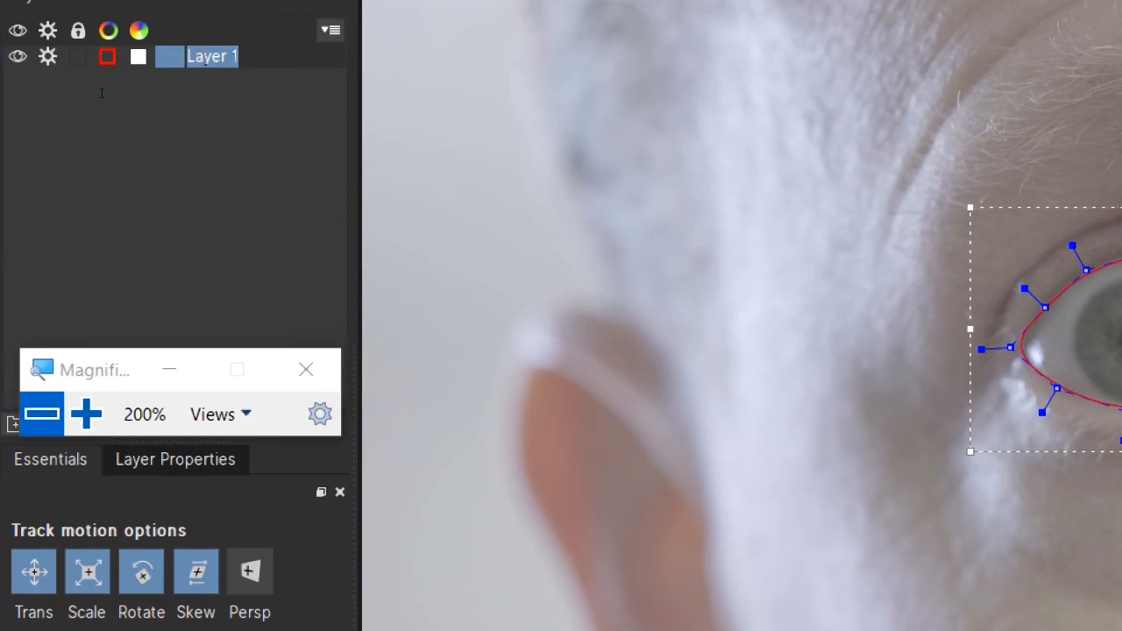
type("e")
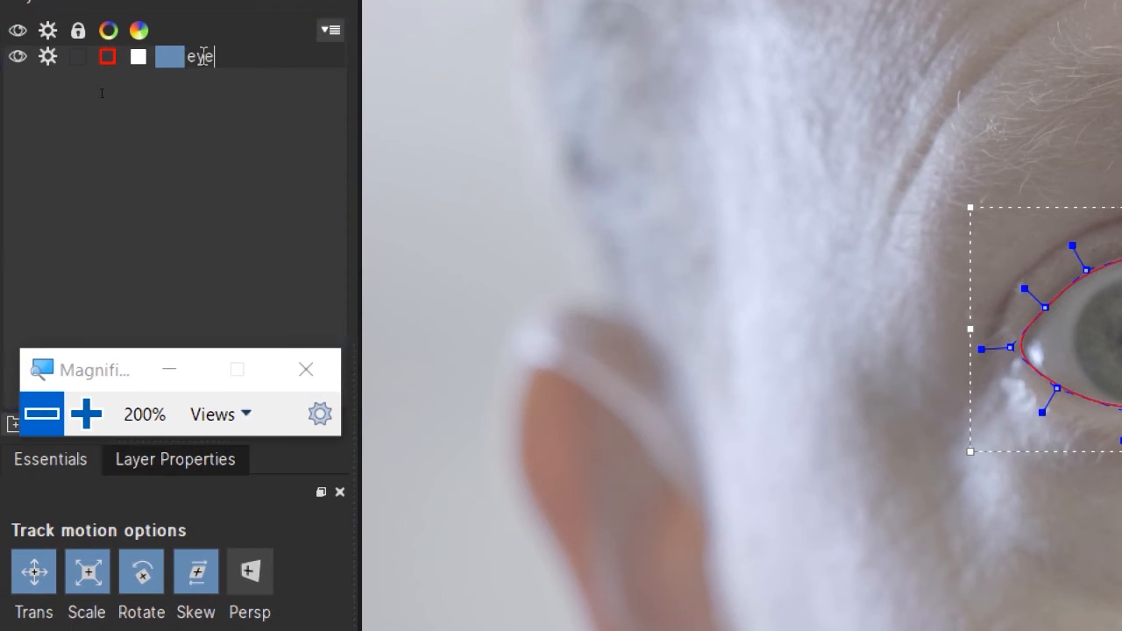
type("ye")
key("Return")
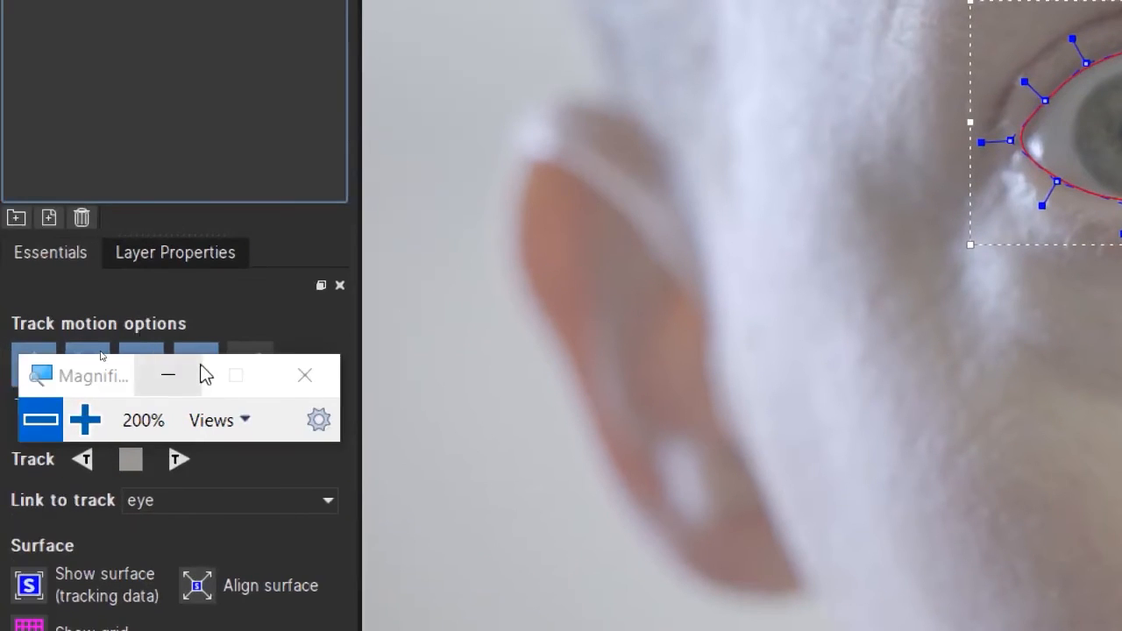
left_click(272, 377)
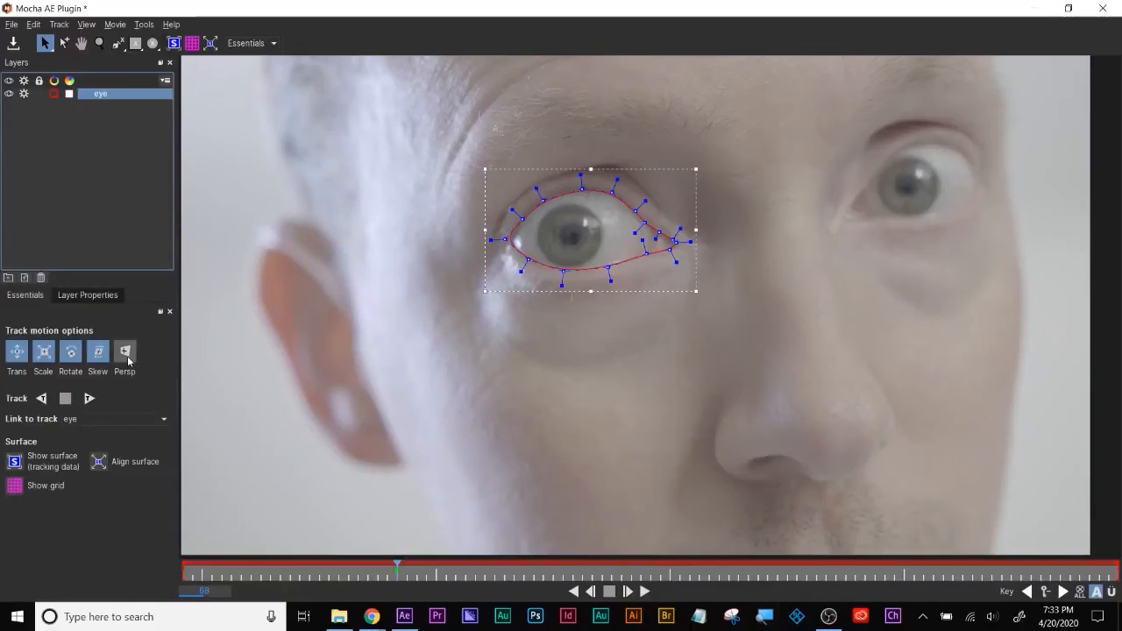
- Add perspective to the motion options and track the eye layer backward to frame 57
left_click(128, 361)
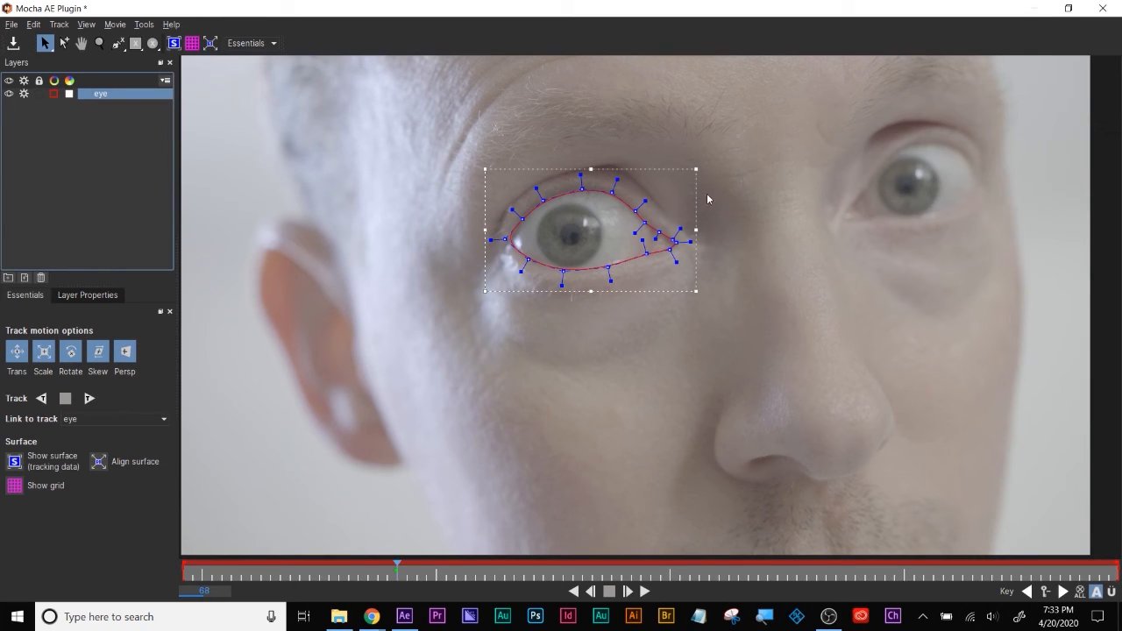
left_click(41, 399)
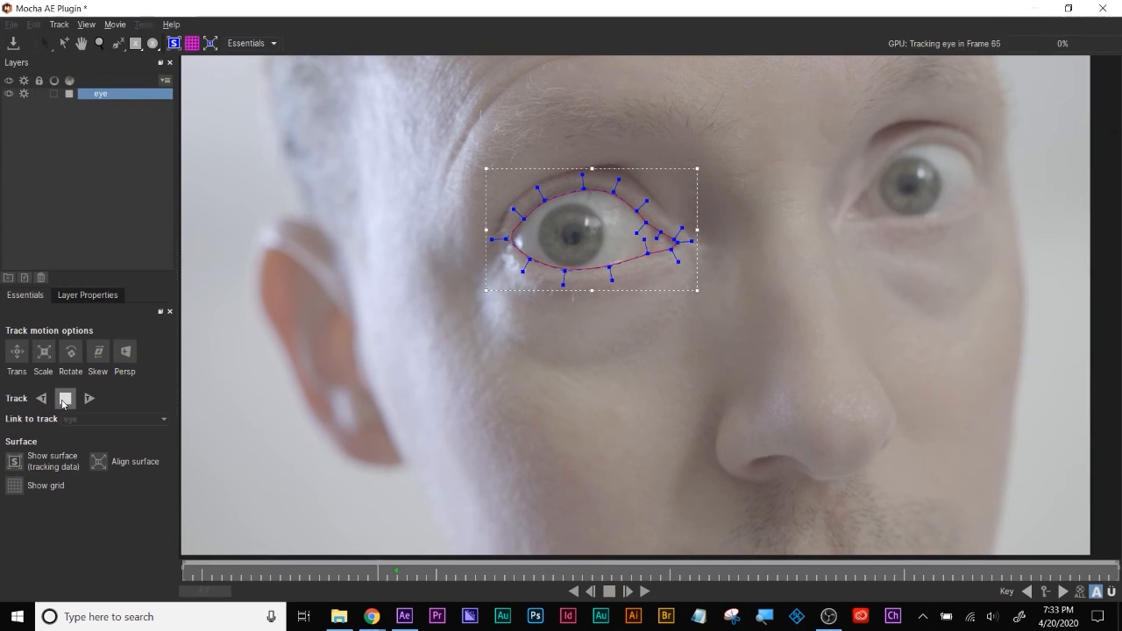
left_click(68, 396)
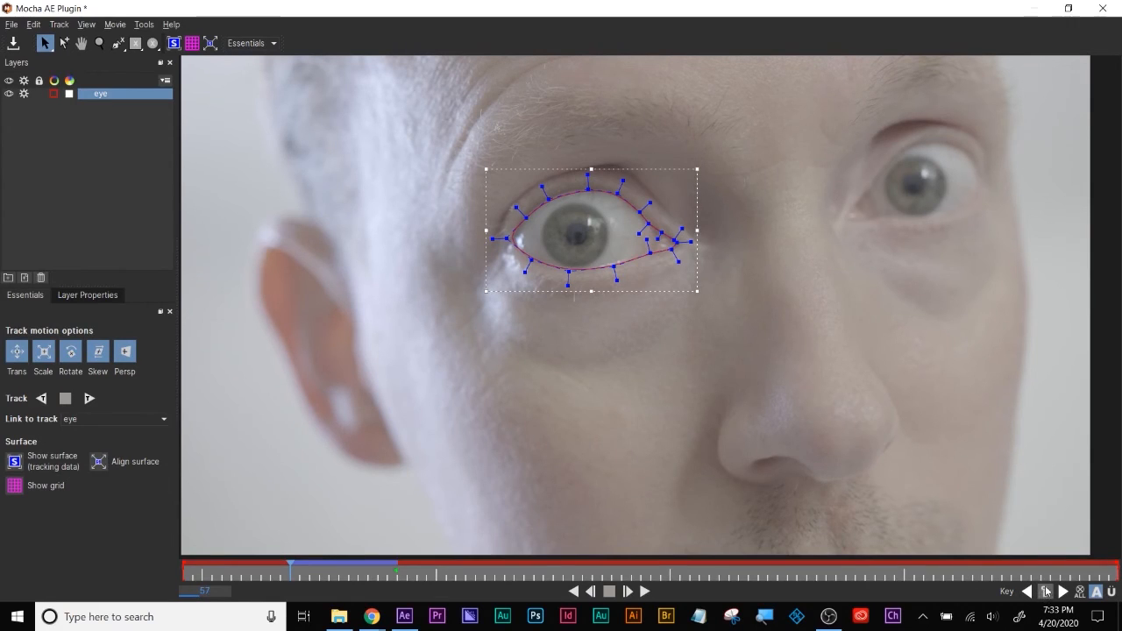
- Add a spline keyframe at frame 57 and continue tracking the eye layer backward to frame 46
left_click(764, 616)
left_click(986, 553)
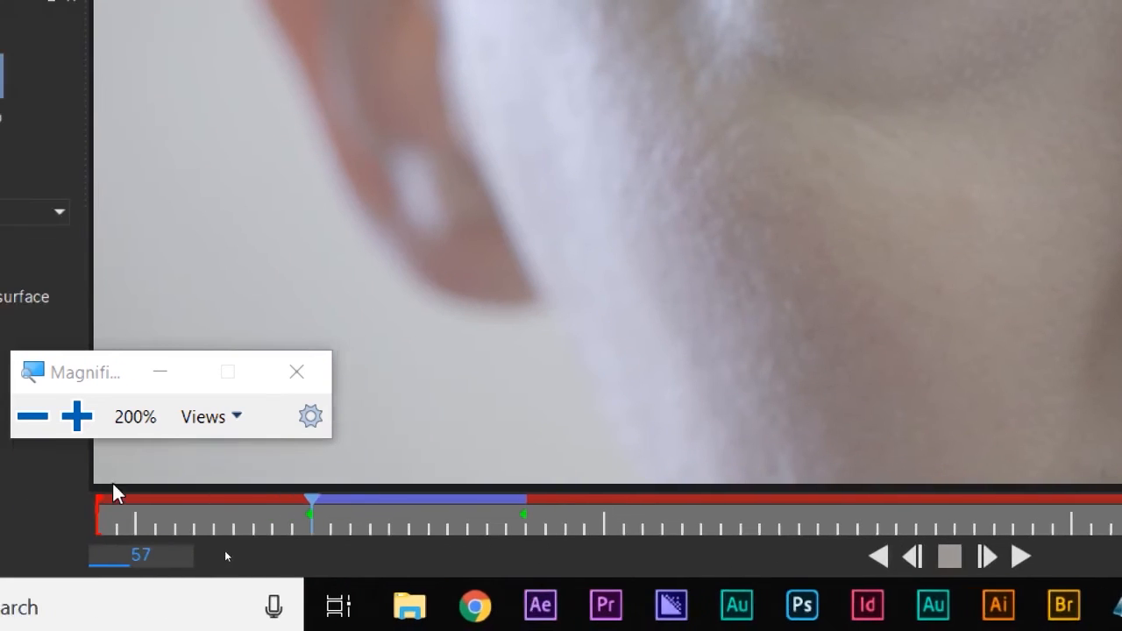
left_click(24, 424)
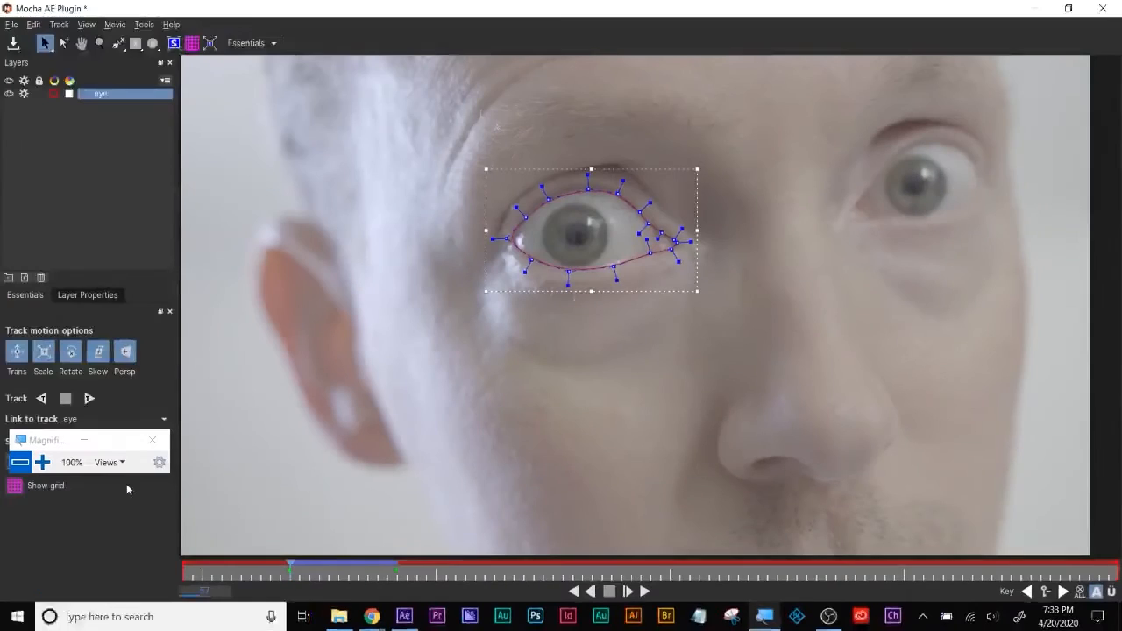
left_click(41, 398)
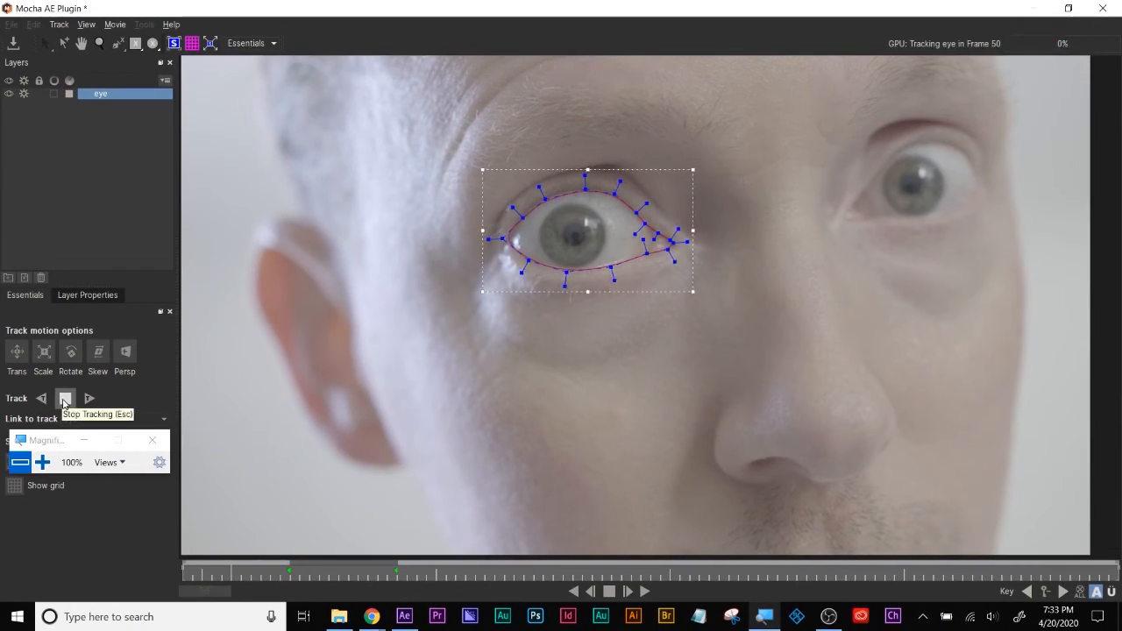
left_click(65, 397)
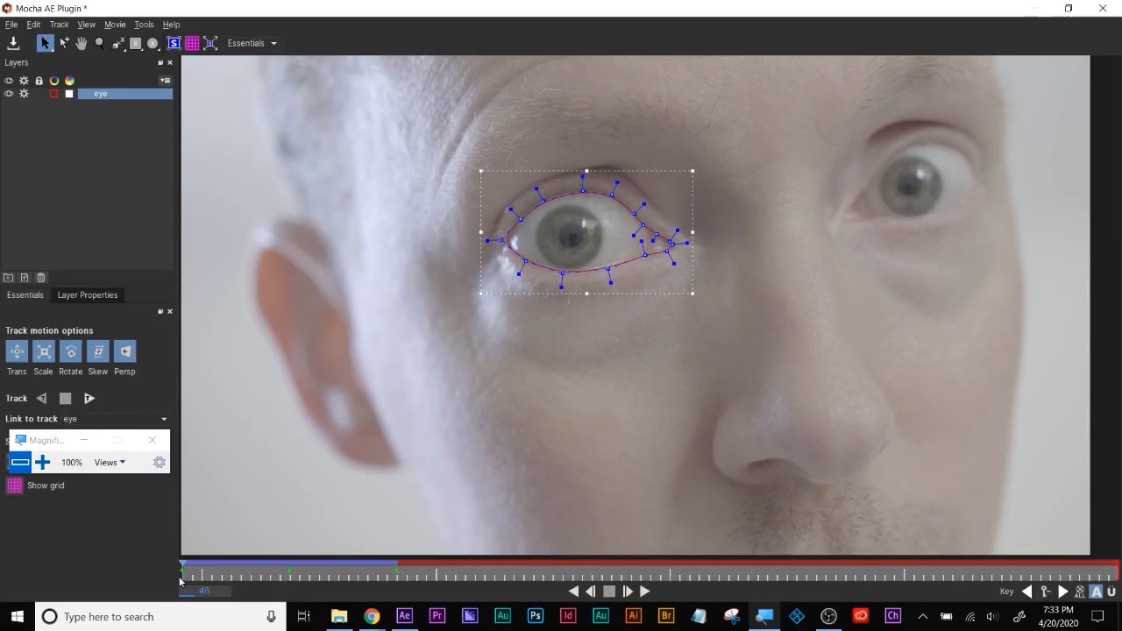
- Return to the original keyframe at frame 68 and track the eye layer forward to frame 73
left_click_drag(183, 567, 415, 575)
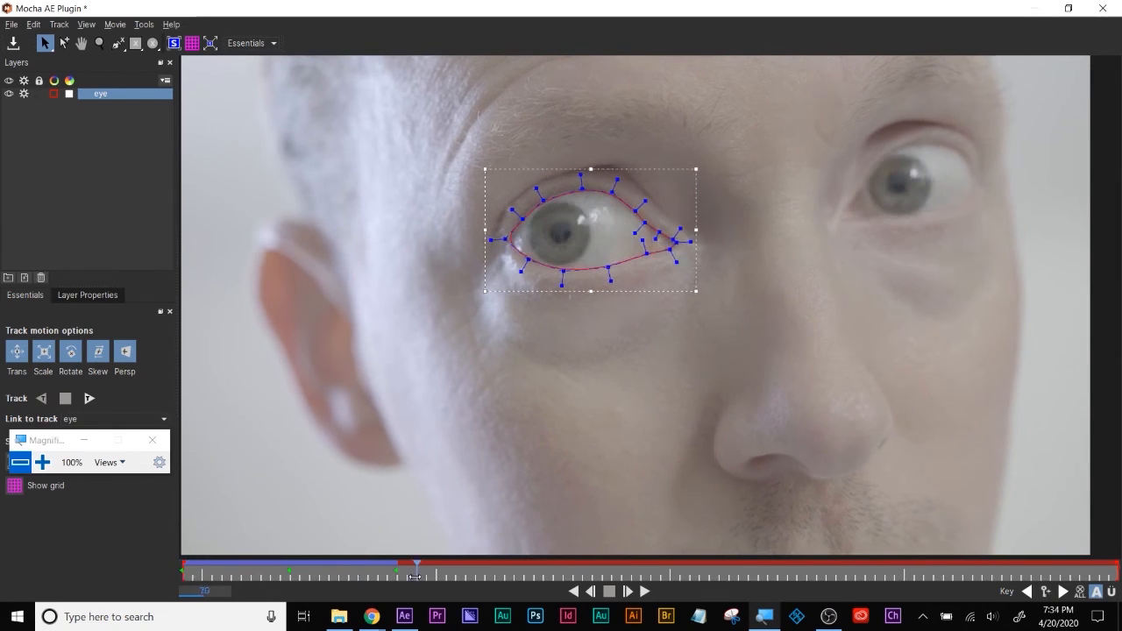
left_click_drag(408, 576, 394, 575)
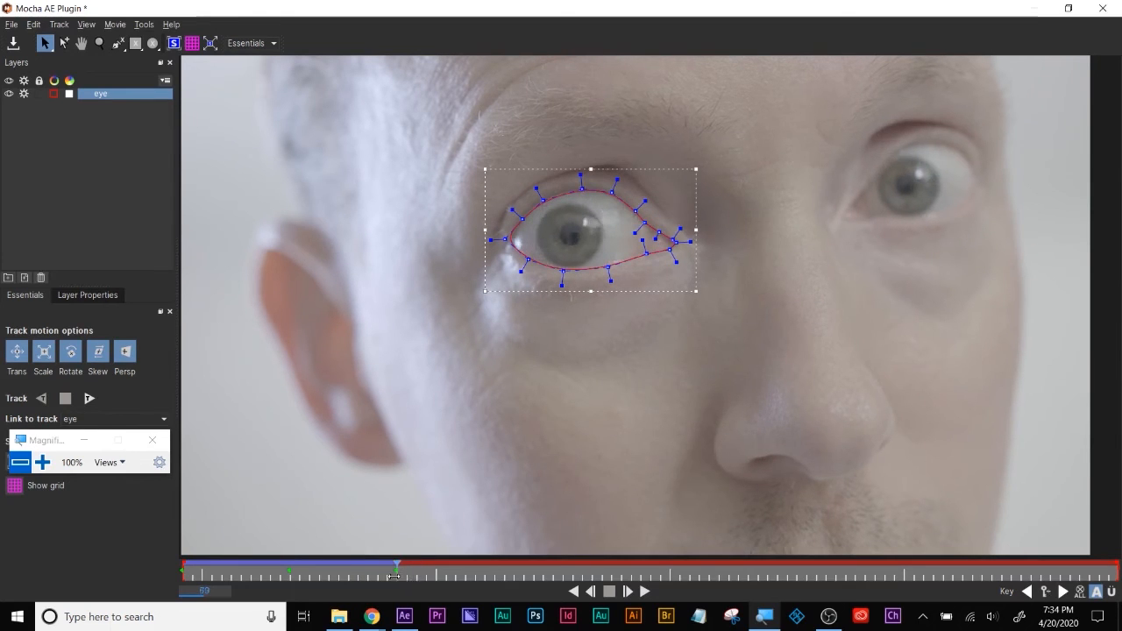
left_click(87, 399)
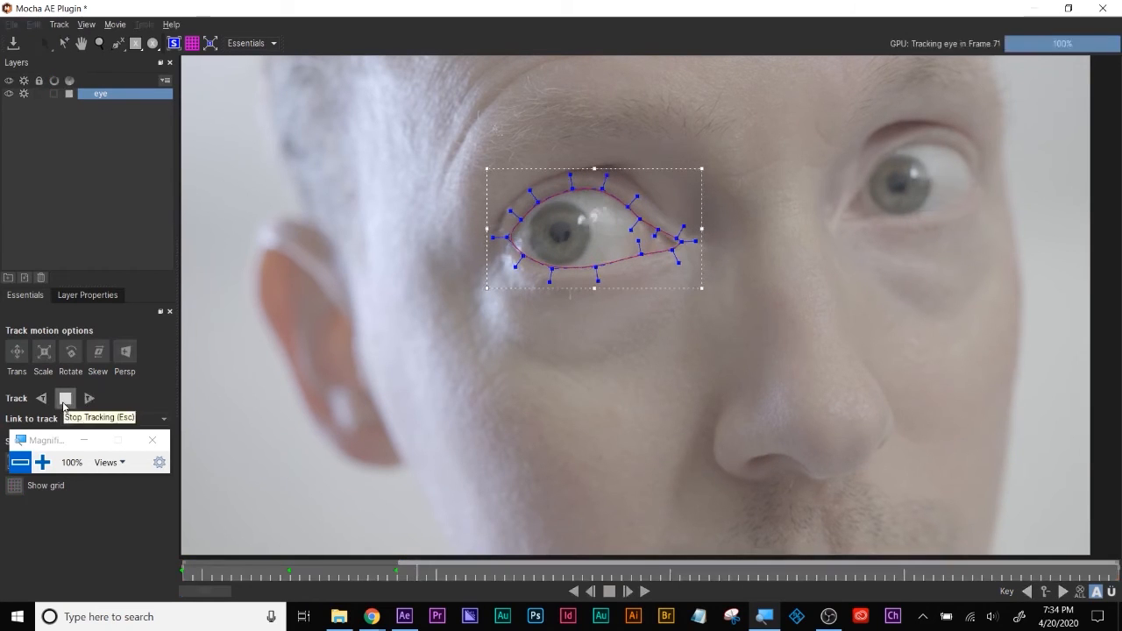
left_click(64, 400)
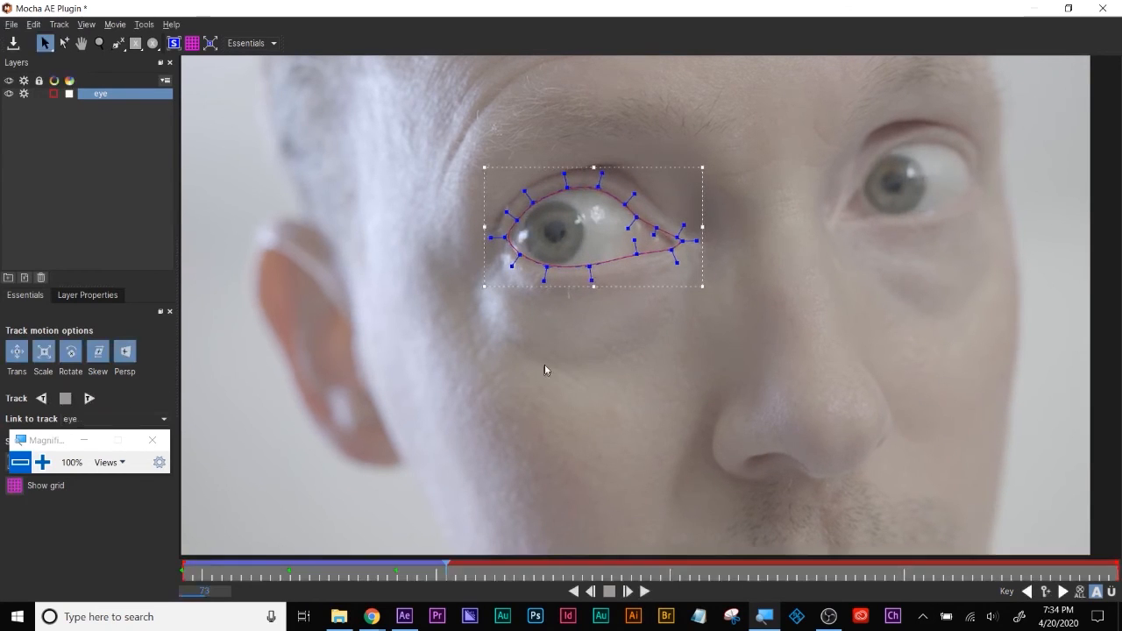
- Go to frame 72, inspect the eye outline up close, and resume tracking the layer forward to frame 87
key("Right")
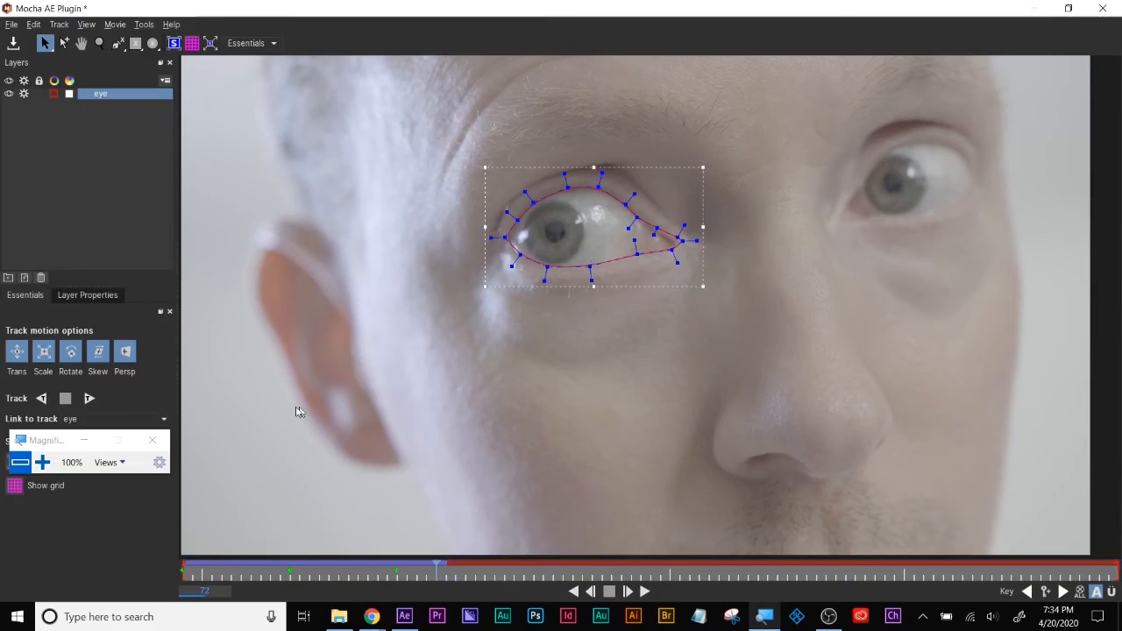
left_click(43, 462)
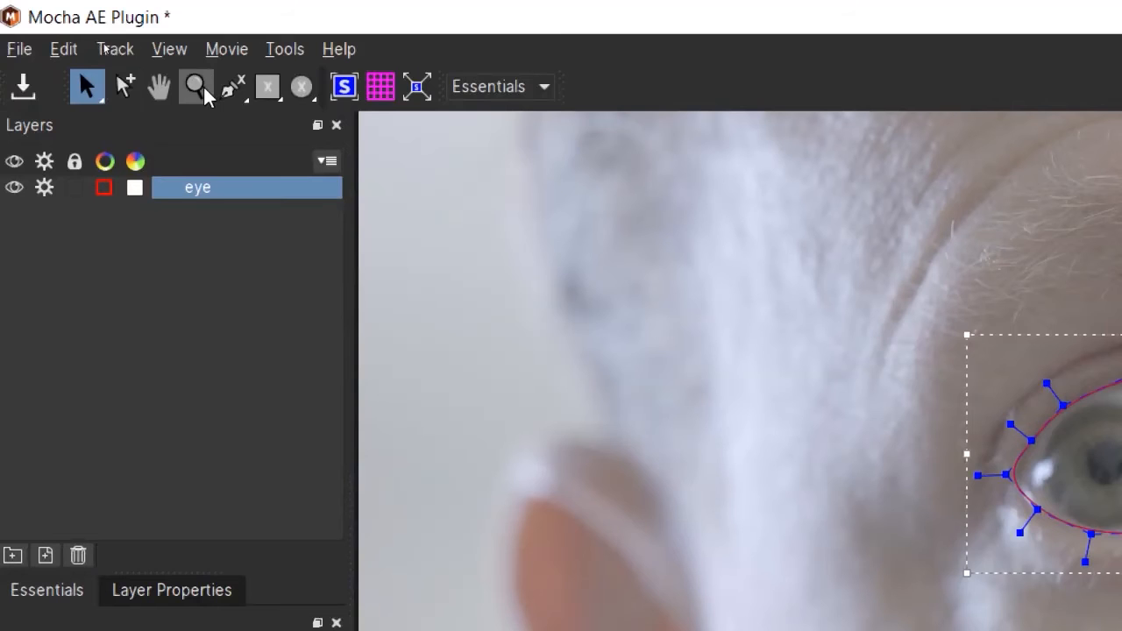
left_click(201, 87)
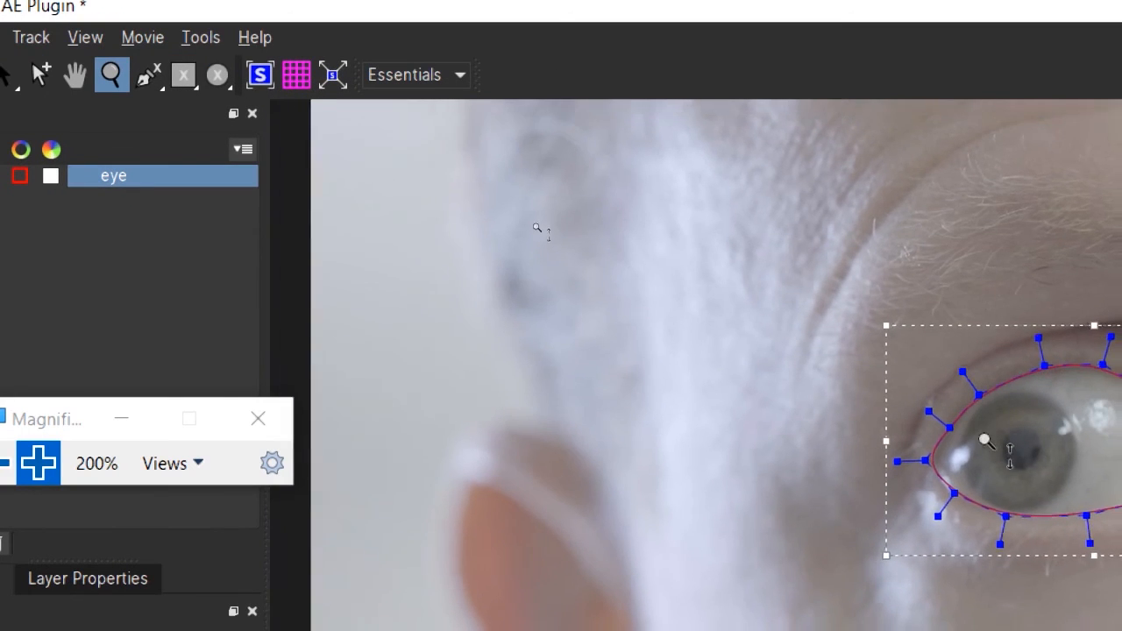
left_click_drag(536, 227, 858, 28)
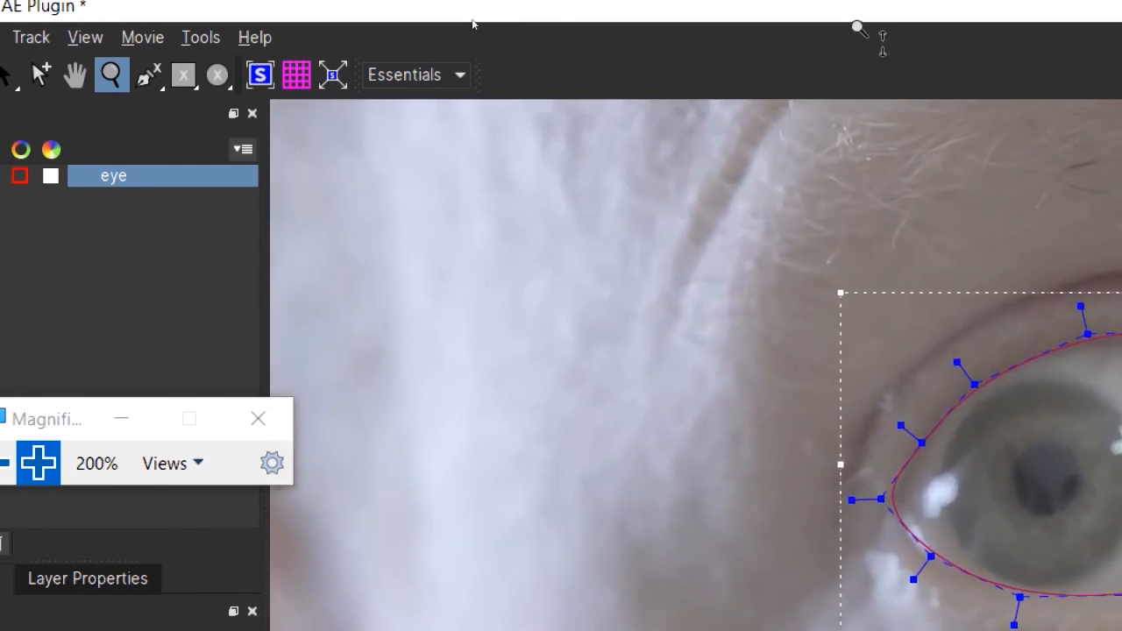
key("super+minus")
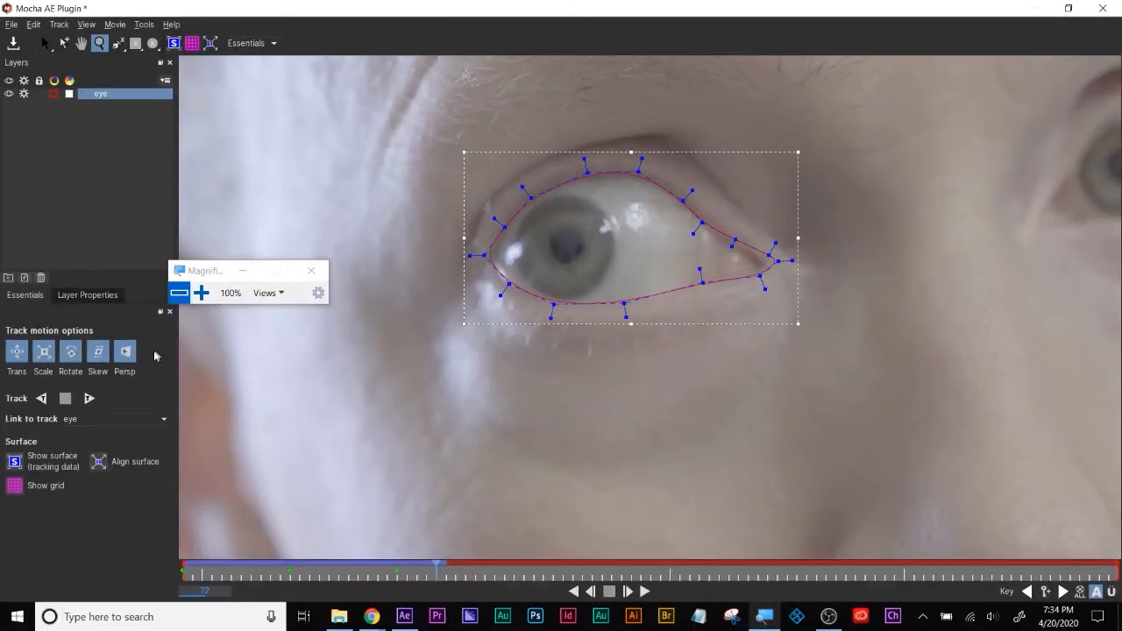
left_click(87, 399)
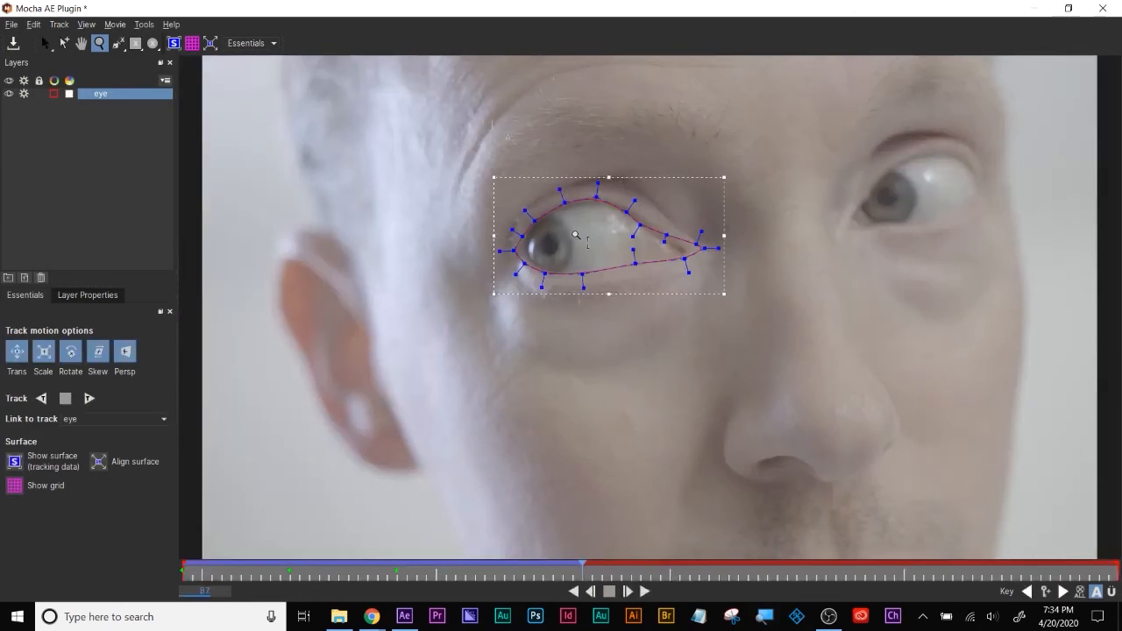
- Nudge the spline points along the upper lid and at the eye's outer corner to fit the eye at frame 87
left_click_drag(575, 235, 664, 4)
left_click_drag(628, 198, 659, 18)
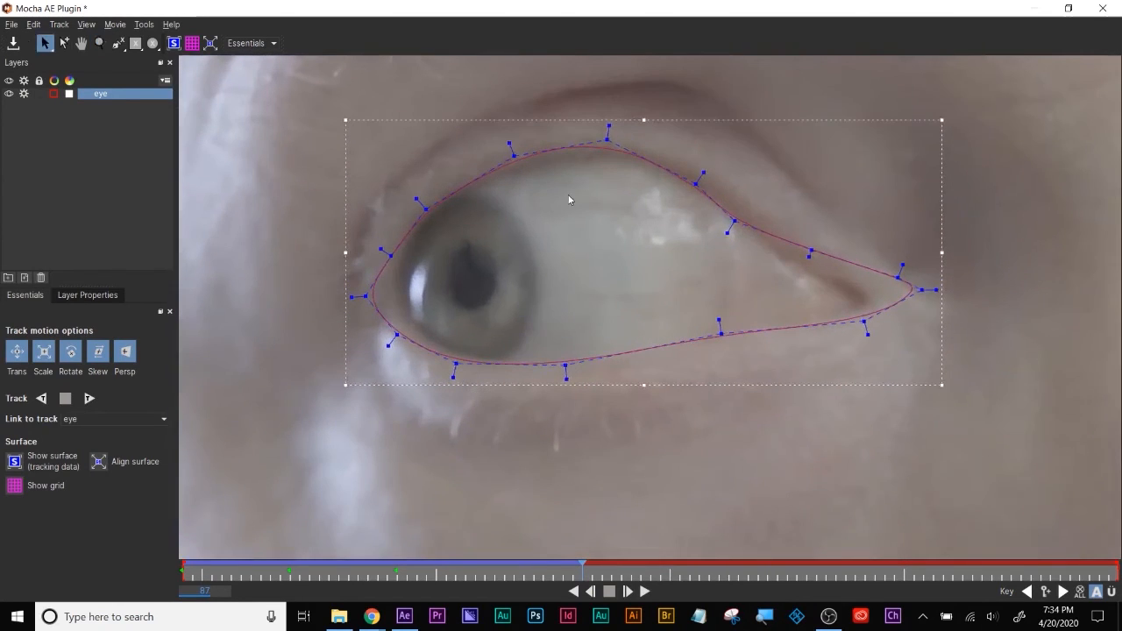
left_click_drag(602, 141, 605, 145)
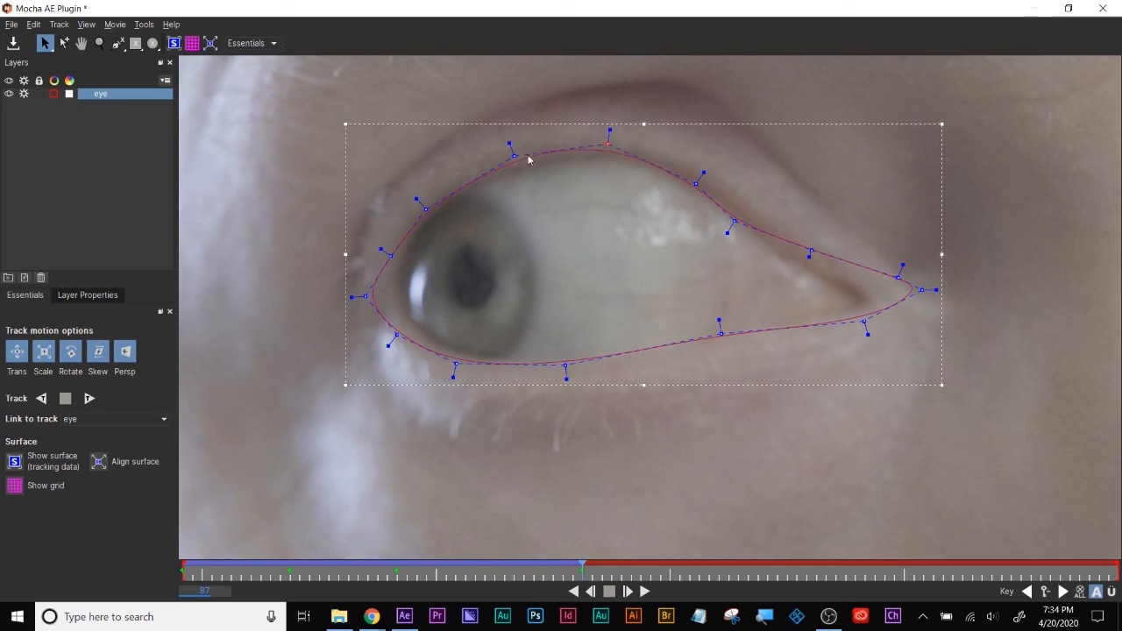
left_click_drag(515, 156, 517, 155)
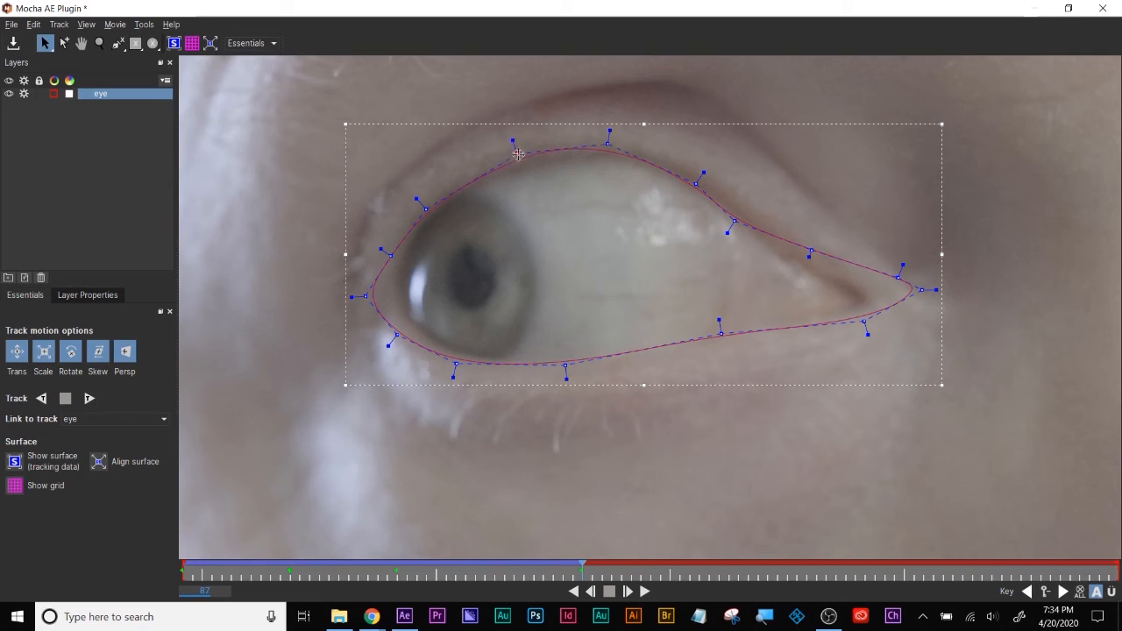
left_click_drag(366, 296, 366, 293)
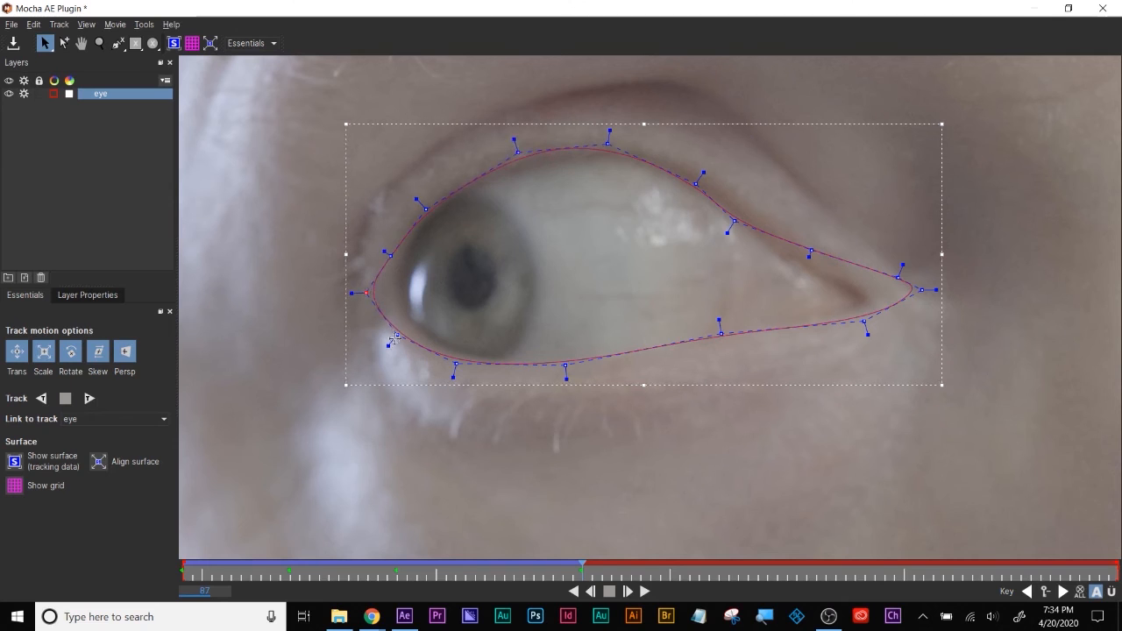
- Track the eye layer forward to frame 96 and pull the inner-corner spline points in from the nose to fit the corner
left_click(91, 405)
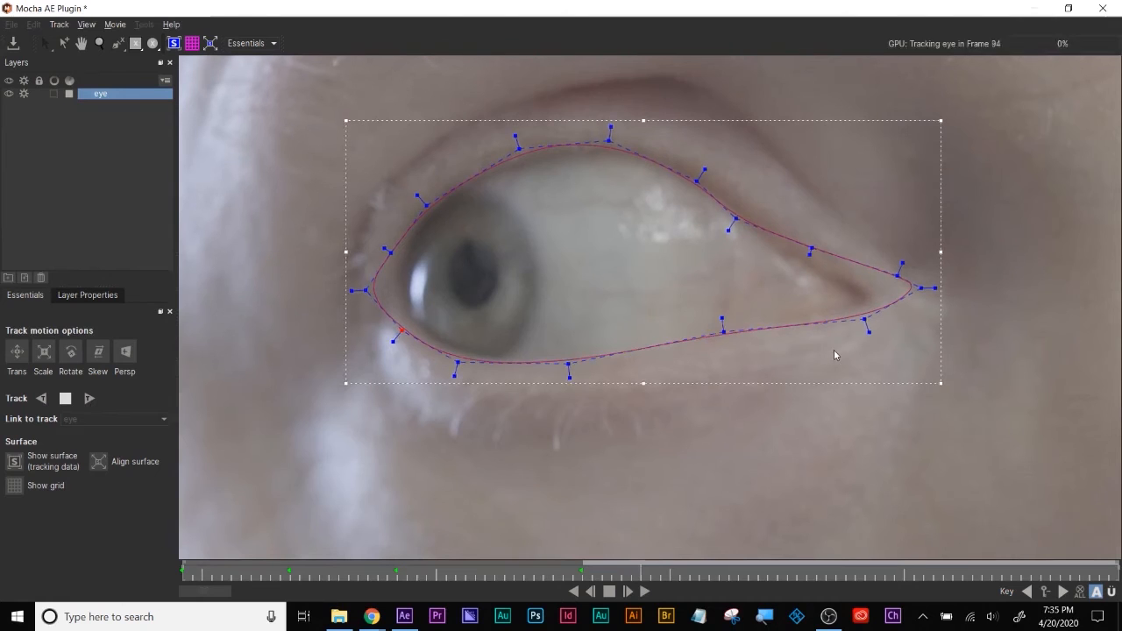
left_click(66, 399)
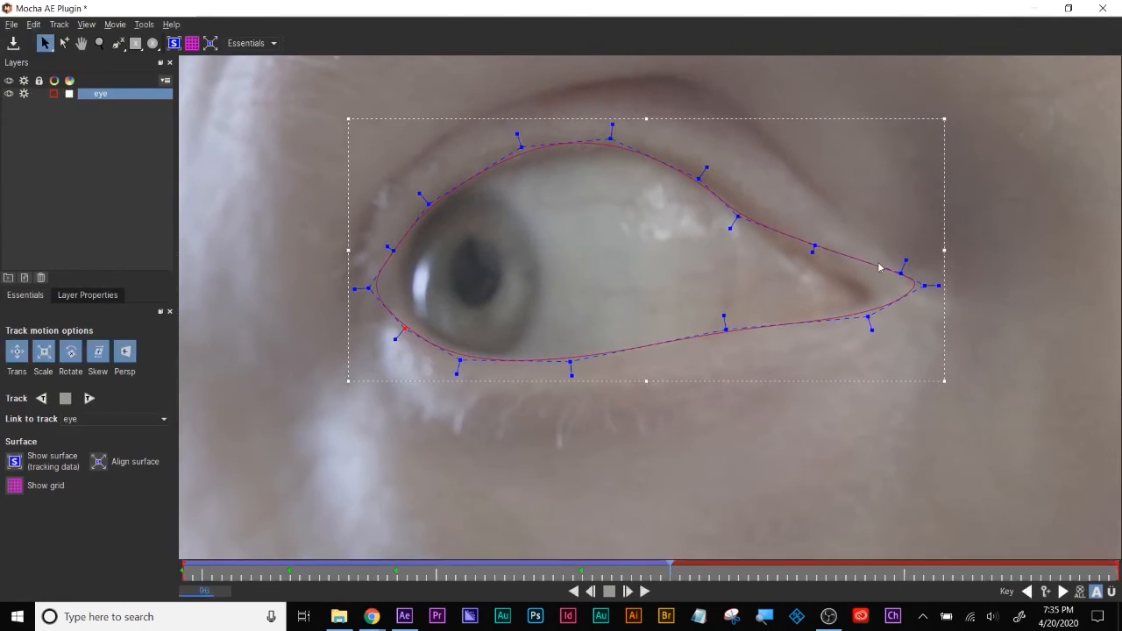
left_click_drag(990, 225, 805, 384)
left_click_drag(924, 287, 883, 291)
left_click(989, 287)
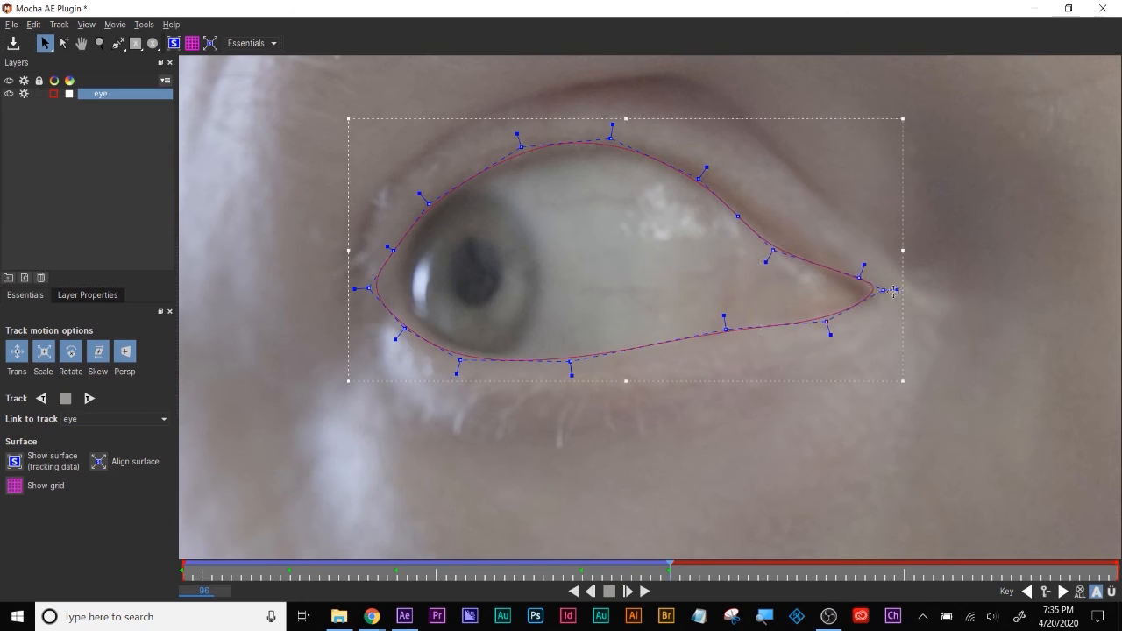
left_click_drag(883, 291, 855, 281)
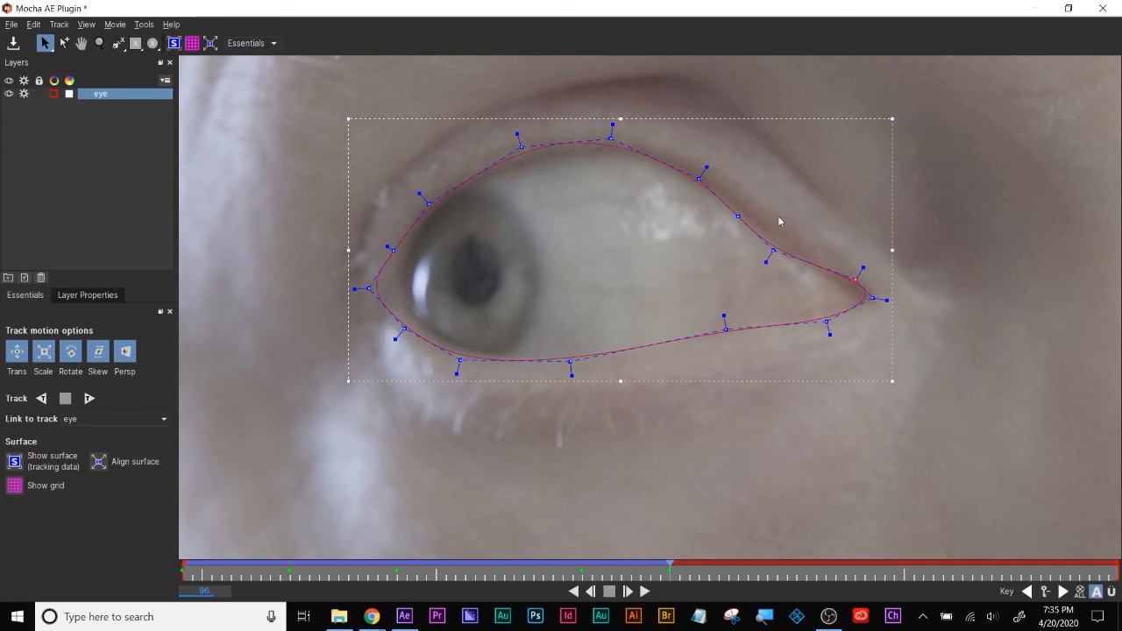
- Refine the spline points on the upper lid near the inner corner and on the lower lid at frame 96
left_click_drag(738, 216, 745, 213)
left_click_drag(768, 249, 778, 248)
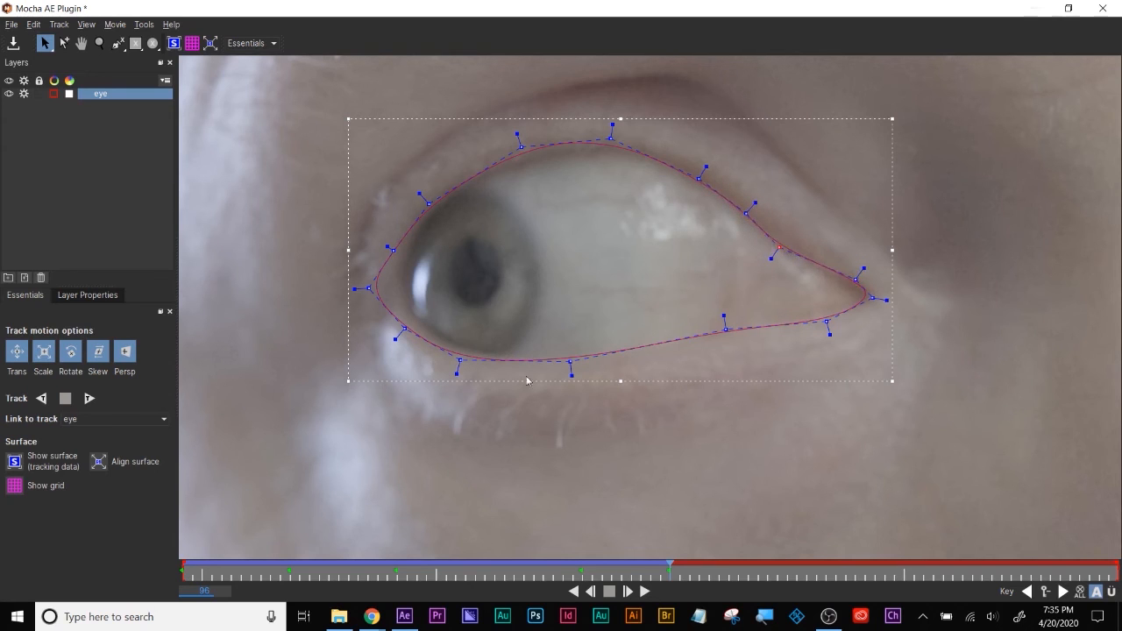
mouse_move(460, 361)
left_mouse_down()
mouse_move(460, 384)
mouse_move(466, 352)
left_mouse_up()
left_click_drag(570, 361, 571, 363)
- Go back to the keyframe at frame 87 and move the inner-corner spline points away from the nose onto the corner
key("Left")
key("Left")
key("Left")
key("Left")
key("Left")
key("Left")
key("Left")
key("Left")
key("Left")
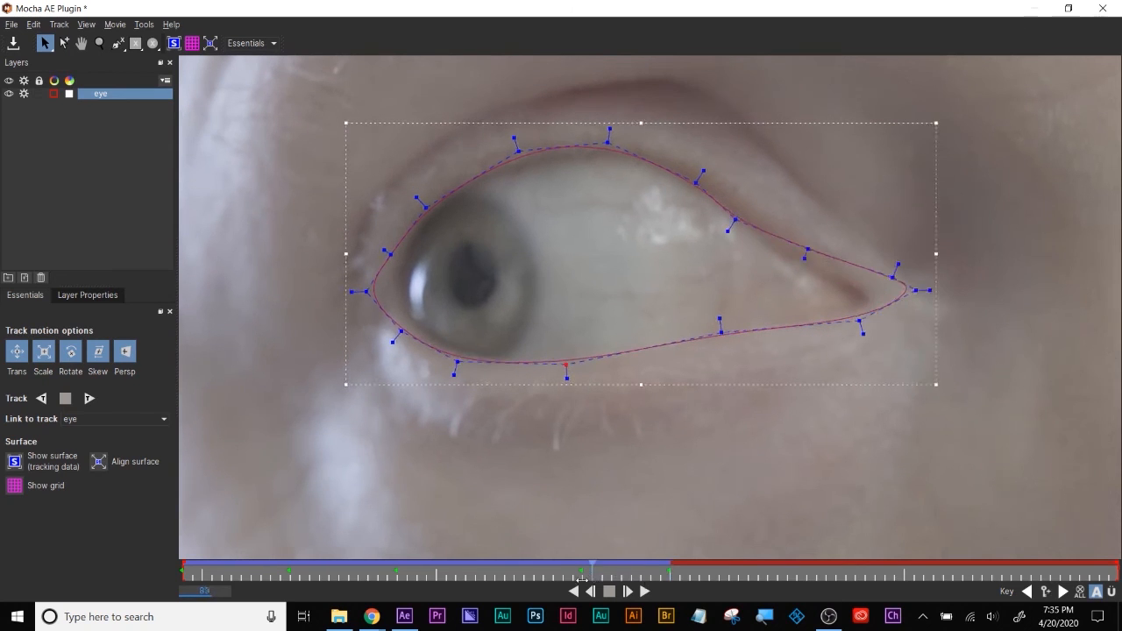
left_click_drag(1036, 240, 800, 385)
left_click_drag(919, 300, 868, 300)
key("ctrl+a")
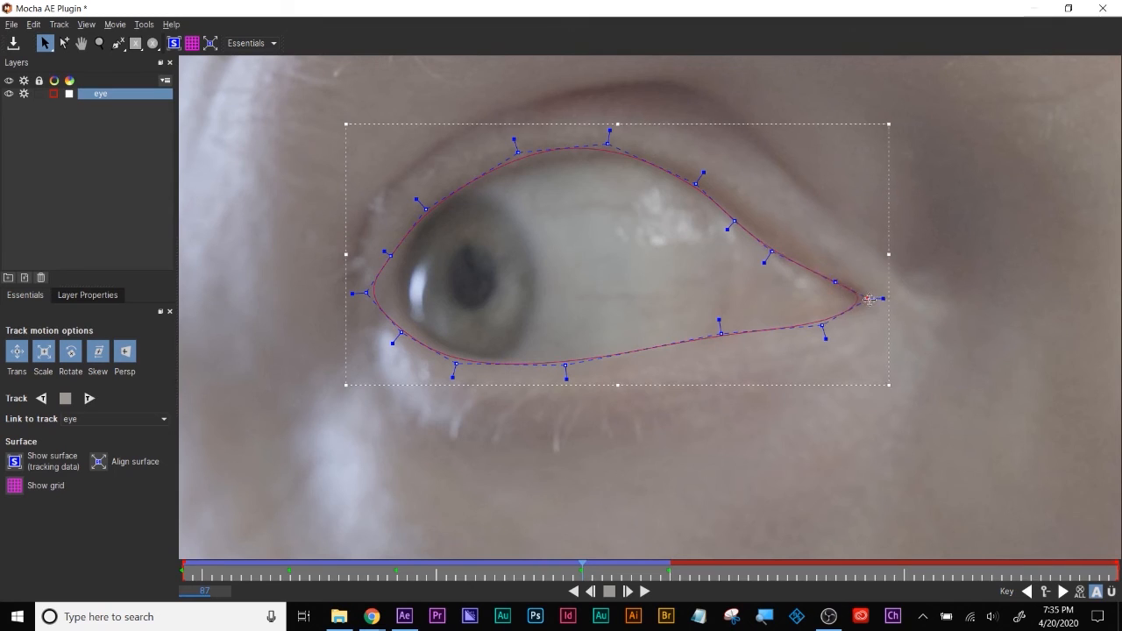
- Go to frame 71 and tighten the spline points around the eye's inner corner
left_click_drag(582, 572, 426, 572)
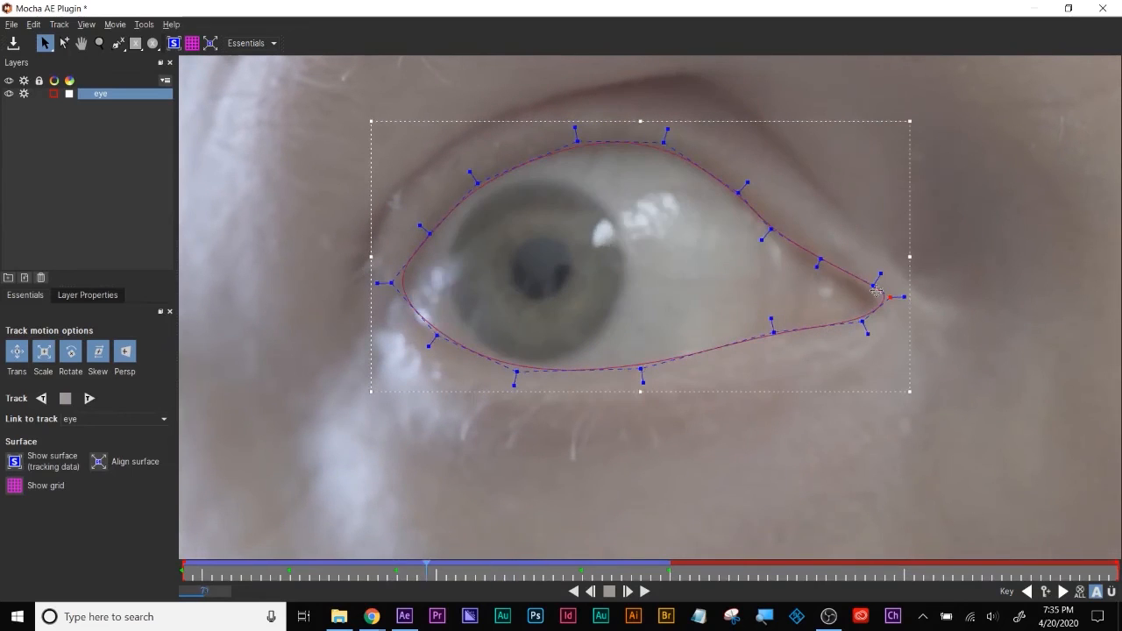
left_click(964, 267)
left_click_drag(824, 368, 815, 360)
left_click_drag(863, 321, 852, 322)
left_click(989, 342)
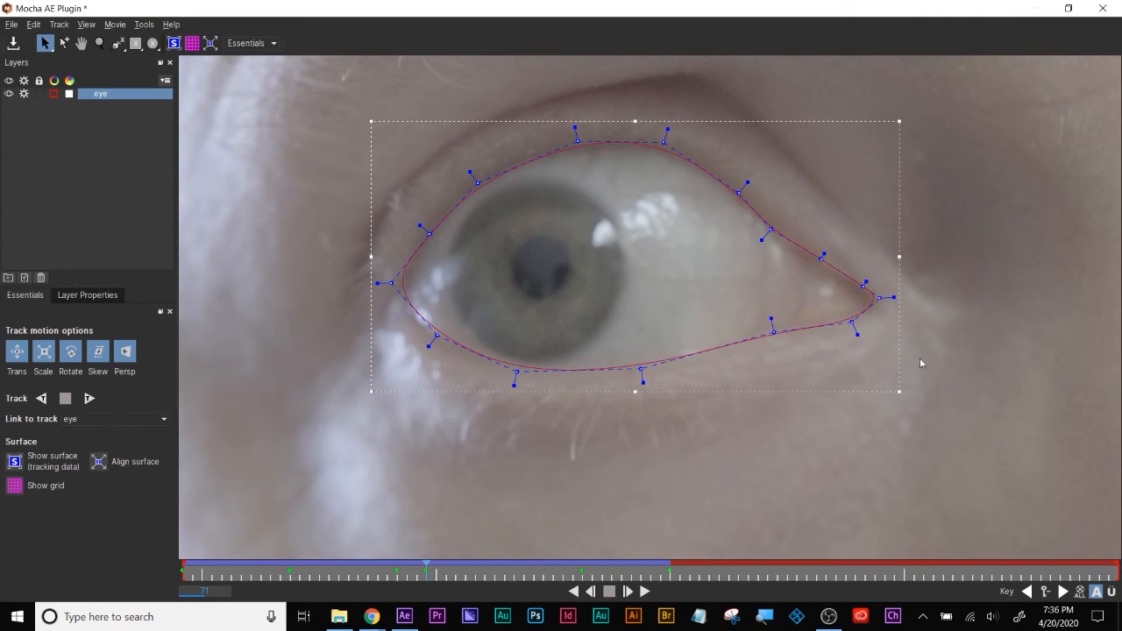
- Track the eye layer forward from frame 96 and stop the tracking at frame 117
left_click_drag(428, 574, 670, 570)
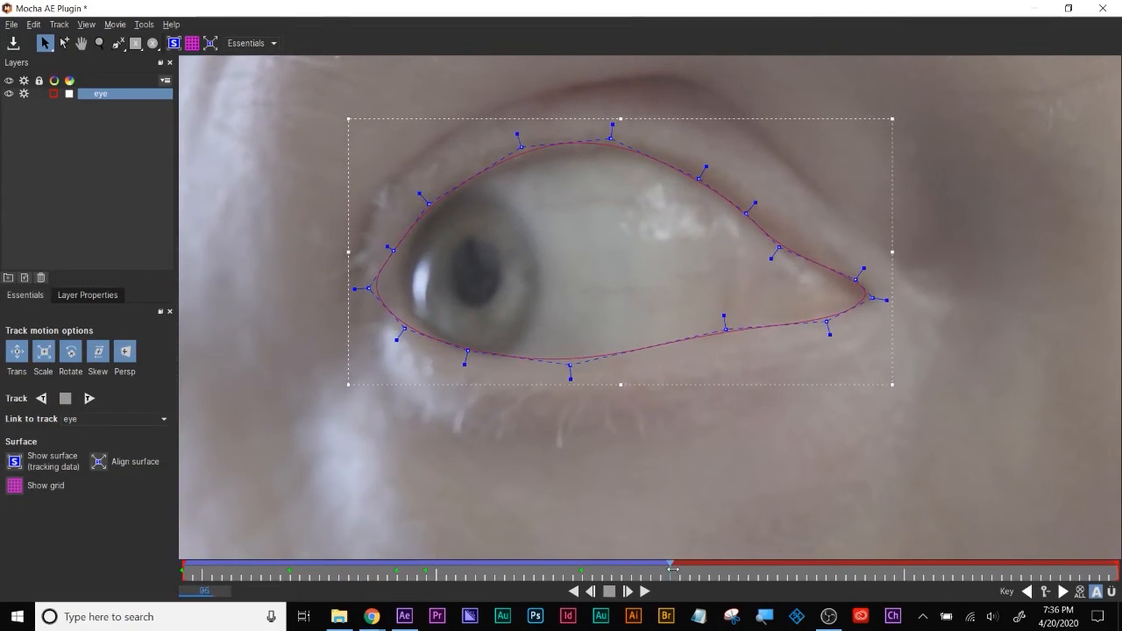
left_click(89, 398)
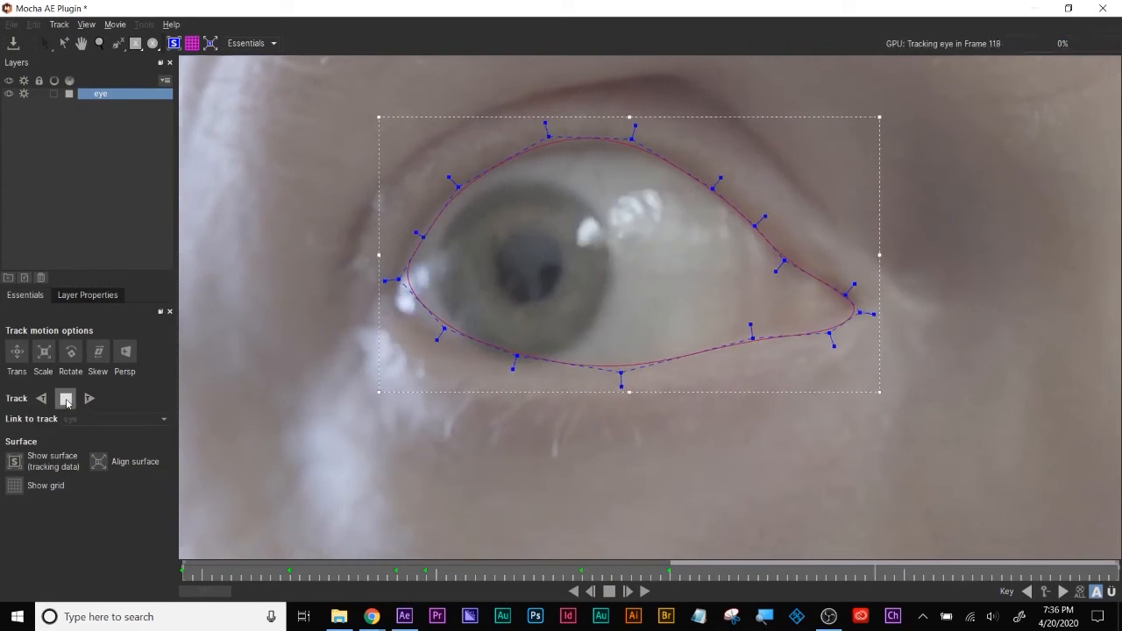
left_click(66, 399)
left_click(290, 188)
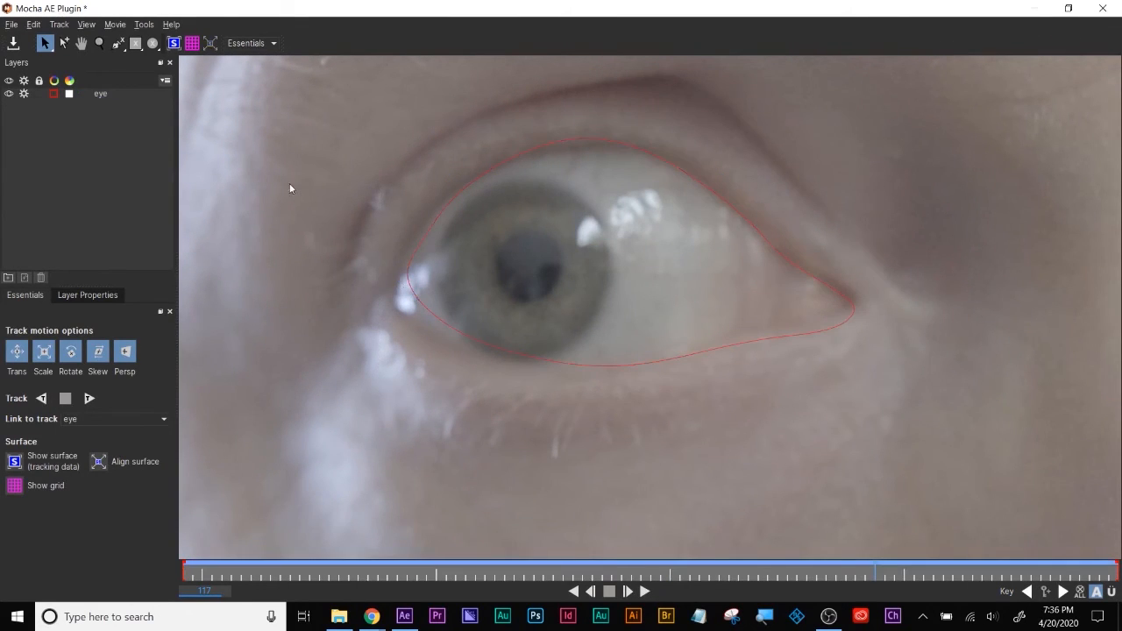
- Refit the eye spline at frame 117 by moving the outer-corner and lower-lid points outward and an upper-lid point down
left_click(393, 284)
left_click_drag(377, 274, 366, 279)
left_click_drag(446, 376, 447, 392)
left_click(482, 329)
left_click_drag(550, 137, 550, 144)
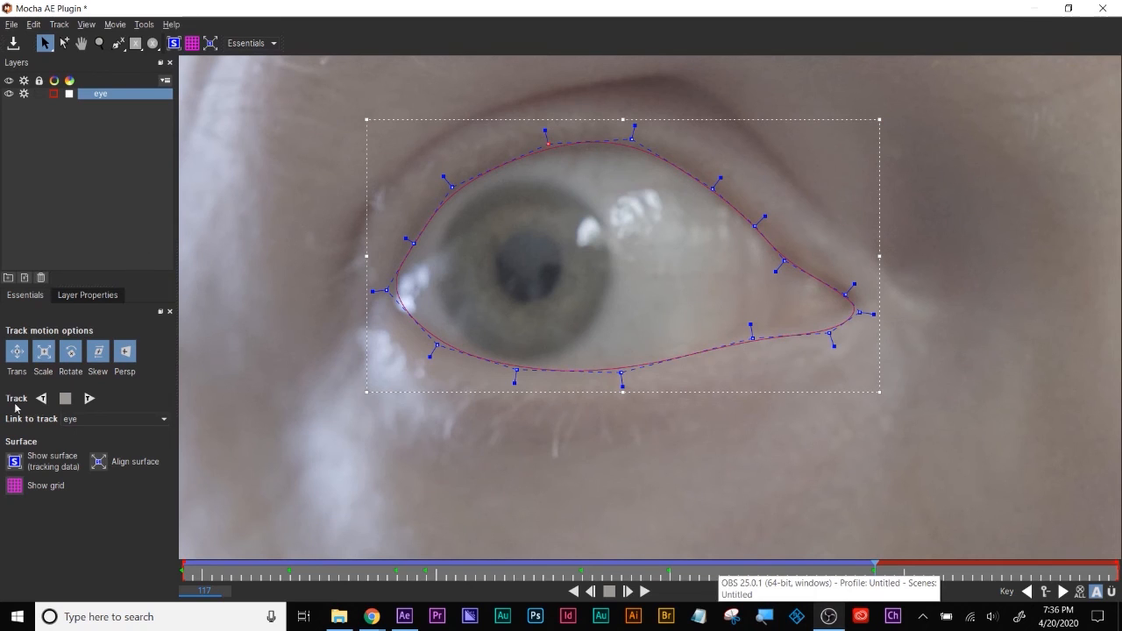
- Save the Mocha project and exit back to After Effects
left_click(11, 24)
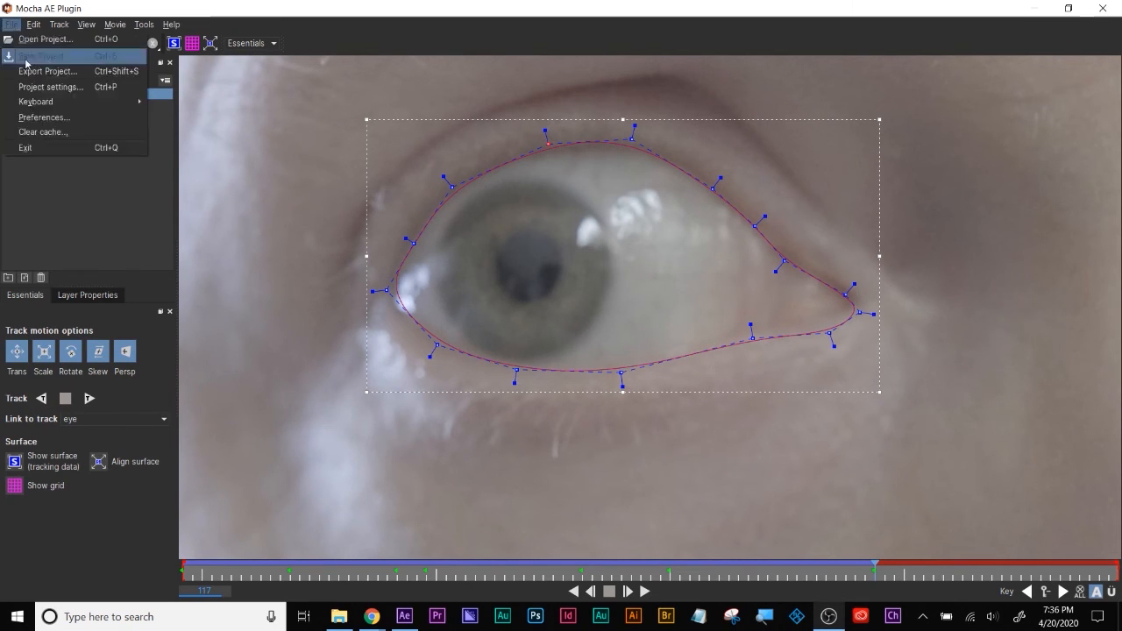
left_click(37, 56)
left_click(11, 24)
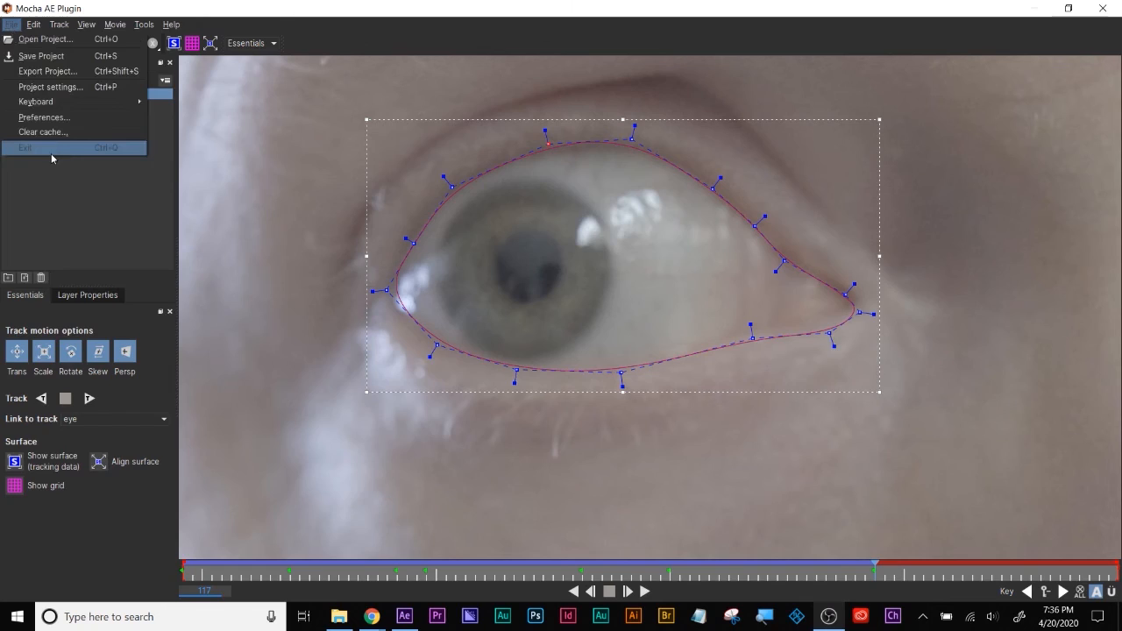
left_click(51, 149)
- Expand the Mocha AE matte settings and preview the eye matte, turning the matte view off again
left_click(20, 162)
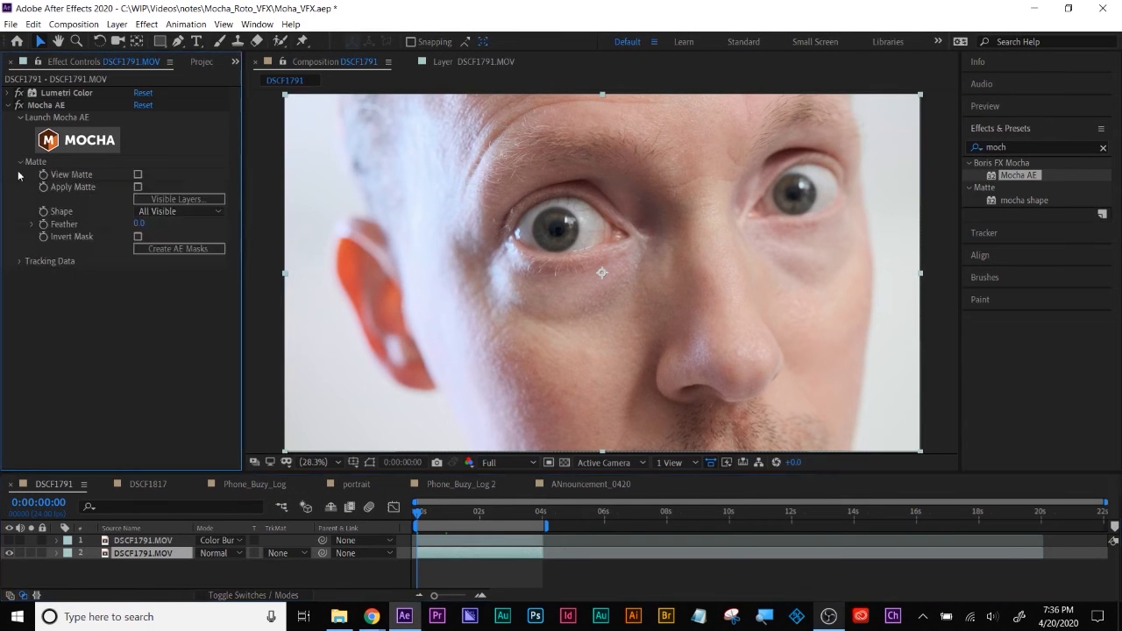
key("super+plus")
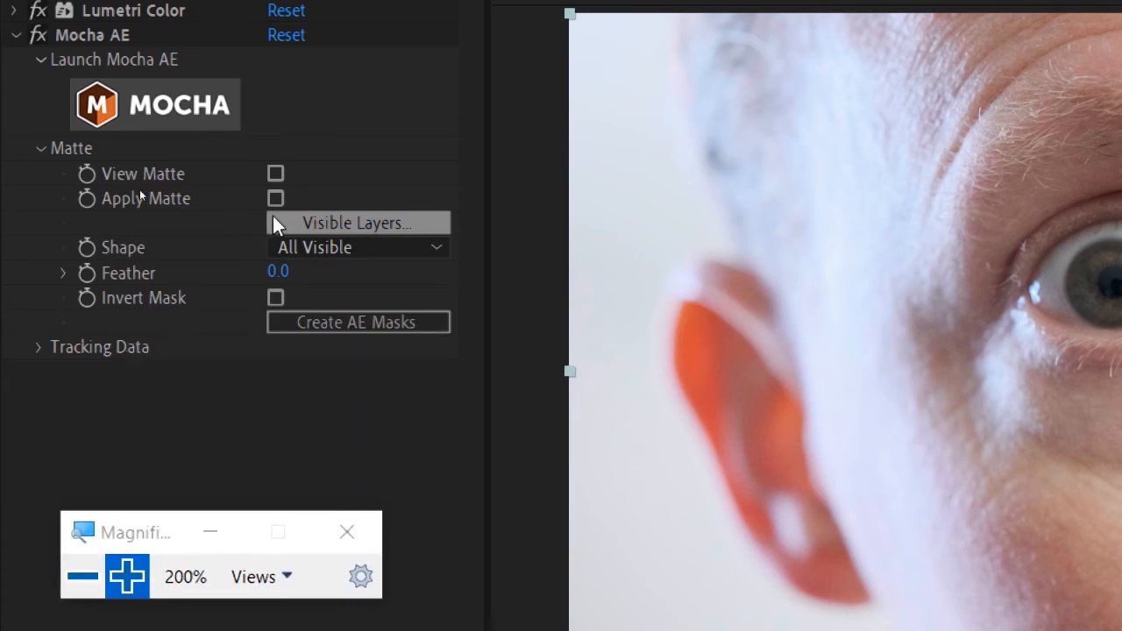
left_click(138, 174)
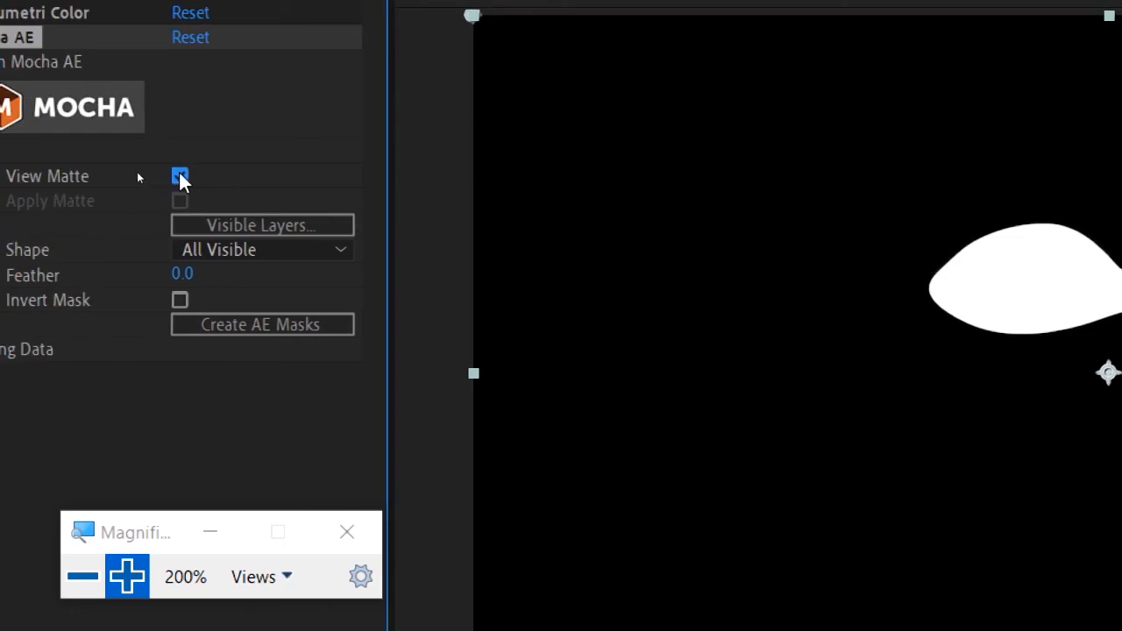
left_click(179, 176)
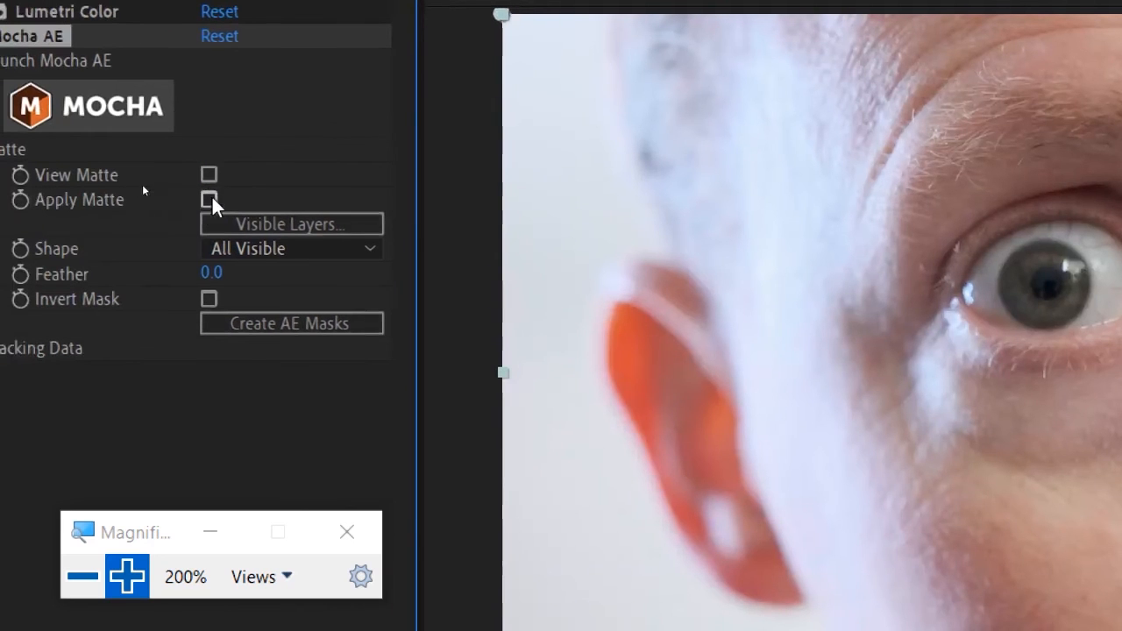
- Apply the Mocha matte to the DSCF1791 layer and set its feather to 2.0
left_click(209, 200)
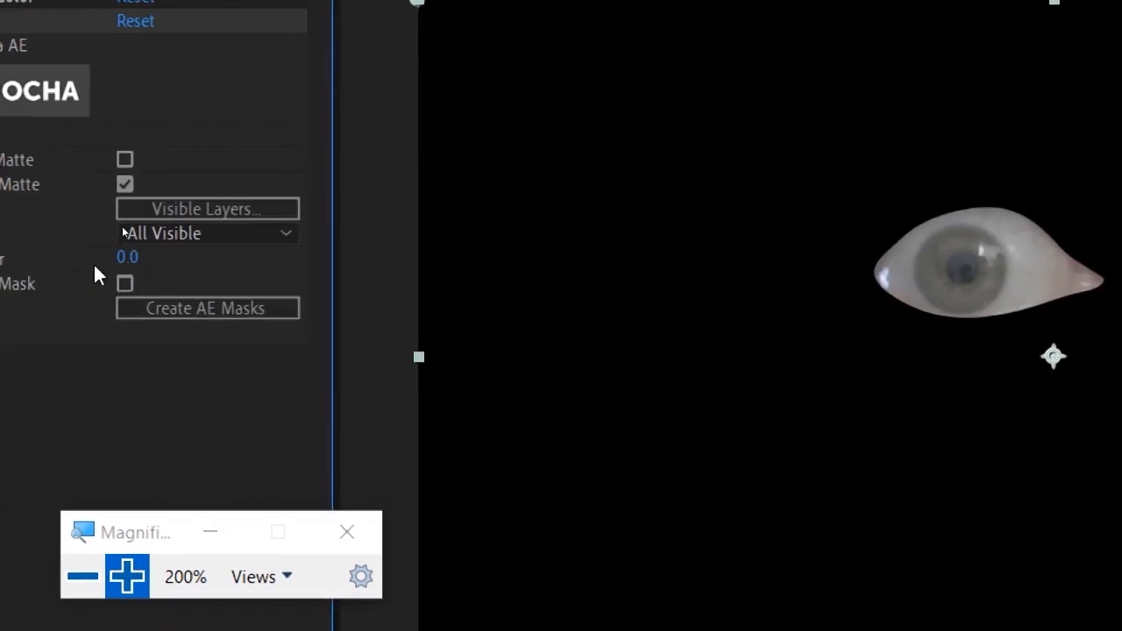
left_click_drag(230, 254, 321, 253)
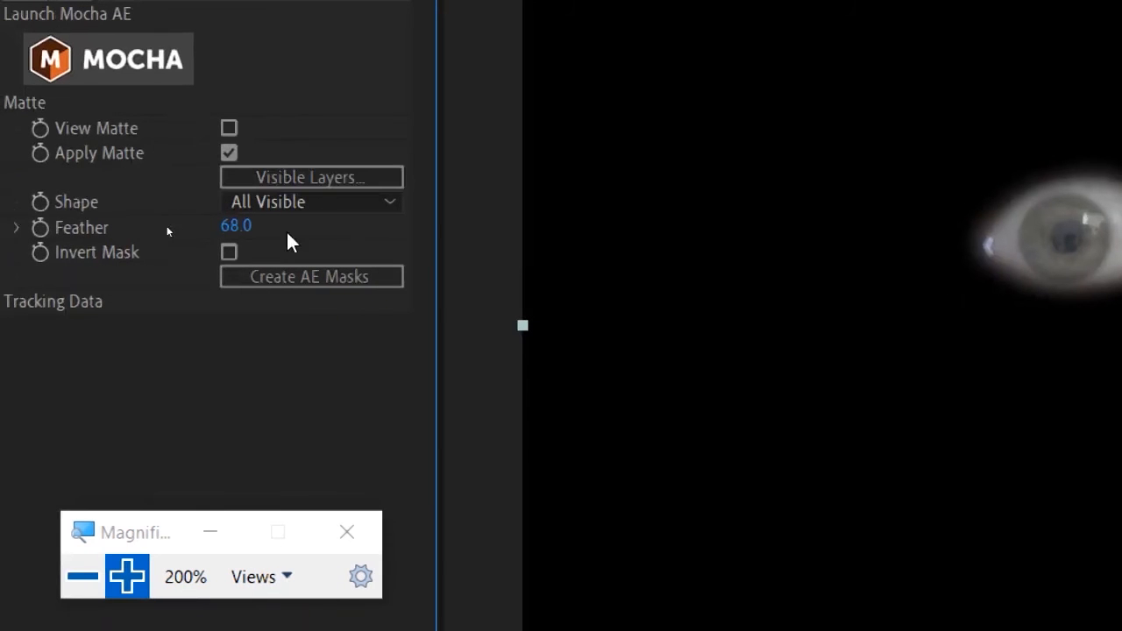
left_click_drag(230, 228, 160, 273)
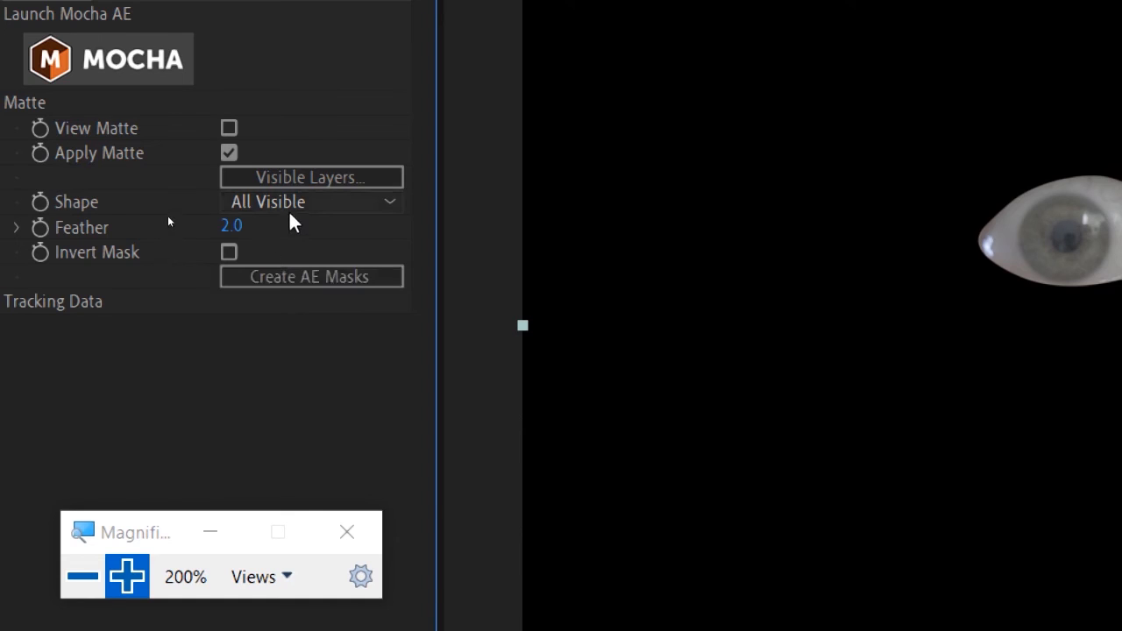
key("super+minus")
- Duplicate the matted DSCF1791.MOV layer and delete the hidden Color Burn layer above it
left_click(113, 558)
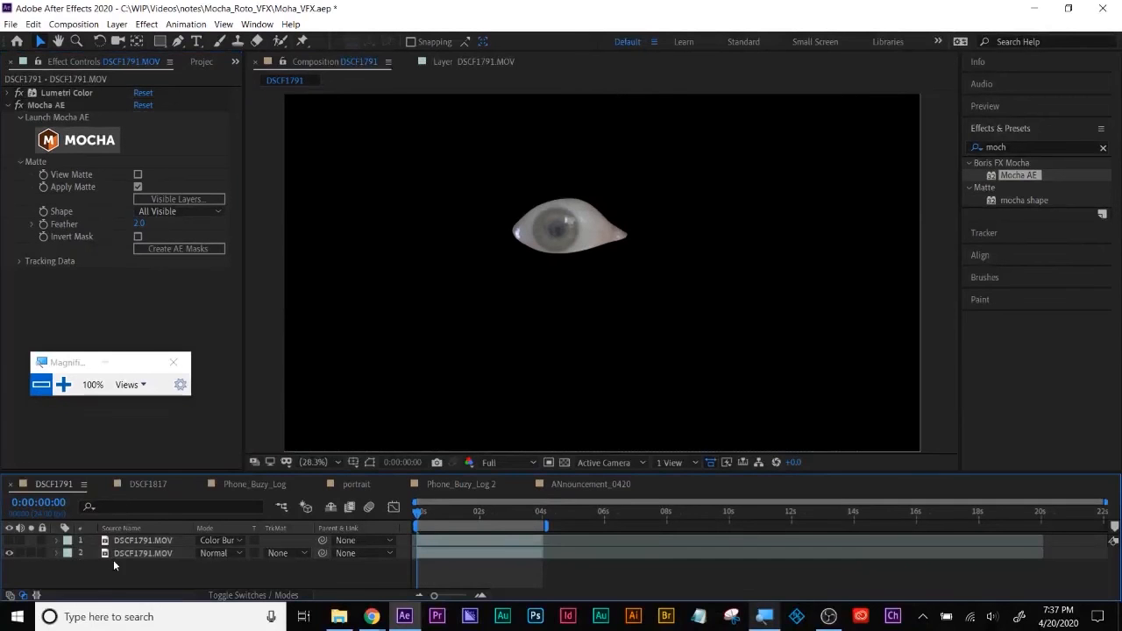
key("ctrl+d")
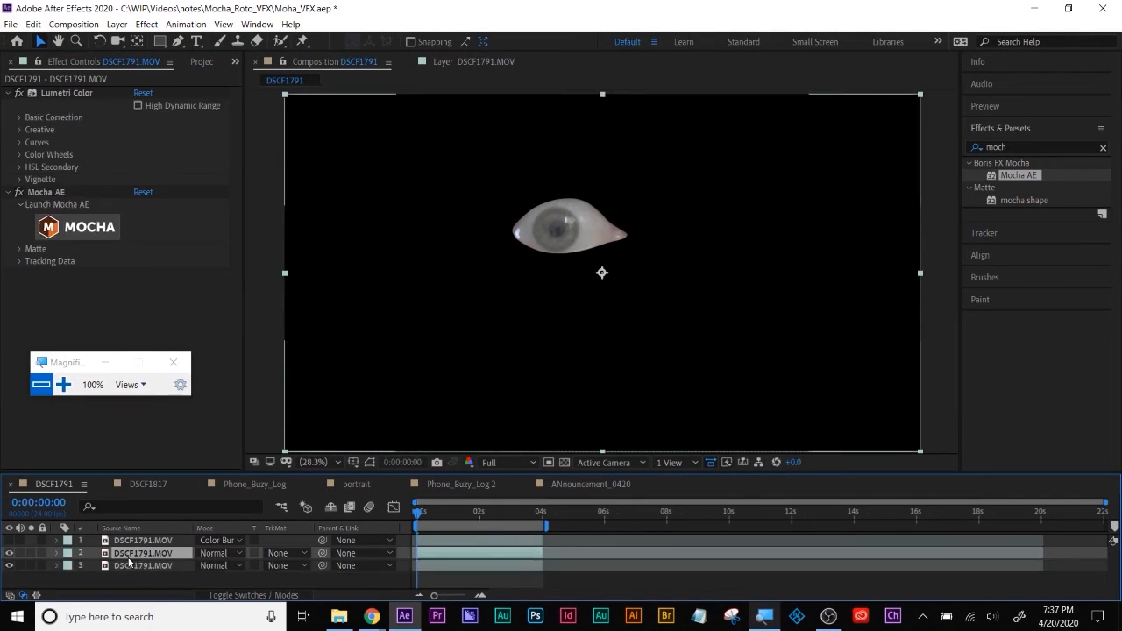
left_click(139, 542)
key("Delete")
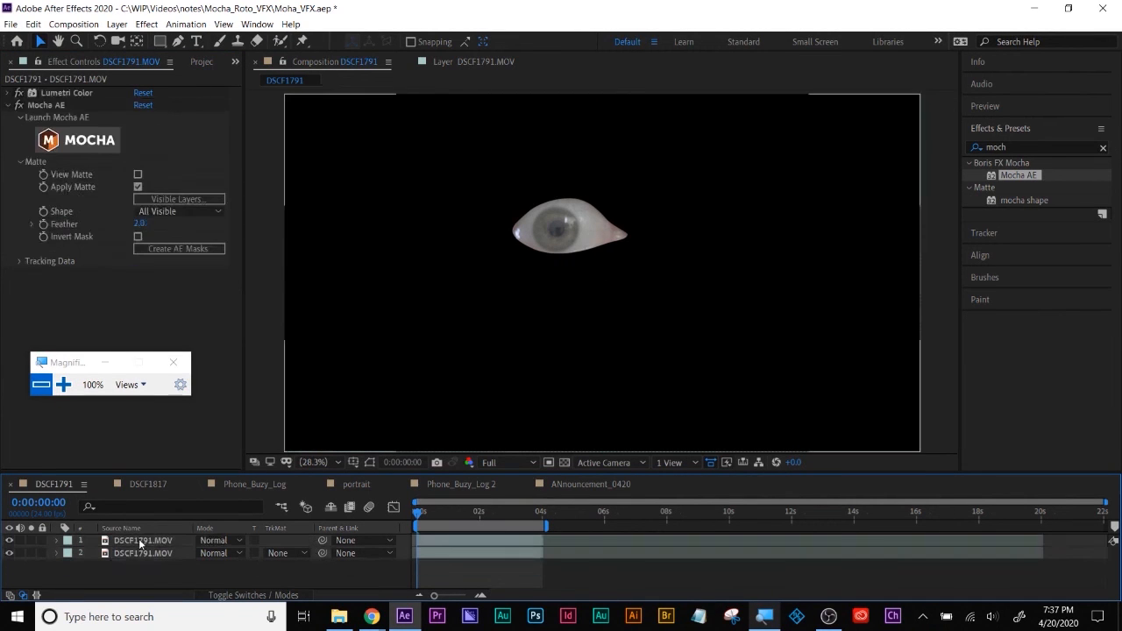
- Turn off the Mocha AE effect on the lower DSCF1791.MOV layer to restore the full face
left_click(174, 543)
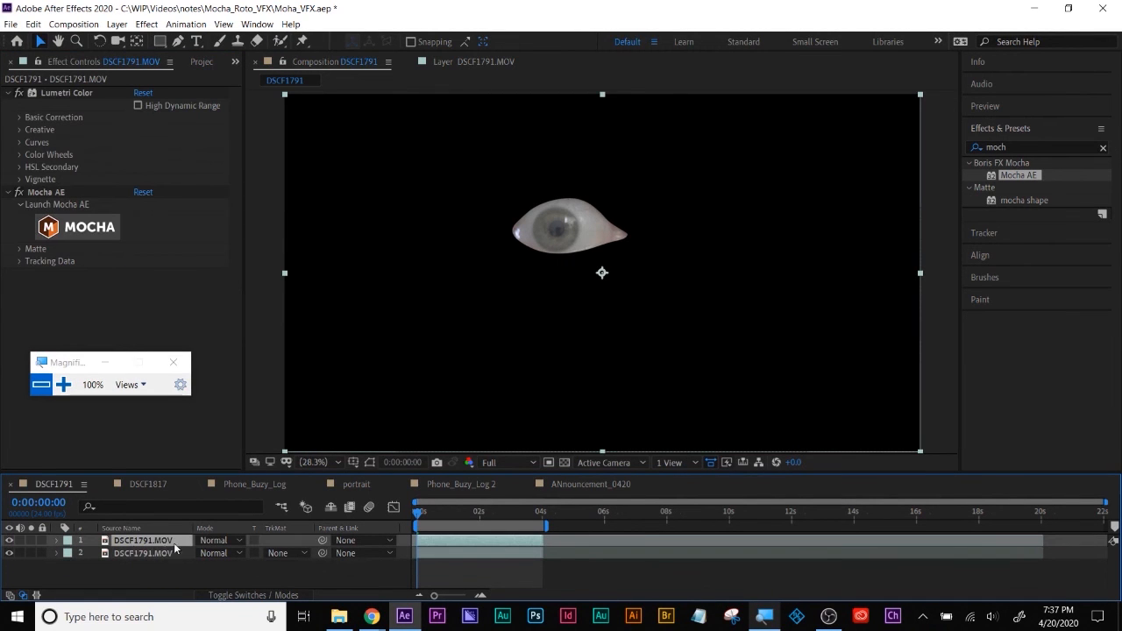
left_click(117, 554)
left_click(18, 104)
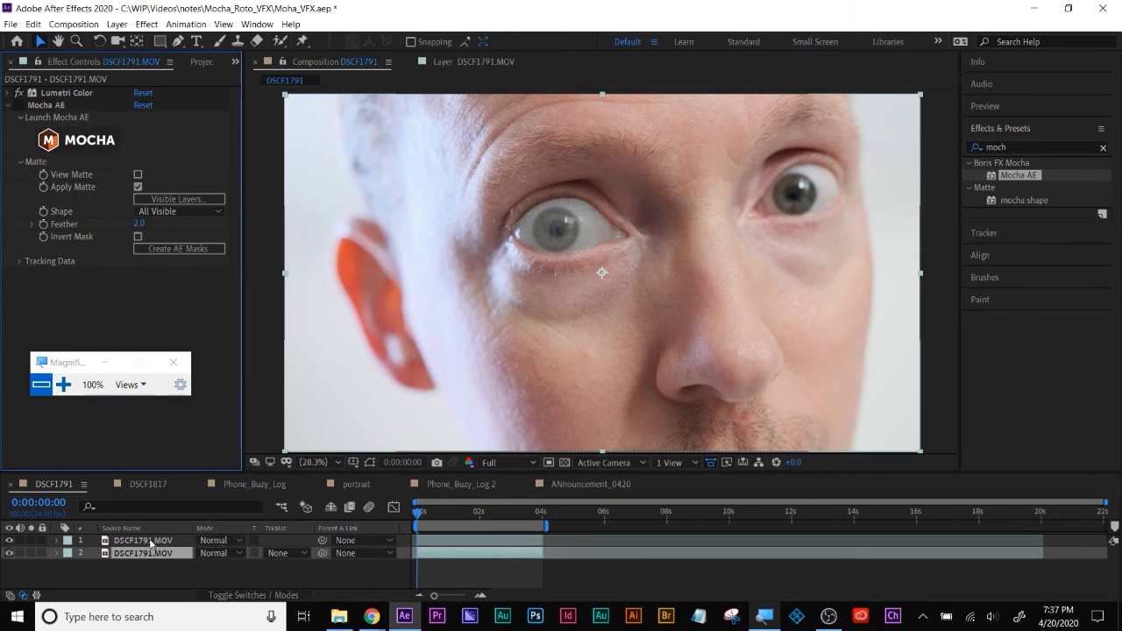
- Reorder the effects on the upper DSCF1791.MOV layer so Mocha AE comes before Lumetri Color
left_click(156, 543)
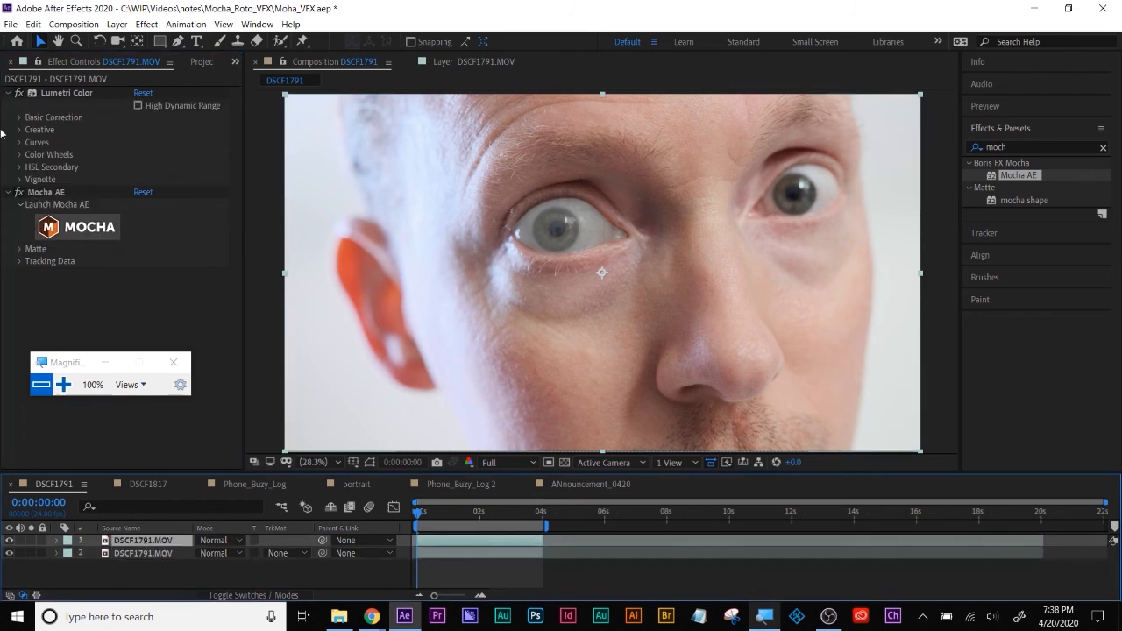
left_click(9, 96)
left_click(9, 93)
left_click_drag(50, 106, 53, 92)
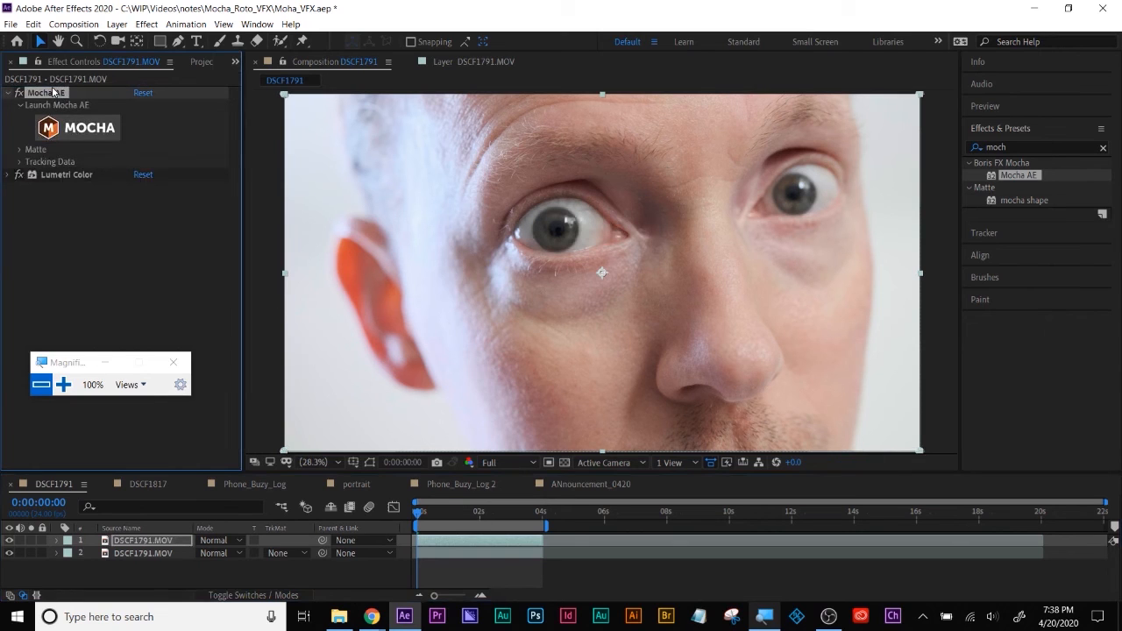
- Try the Hard Light, Pin Light, Color Dodge and Add blending modes on the upper eye layer
left_click(134, 542)
left_click(210, 541)
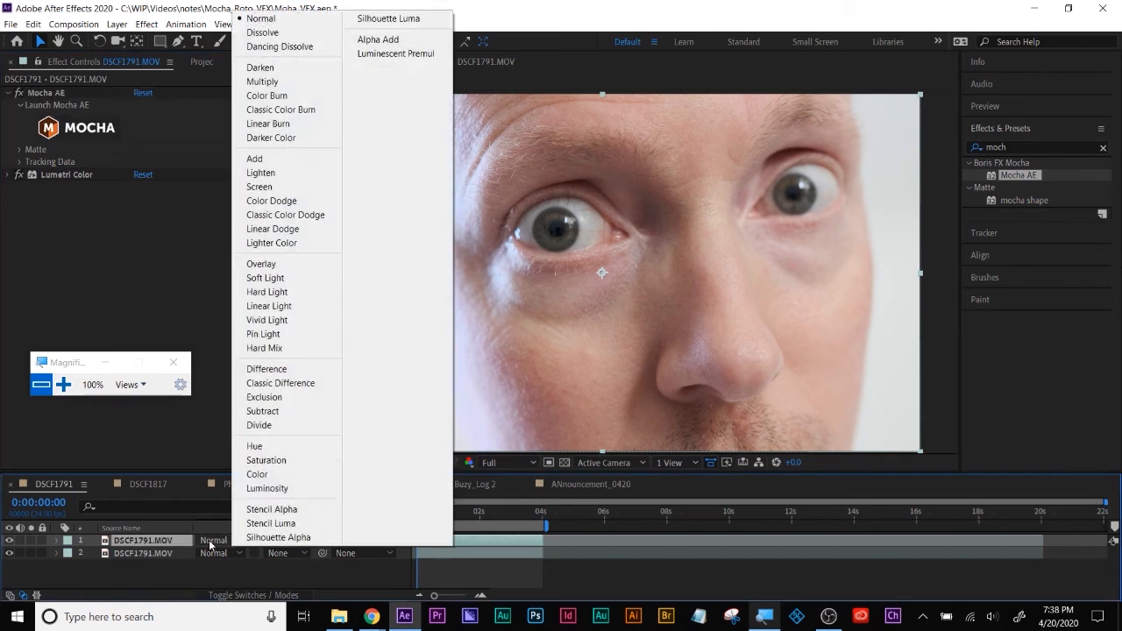
left_click(257, 296)
key("period")
key("period")
left_click(211, 540)
left_click(281, 330)
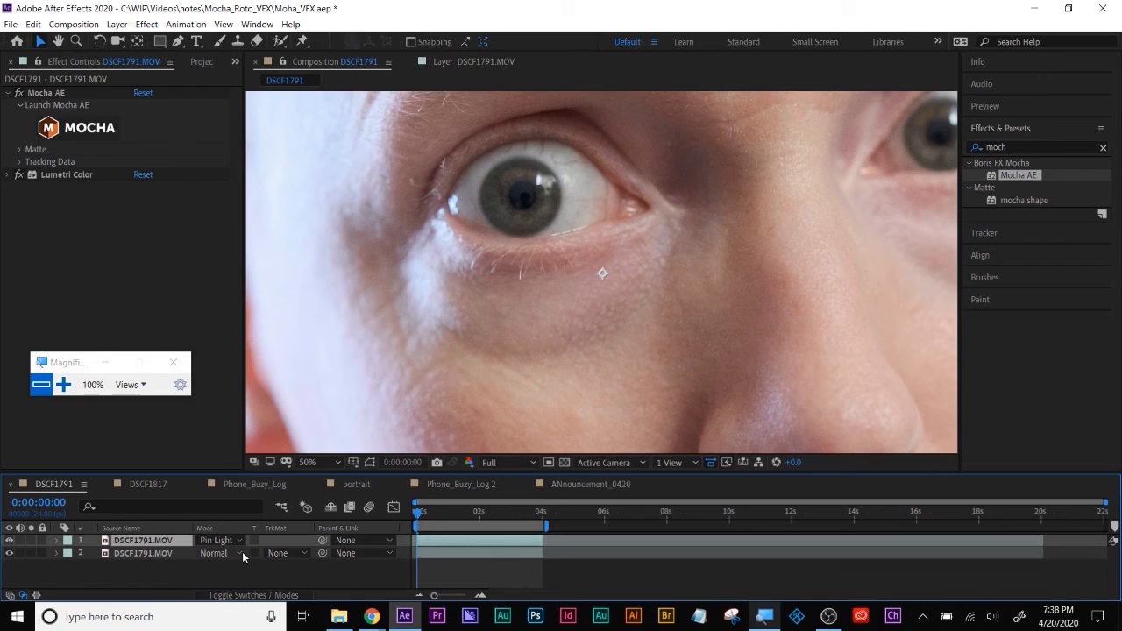
left_click(225, 544)
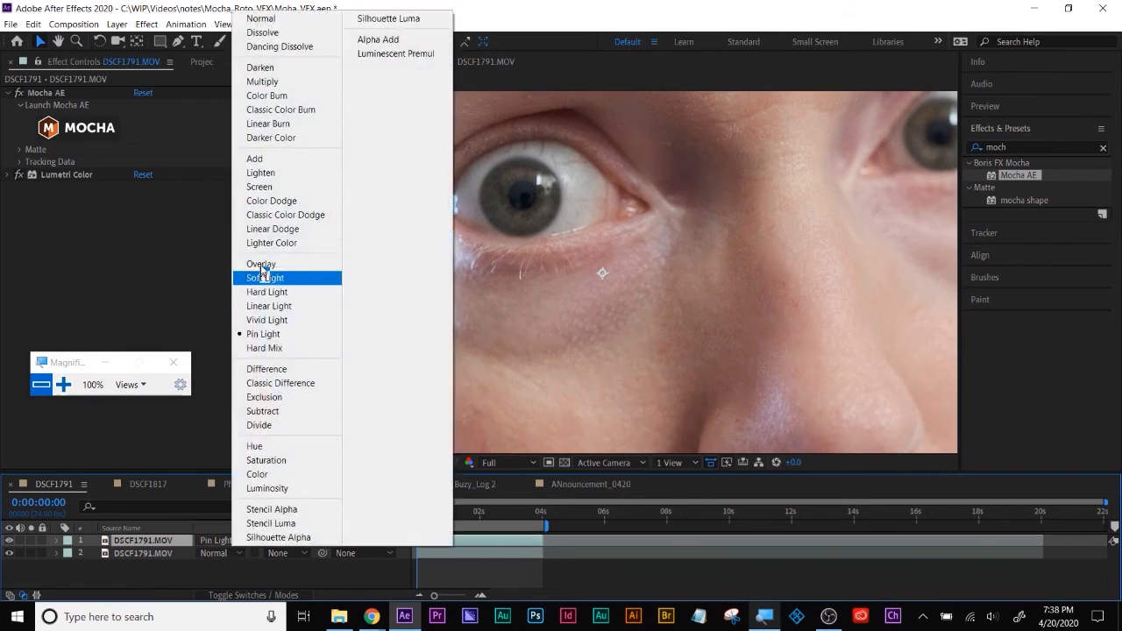
left_click(261, 200)
left_click(218, 544)
left_click(253, 161)
- Set the upper eye layer's blending mode to Color Burn and its Mocha matte feather to 3.0
left_click(218, 543)
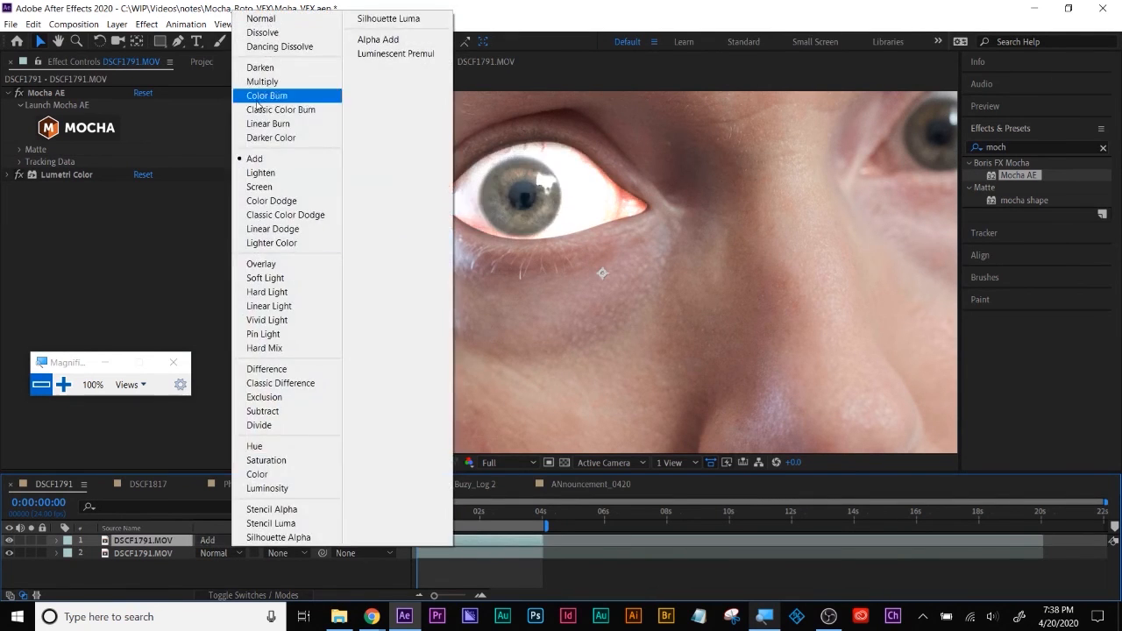
left_click(267, 95)
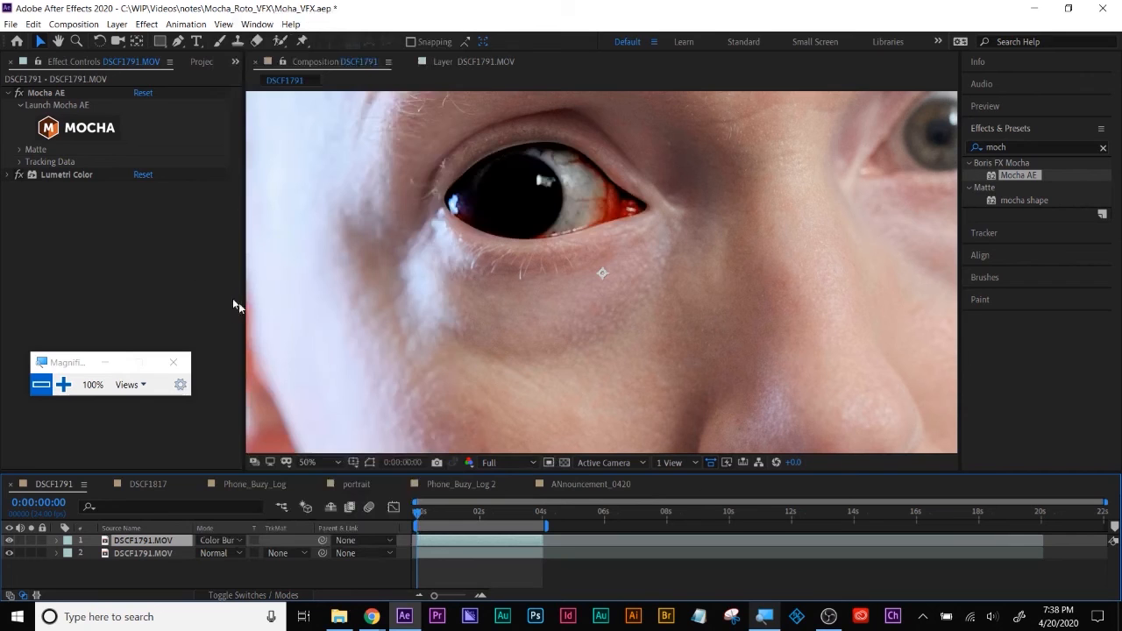
left_click(19, 150)
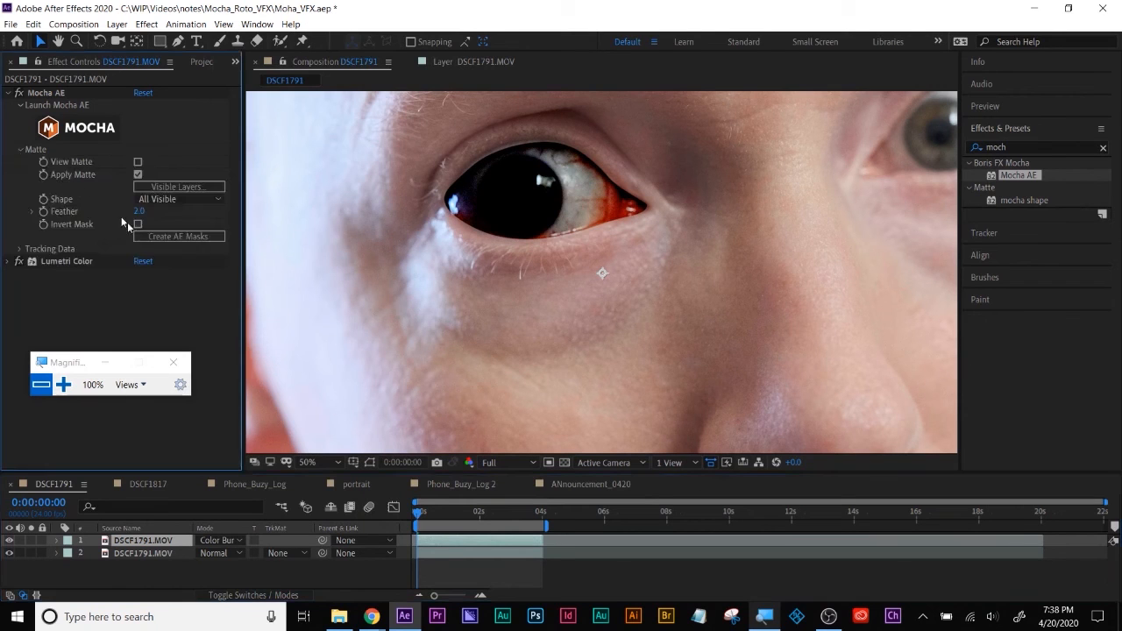
left_click_drag(141, 211, 140, 212)
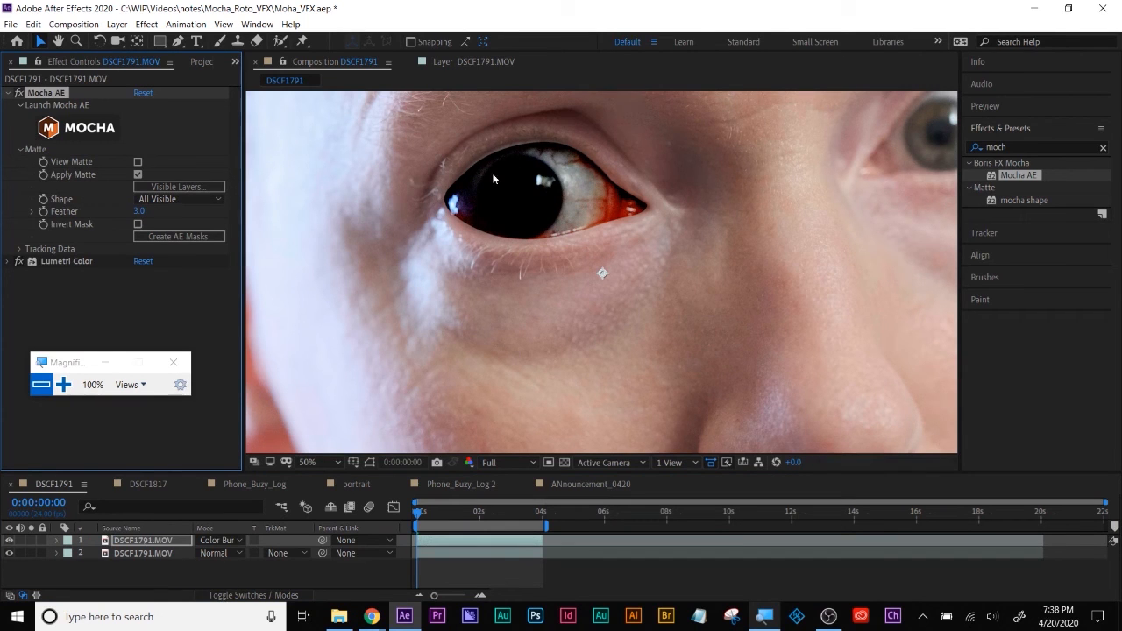
- Create AE masks from the tracked eye shape on the upper layer and turn off its Mocha AE effect
left_click(412, 521)
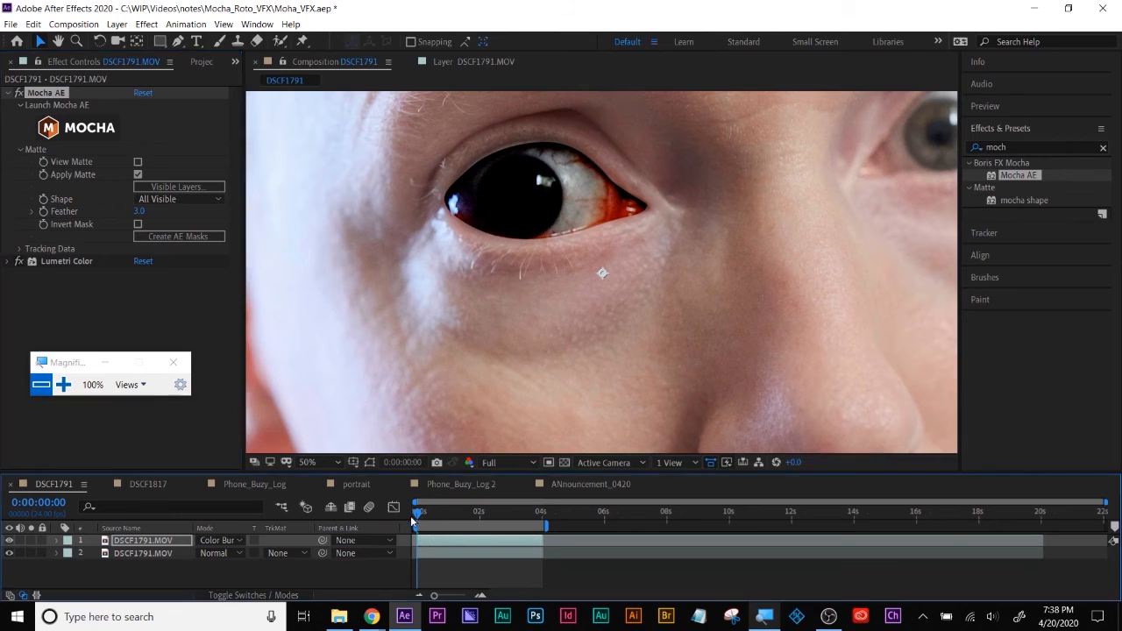
left_click(179, 237)
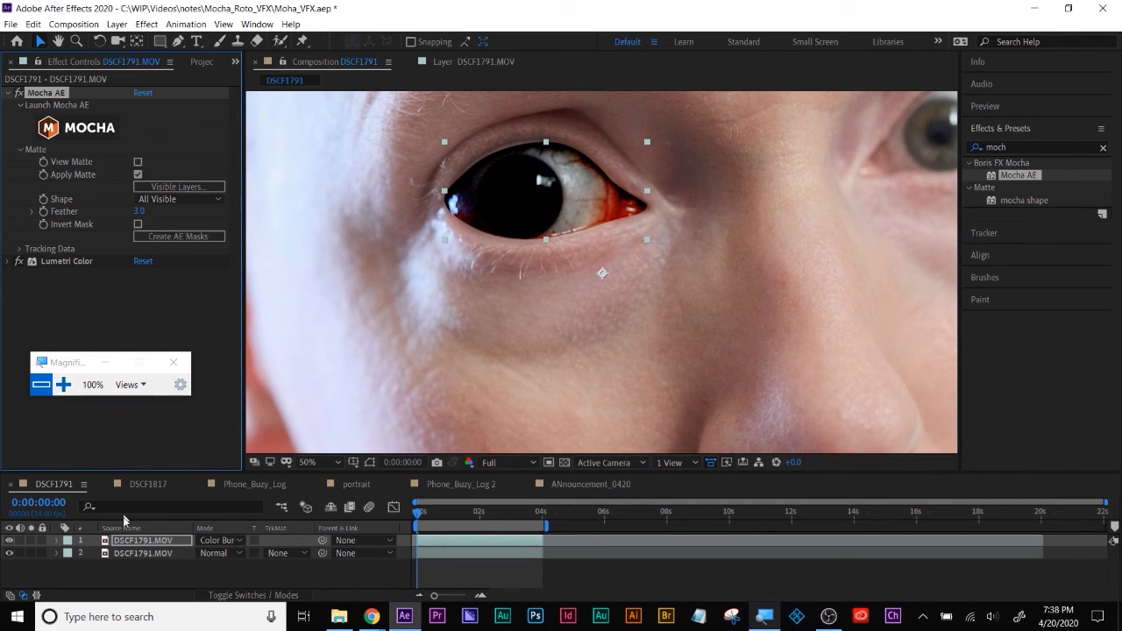
left_click(8, 94)
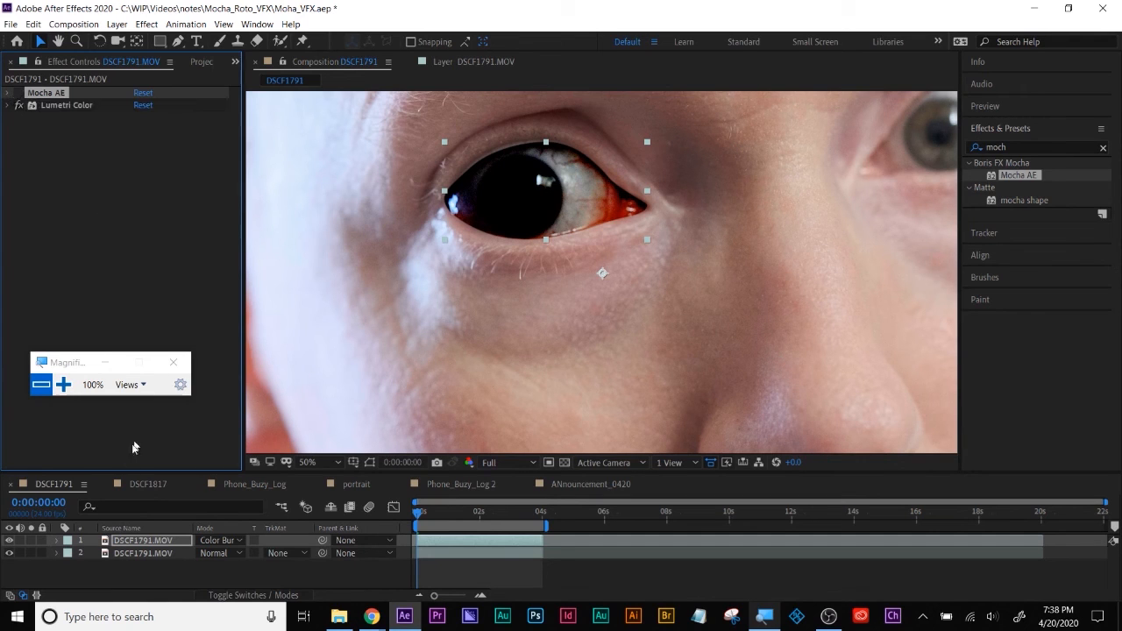
- Reveal the properties of the upper layer's eye mask and set its Mask Expansion to 13 pixels
left_click(145, 544)
key("m")
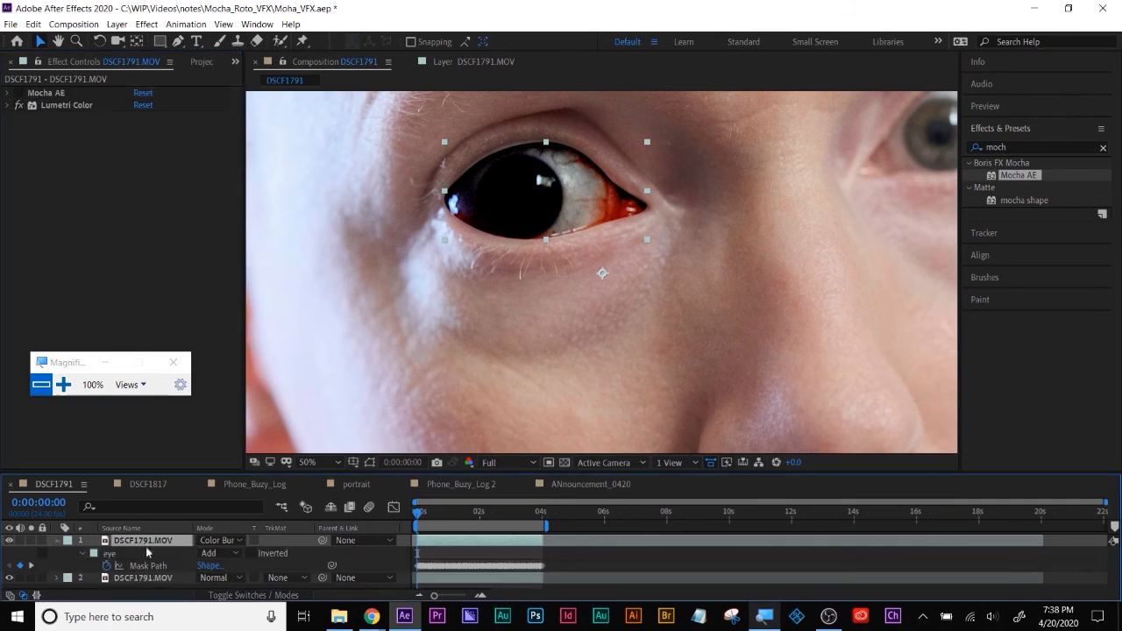
left_click(87, 562)
left_click(84, 555)
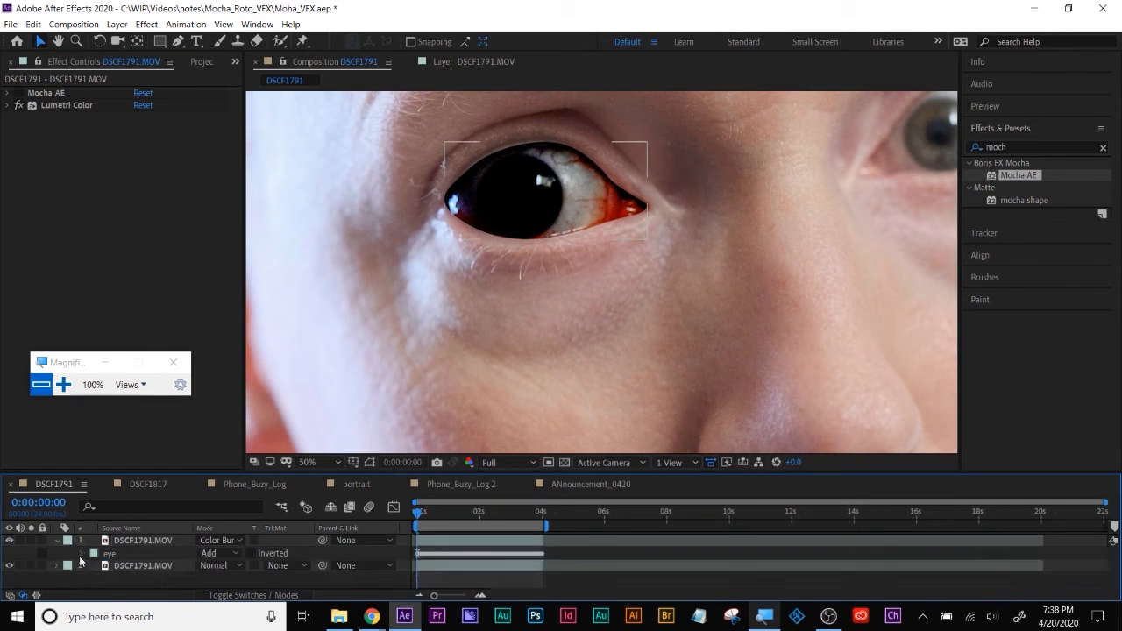
scroll(87, 566, "down", 1)
scroll(171, 561, "down", 2)
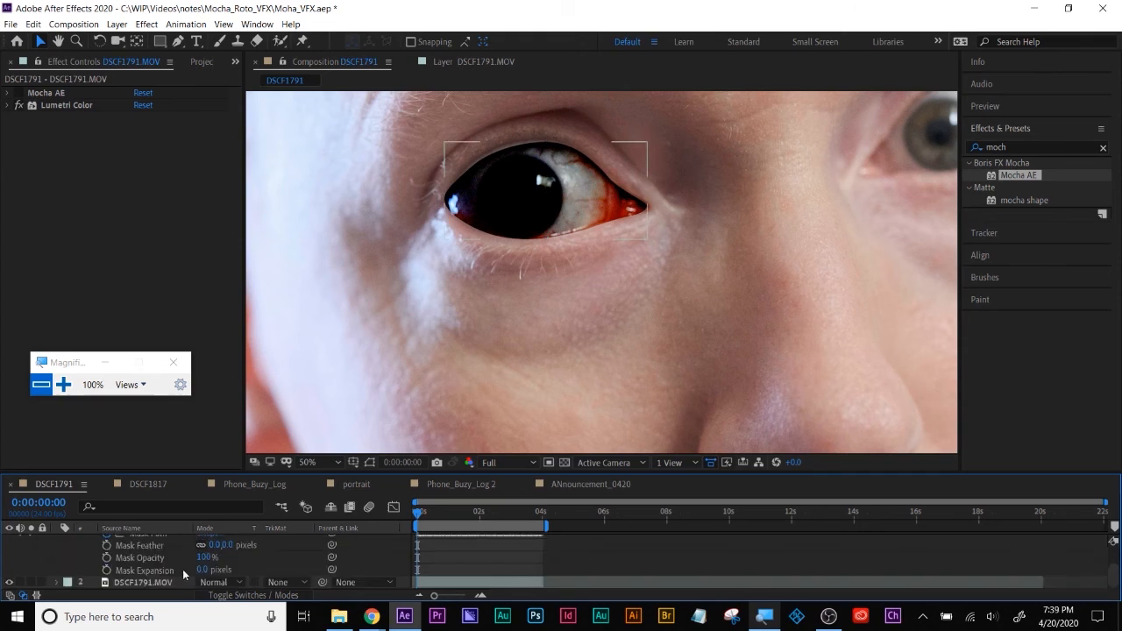
left_click_drag(204, 569, 211, 569)
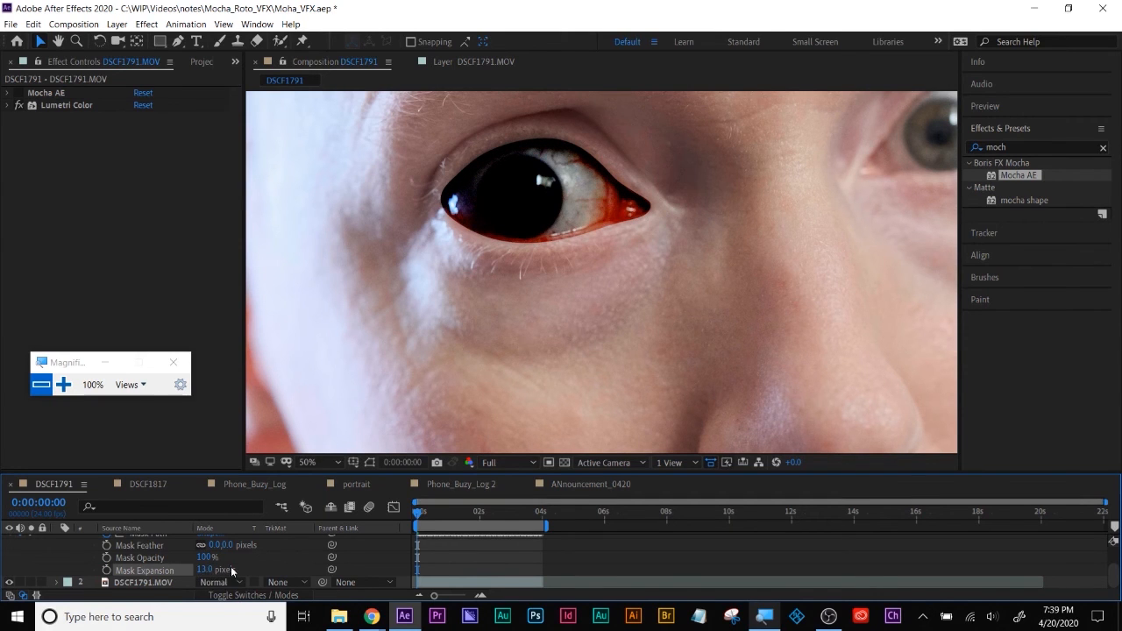
scroll(232, 571, "up", 1)
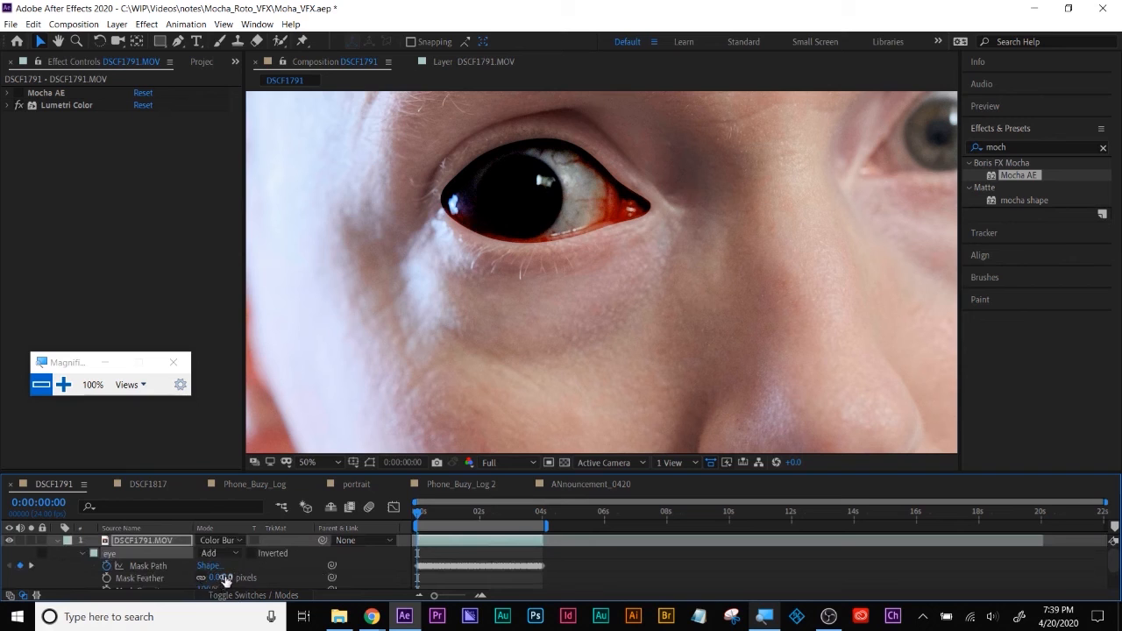
- Set the upper eye layer's Mask Feather to 11 pixels and play back the composite
left_click_drag(225, 579, 236, 579)
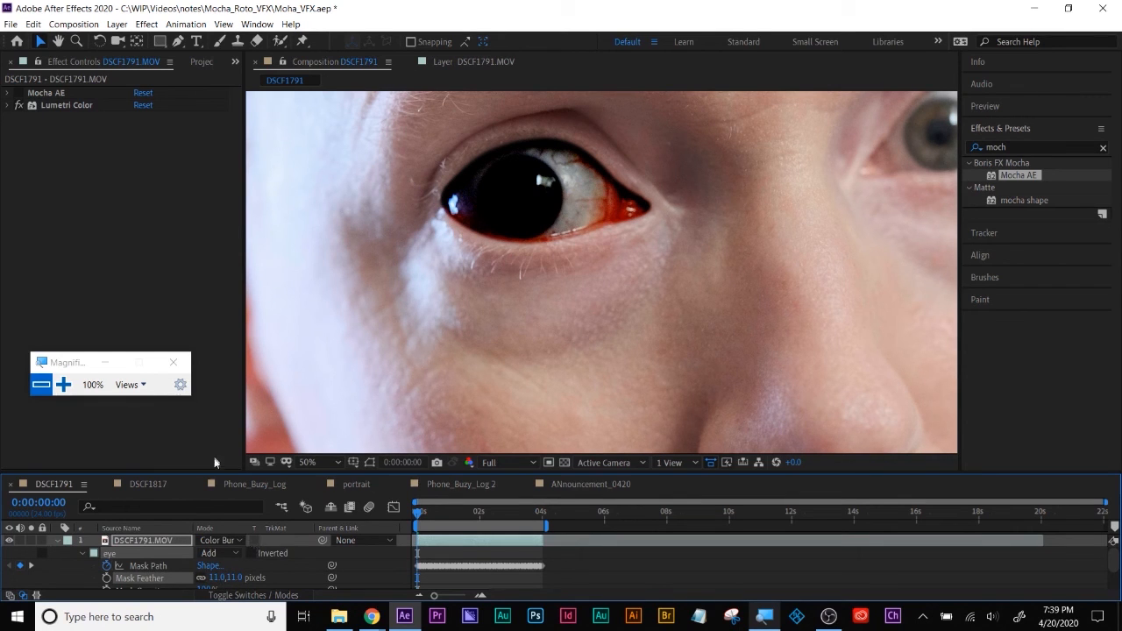
left_click_drag(455, 513, 388, 540)
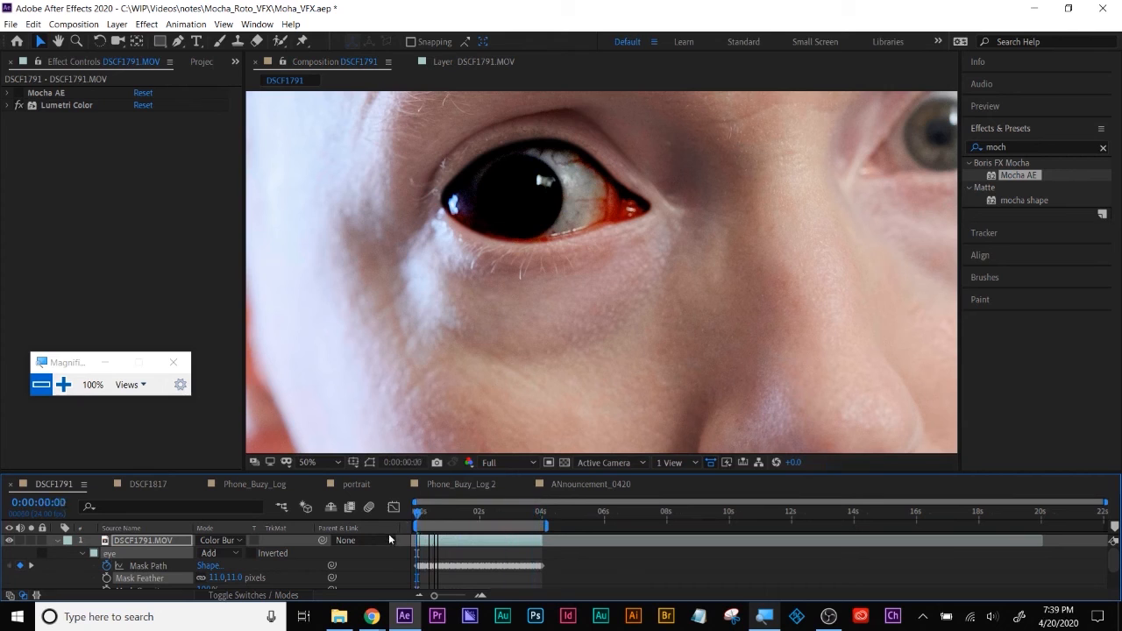
left_click(588, 562)
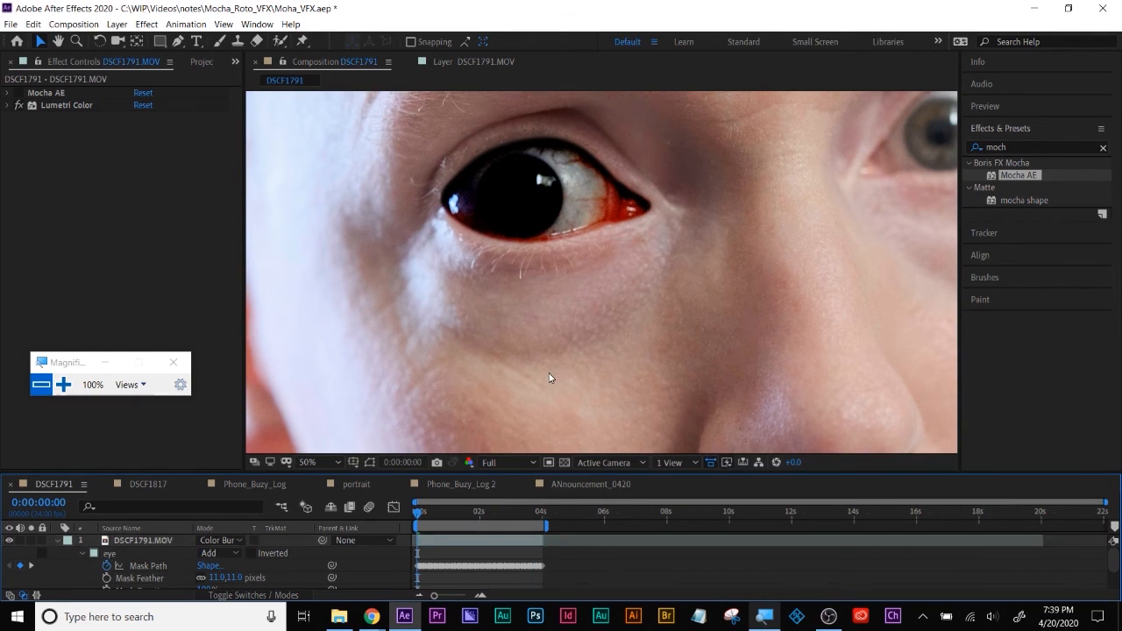
key("space")
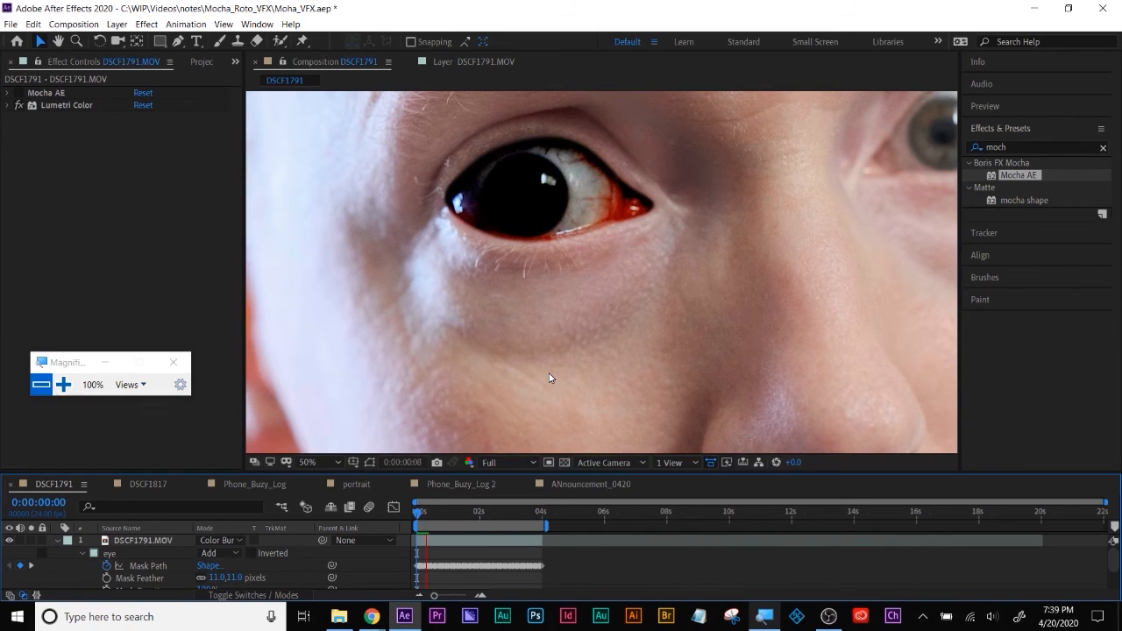
key("space")
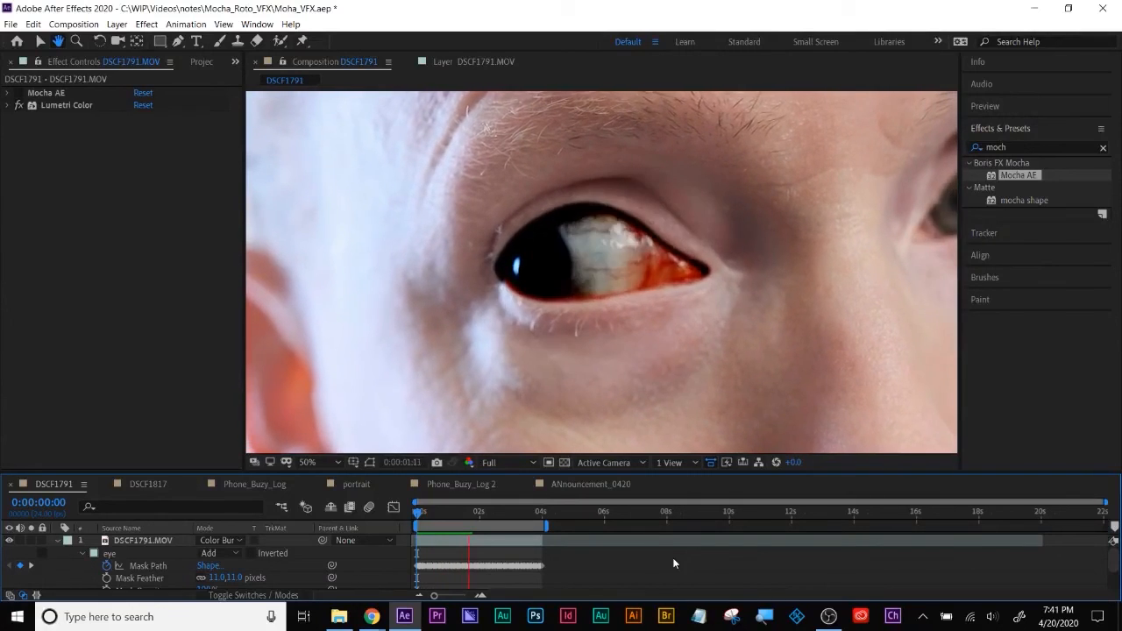
key("space")
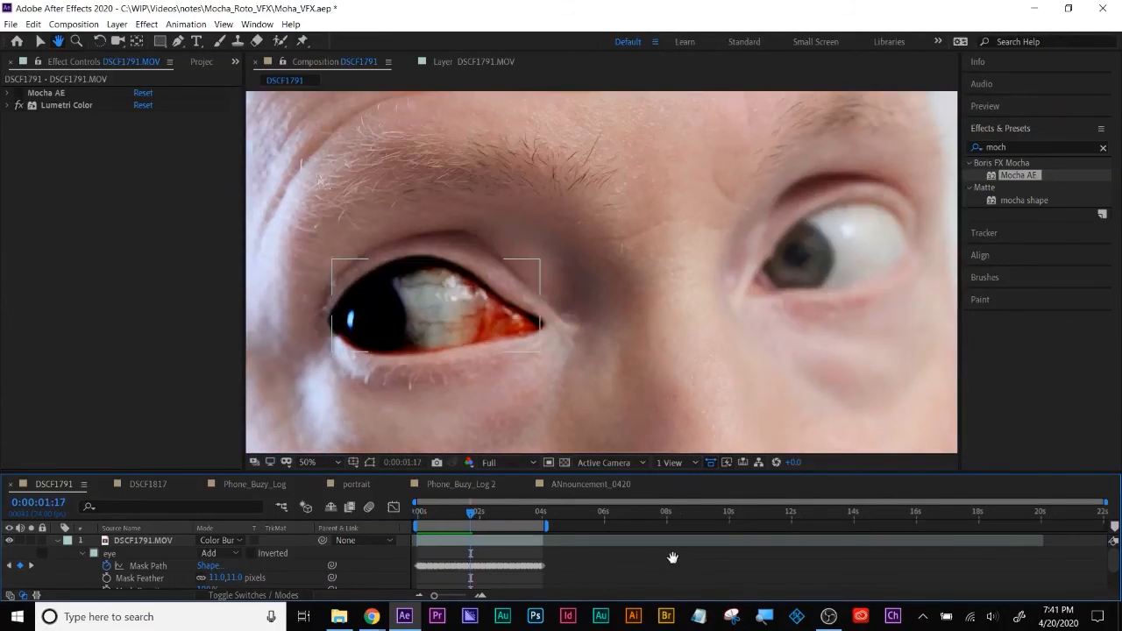
key("ctrl+s")
- Add the cracked texture txt1.jpg as the uppermost layer of the DSCF1791 composition and position it over the tracked eye
left_click(202, 61)
left_click(66, 373)
left_click(60, 362)
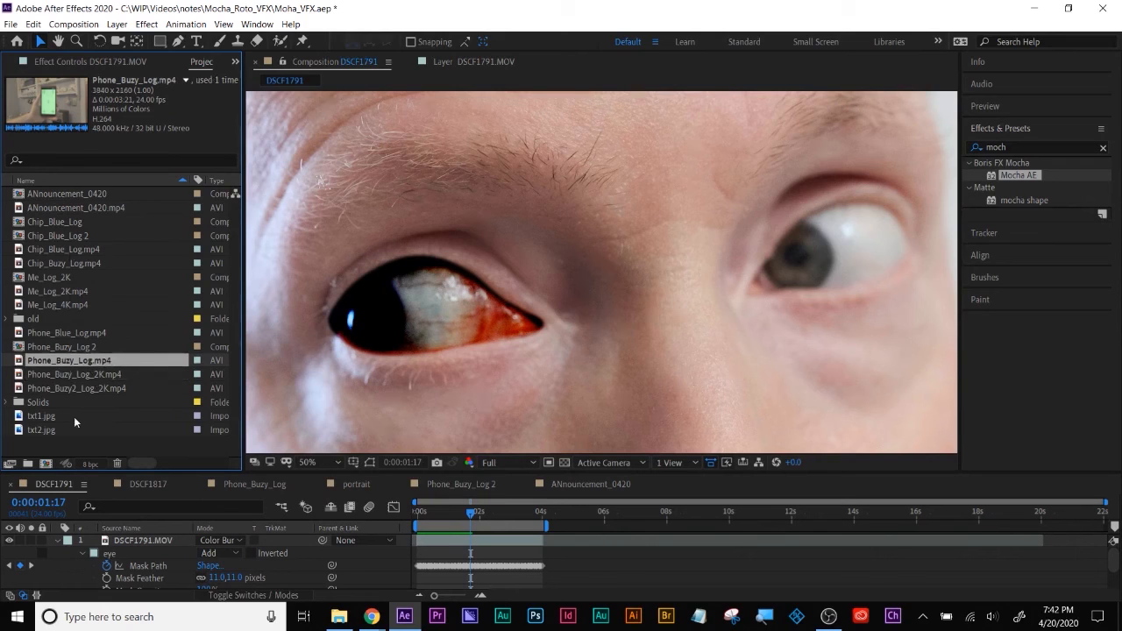
left_click(37, 419)
left_click(33, 430)
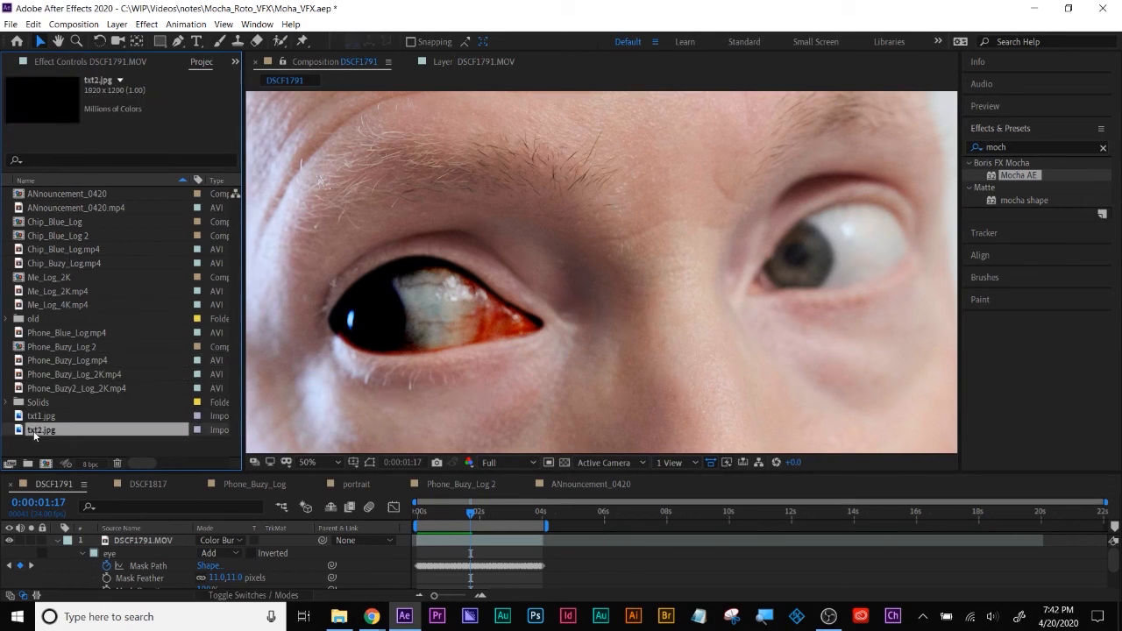
left_click_drag(35, 416, 76, 539)
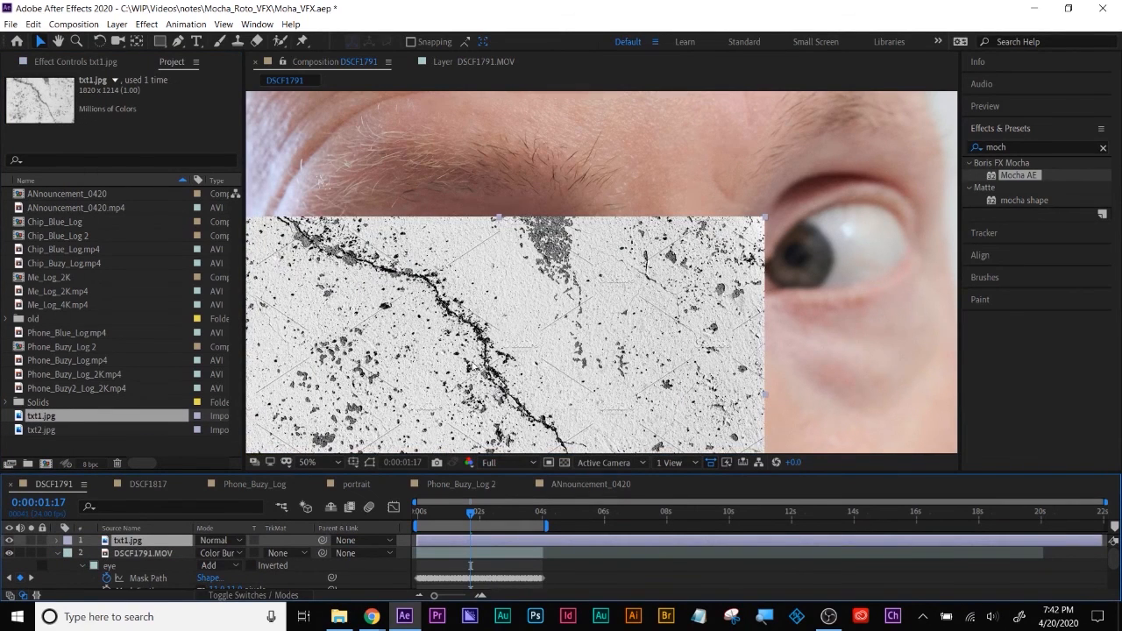
scroll(475, 368, "down", 2)
left_click_drag(528, 338, 513, 319)
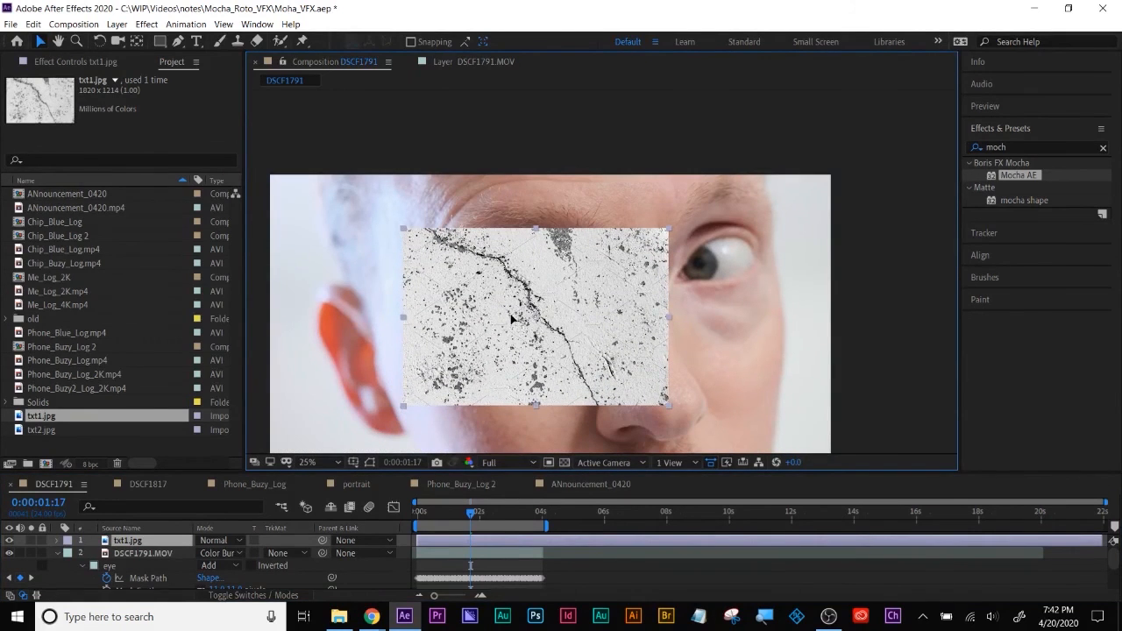
- Duplicate the Color Burn eye layer and move the copy above the txt1.jpg layer
left_click(171, 542)
left_click(128, 542)
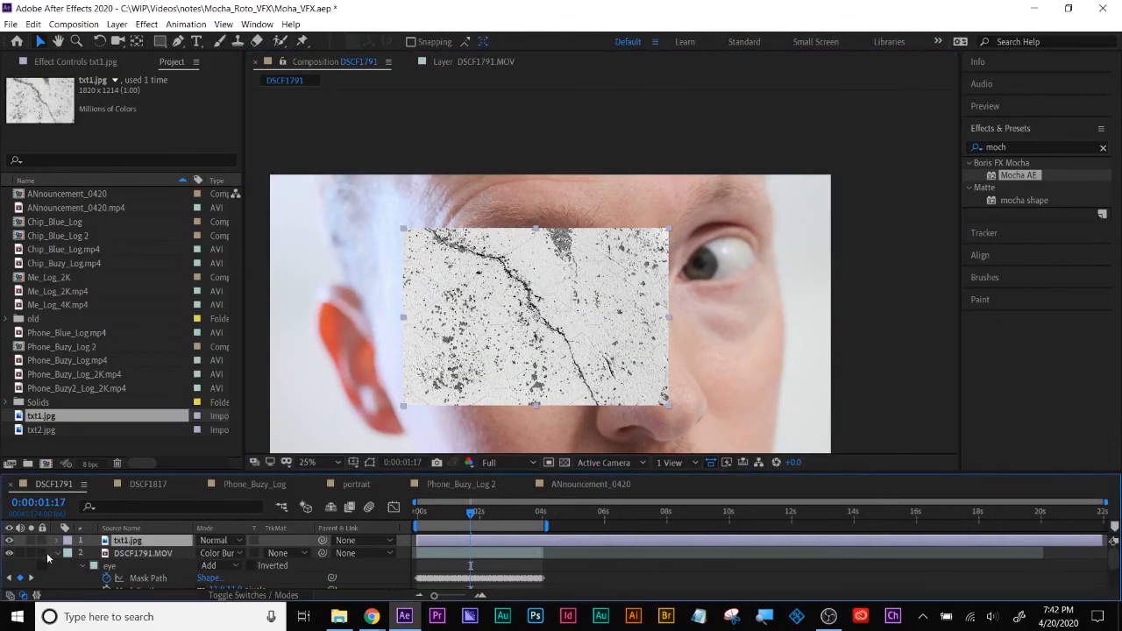
left_click(57, 554)
left_click(131, 554)
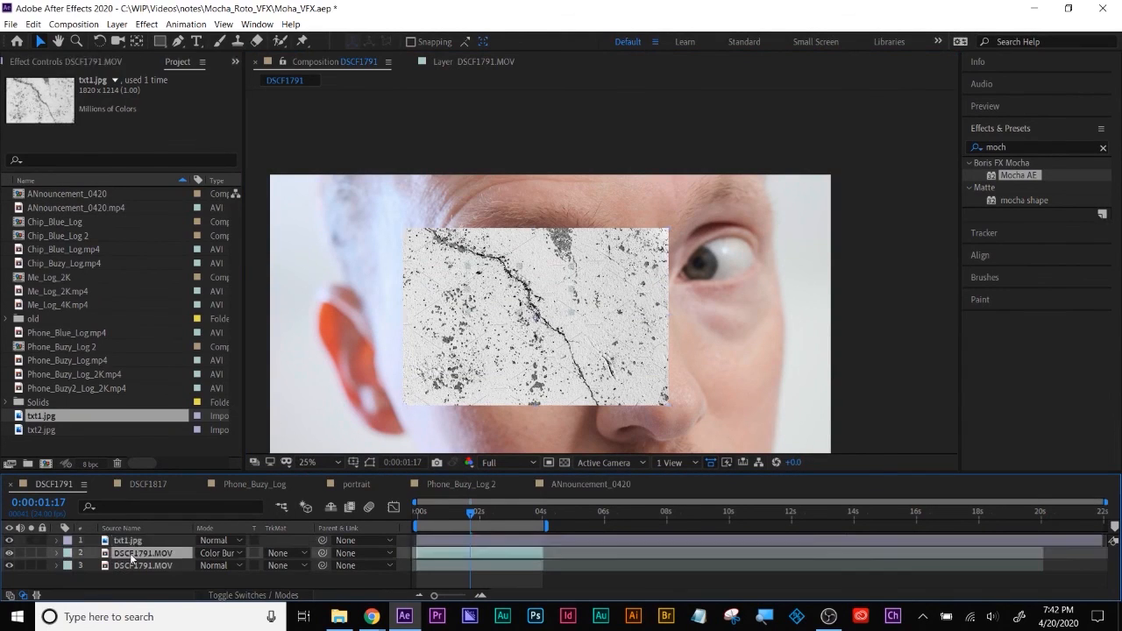
key("ctrl+d")
left_click_drag(131, 555, 126, 539)
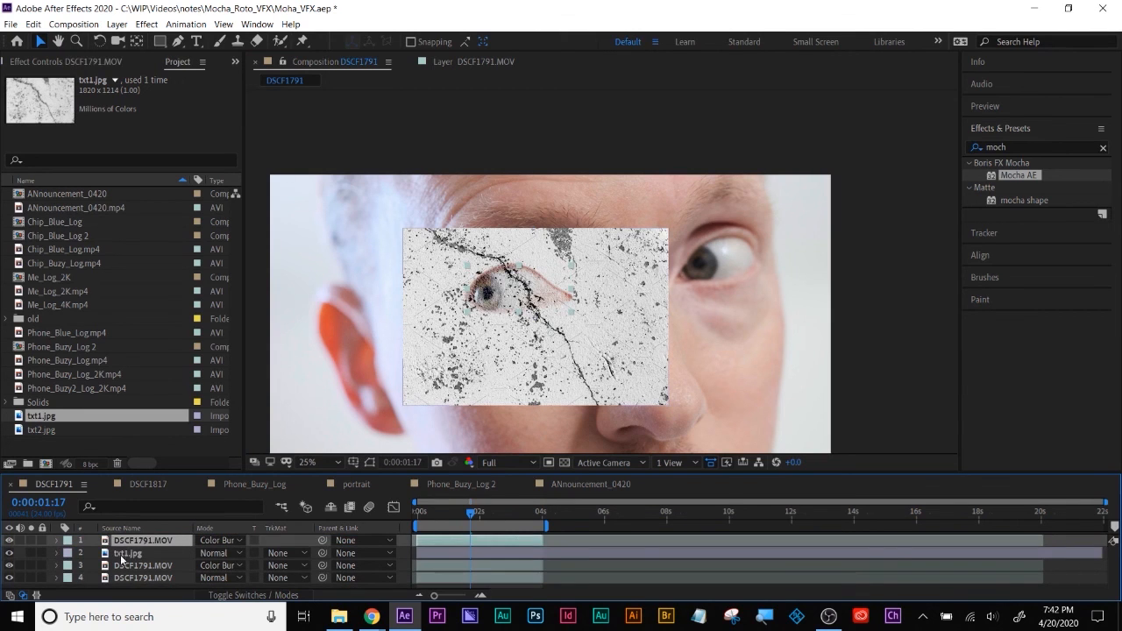
- Set the uppermost eye layer's blending mode to Normal and use it as the Alpha Matte for txt1.jpg
left_click(125, 553)
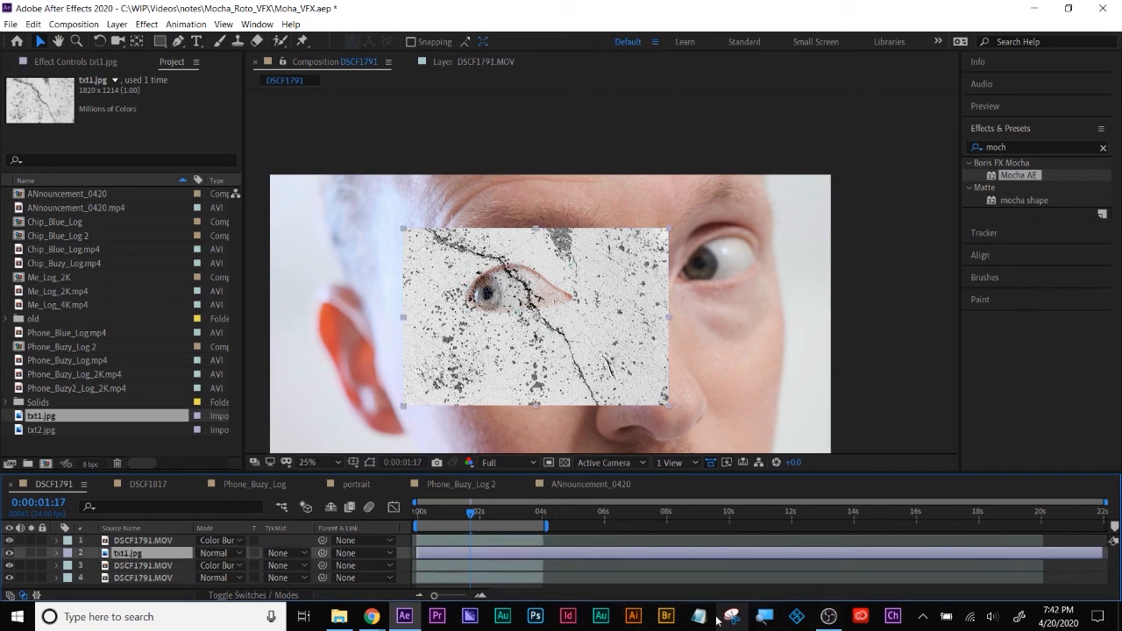
left_click(764, 618)
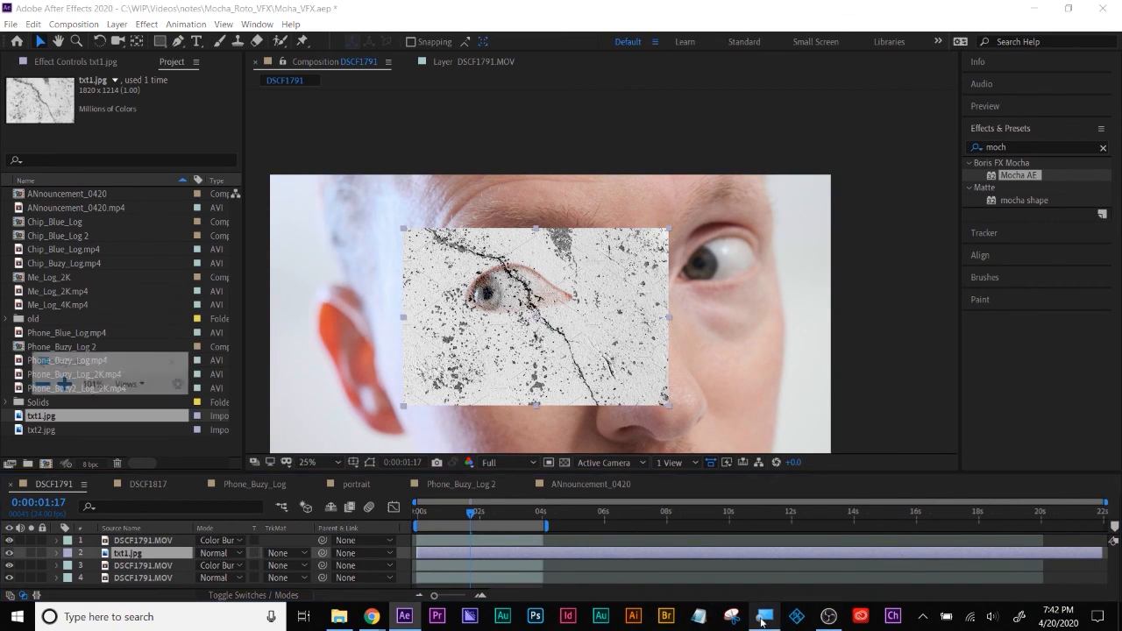
left_click(66, 383)
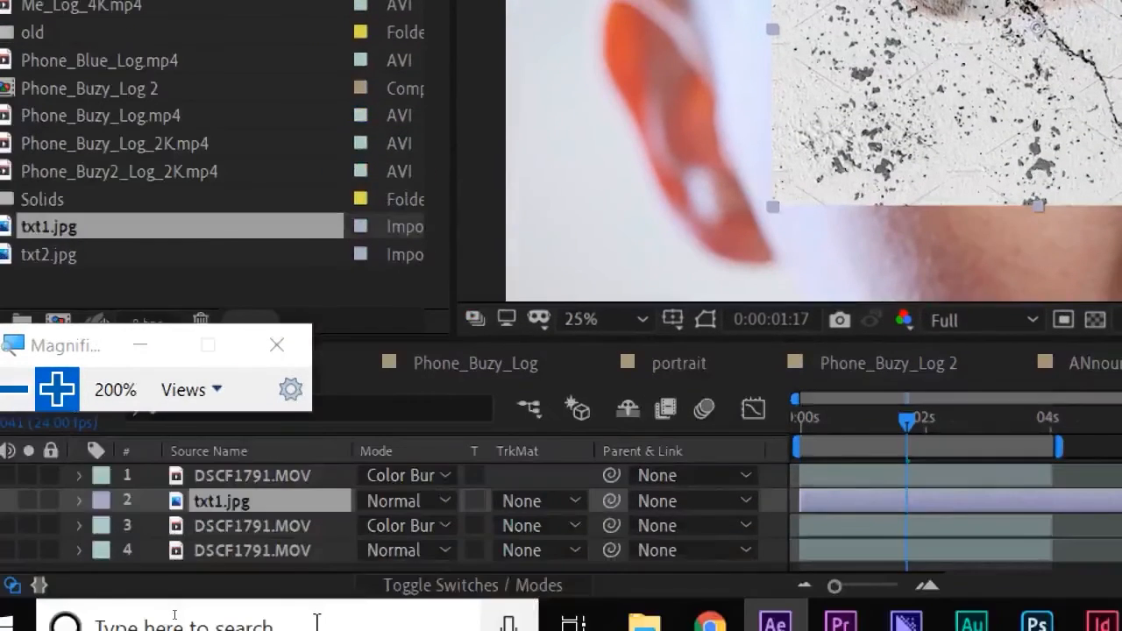
left_click(422, 471)
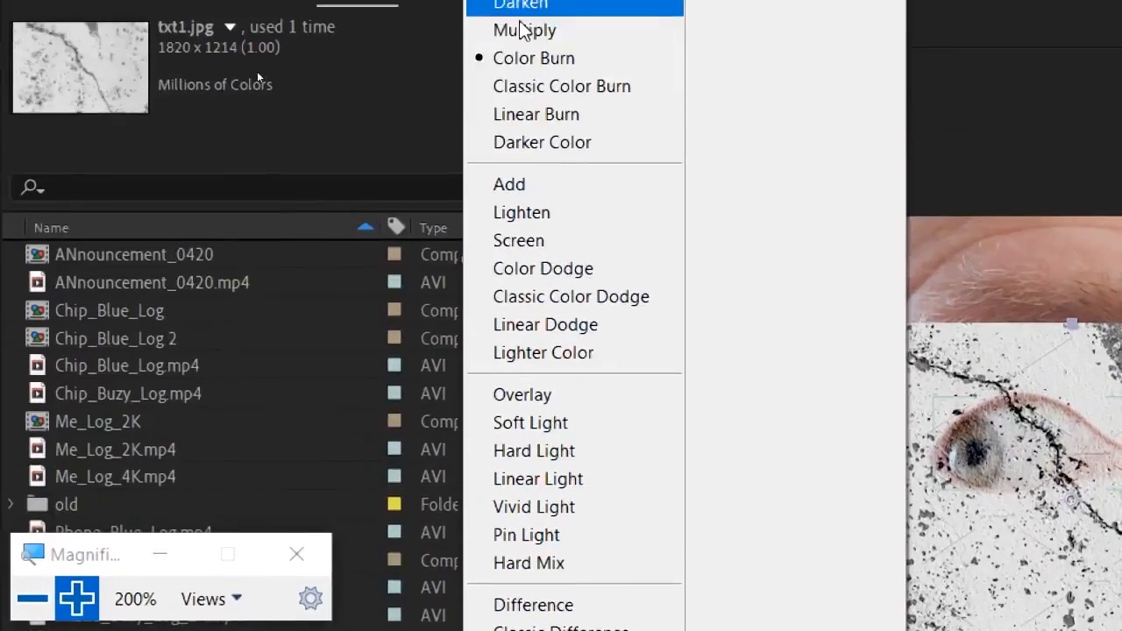
left_click(494, 36)
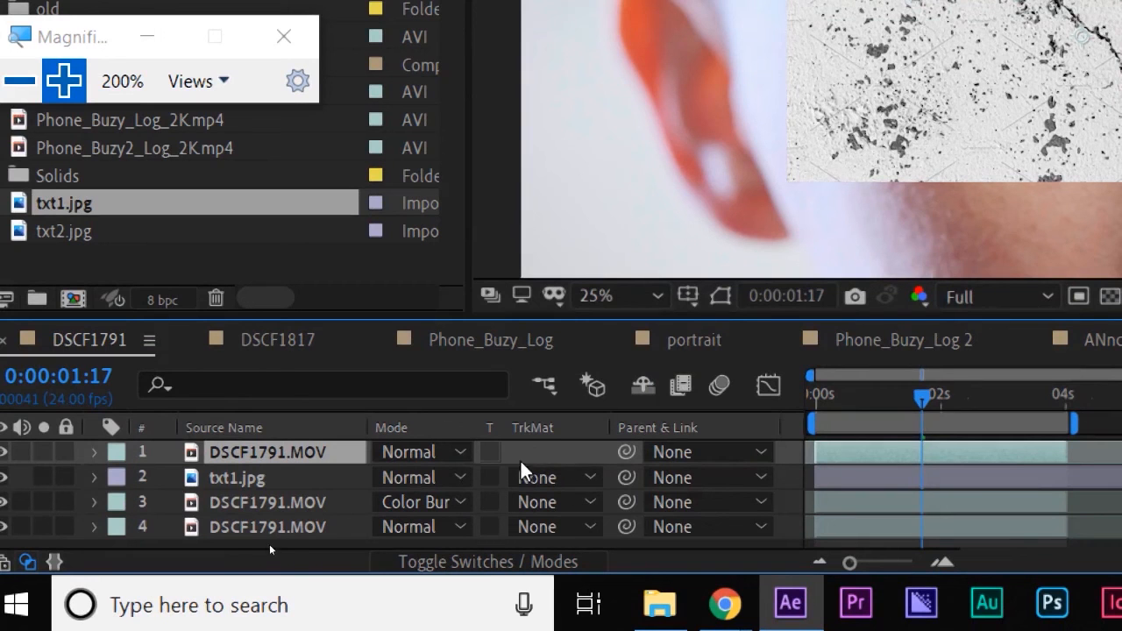
left_click(565, 478)
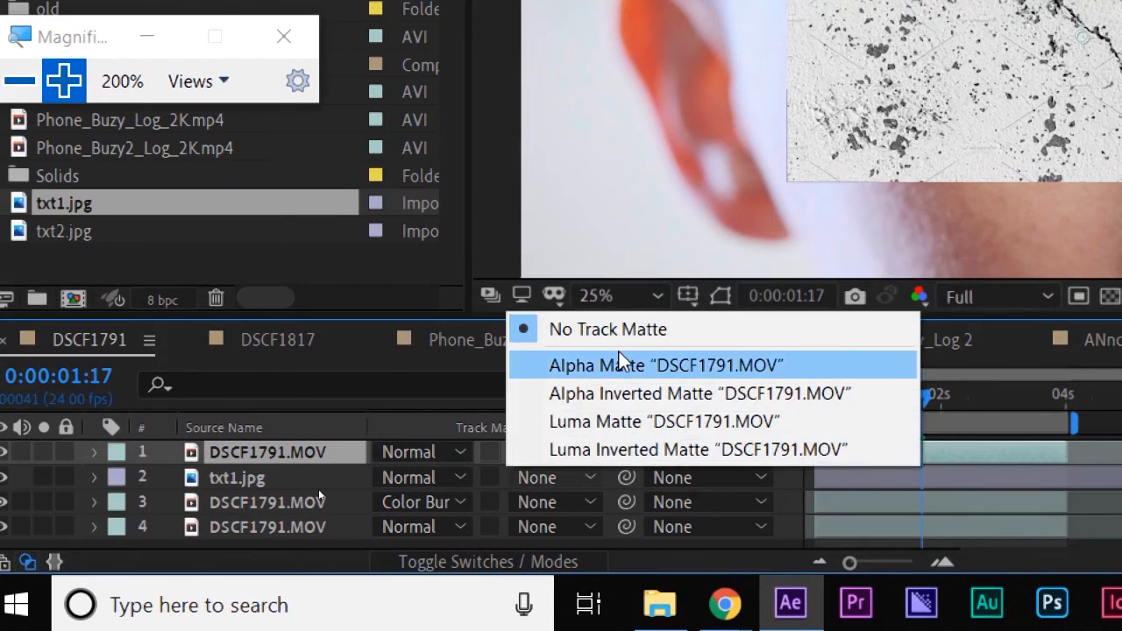
left_click(618, 365)
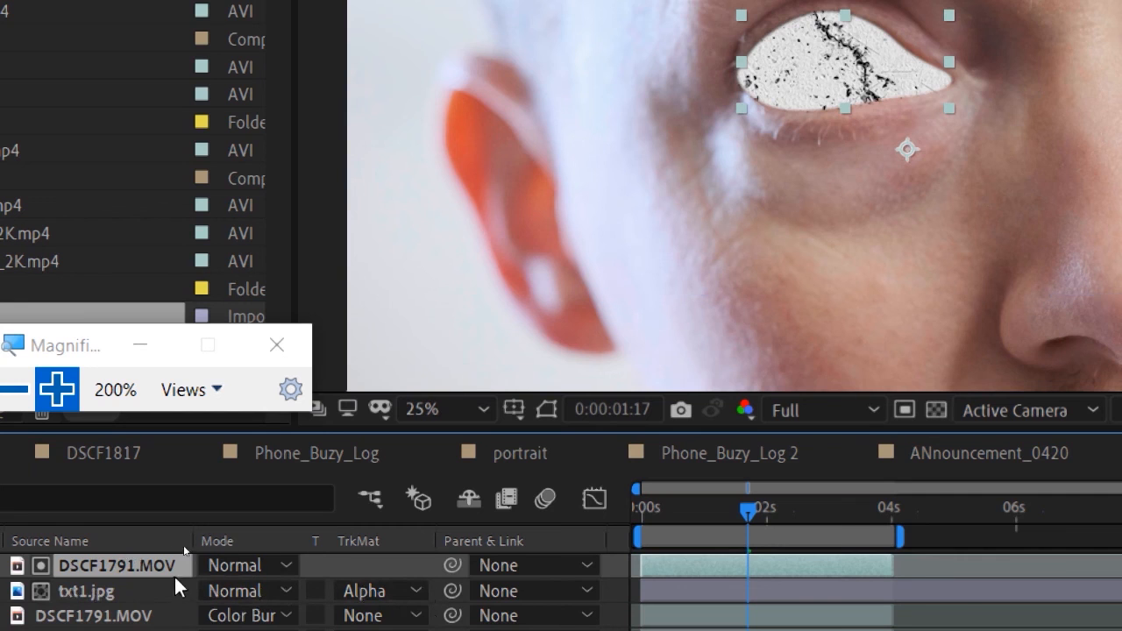
- Try the Linear Light, Soft Light and Overlay blending modes on the txt1.jpg layer
left_click(258, 591)
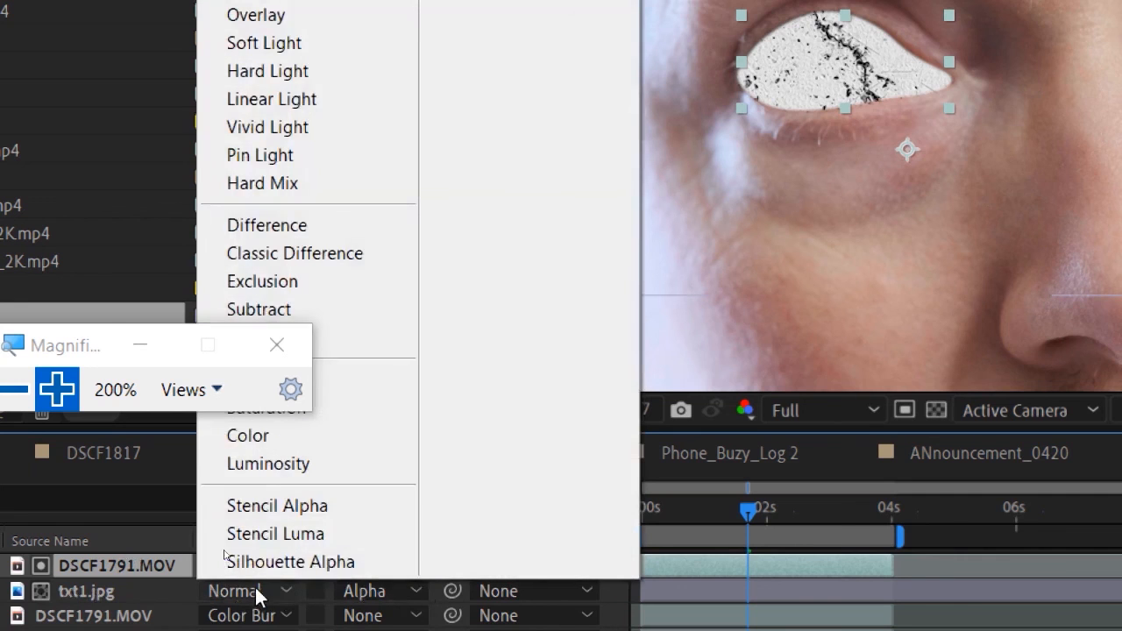
left_click(343, 101)
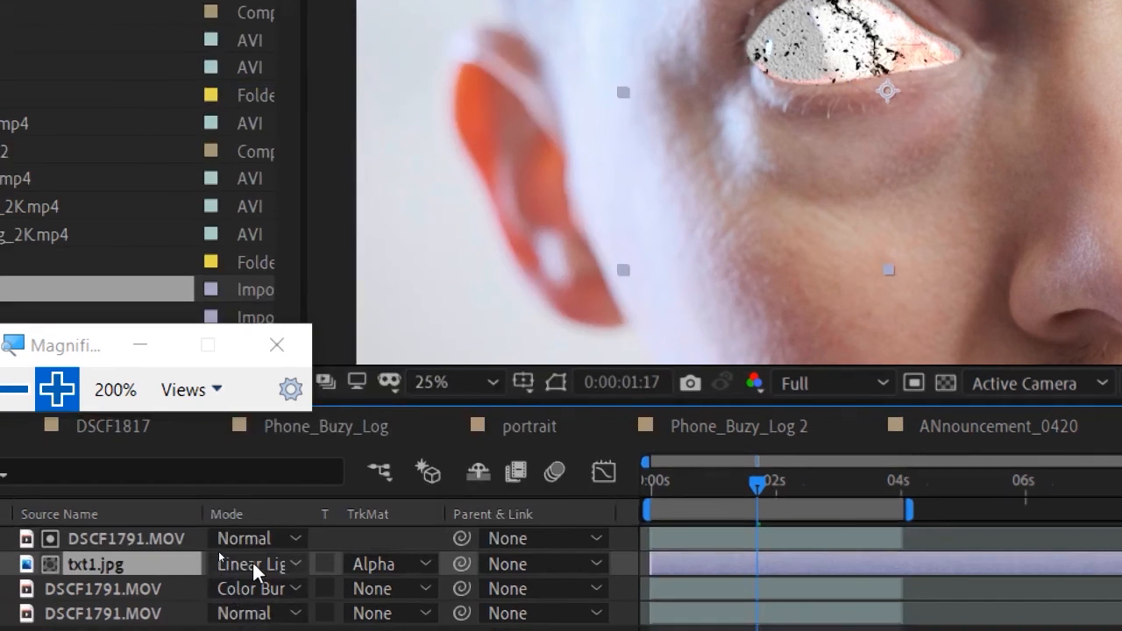
left_click(255, 569)
left_click(315, 80)
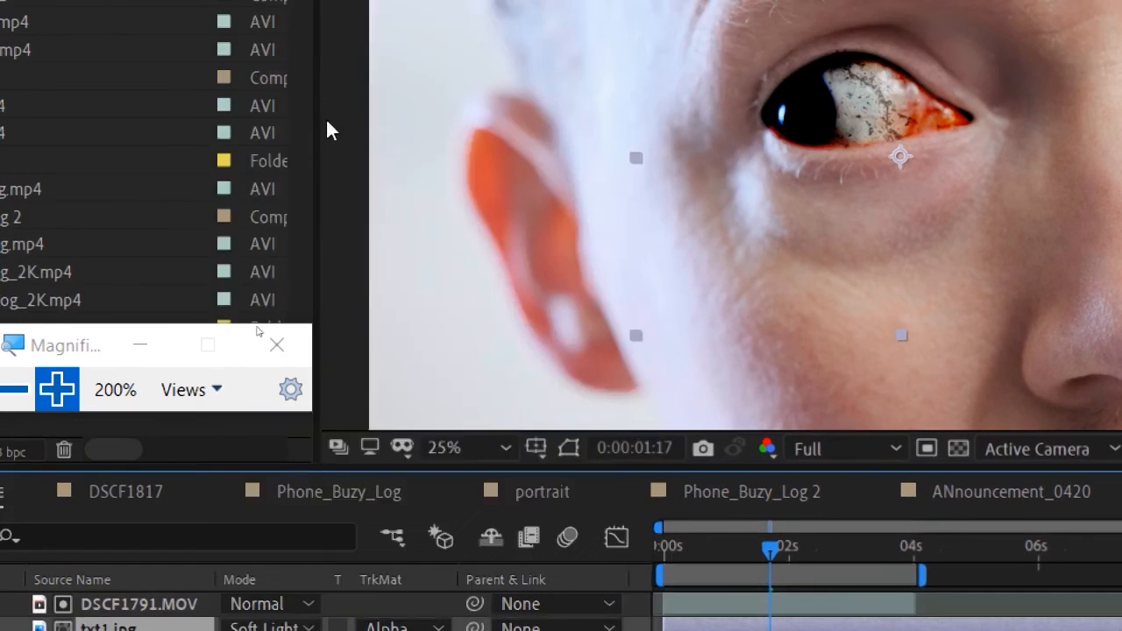
left_click(336, 553)
left_click(414, 96)
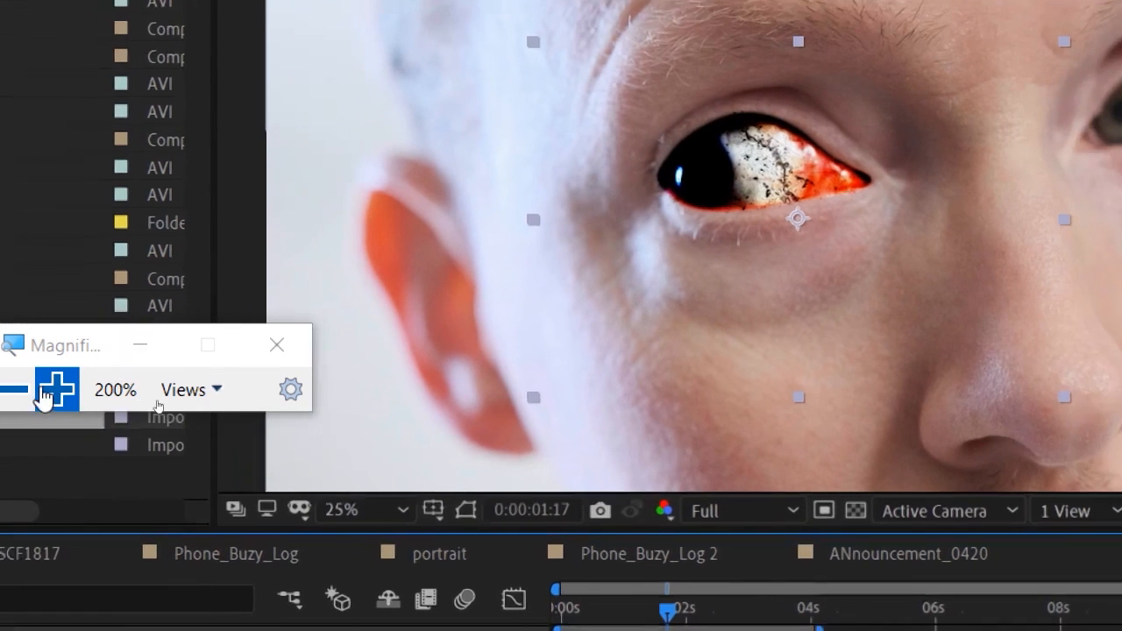
- Set the txt1.jpg layer's blending mode to Color Burn and check the effect at other points in the clip
left_click(14, 389)
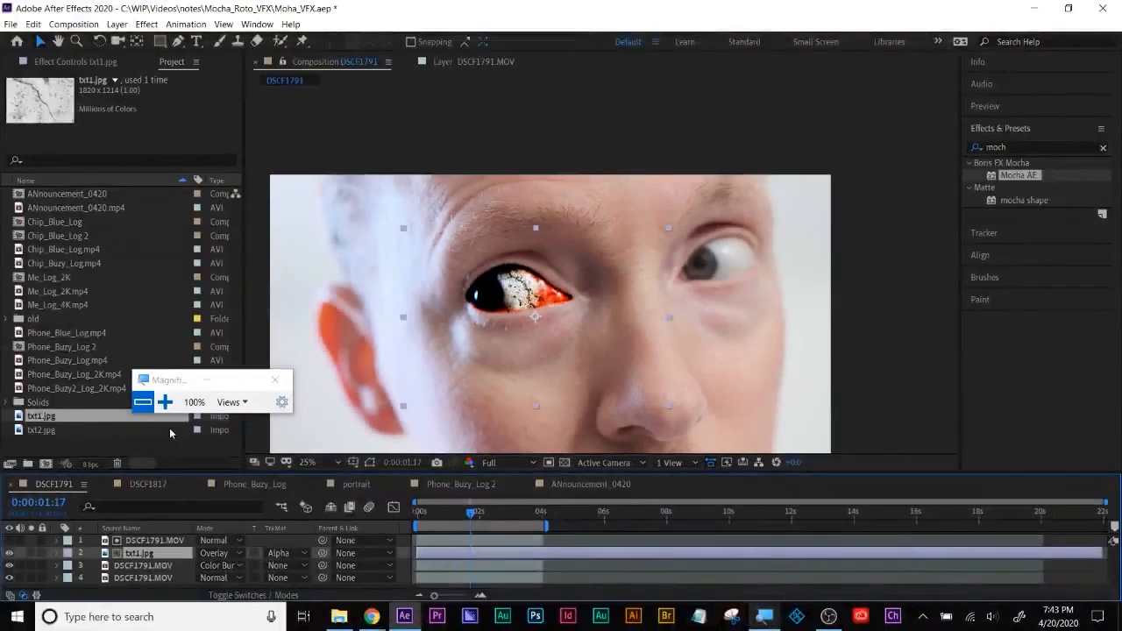
left_click(275, 379)
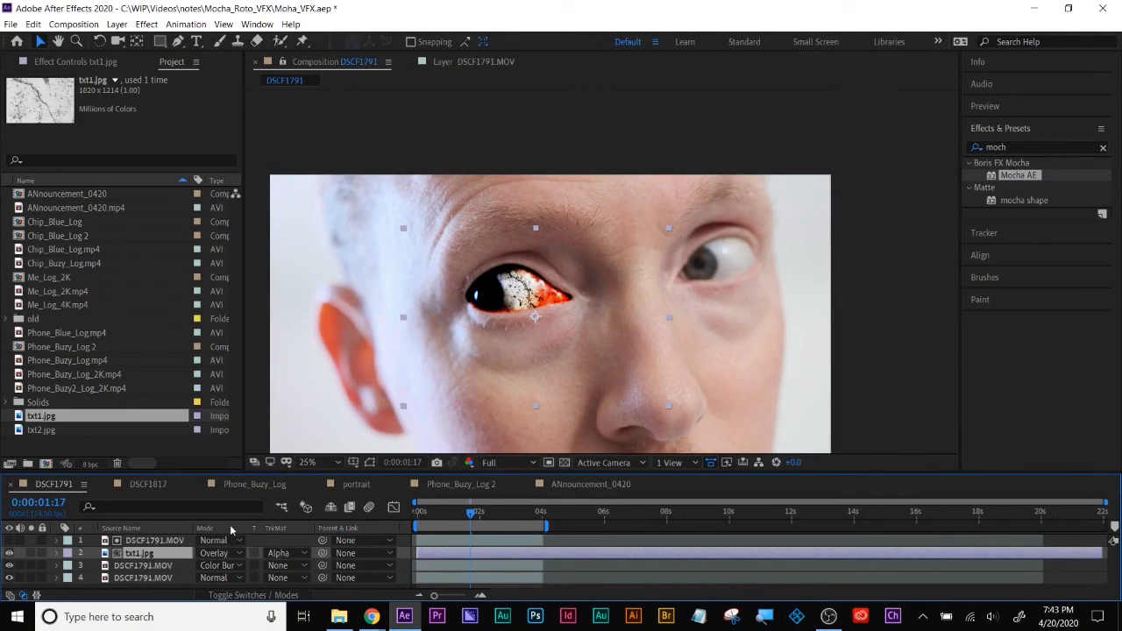
left_click(223, 554)
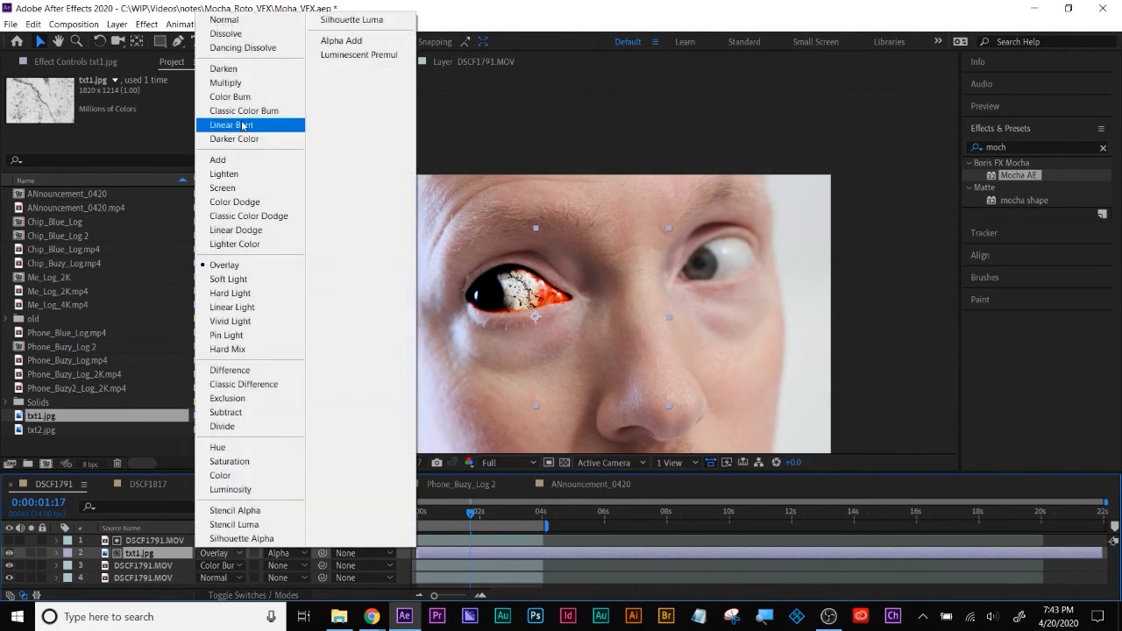
left_click(241, 99)
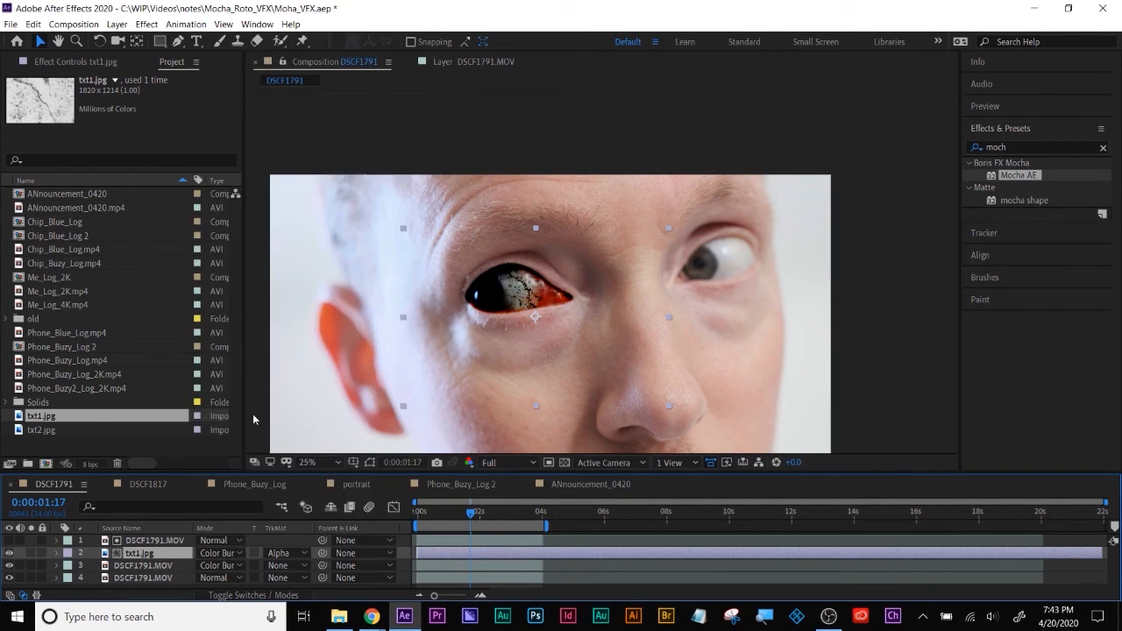
left_click_drag(454, 515, 487, 516)
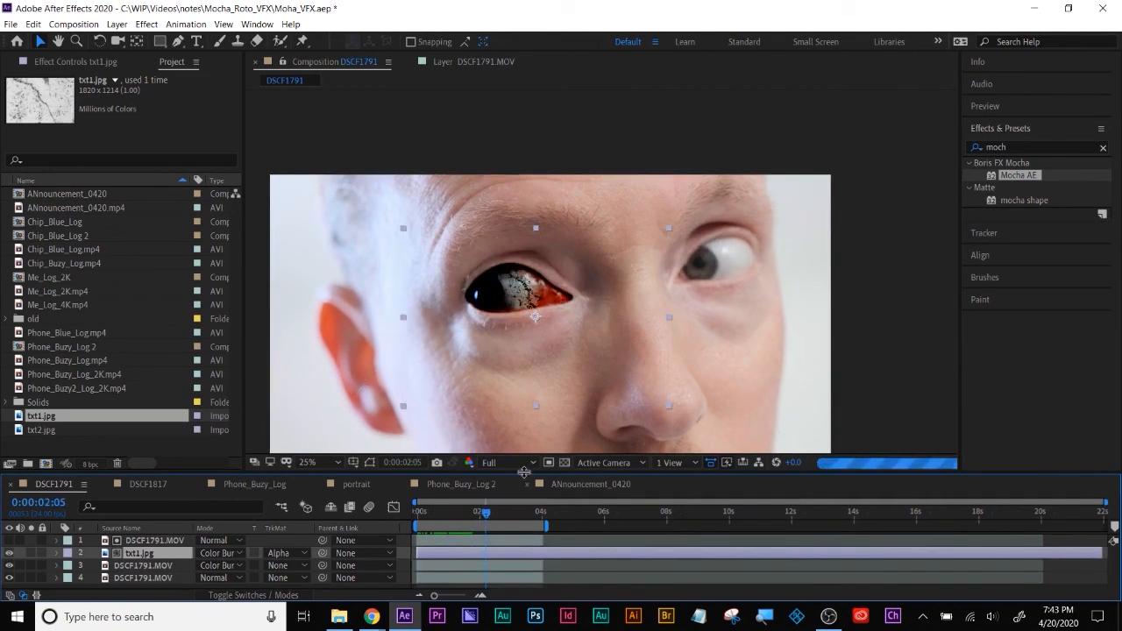
left_click_drag(487, 513, 417, 515)
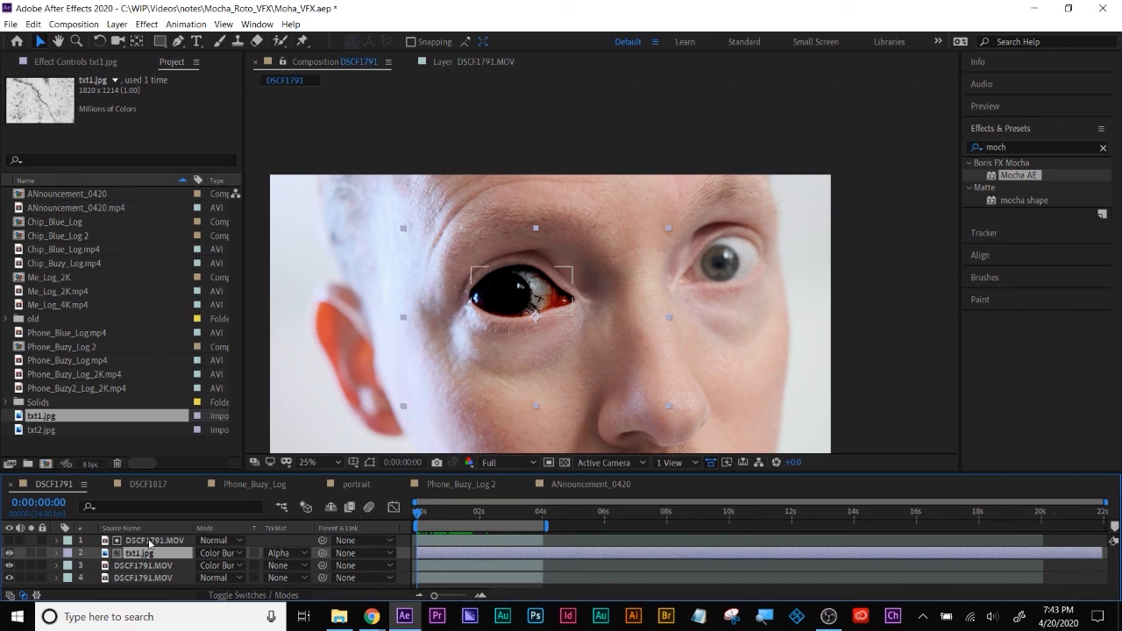
- Hide the txt1.jpg layer and the Color Burn eye layer, and save the project
key("ctrl+s")
left_click(133, 565)
left_click(139, 554)
scroll(466, 384, "down", 1)
left_click(8, 554)
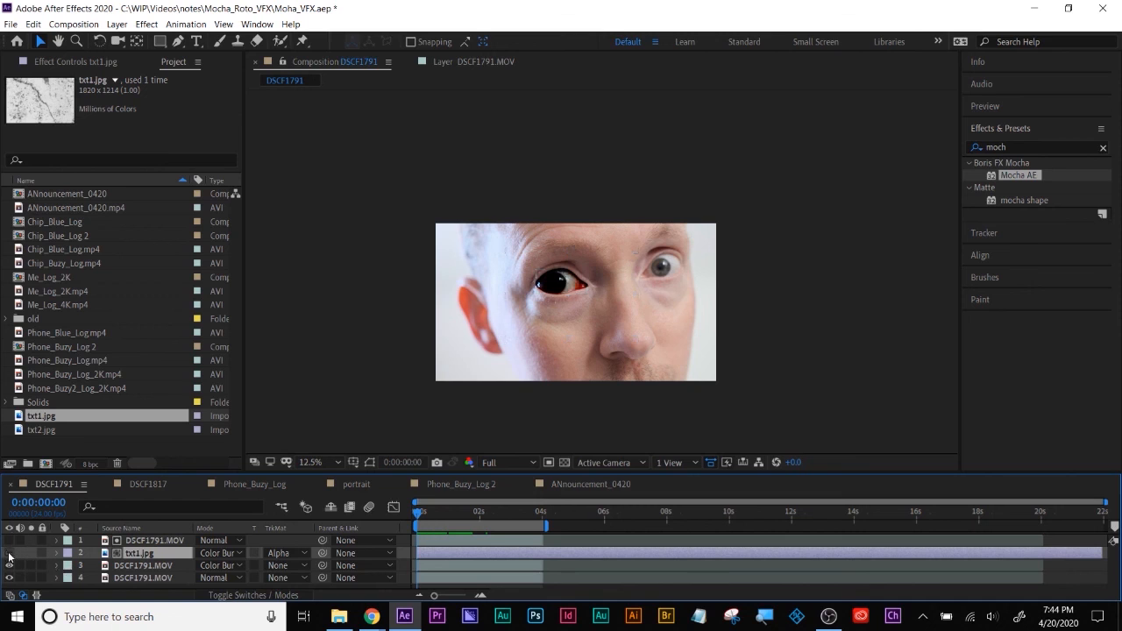
left_click(9, 565)
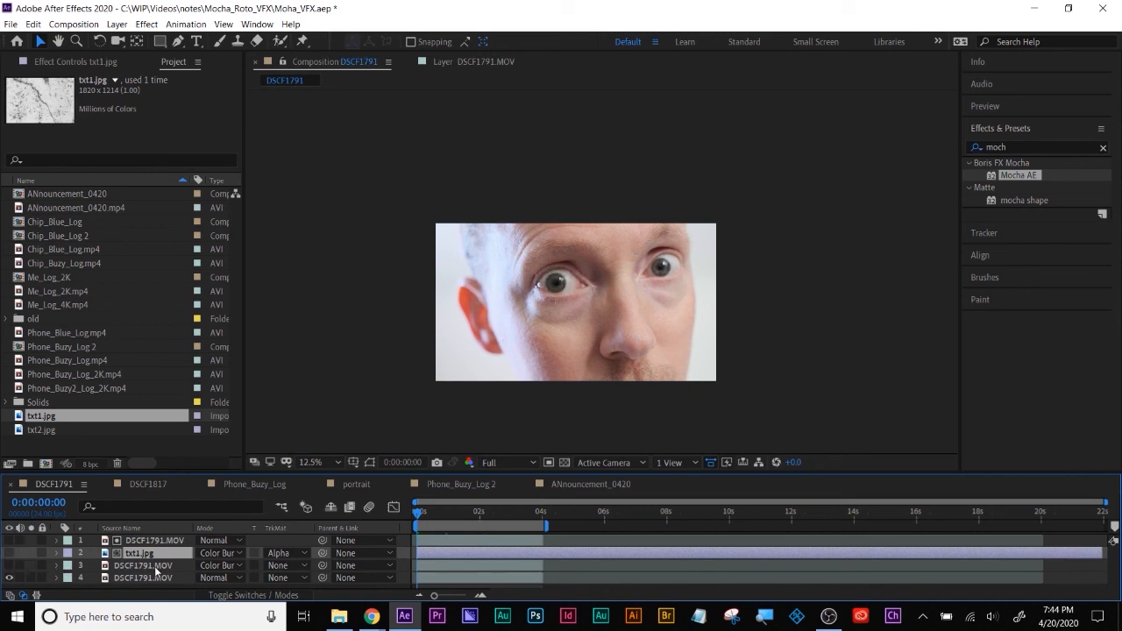
key("ctrl+s")
- Draw an elliptical mask around the face on the lowest DSCF1791.MOV layer and widen it to include the ear
left_click(140, 582)
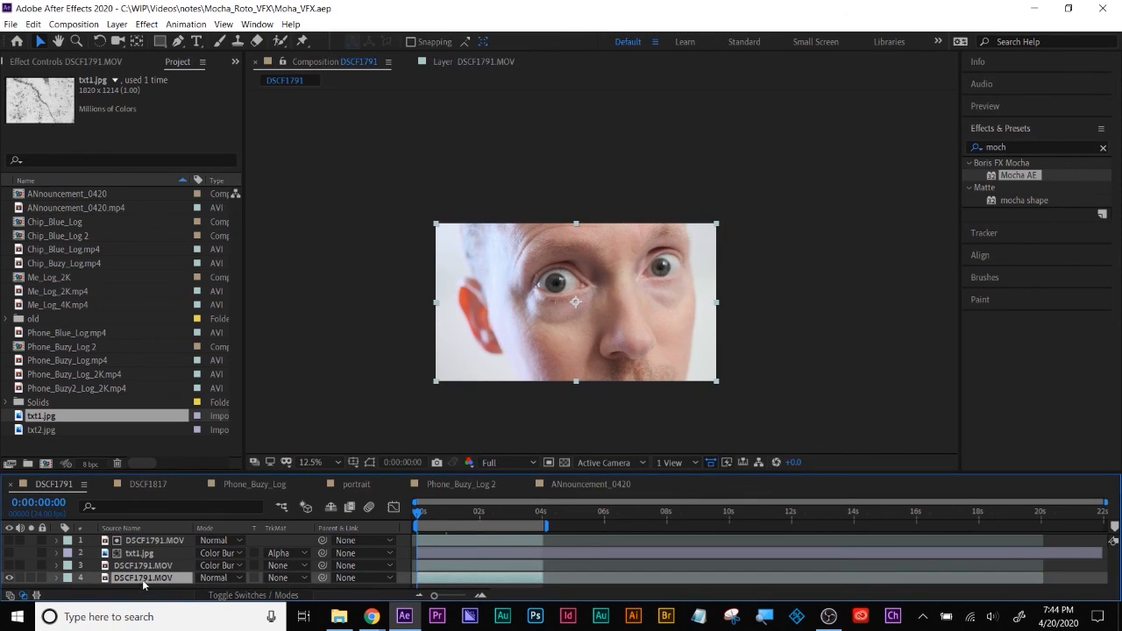
left_click_drag(159, 41, 215, 74)
left_click_drag(466, 192, 720, 446)
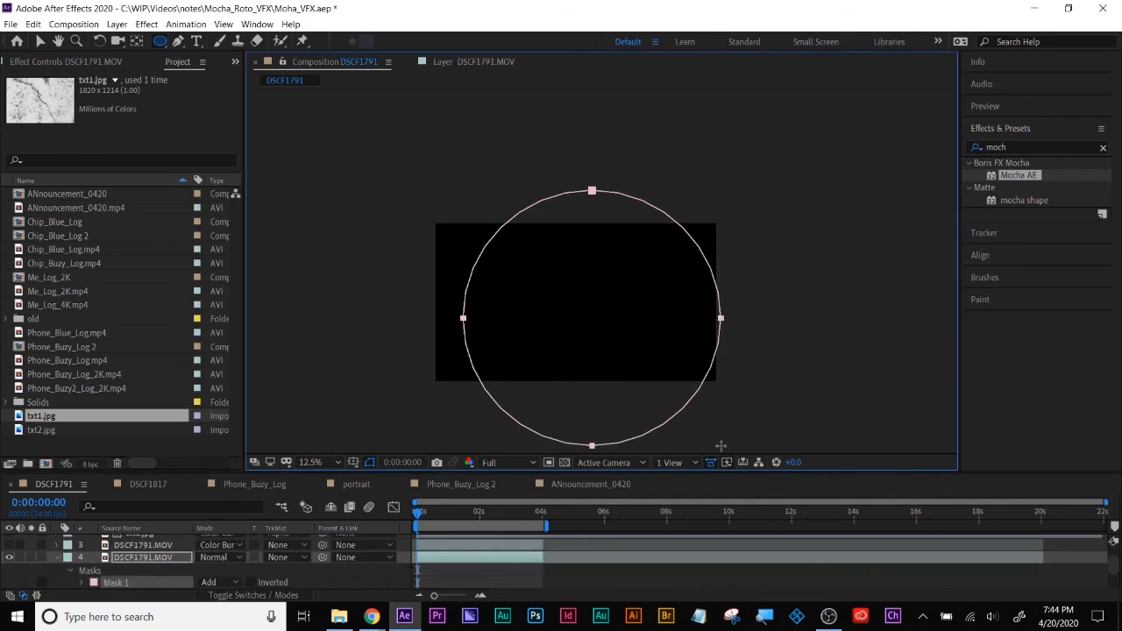
key("v")
left_click(463, 317)
left_click_drag(463, 318, 415, 310)
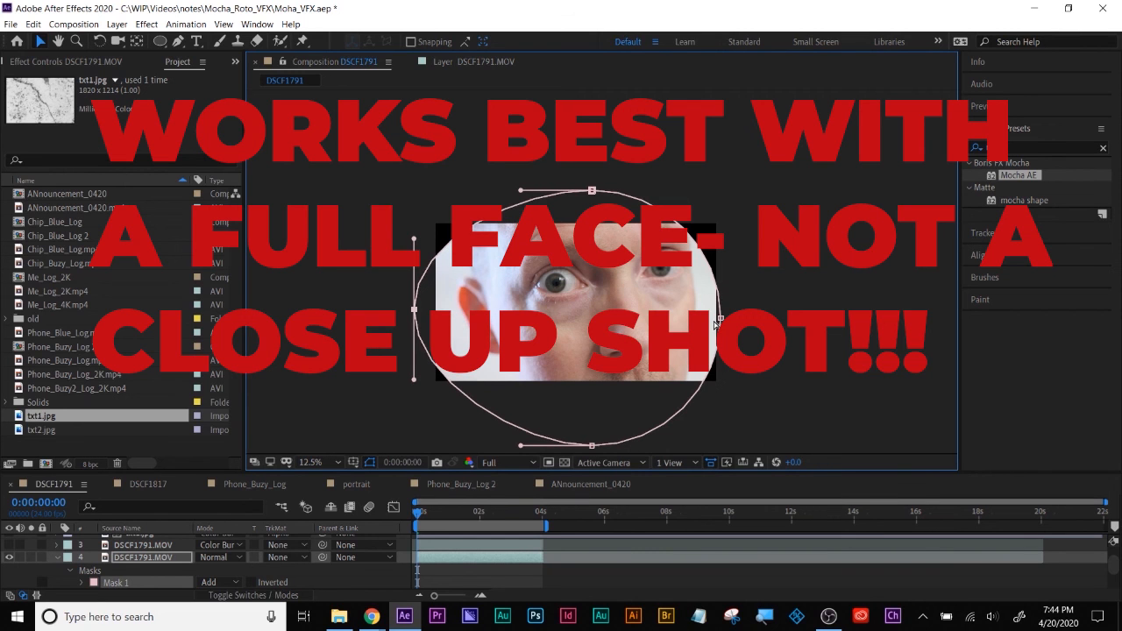
- Track the ellipse mask forward with Face Tracking (Detailed Features), using the first frame as the rest pose
left_click(1000, 233)
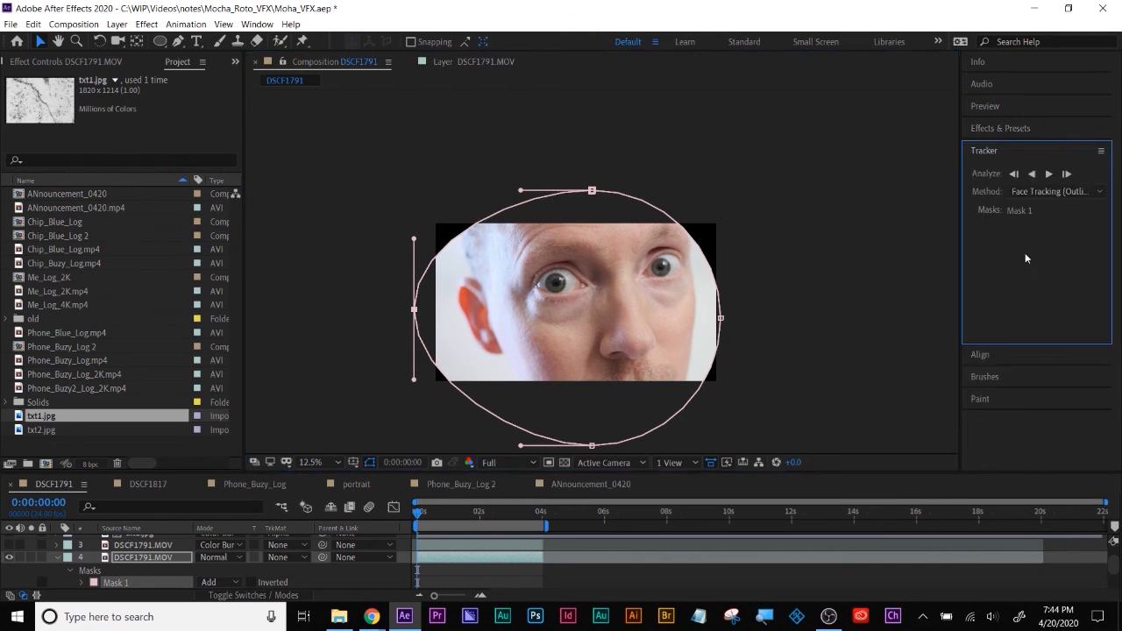
left_click(1046, 193)
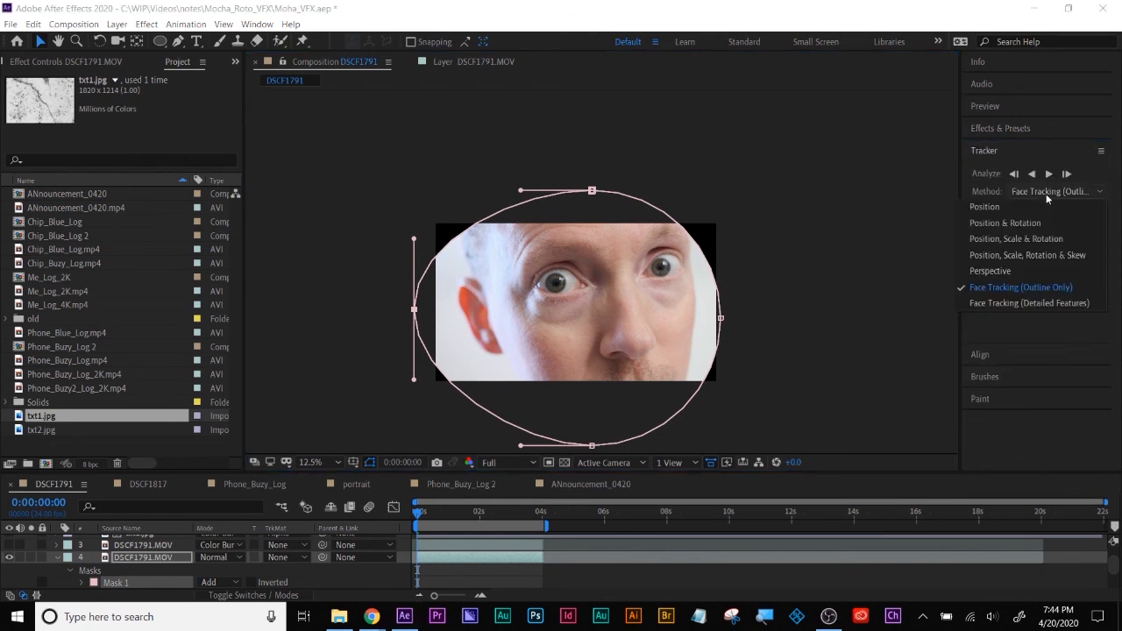
left_click(1035, 305)
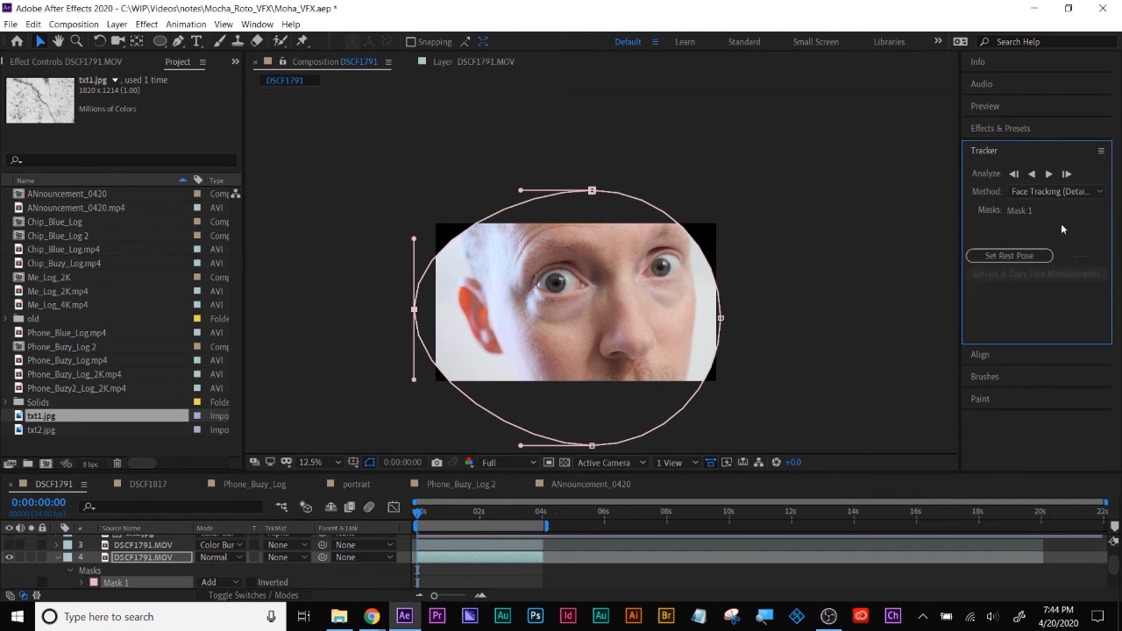
left_click(1007, 256)
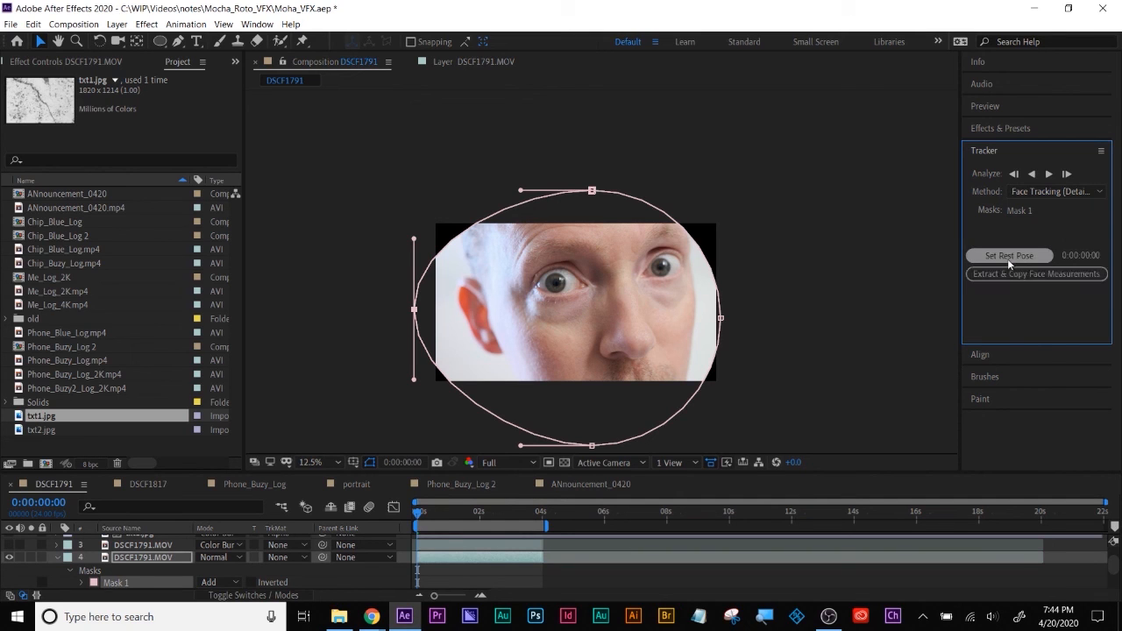
left_click(1048, 173)
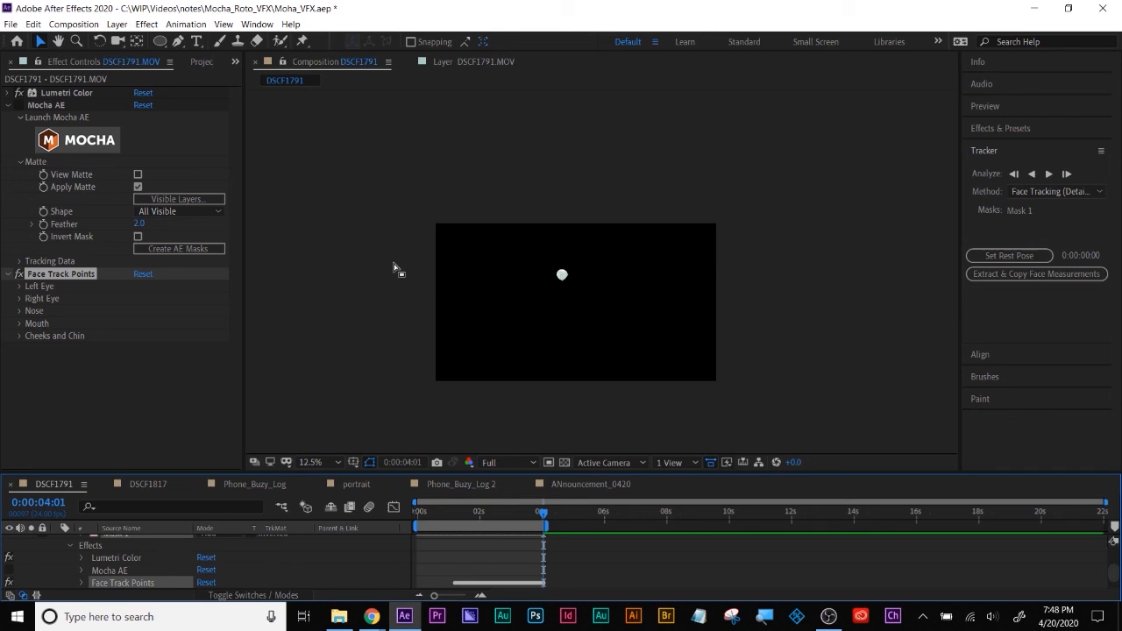
- Return to the first frame, set the preview resolution to Quarter, and enlarge the timeline area
left_click_drag(471, 519, 405, 529)
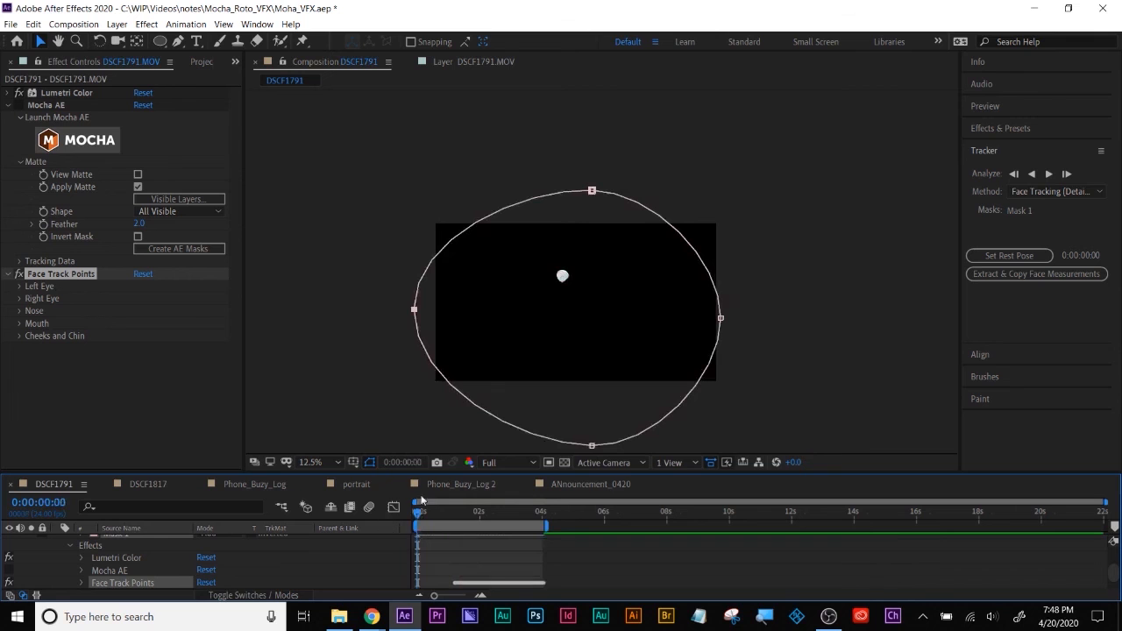
left_click(494, 467)
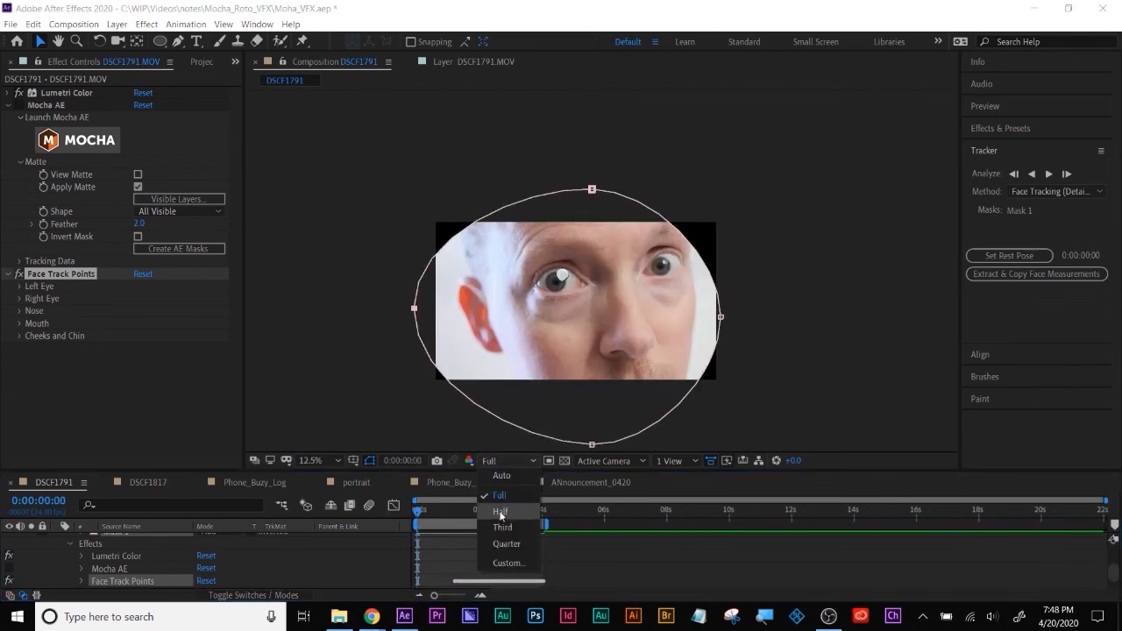
left_click(503, 541)
scroll(347, 400, "up", 2)
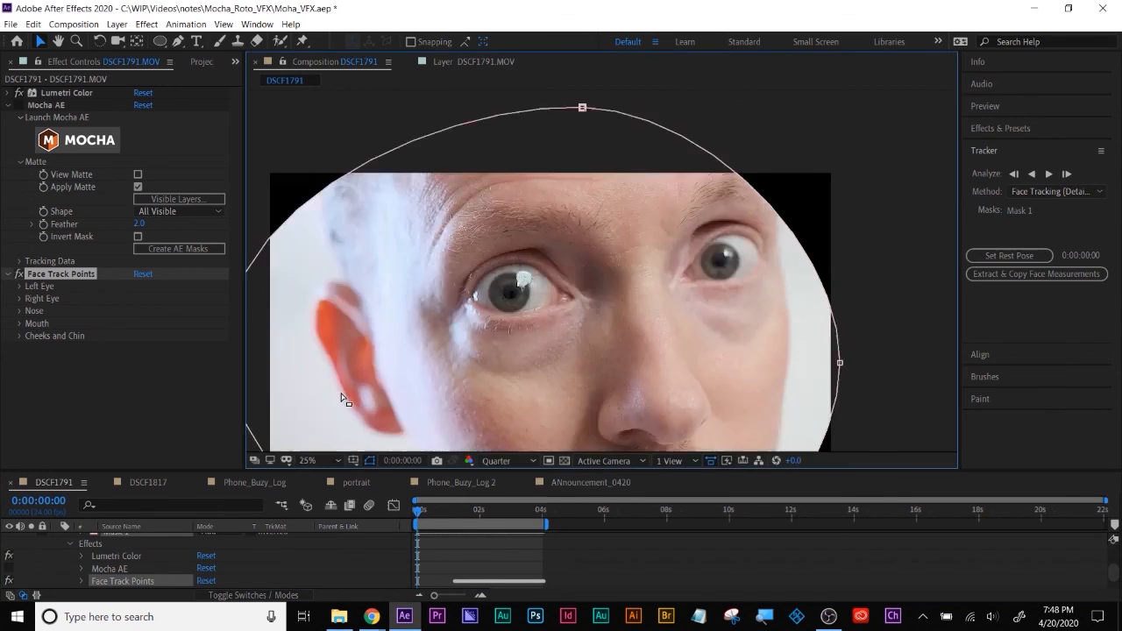
left_click_drag(486, 360, 513, 324)
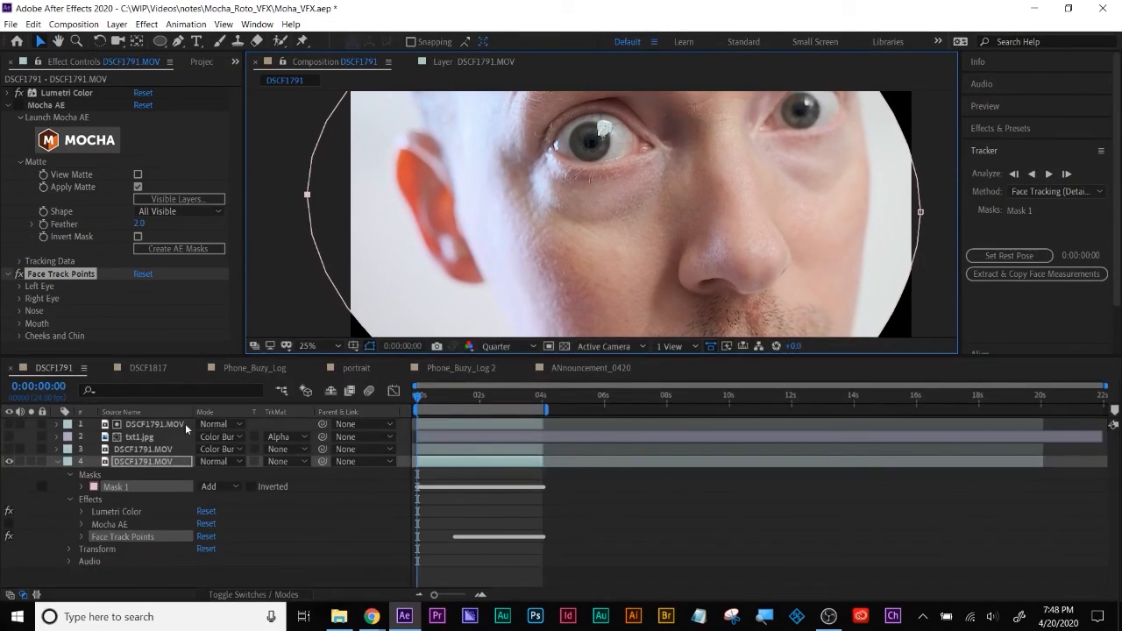
- Make the Color Burn eye layer and txt1.jpg visible again and scrub the opening frames
left_click(56, 461)
left_click(9, 449)
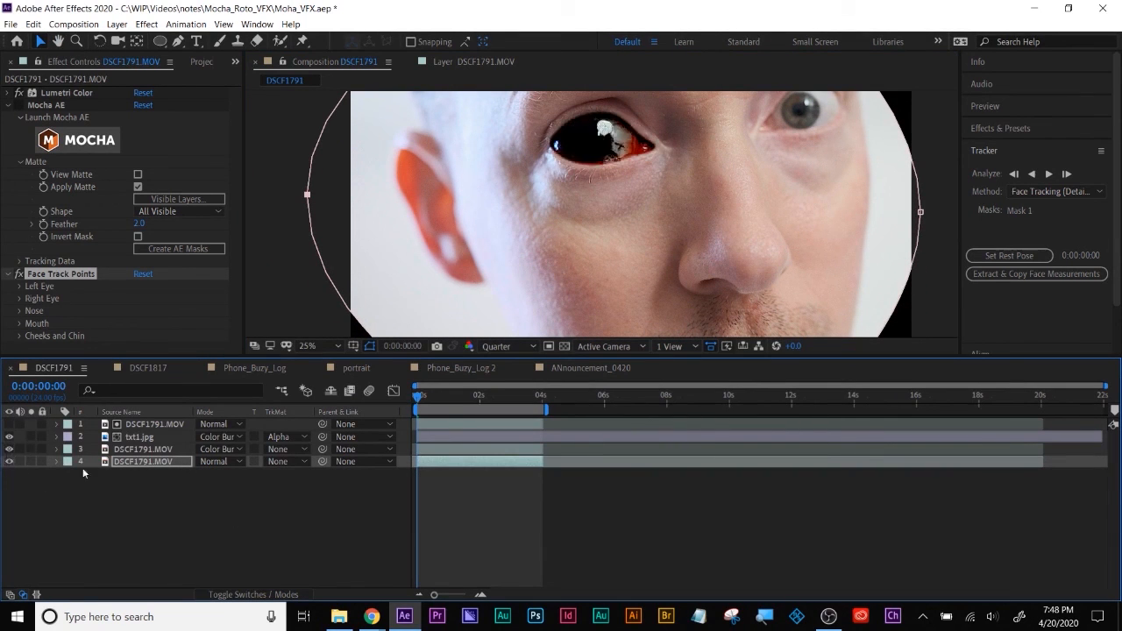
left_click_drag(440, 391, 416, 404)
- Reveal the txt1.jpg layer's Position and shift the texture horizontally to 1920.0, 972.0
left_click(475, 435)
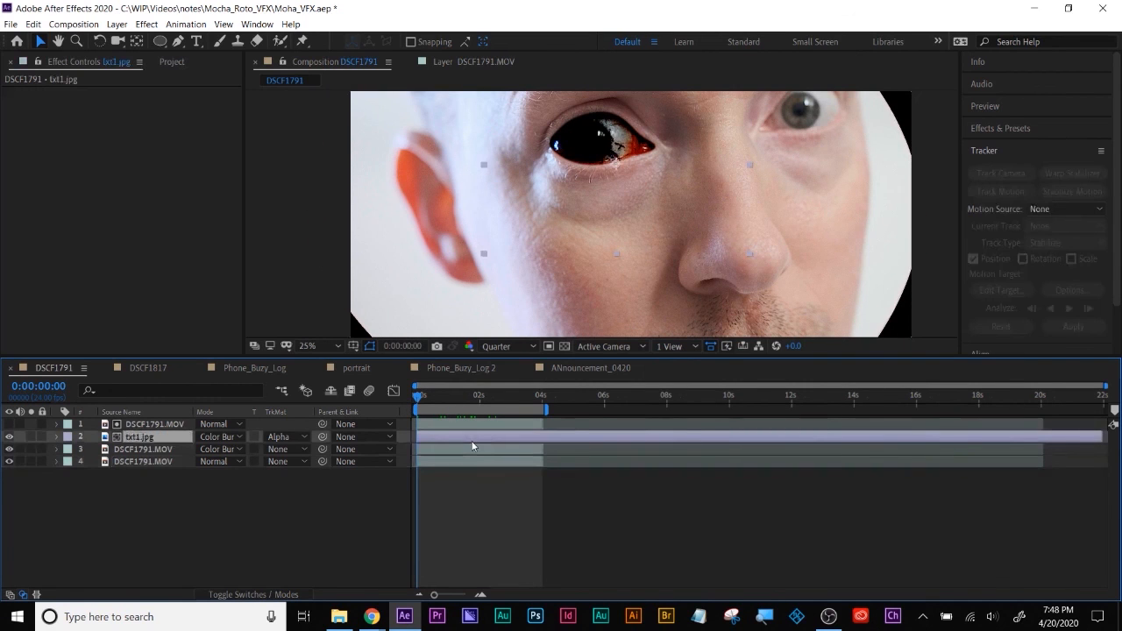
key("p")
left_click_drag(219, 449, 277, 448)
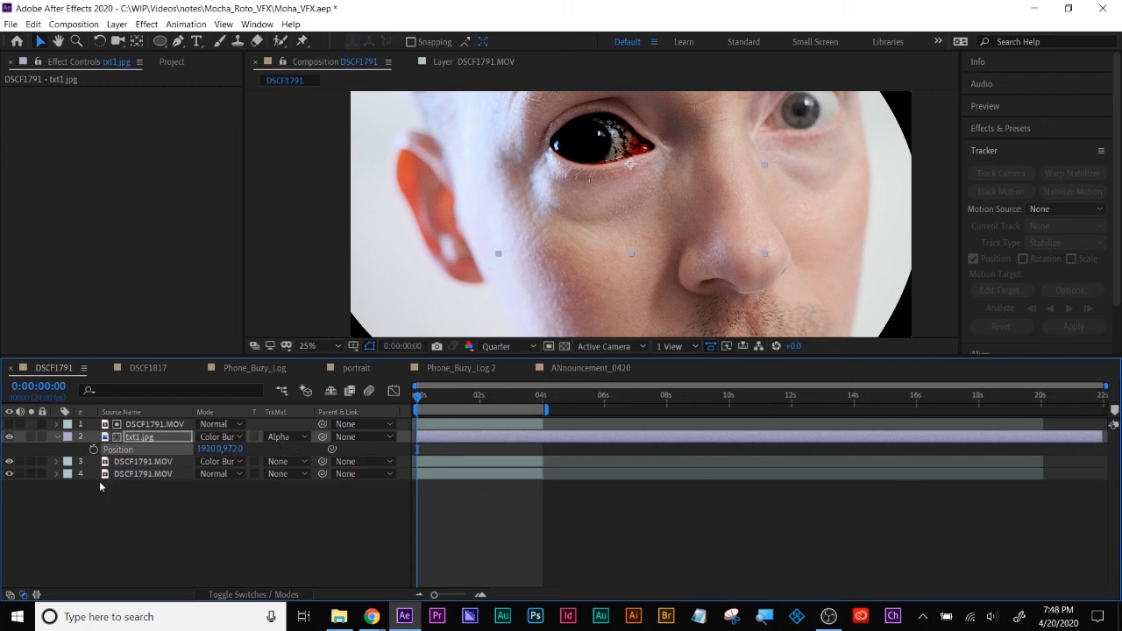
- Expand the lowest layer's Face Track Points to the Right Eye group, make the full names readable, and select Right Pupil
left_click(131, 473)
left_click(55, 475)
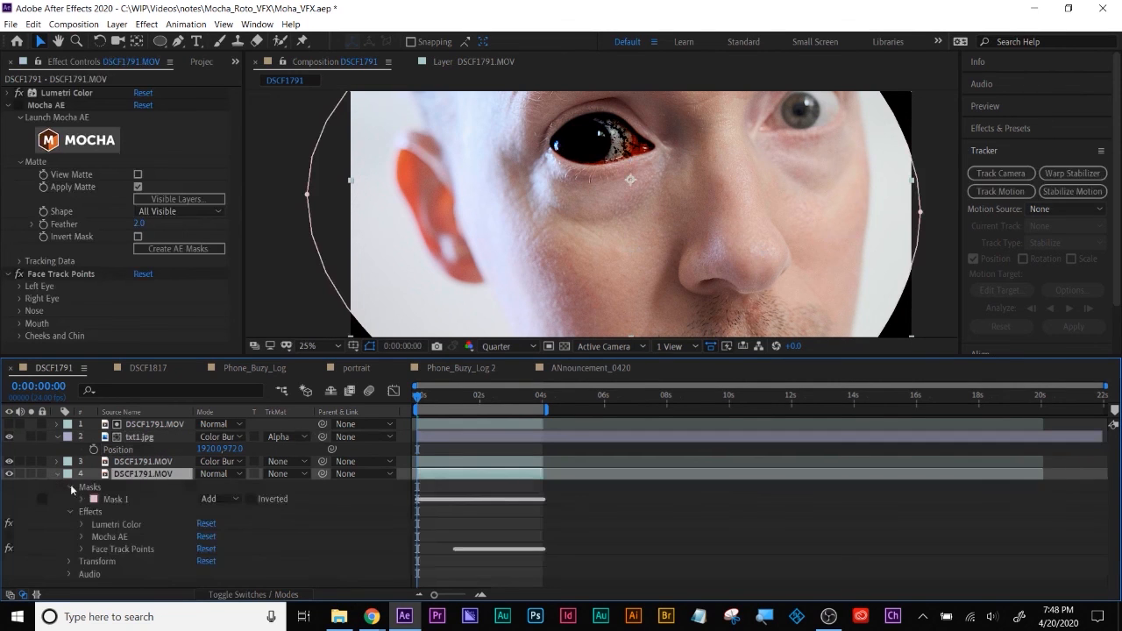
left_click(81, 548)
scroll(210, 555, "down", 2)
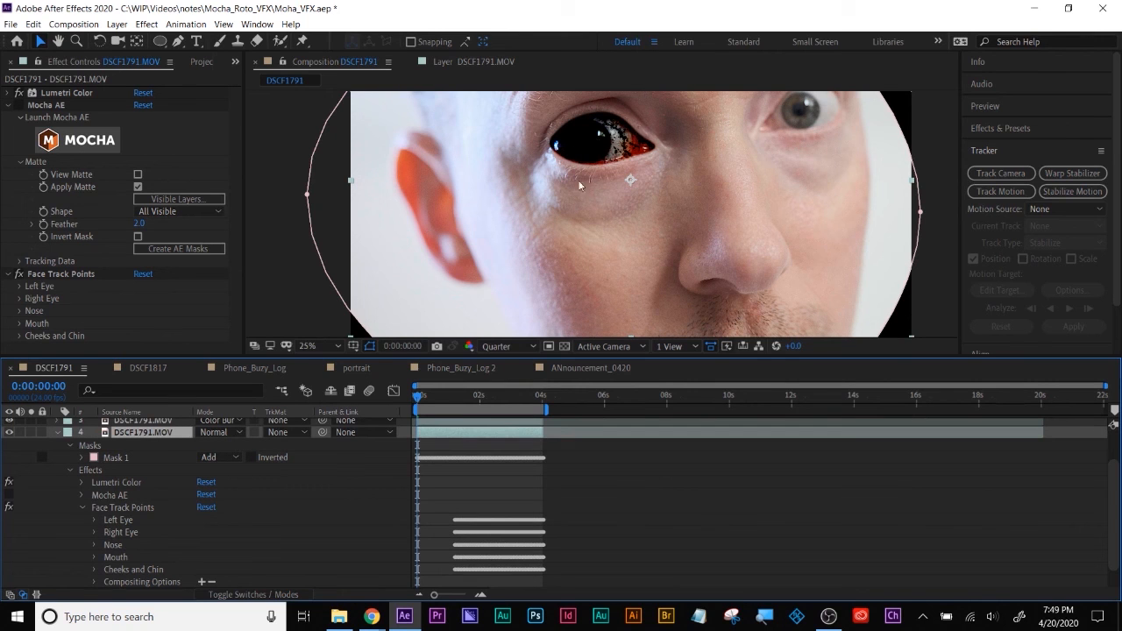
left_click(113, 538)
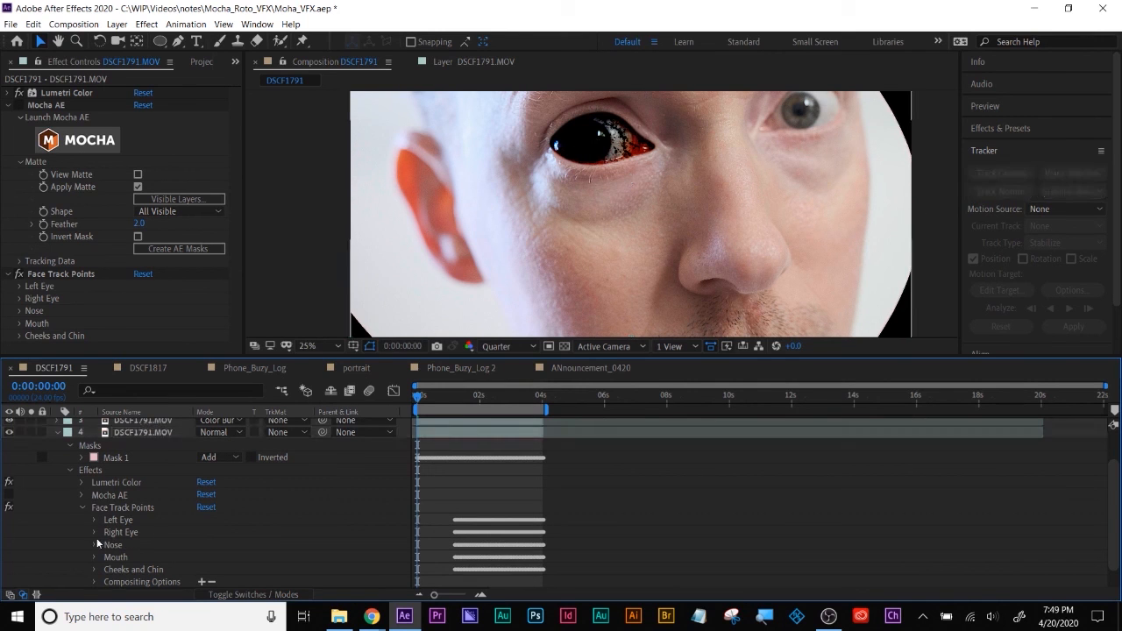
left_click(94, 533)
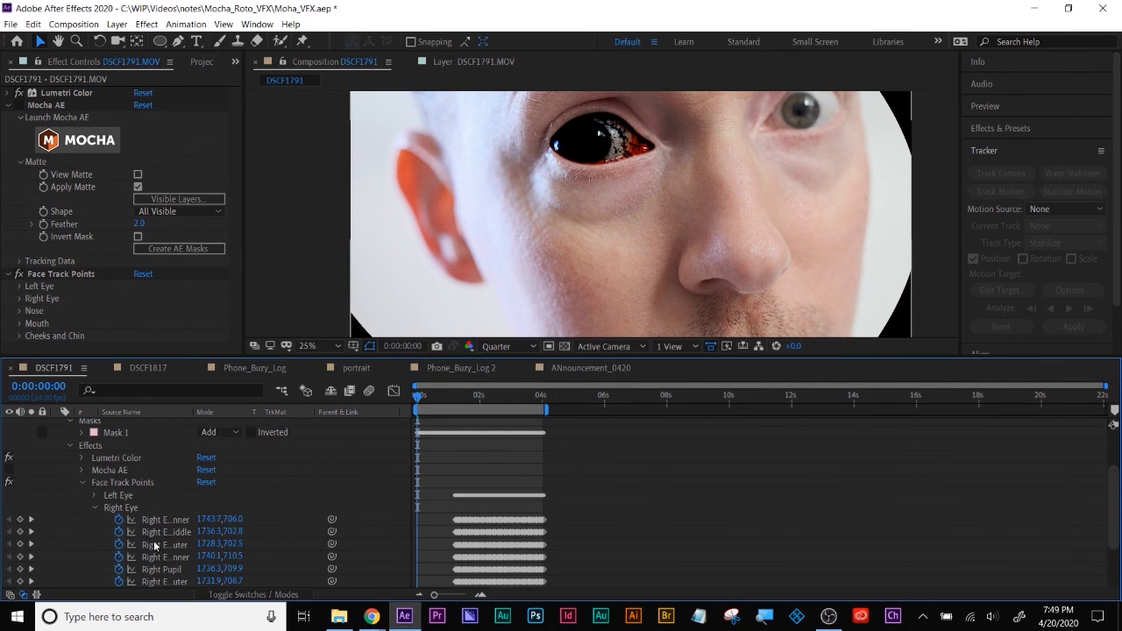
left_click_drag(196, 412, 243, 412)
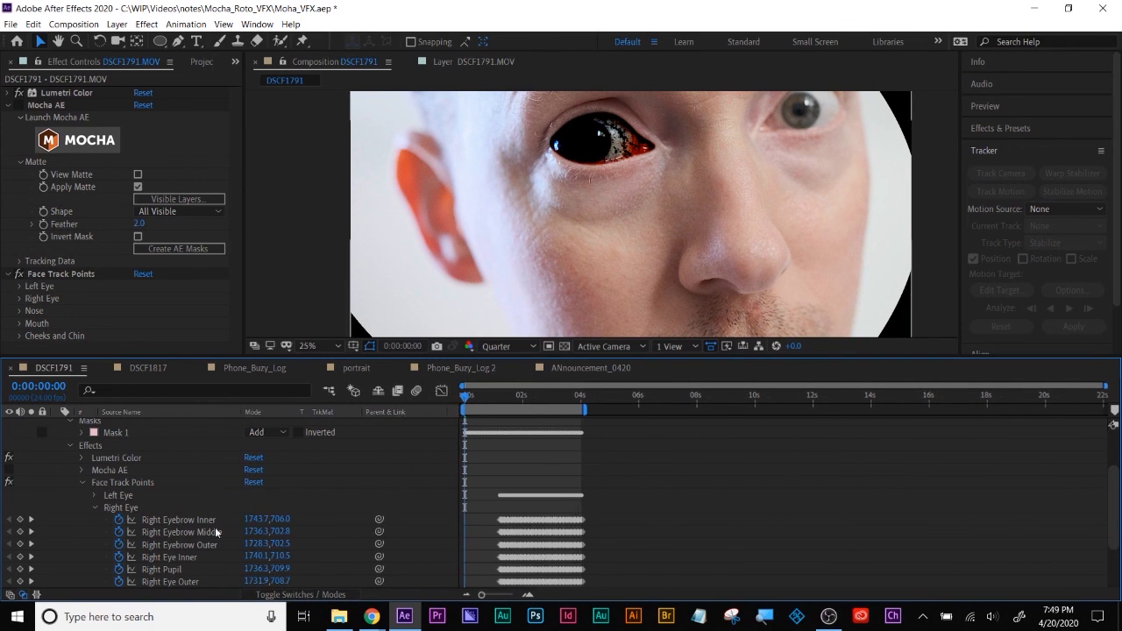
left_click(169, 571)
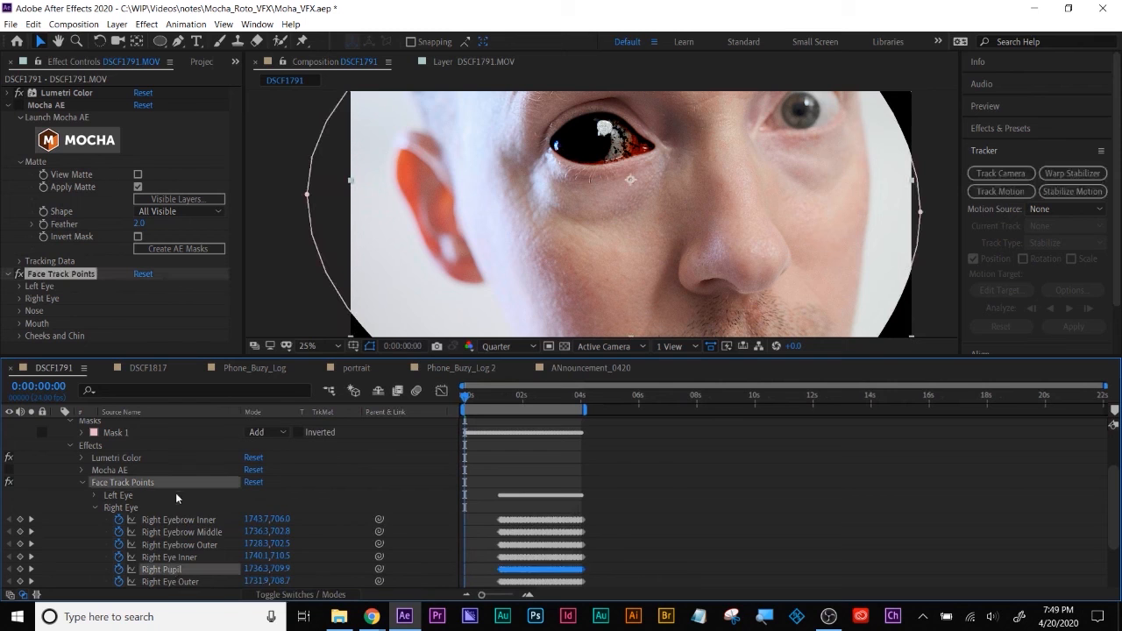
- Try linking the txt1.jpg layer's Position to a Right Eye face track point and scrub the result
scroll(176, 489, "up", 3)
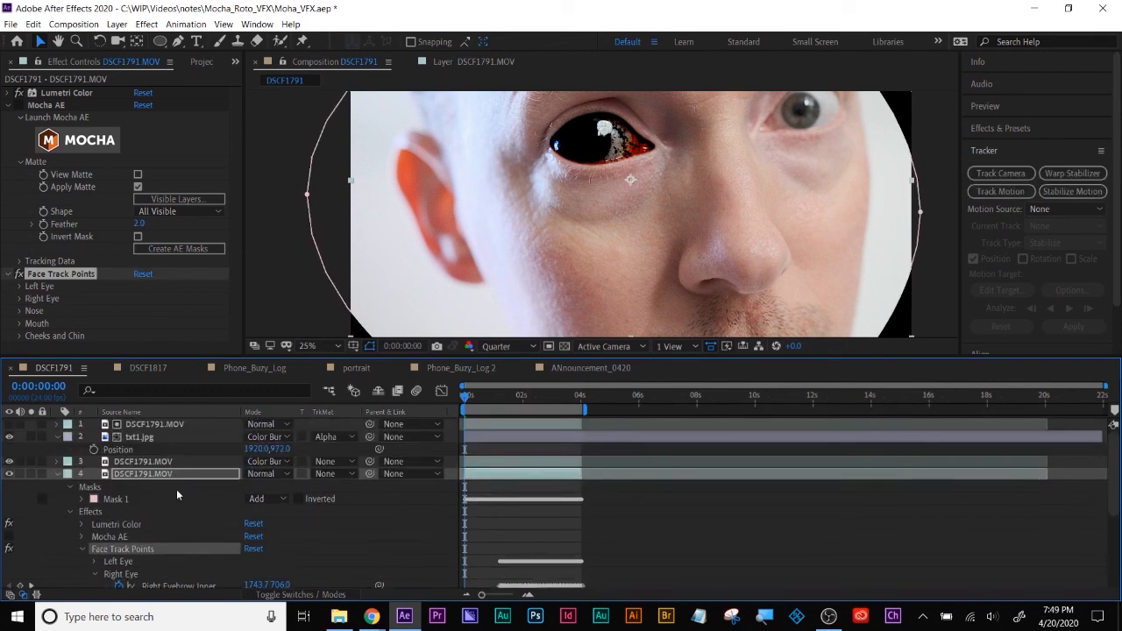
left_click(138, 438)
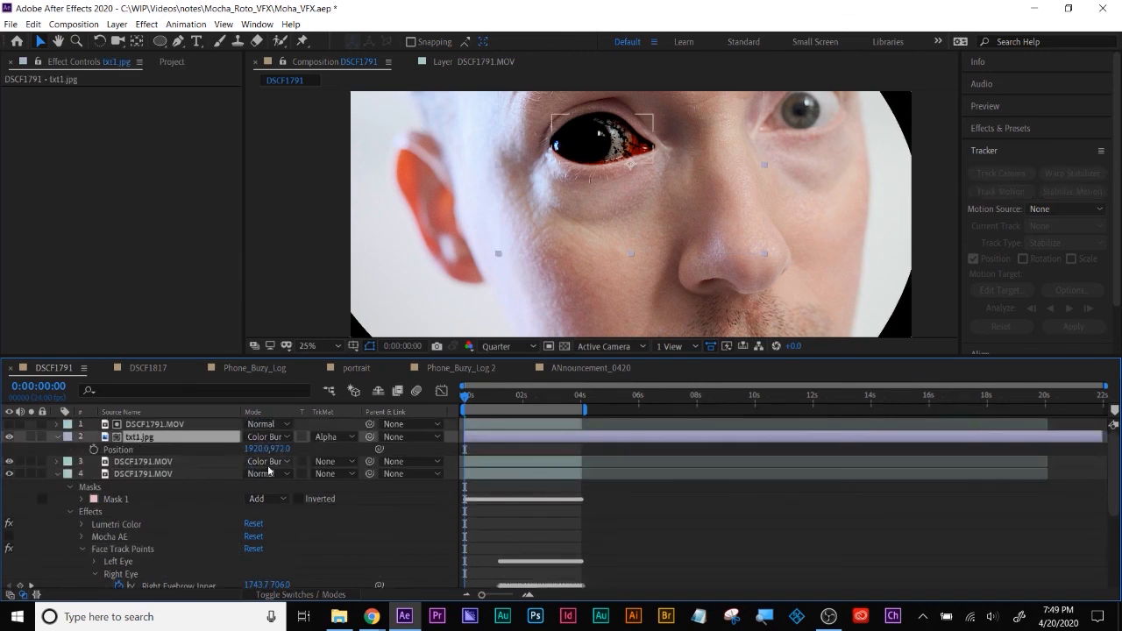
left_click_drag(379, 451, 161, 547)
left_click_drag(534, 400, 483, 402)
- Relink the txt1.jpg layer's Position to the Right Eye Inner face track point
scroll(197, 443, "up", 1)
scroll(156, 568, "down", 3)
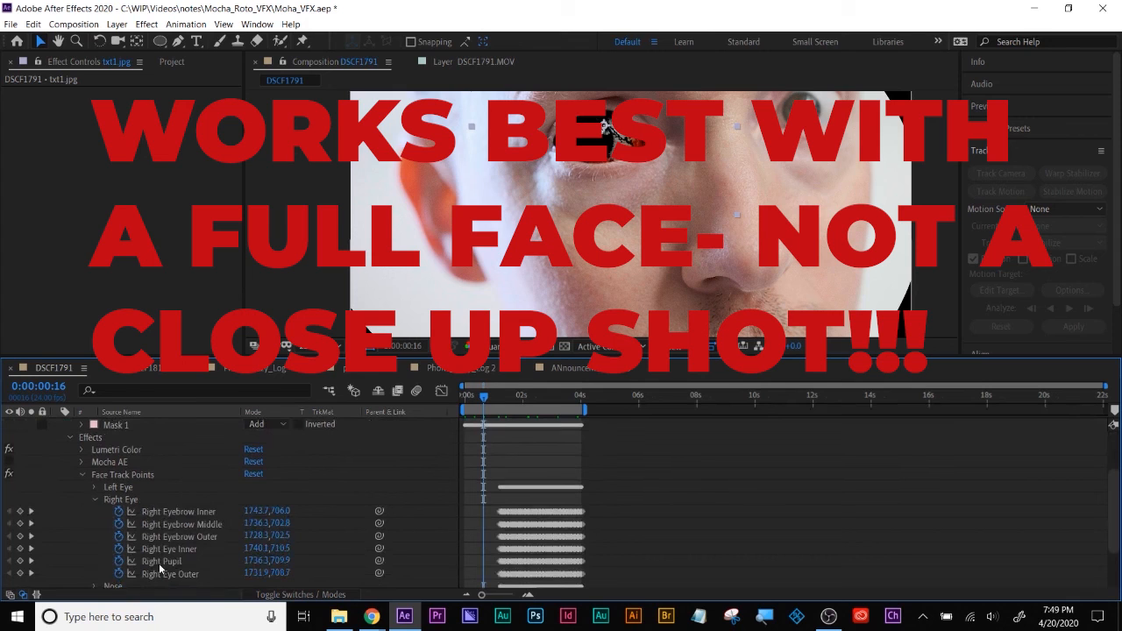
scroll(336, 493, "up", 3)
left_click_drag(378, 449, 184, 579)
- Check how the linked crack texture follows the eye at several points across the clip
left_click(517, 397)
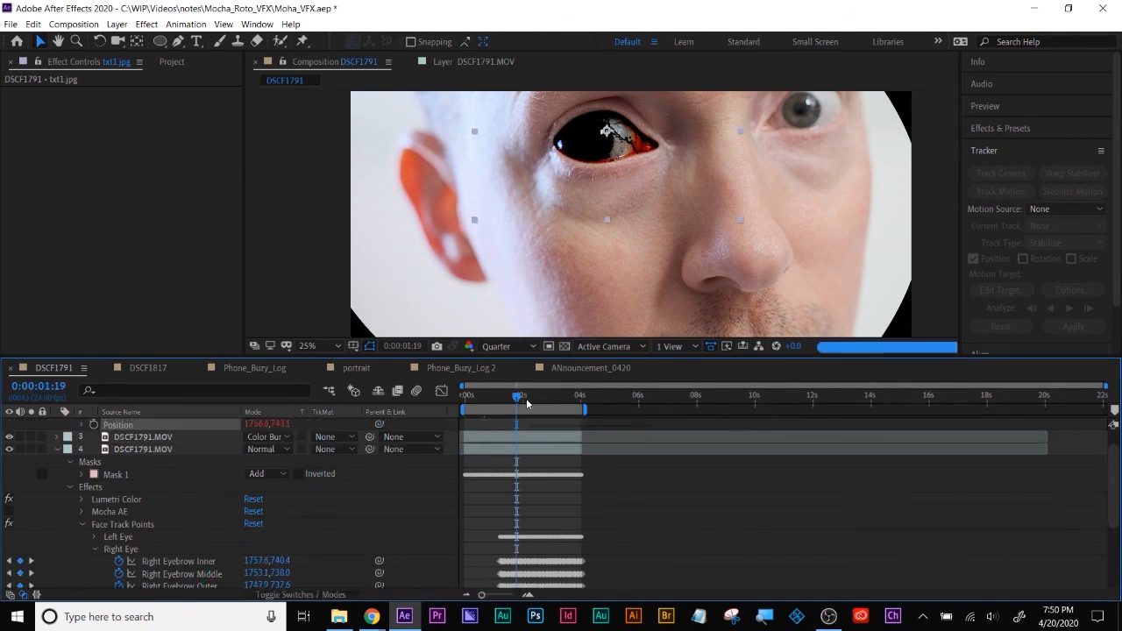
left_click(544, 403)
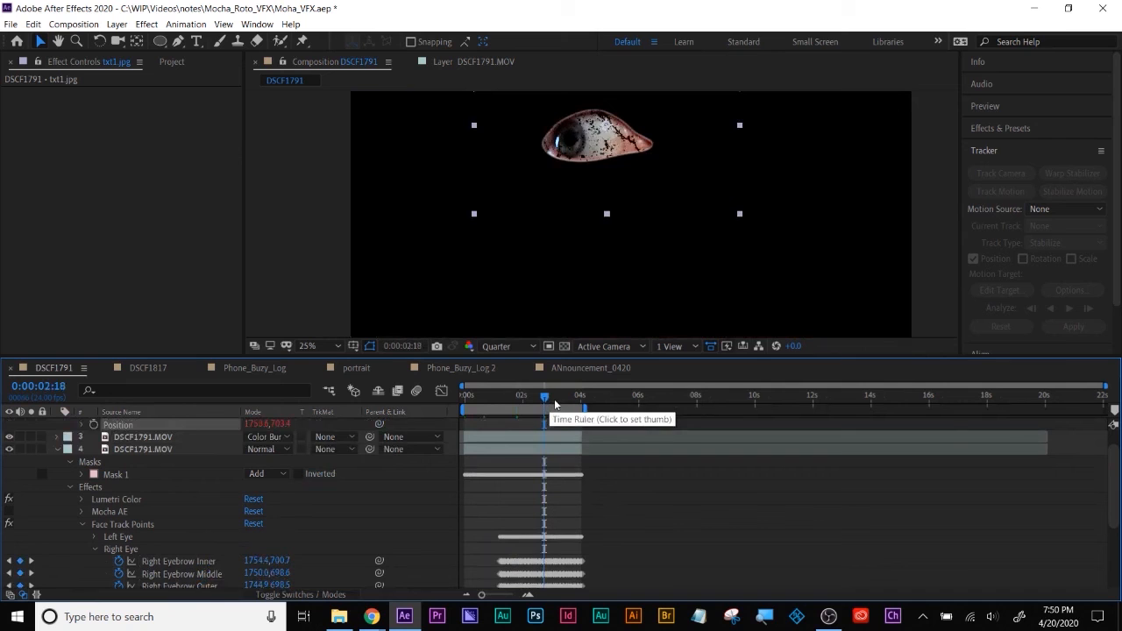
left_click(568, 399)
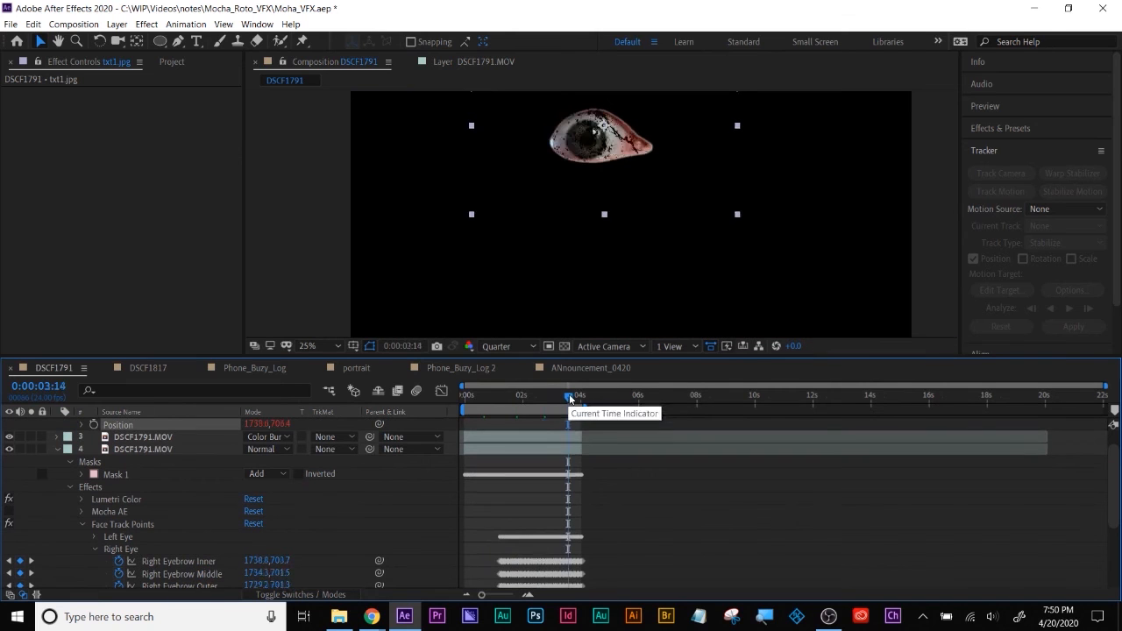
left_click(514, 403)
left_click(475, 402)
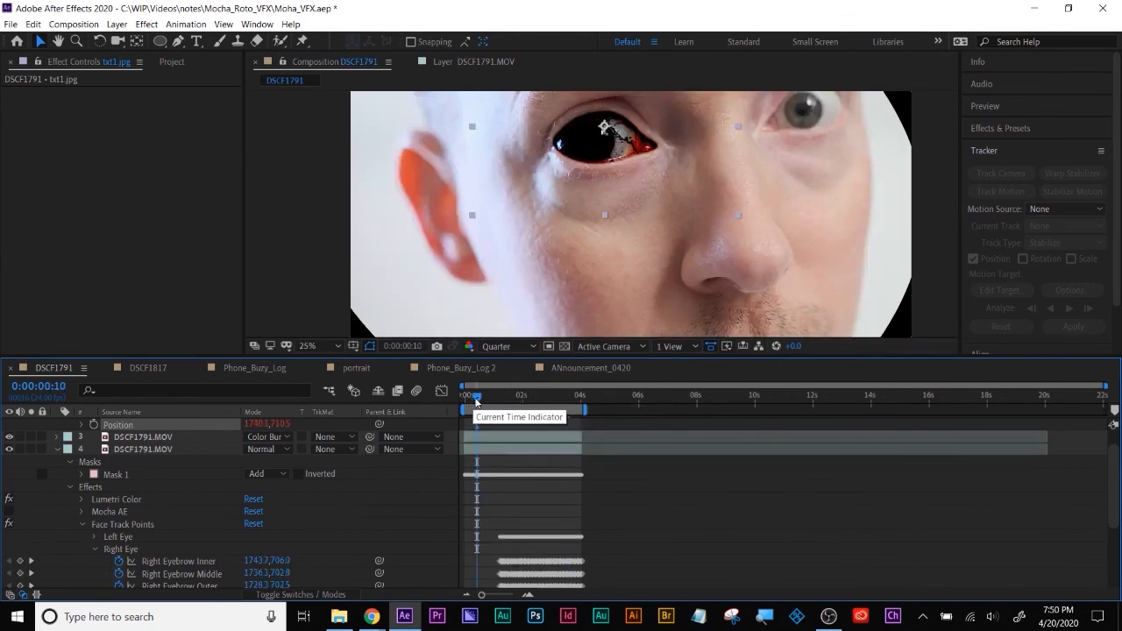
left_click(478, 401)
left_click_drag(488, 404, 554, 410)
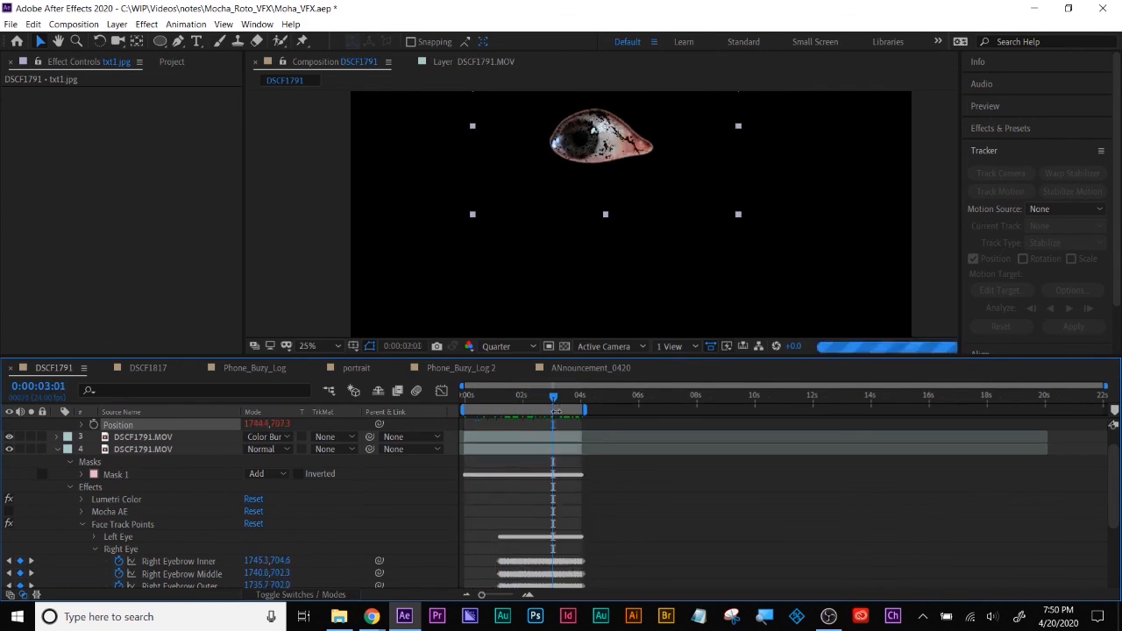
- Add a rectangular mask enclosing the entire frame to the lowest DSCF1791.MOV layer
left_click(645, 494)
scroll(616, 494, "up", 1)
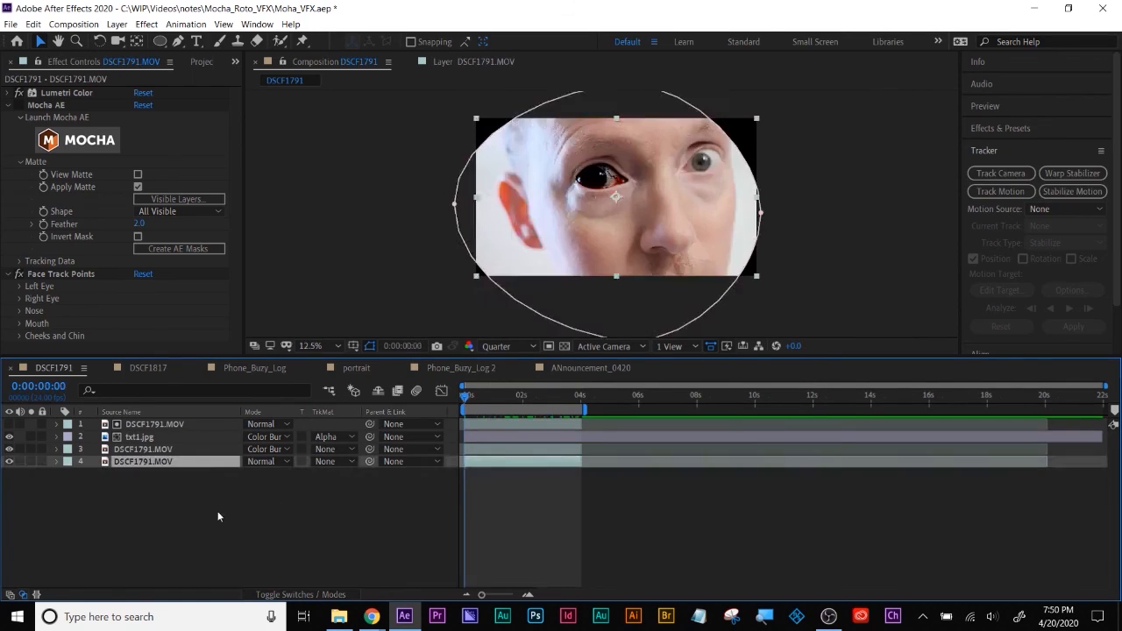
left_click(131, 474)
left_click(133, 465)
left_click_drag(159, 41, 206, 43)
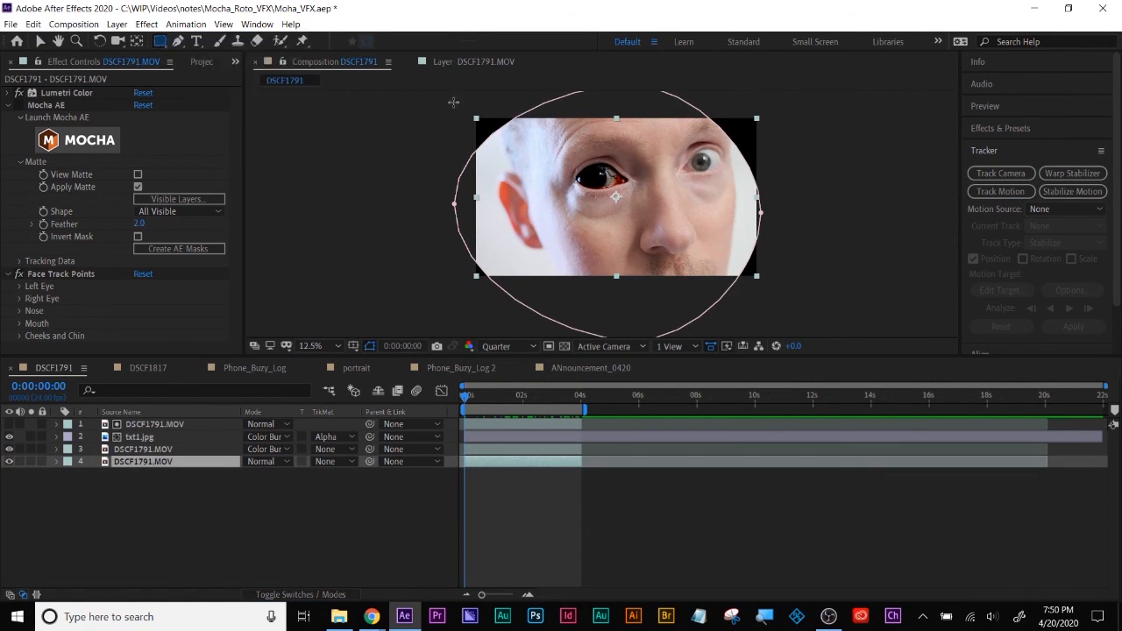
mouse_move(791, 299)
left_mouse_down()
mouse_move(586, 156)
mouse_move(462, 114)
mouse_move(436, 94)
left_mouse_up()
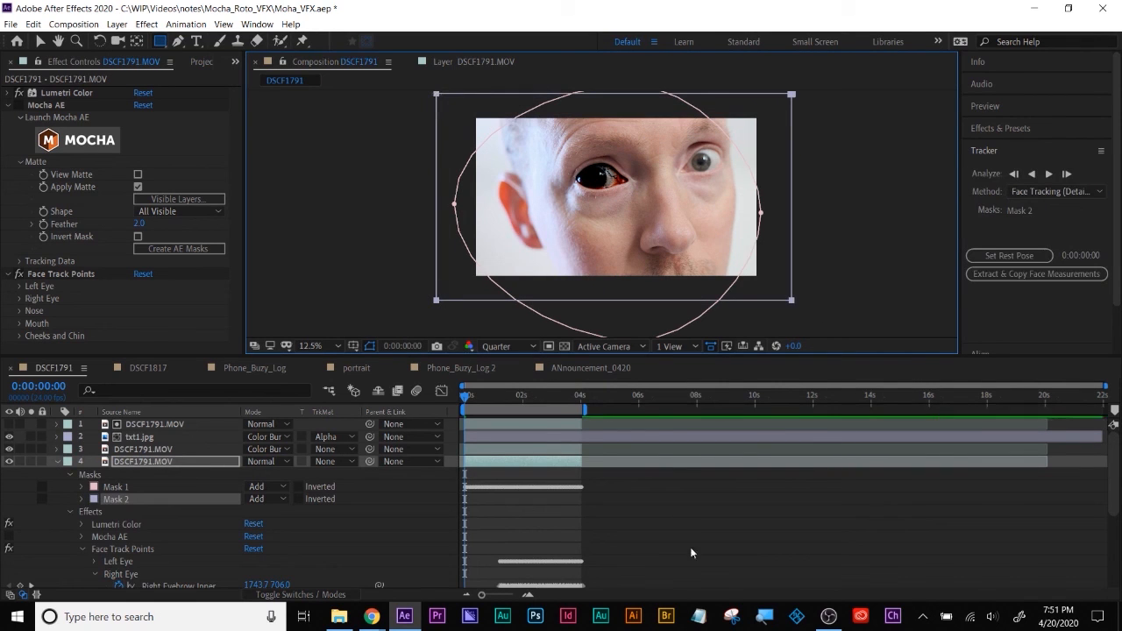
- Collapse the lowest layer's properties, enlarge the composition view, and fit the frame inside it
left_click(705, 527)
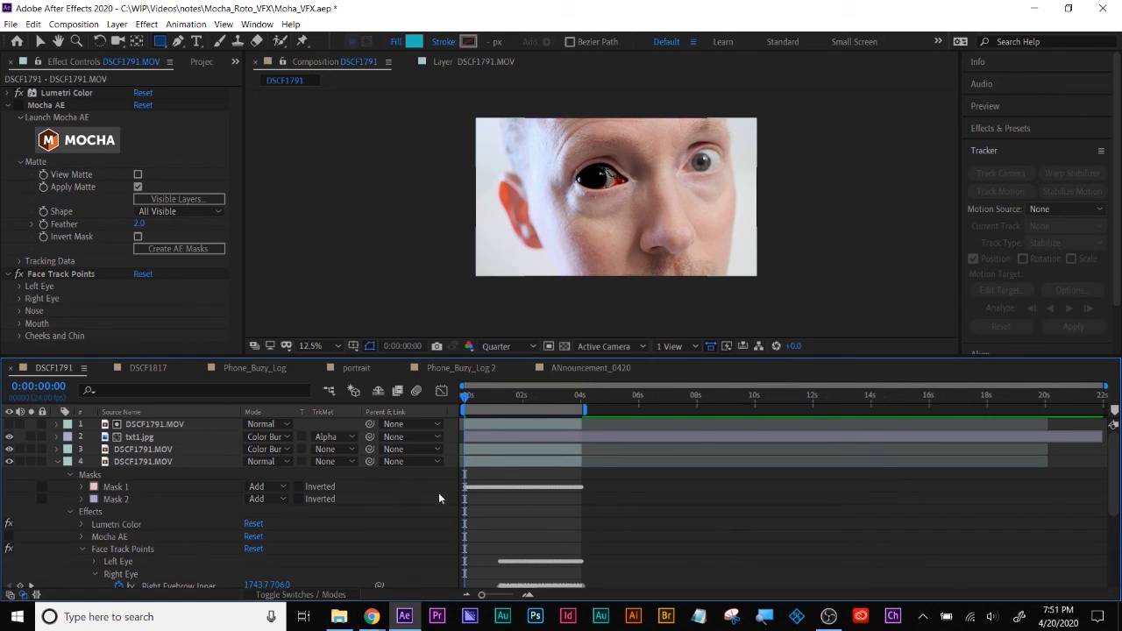
left_click(57, 461)
left_click_drag(175, 356, 176, 462)
left_click(315, 450)
left_click(334, 185)
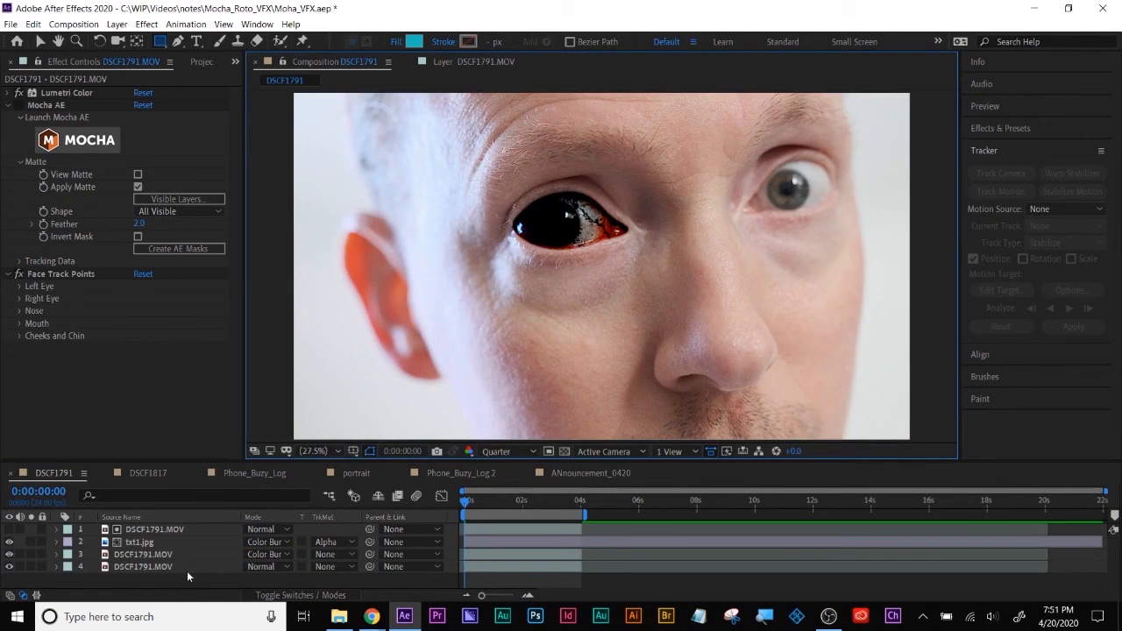
- Try the Darken and Multiply blending modes on the txt1.jpg layer and check the eye slightly further into the clip
left_click(266, 545)
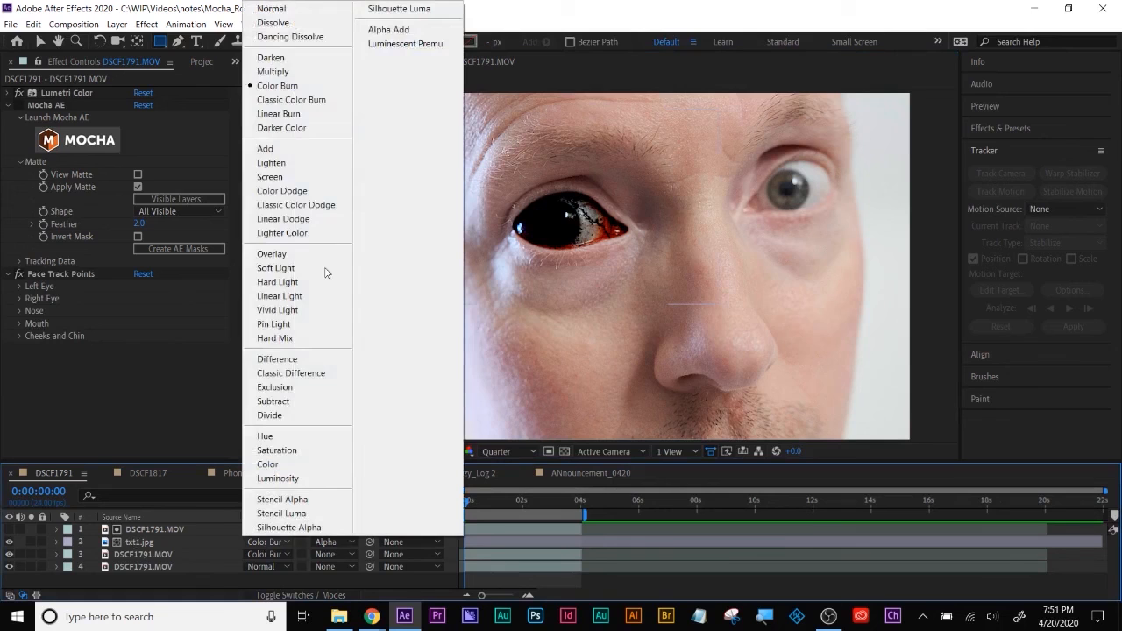
left_click(305, 58)
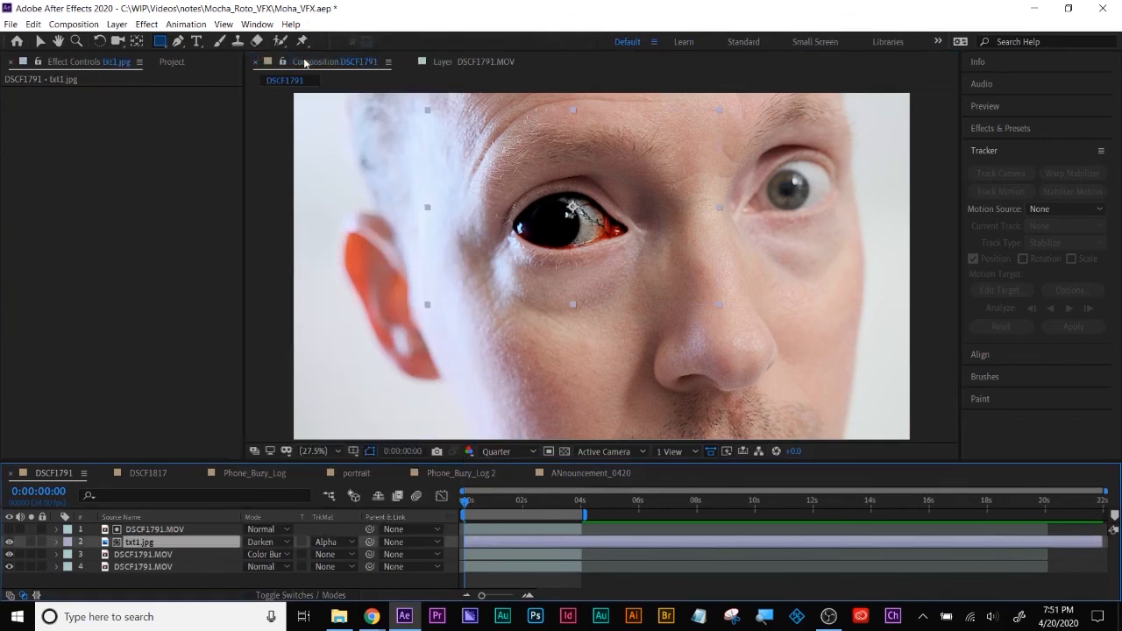
left_click(697, 582)
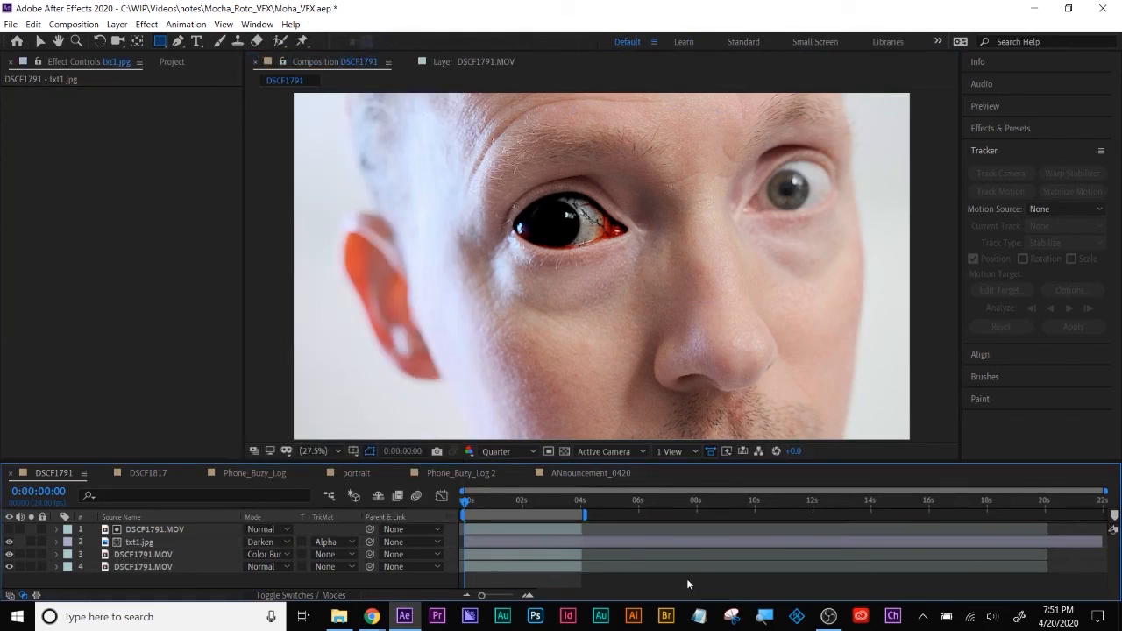
left_click(260, 544)
left_click(303, 71)
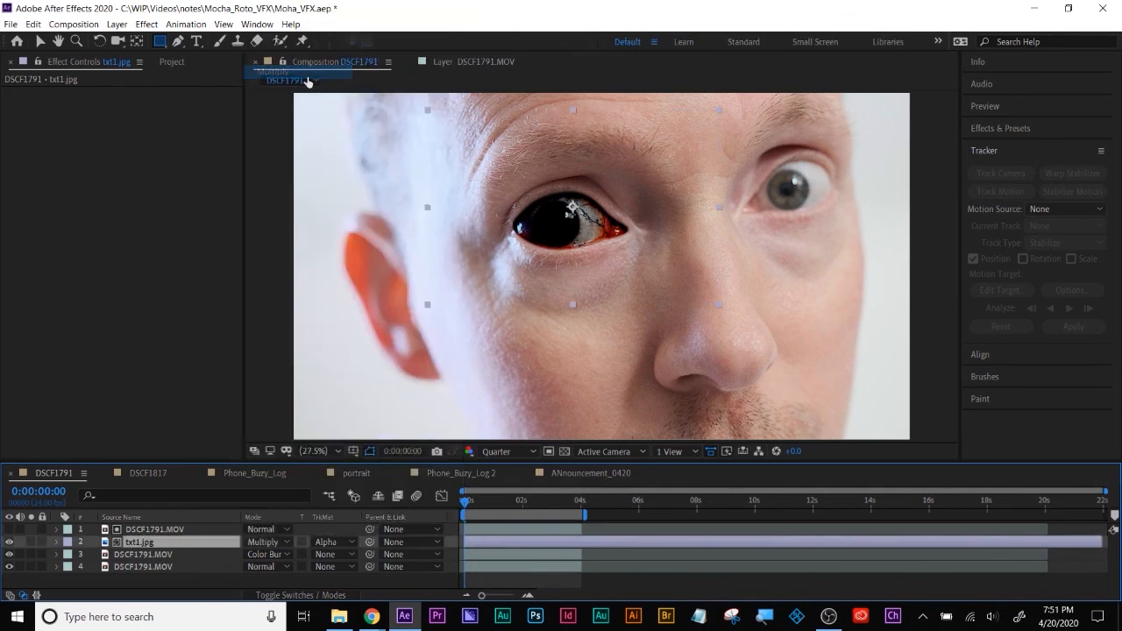
left_click(604, 575)
left_click(476, 502)
- Try the Luminosity and Divide blending modes on the txt1.jpg layer and return the playhead to the start
left_click(260, 542)
left_click(277, 478)
left_click(261, 542)
left_click(273, 416)
left_click(517, 579)
mouse_move(477, 502)
left_mouse_down()
mouse_move(526, 503)
mouse_move(464, 499)
left_mouse_up()
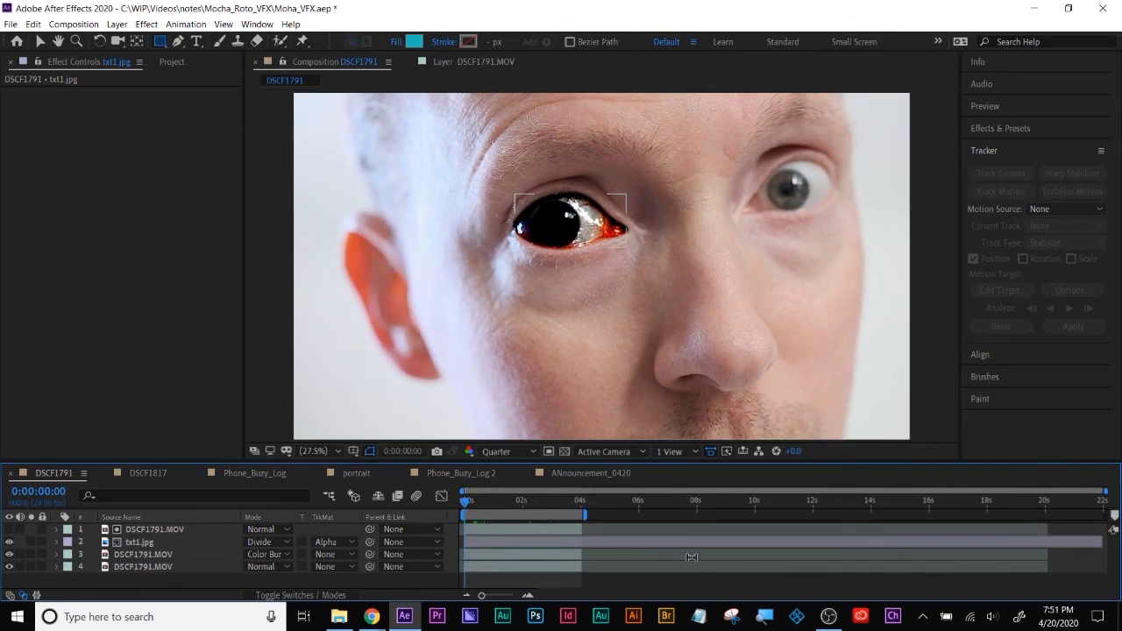
- Set the txt1.jpg layer's blending mode to Subtract and the composition preview resolution to Full
left_click(279, 556)
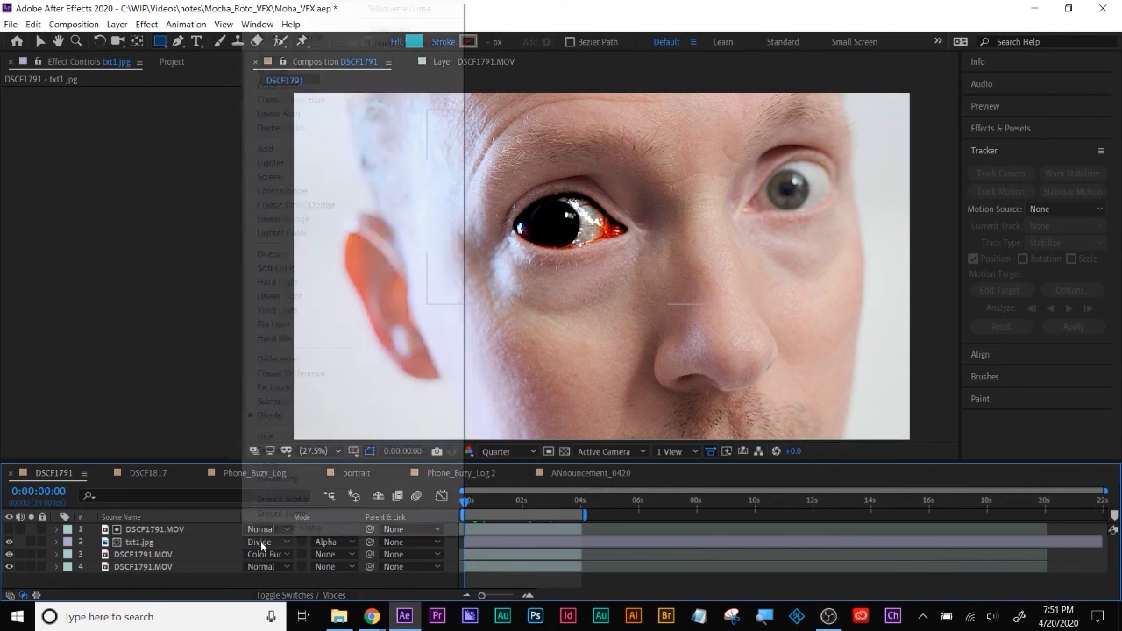
left_click(277, 405)
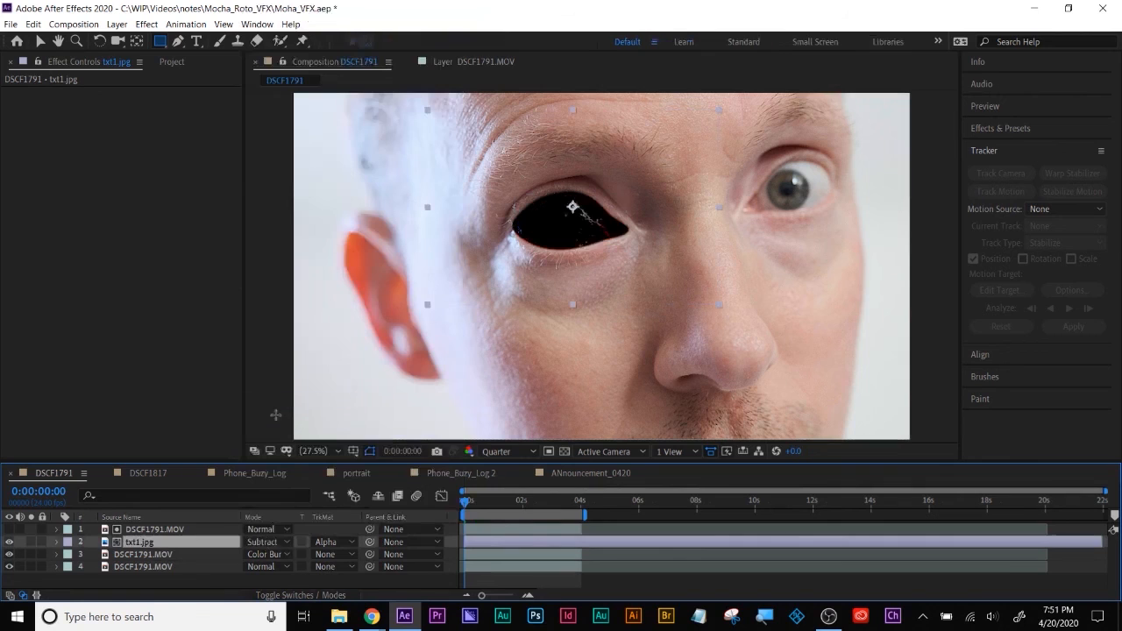
left_click(614, 580)
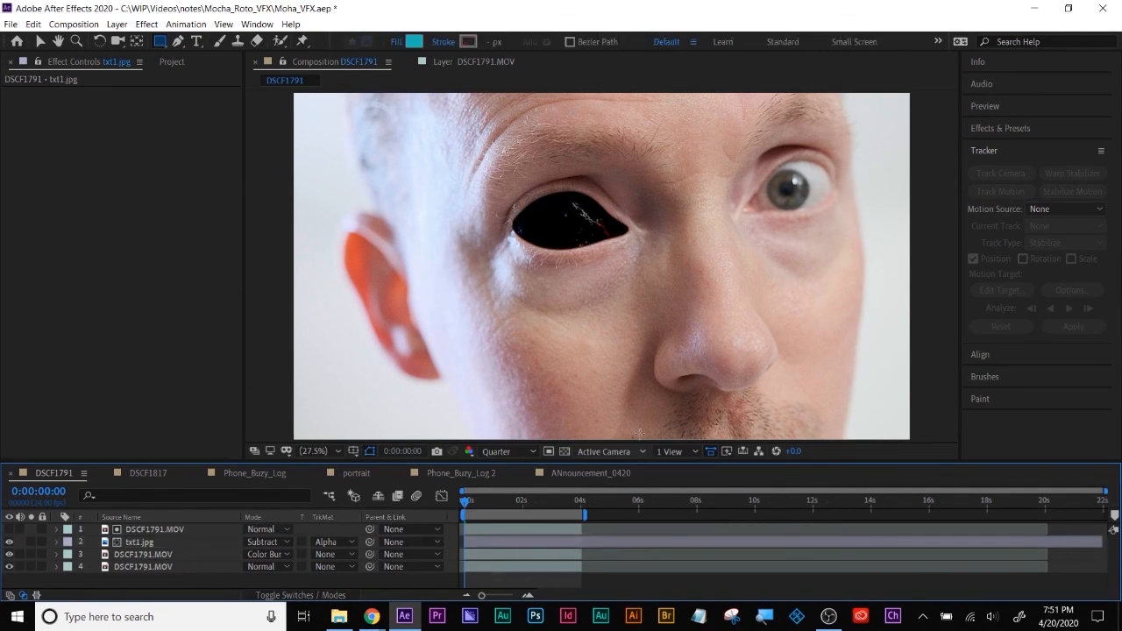
left_click(498, 452)
left_click(509, 483)
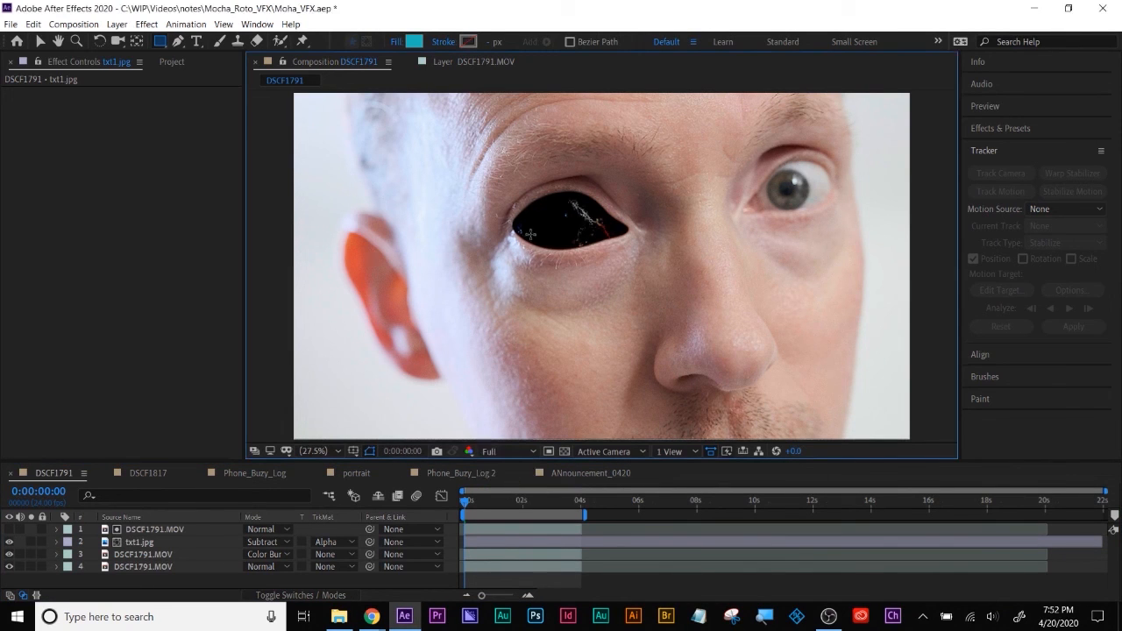
- Try the Exclusion blending mode on the txt1.jpg layer and switch it back to Subtract
left_click(270, 543)
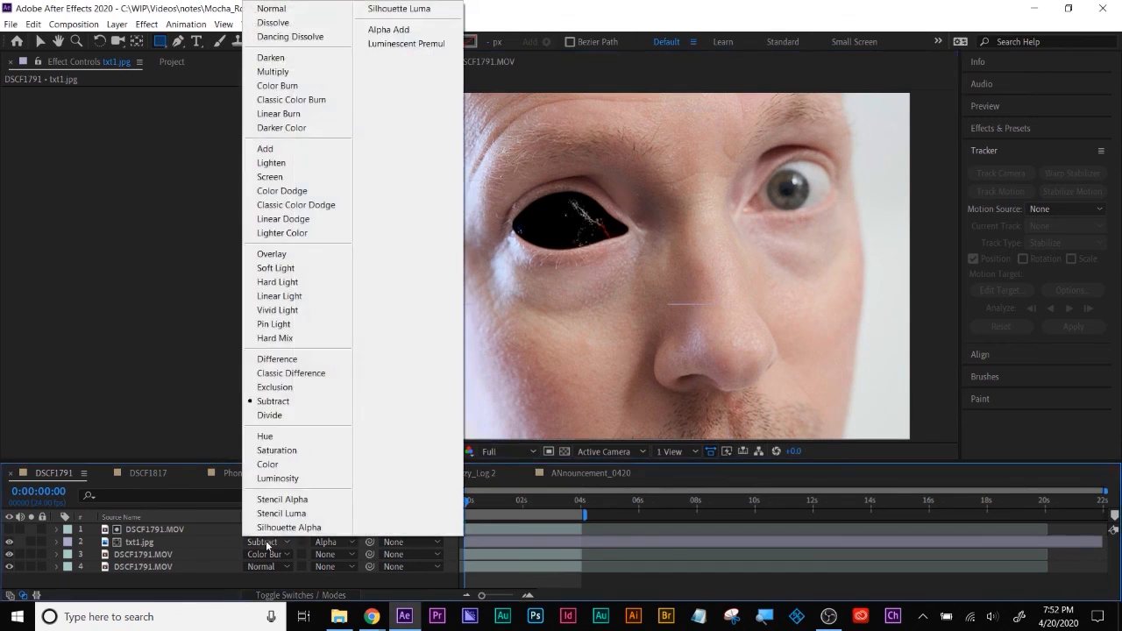
left_click(285, 387)
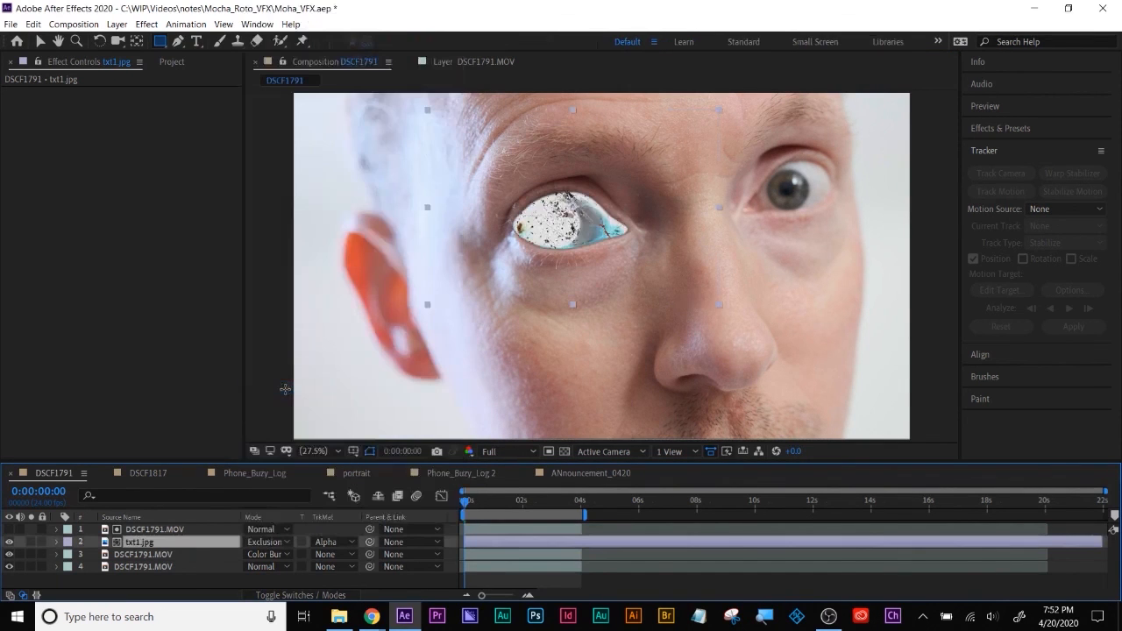
left_click(268, 542)
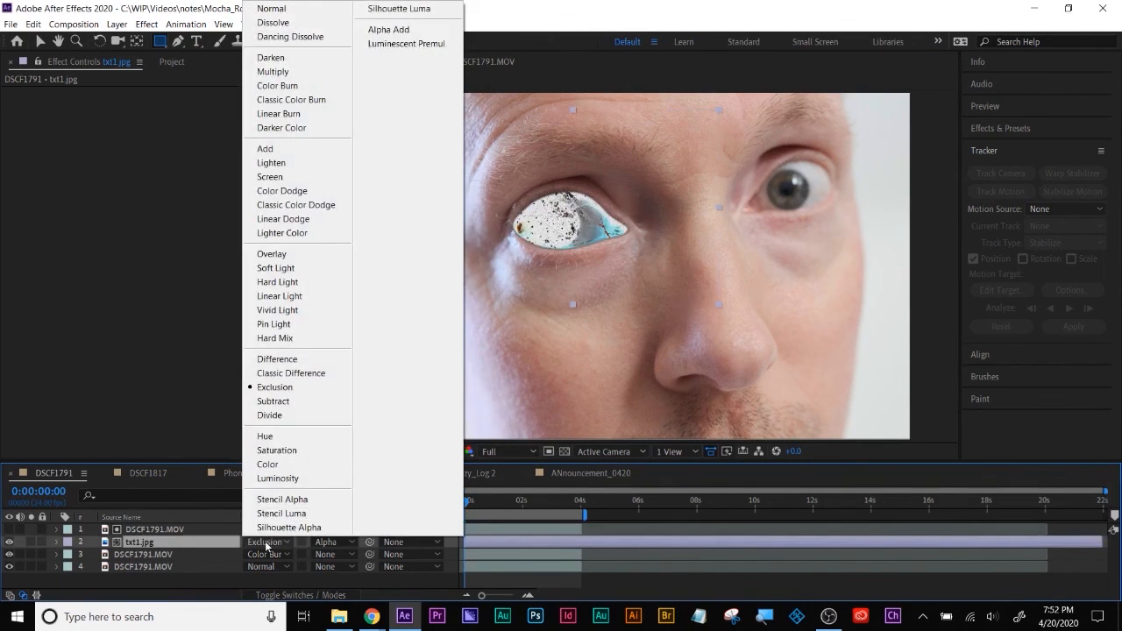
left_click(282, 402)
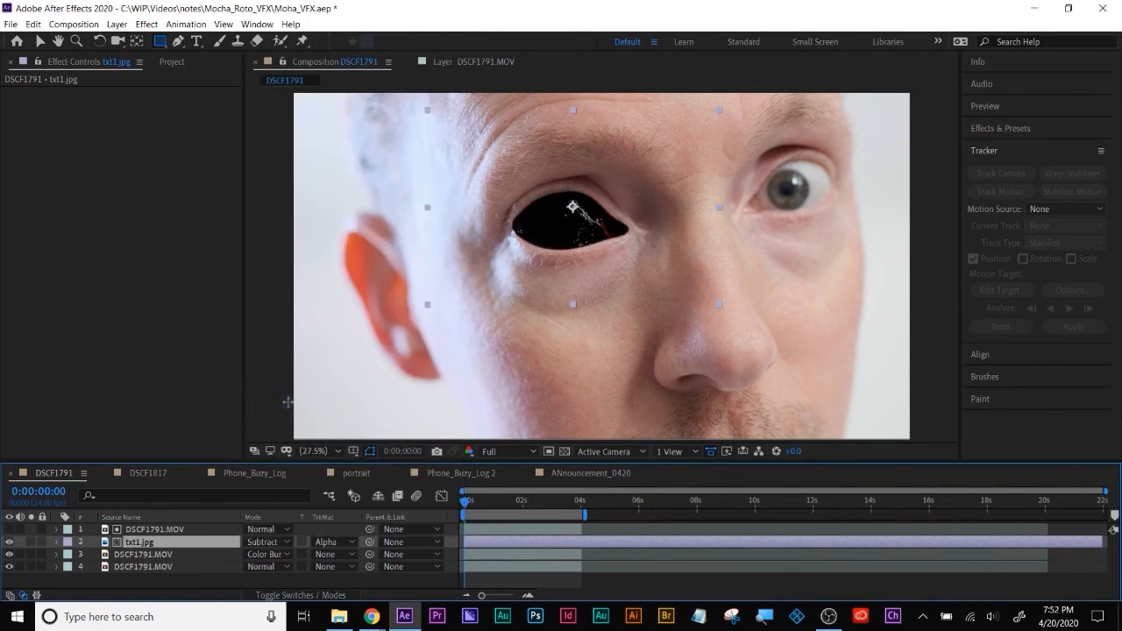
- Compare the Divide and Subtract blending modes on the txt1.jpg layer, checking Subtract over the first frames of the clip
left_click(268, 543)
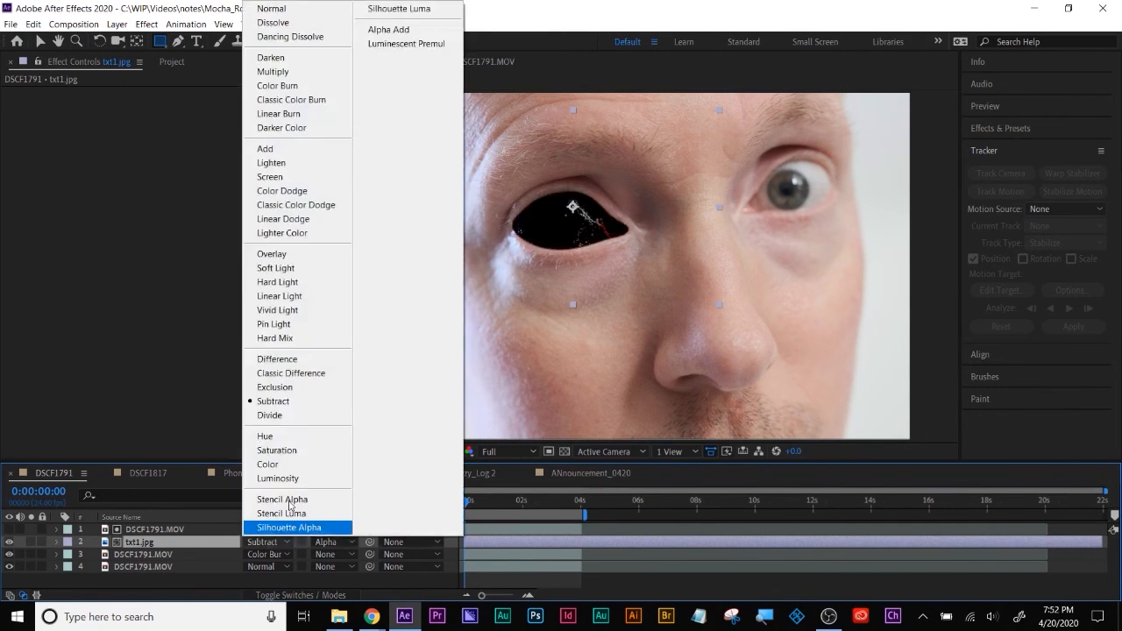
left_click(299, 418)
left_click(268, 542)
left_click(296, 402)
left_click(386, 581)
mouse_move(469, 501)
left_mouse_down()
mouse_move(571, 510)
mouse_move(478, 509)
left_mouse_up()
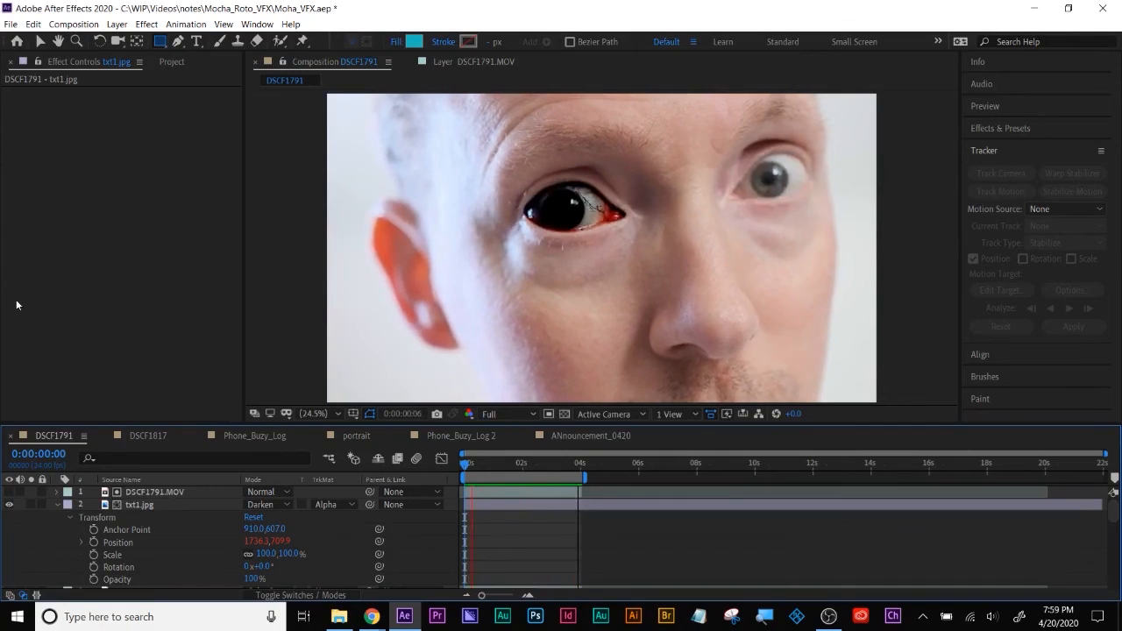
- Collapse the txt1.jpg layer's transform properties in the timeline
left_click(56, 505)
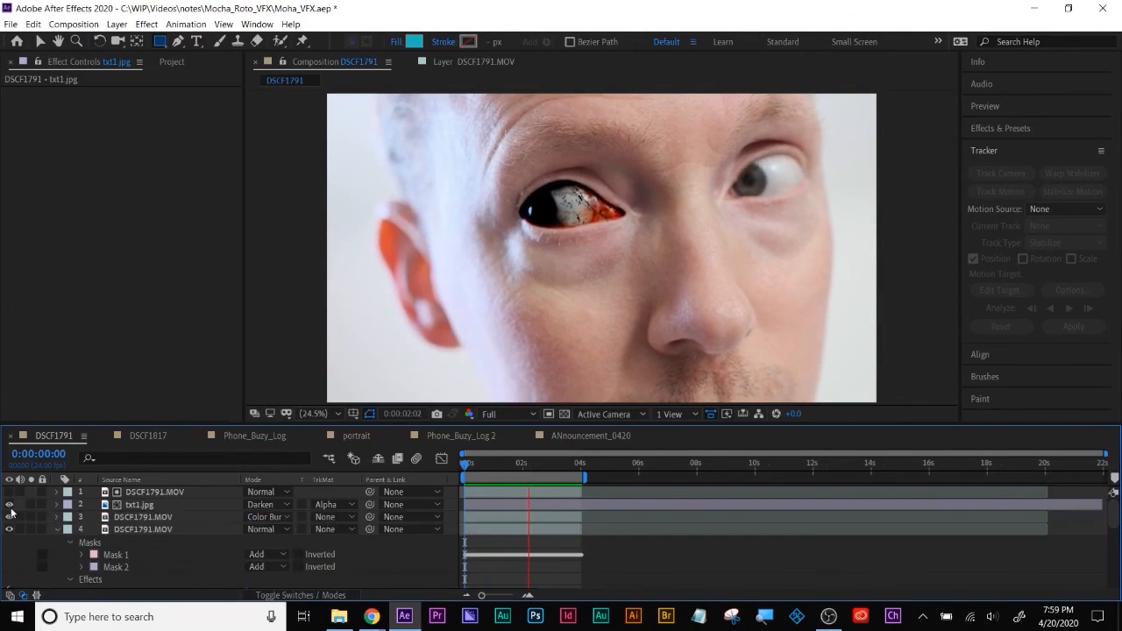